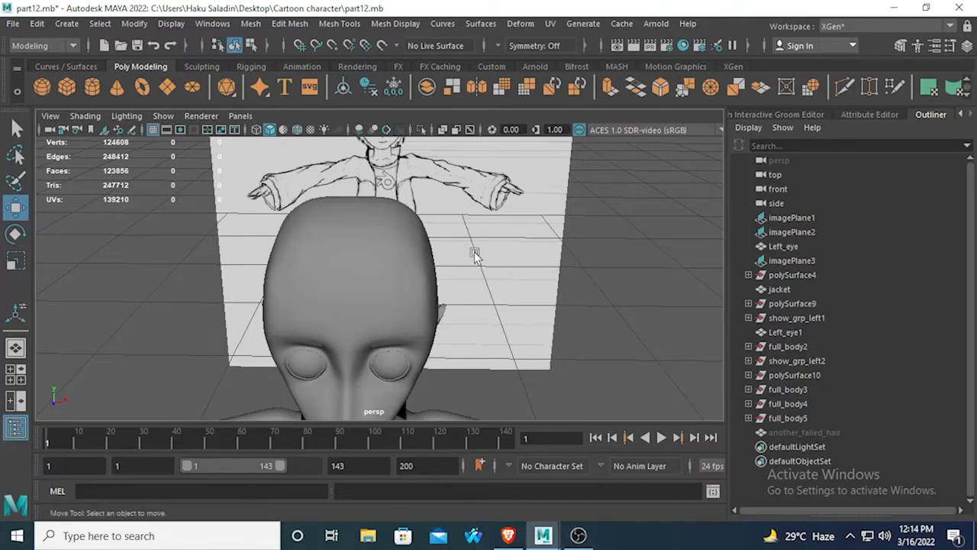
Step: Collapse the Outliner side panel to give the perspective viewport more width
scroll(472, 252, "down", 5)
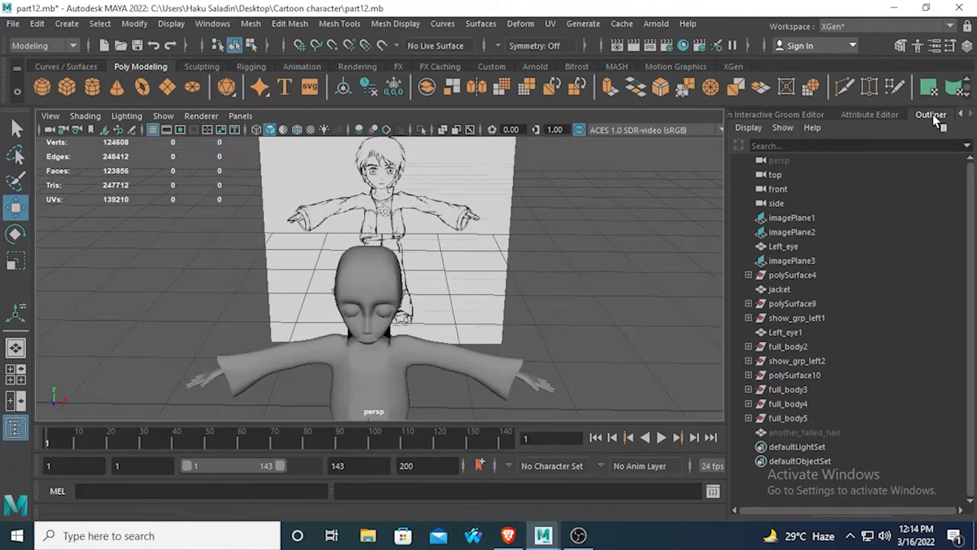
left_click(834, 120)
scroll(664, 207, "down", 3)
left_click_drag(654, 331, 555, 324, "alt")
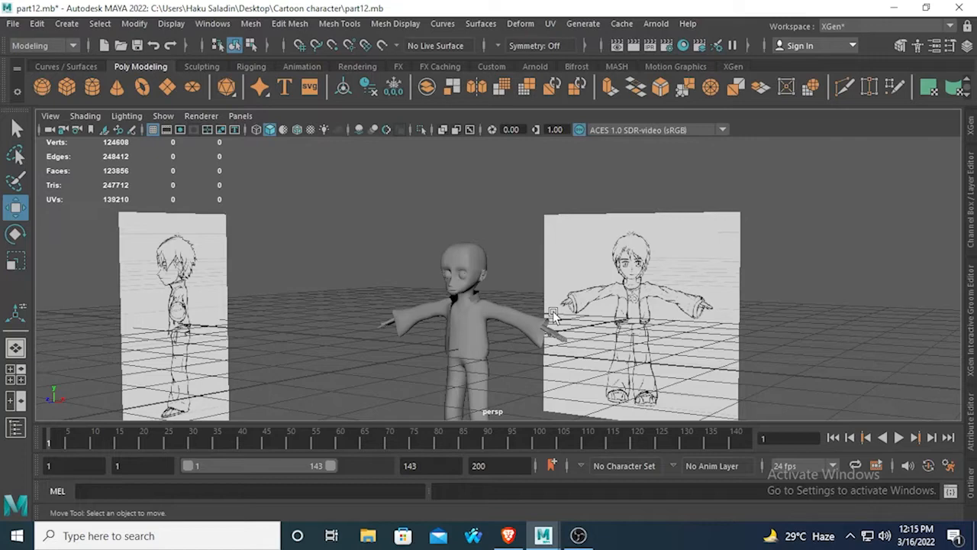
Step: Select the character's head mesh in the perspective view
right_click_drag(376, 229, 424, 262, "alt")
left_click_drag(424, 262, 309, 128, "alt")
right_click_drag(309, 128, 406, 230, "alt")
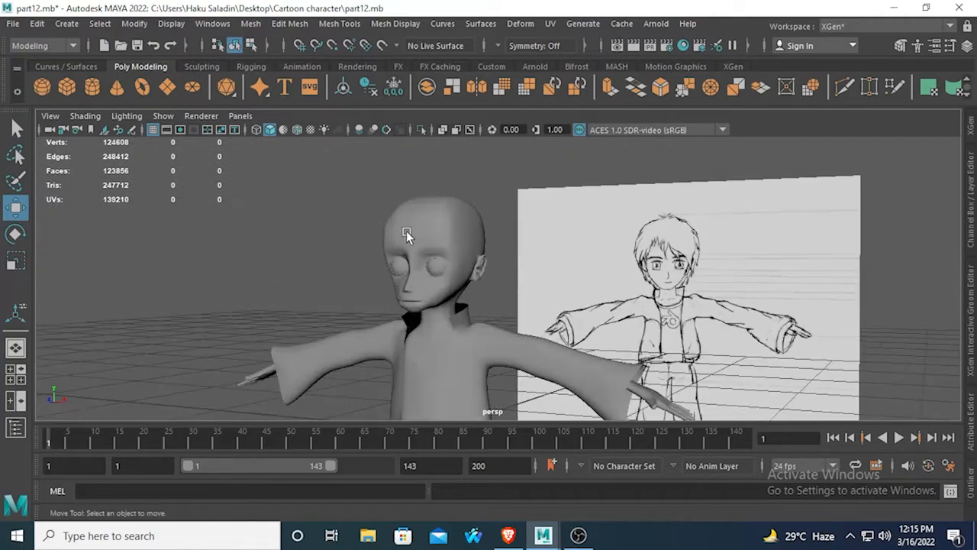
left_click(427, 220)
left_click_drag(426, 220, 371, 315, "alt")
right_click_drag(372, 314, 374, 311, "alt")
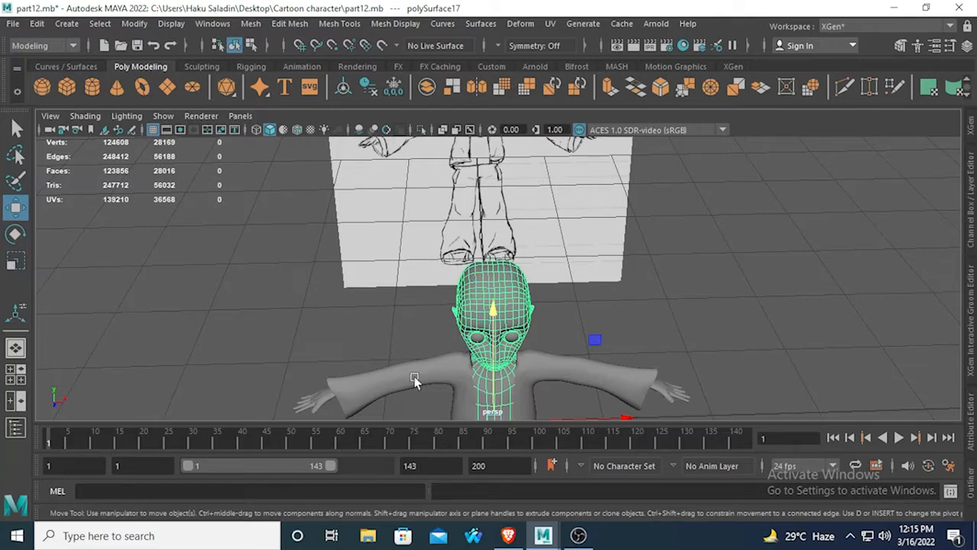
left_click(23, 46)
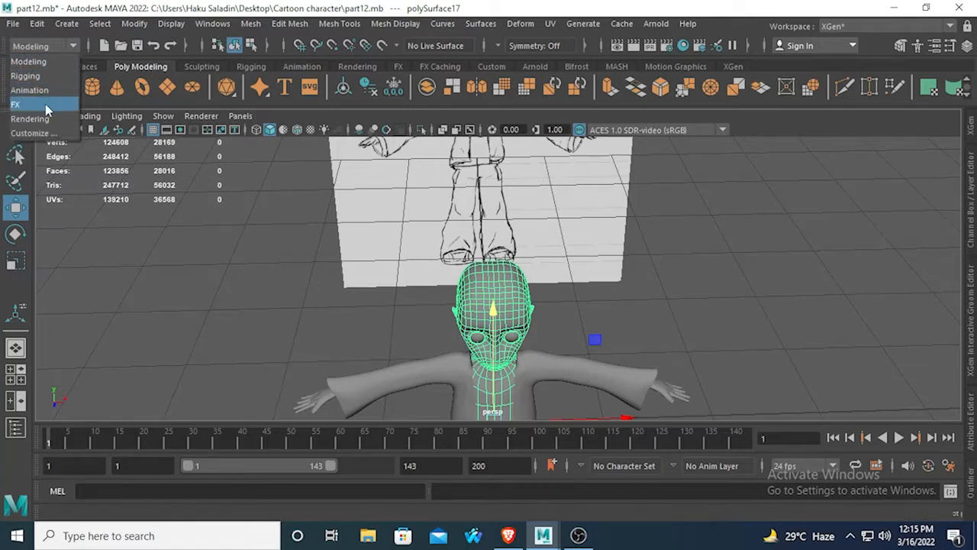
left_click(46, 106)
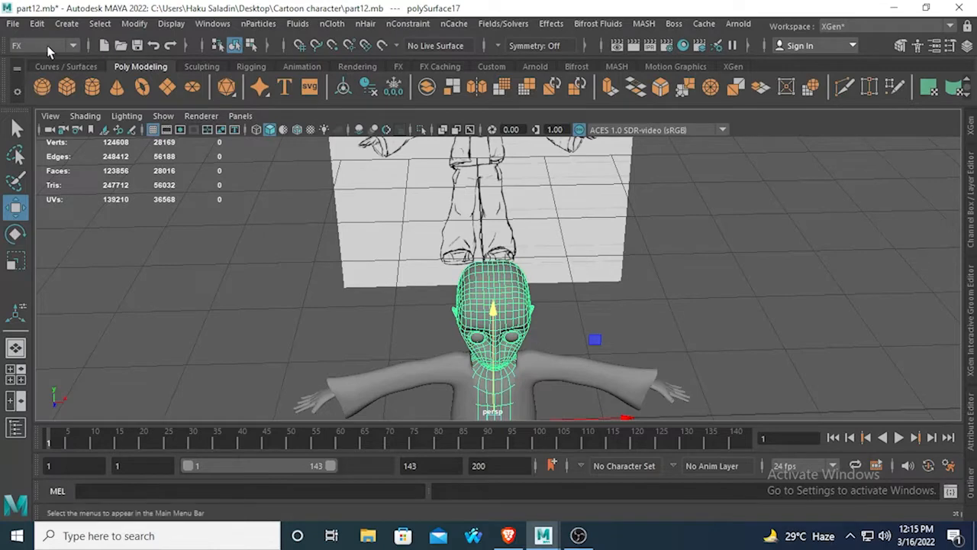
left_click(72, 46)
left_click(31, 103)
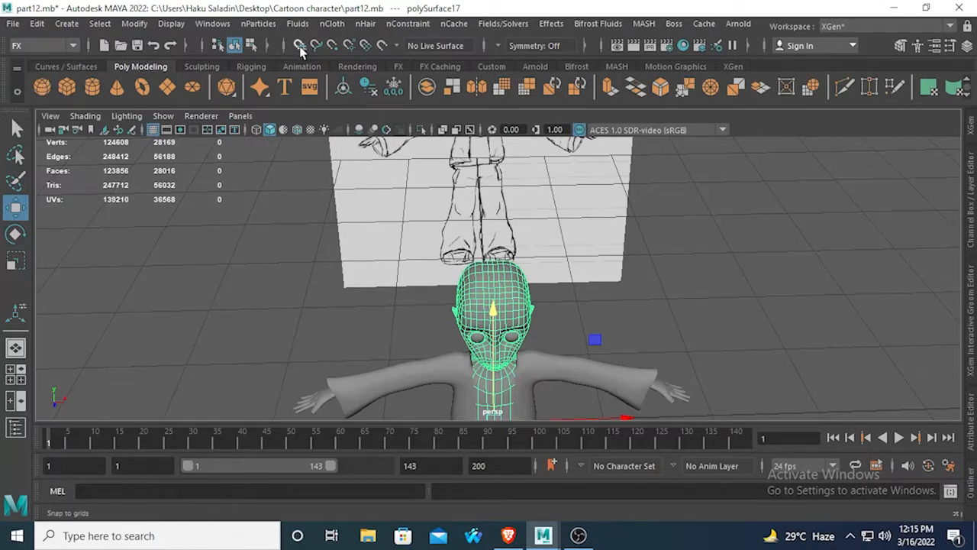
left_click(362, 23)
left_click(364, 25)
left_click(332, 24)
left_click(16, 45)
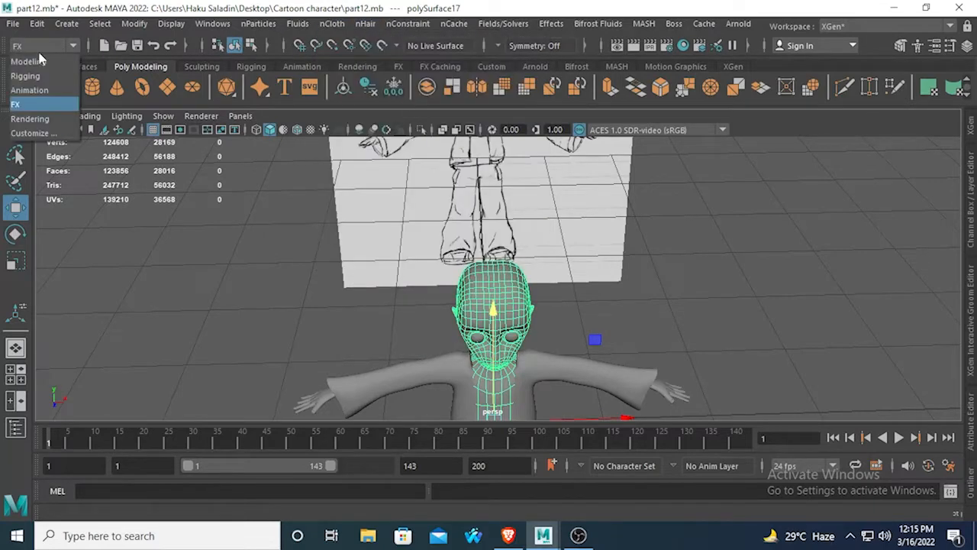
left_click(28, 61)
Step: Examine the head mesh from several angles against the character reference drawing
scroll(494, 276, "up", 2)
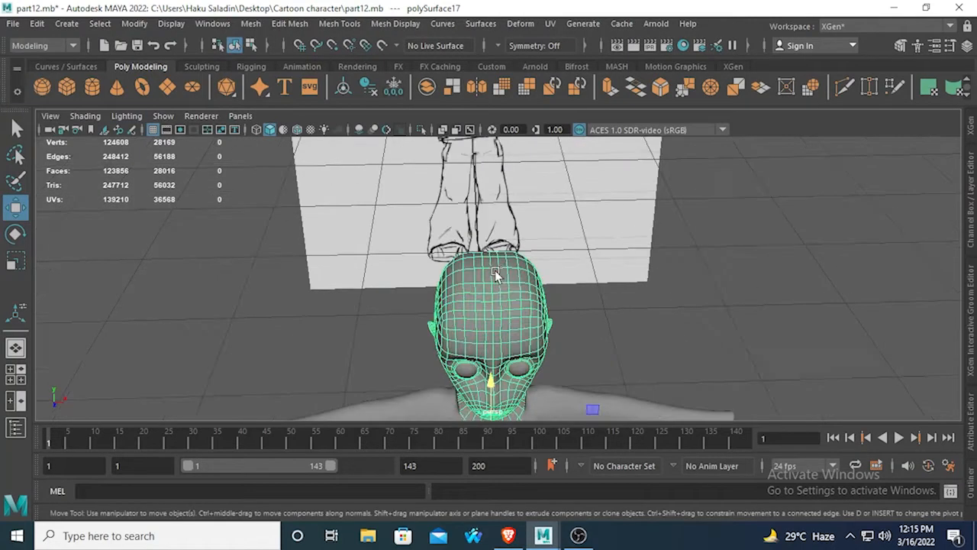
scroll(496, 275, "down", 3)
scroll(495, 261, "up", 3)
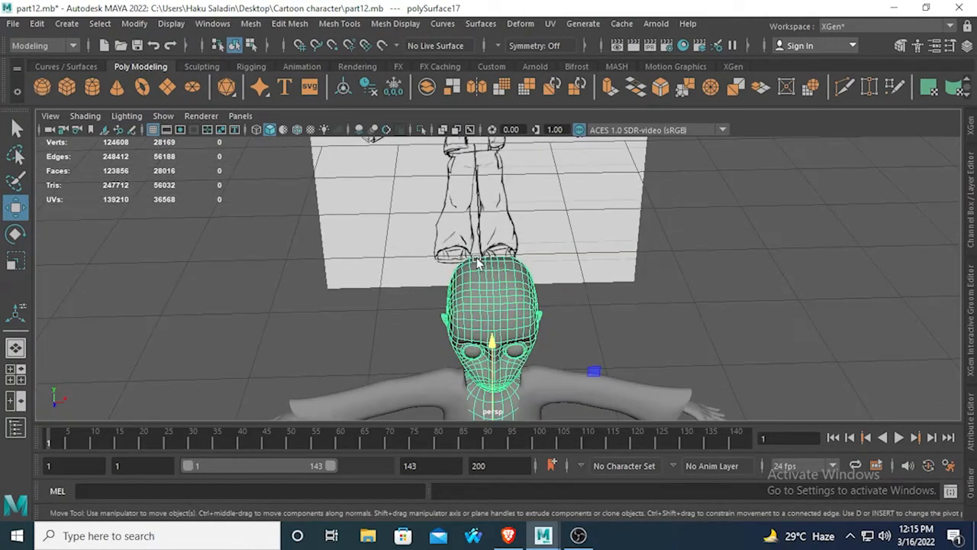
left_click_drag(398, 302, 339, 281, "alt")
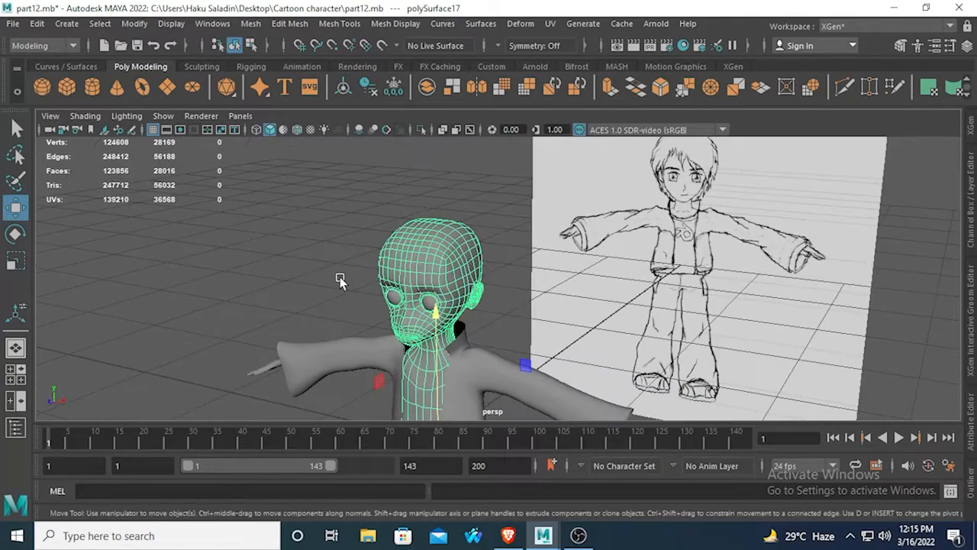
scroll(340, 281, "up", 3)
scroll(340, 281, "down", 6)
scroll(340, 280, "up", 2)
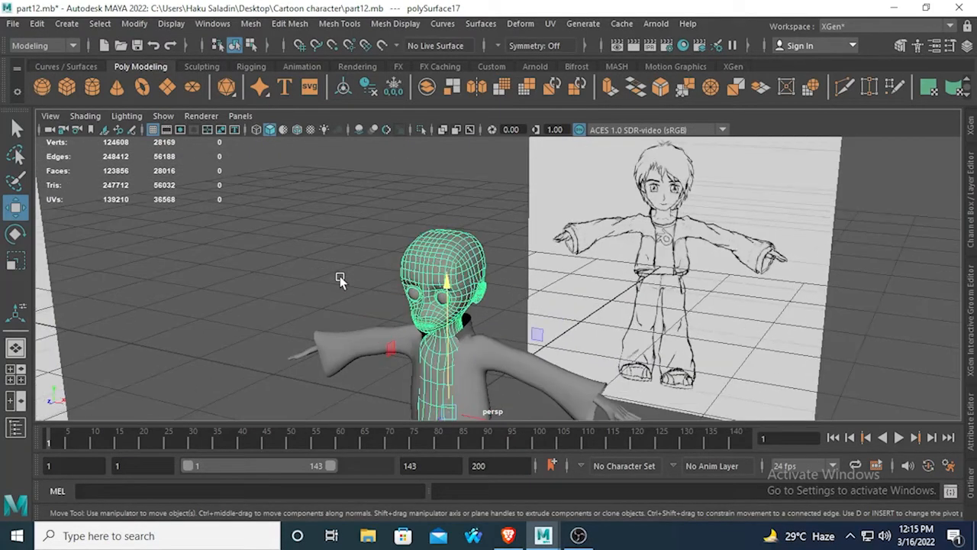
scroll(340, 280, "up", 4)
scroll(343, 277, "down", 2)
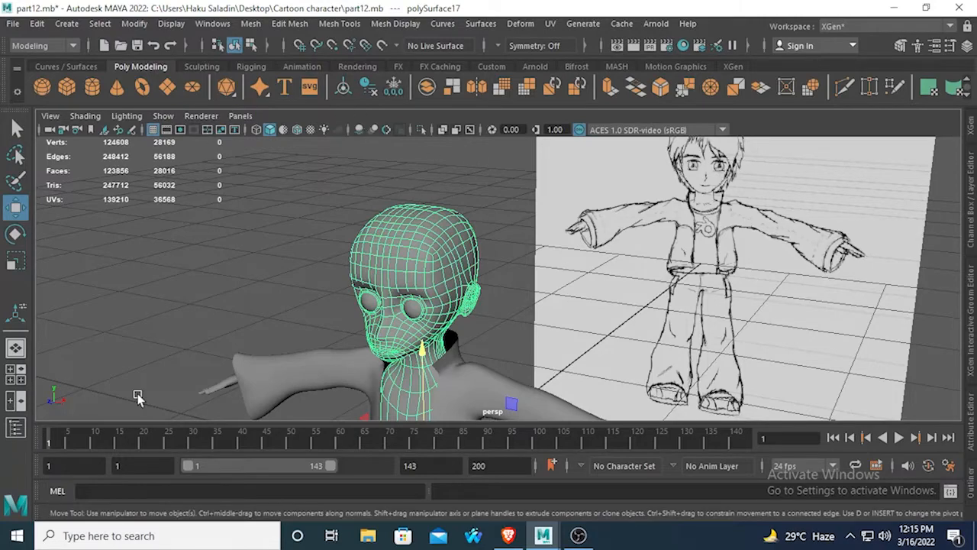
mouse_move(330, 198)
left_mouse_down("alt")
mouse_move(308, 262)
mouse_move(327, 299)
left_mouse_up("alt")
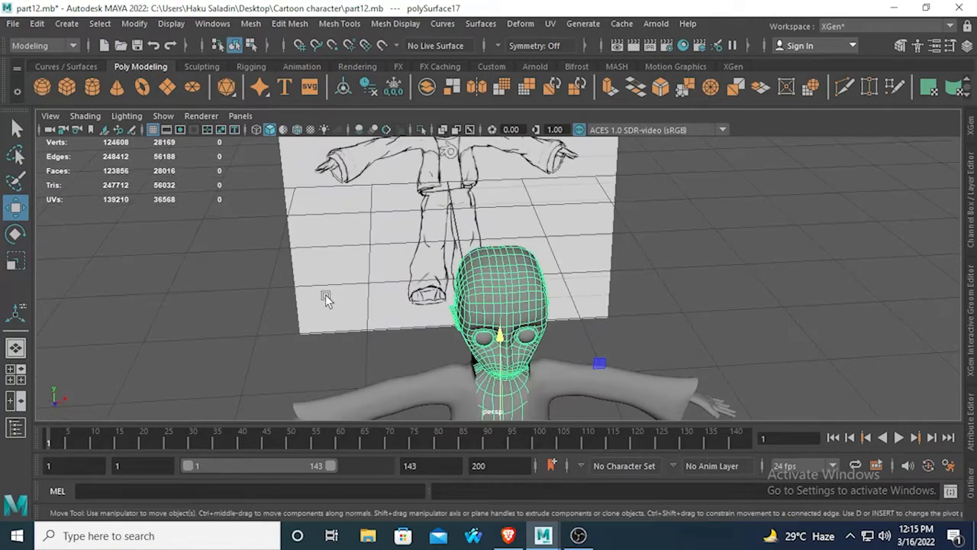
mouse_move(236, 275)
left_mouse_down("alt")
mouse_move(173, 252)
mouse_move(211, 285)
mouse_move(221, 268)
mouse_move(242, 281)
mouse_move(375, 290)
mouse_move(347, 292)
mouse_move(386, 270)
mouse_move(359, 270)
mouse_move(323, 285)
mouse_move(322, 296)
left_mouse_up("alt")
Step: Put the head mesh into face selection mode in the front view, framed over the hair drawing
left_click(242, 280)
scroll(325, 287, "up", 3)
key("space")
key("space")
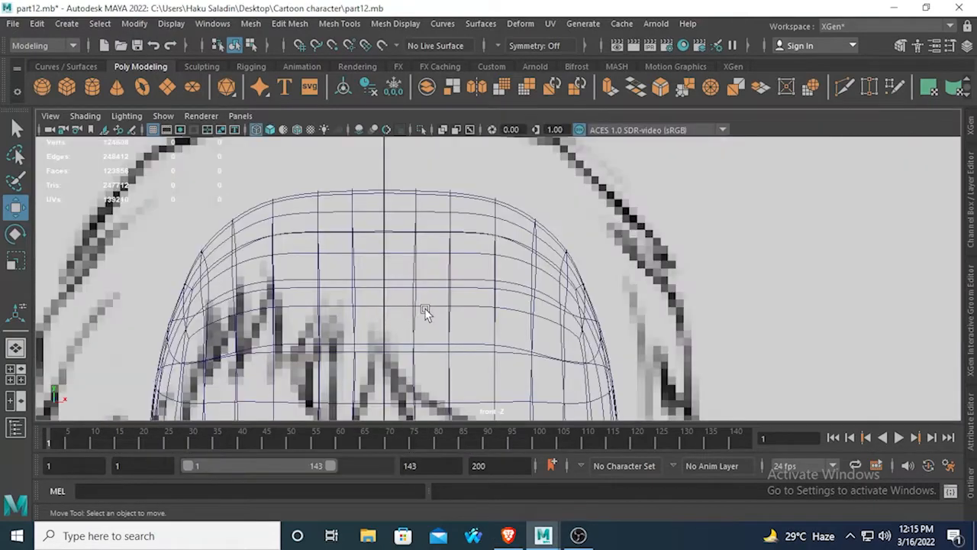
scroll(427, 313, "down", 5)
scroll(427, 313, "up", 5)
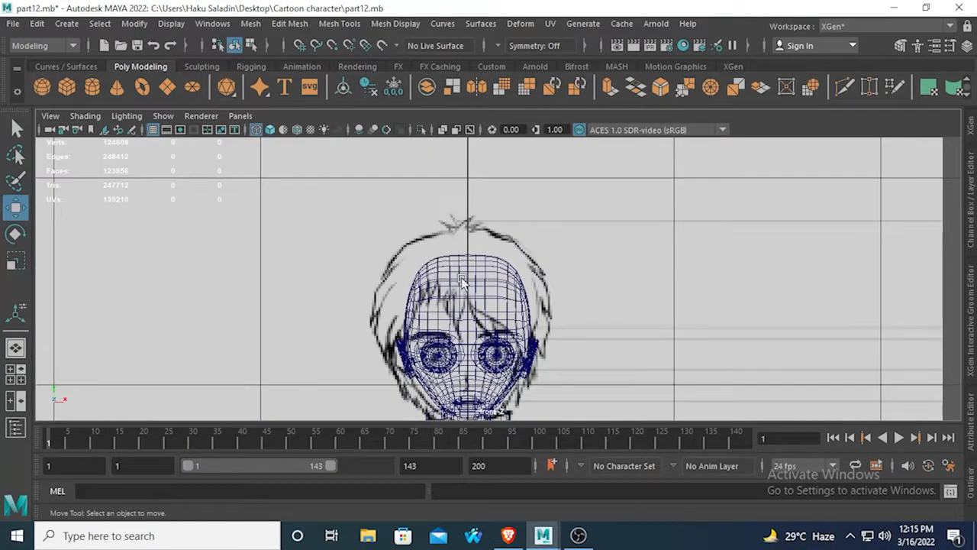
right_click(463, 285)
left_click(461, 277)
scroll(456, 253, "up", 5)
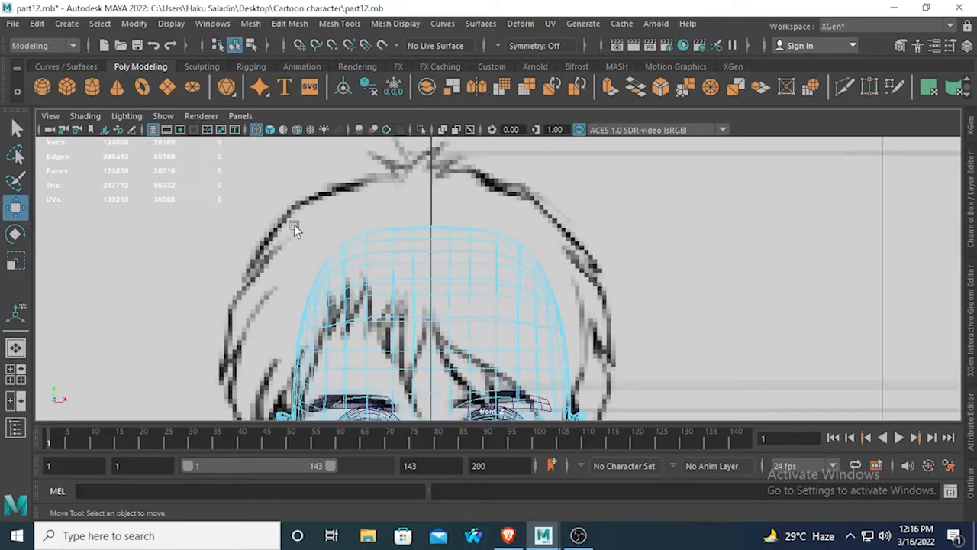
Step: Enable Object X symmetry and select the faces covering the top of the head down to the hairline
left_click(500, 44)
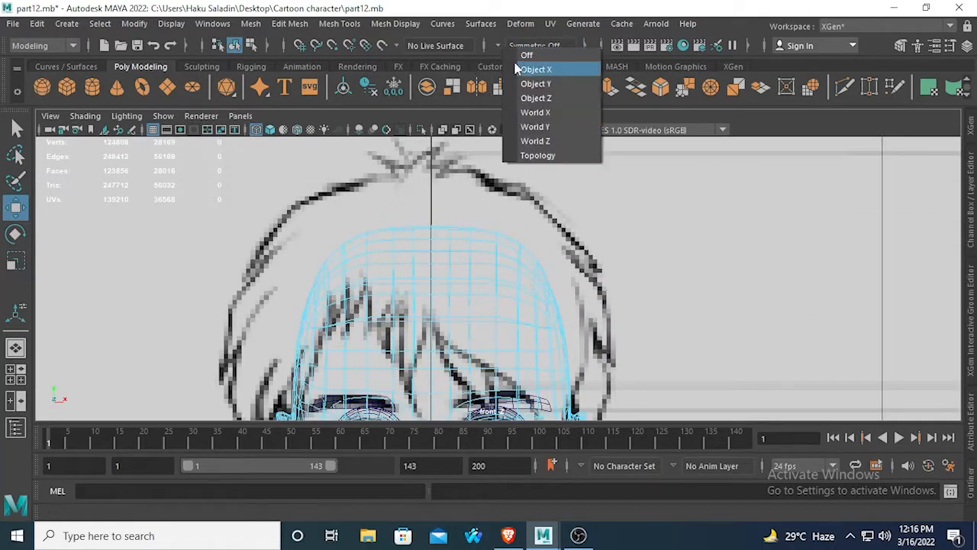
left_click(518, 68)
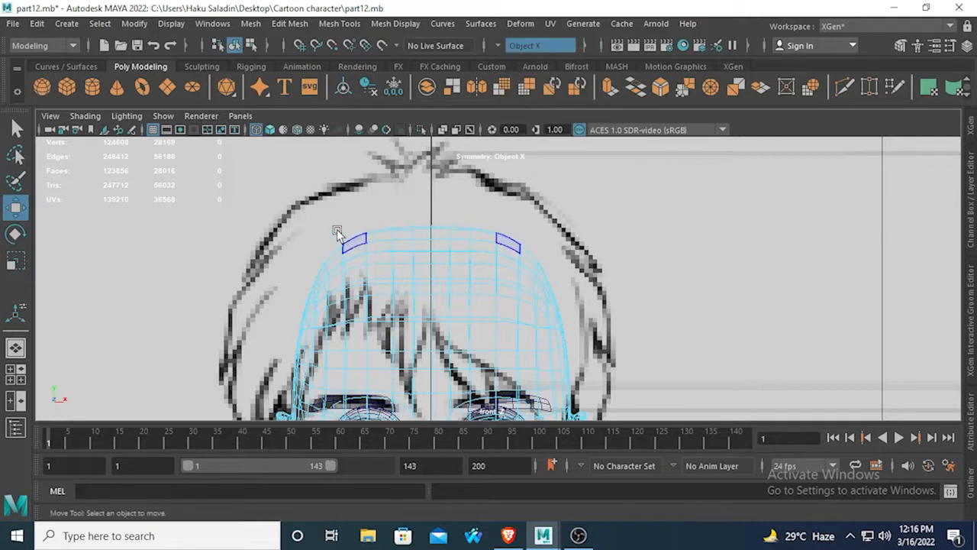
left_click_drag(365, 225, 578, 323)
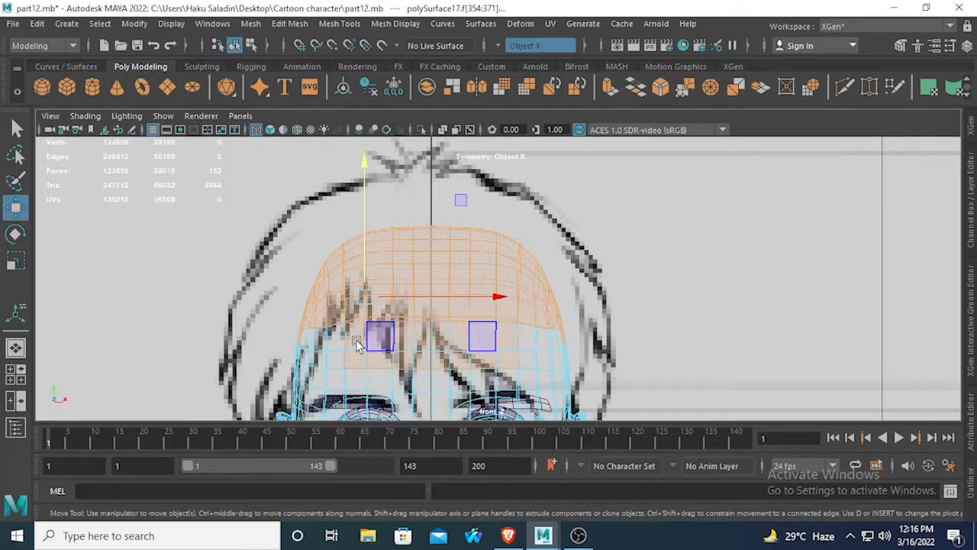
left_click_drag(348, 347, 458, 353)
Step: In the side view, add the faces on the side and back of the skull above the ear to the selection
key("space")
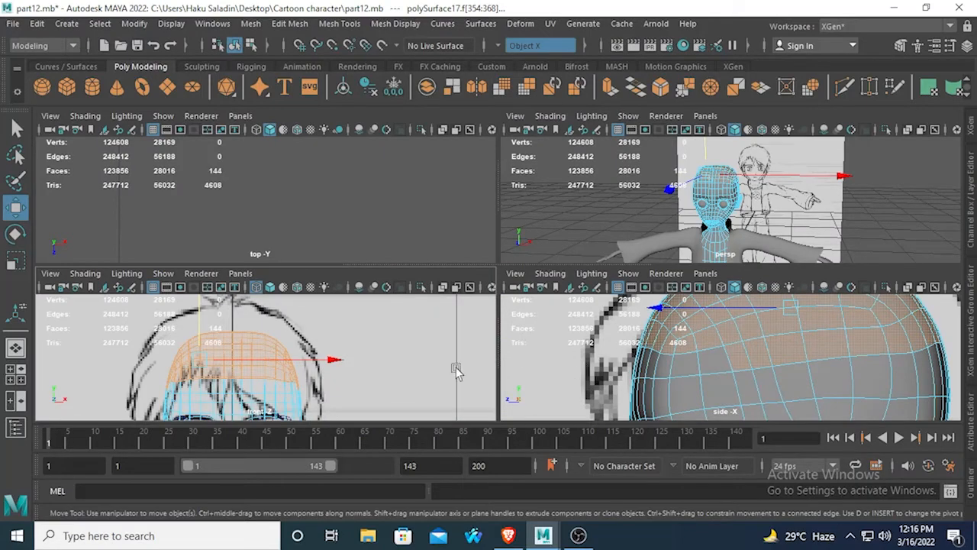
key("space")
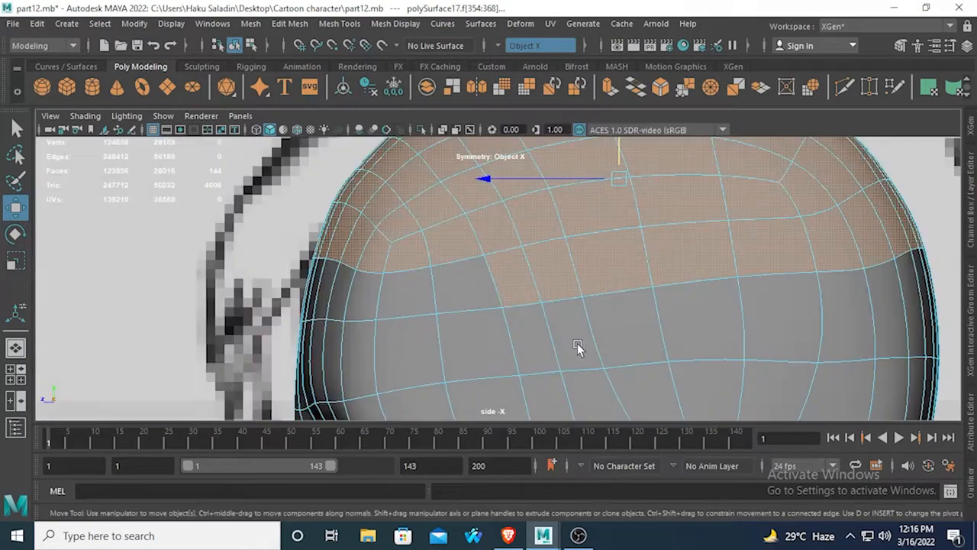
right_click_drag(578, 345, 479, 299, "alt")
left_click_drag(559, 308, 603, 304, "ctrl")
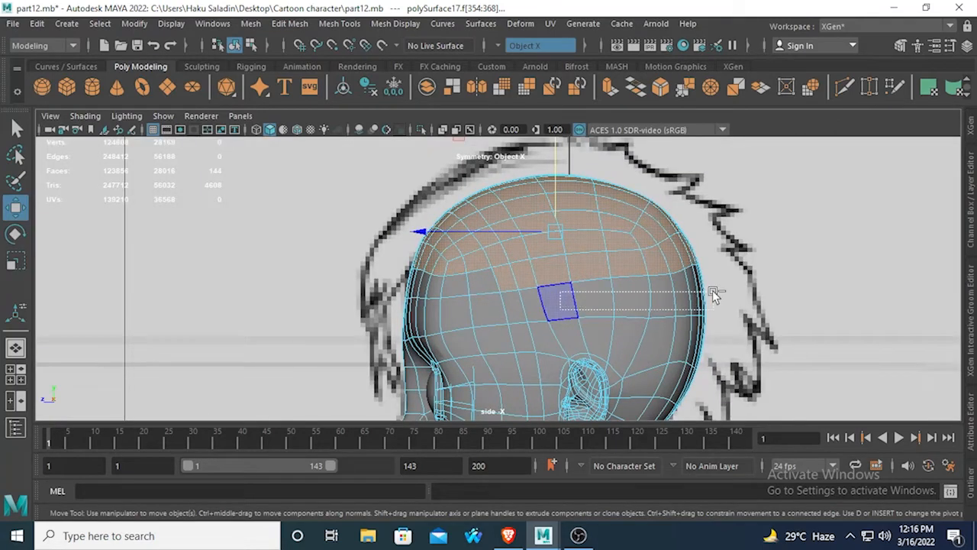
left_click_drag(712, 290, 725, 349, "ctrl")
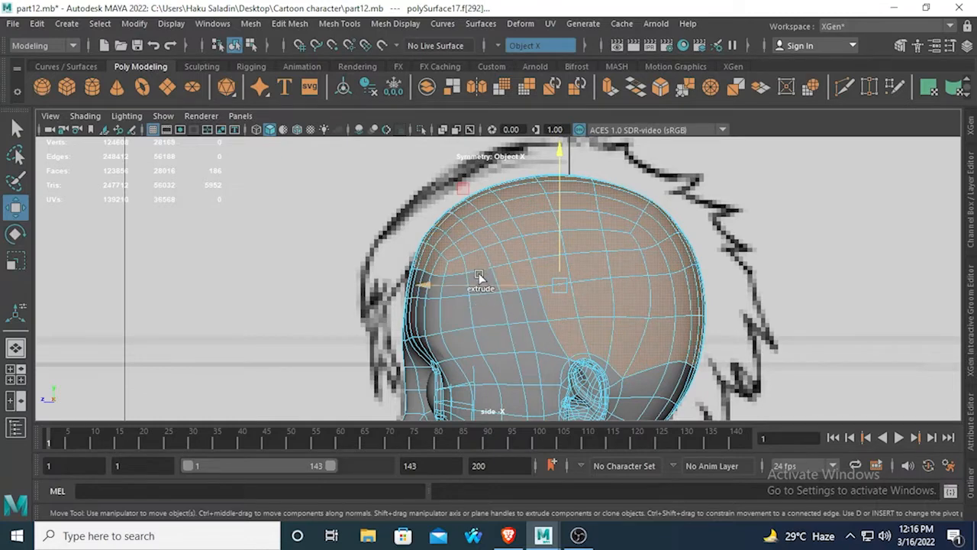
Step: Add the temple faces and the strip of faces in front of the ear to the scalp selection
left_click(15, 128)
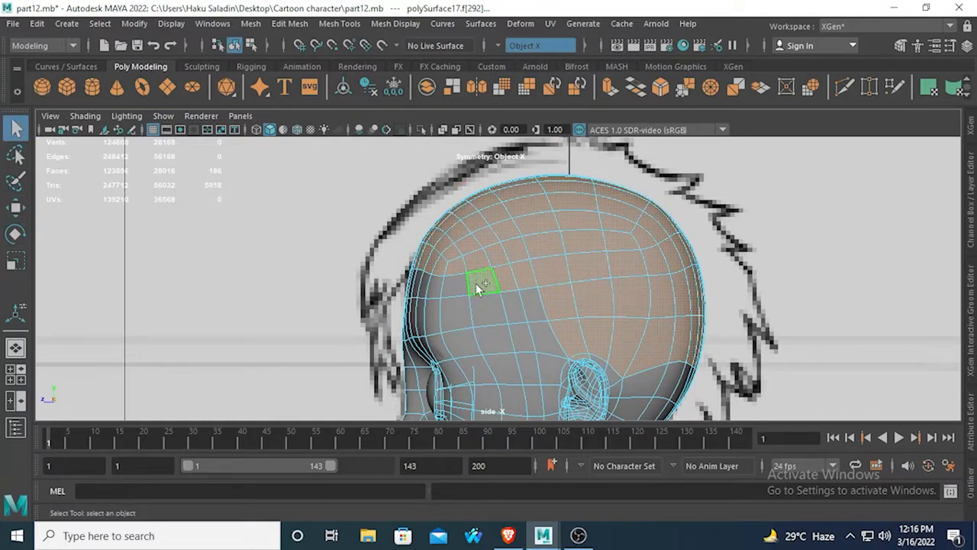
left_click_drag(468, 293, 500, 316)
left_click(512, 319, "shift")
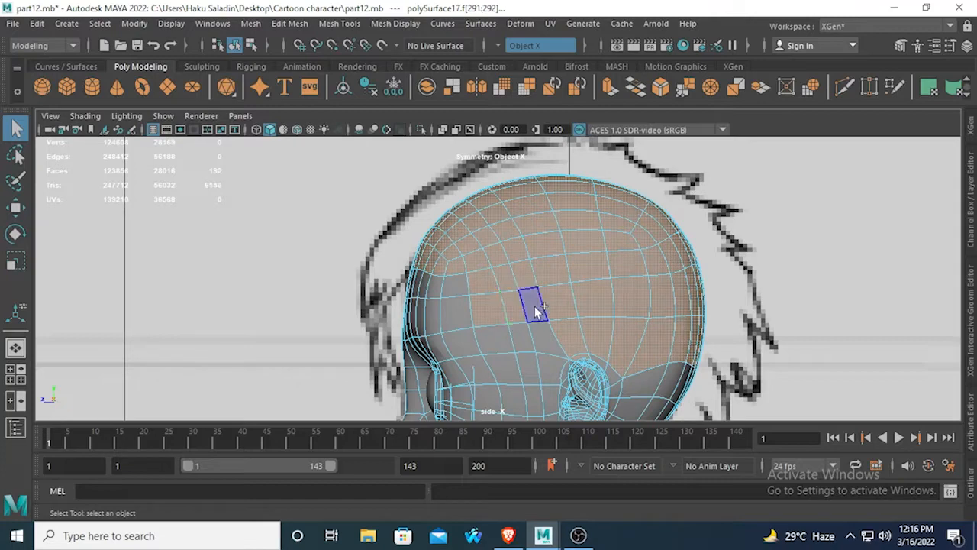
left_click(549, 374, "shift")
left_click(553, 400, "shift")
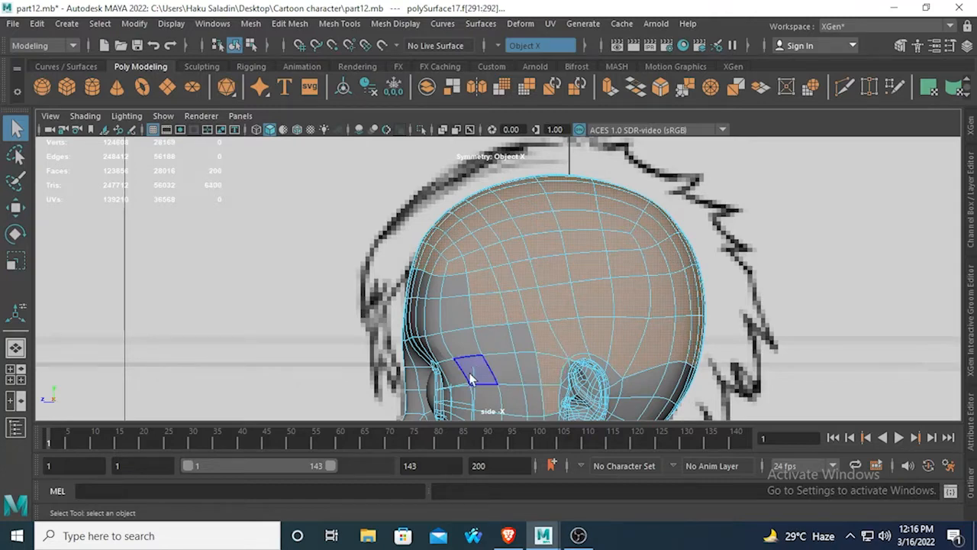
Step: Add the faces behind the ear down to the nape, including the missed one on the opposite side of the head
middle_click_drag(470, 379, 435, 279, "alt")
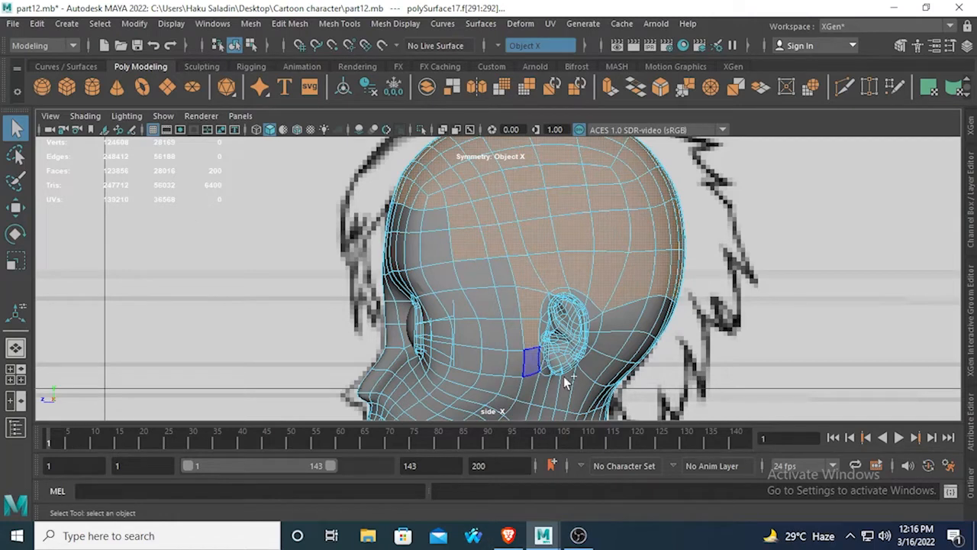
left_click_drag(616, 313, 691, 379, "shift")
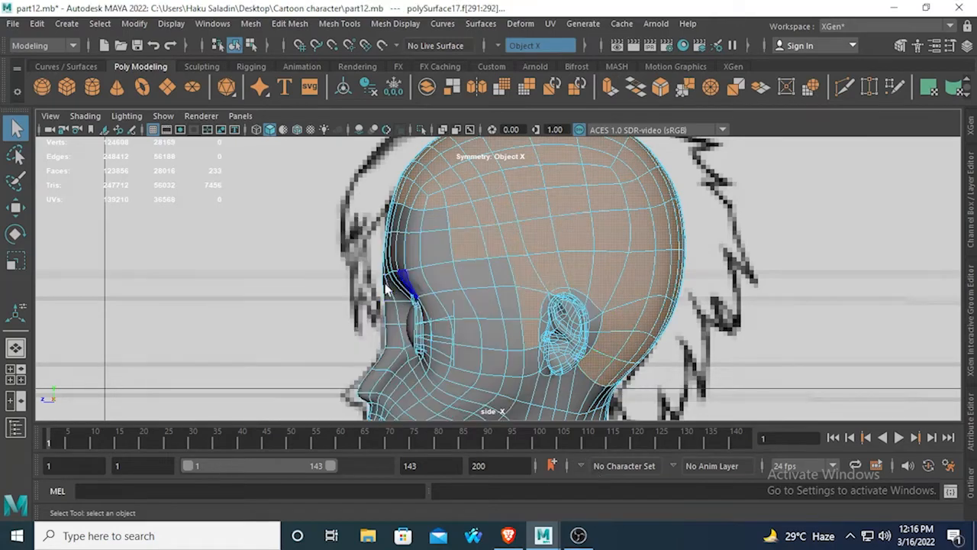
key("space")
key("space")
left_click_drag(633, 200, 687, 232, "alt")
middle_click_drag(610, 239, 527, 253, "alt")
scroll(528, 253, "up", 5)
left_click(526, 258, "shift")
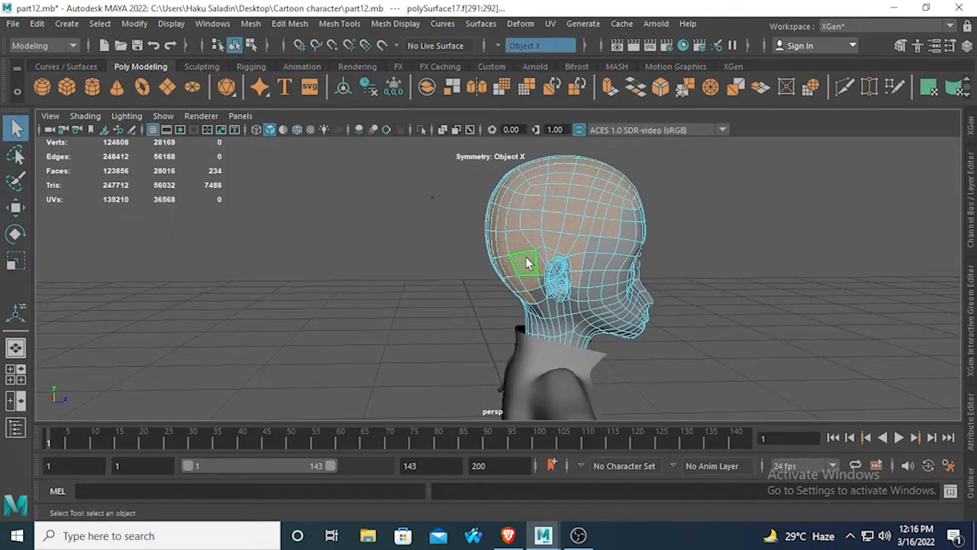
Step: Duplicate the selected scalp faces into a separate mesh
left_click_drag(527, 261, 416, 258, "alt")
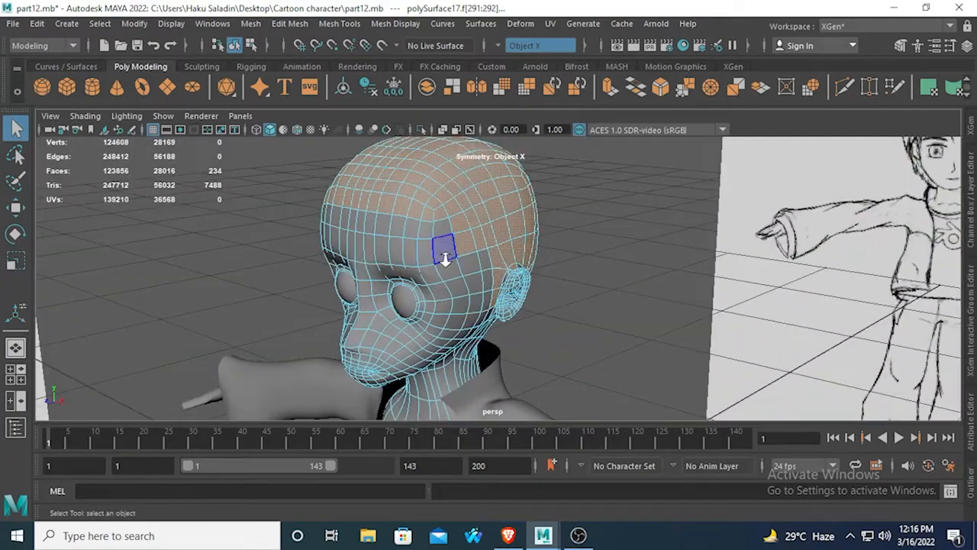
scroll(445, 257, "down", 2)
scroll(445, 257, "up", 2)
scroll(445, 257, "down", 1)
scroll(445, 258, "up", 1)
right_click_drag(442, 178, 425, 437, "shift")
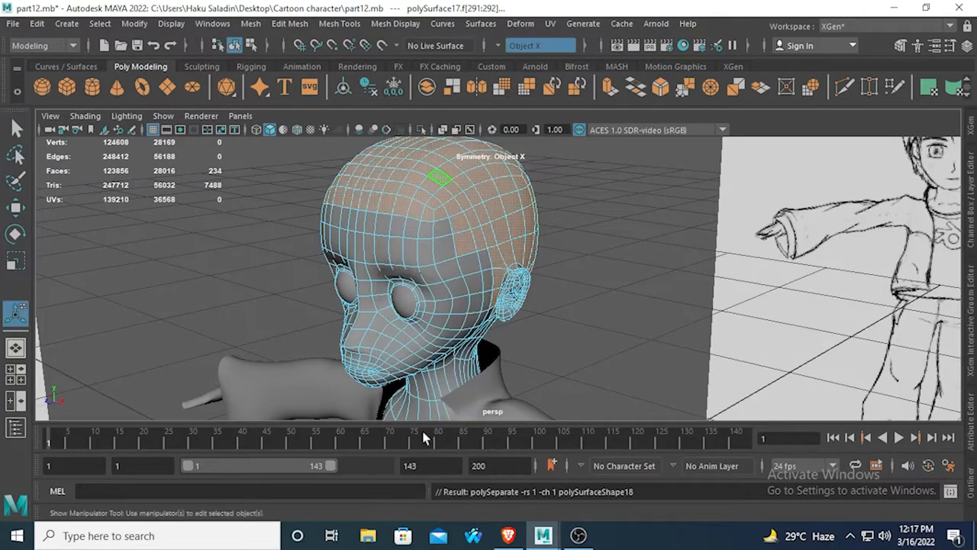
Step: Return to object mode and select the duplicated scalp mesh on top of the head
left_click(232, 275)
left_click(400, 262)
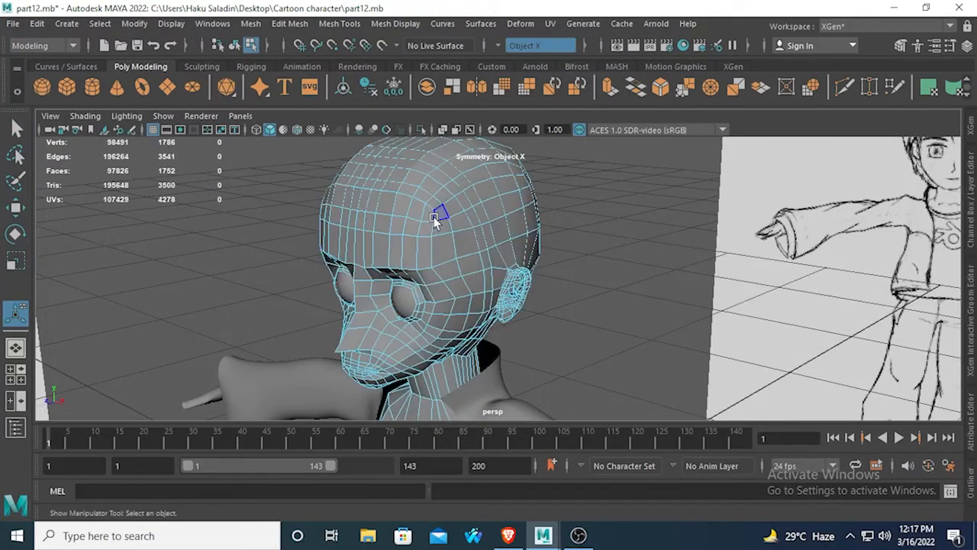
left_click(483, 169)
right_click_drag(482, 170, 552, 120)
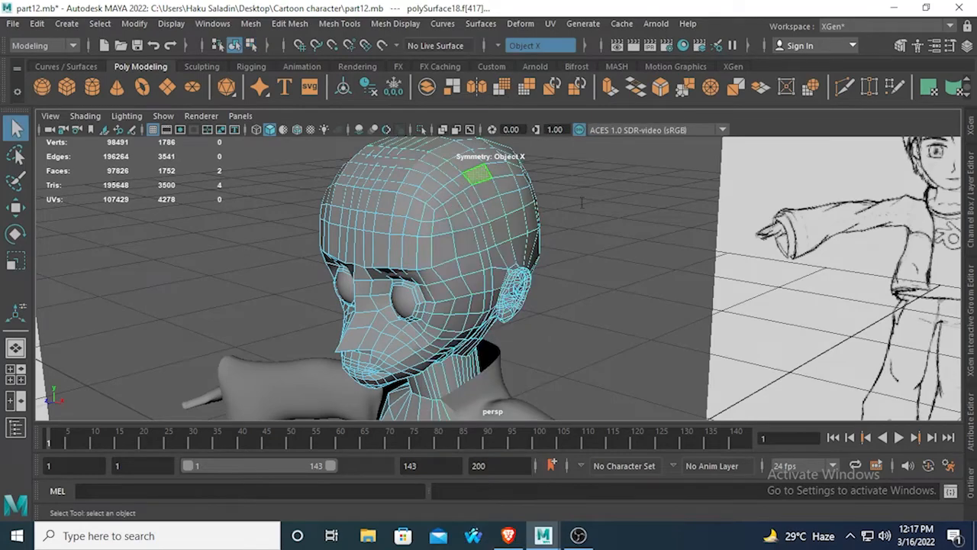
left_click(497, 206)
mouse_move(497, 206)
left_mouse_down("alt")
mouse_move(459, 246)
mouse_move(502, 251)
left_mouse_up("alt")
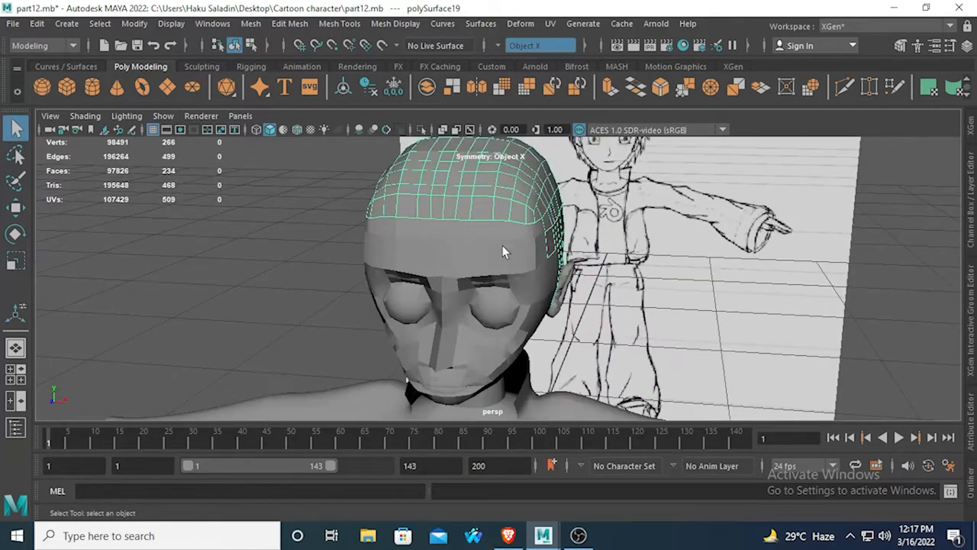
Step: Rename the duplicated scalp mesh to sculpt
left_click(966, 47)
double_click(832, 156)
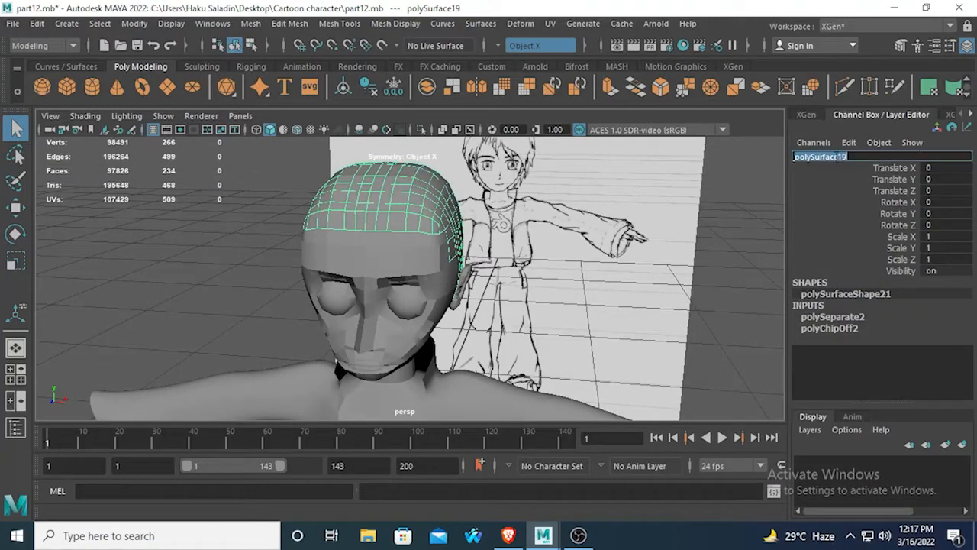
type("d")
type("culpt")
key("Return")
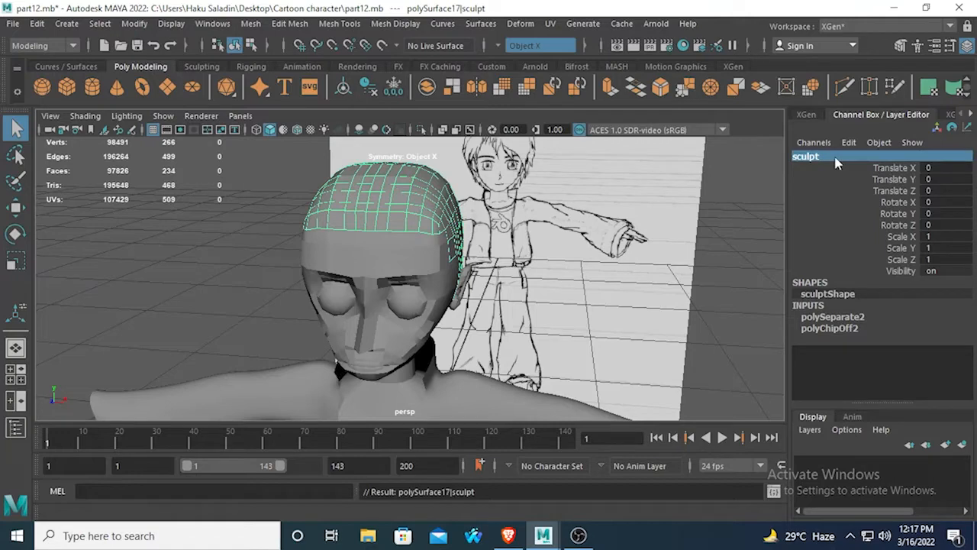
Step: Reselect the scalp mesh on the head and compare its shape with the reference hair drawing in the front view
left_click(245, 273)
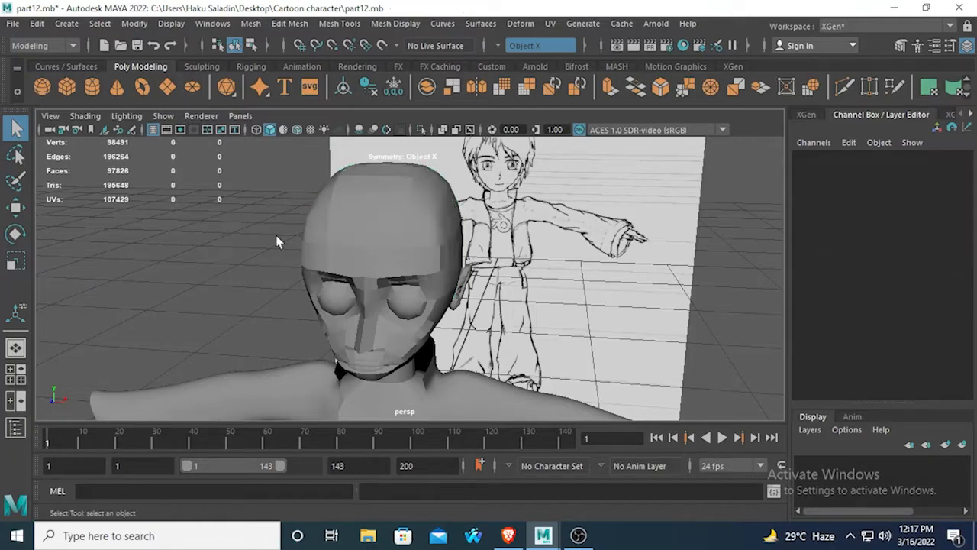
left_click(400, 189)
left_click(488, 190)
left_click(422, 201)
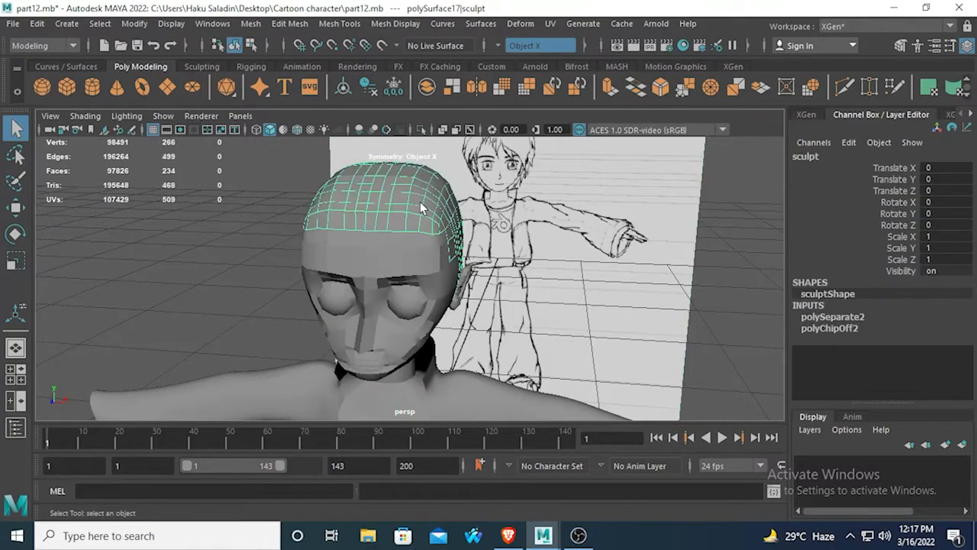
scroll(420, 201, "down", 4)
mouse_move(434, 218)
left_mouse_down("alt")
mouse_move(458, 199)
mouse_move(436, 204)
left_mouse_up("alt")
scroll(437, 204, "up", 5)
middle_click_drag(455, 206, 464, 223, "alt")
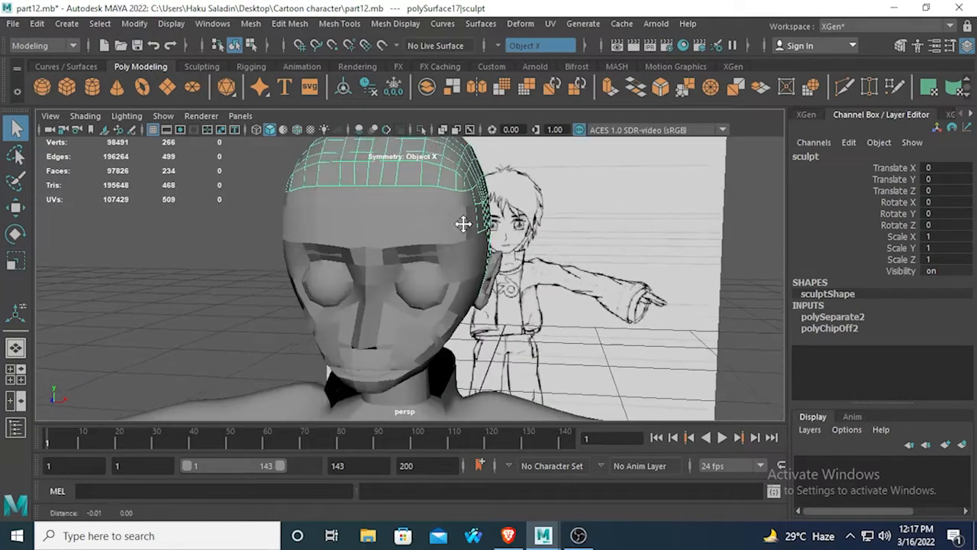
left_click_drag(464, 224, 459, 258, "alt")
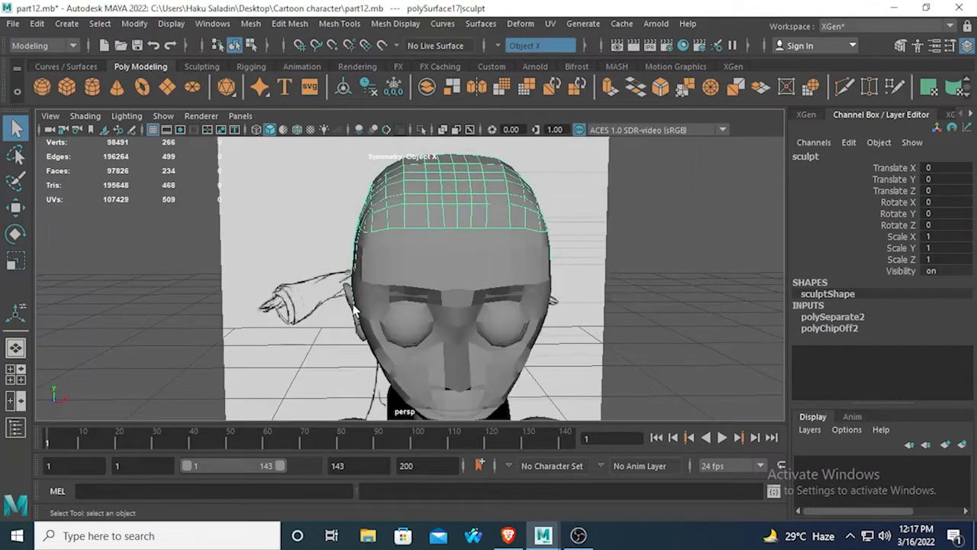
key("space")
key("space")
scroll(406, 194, "up", 2)
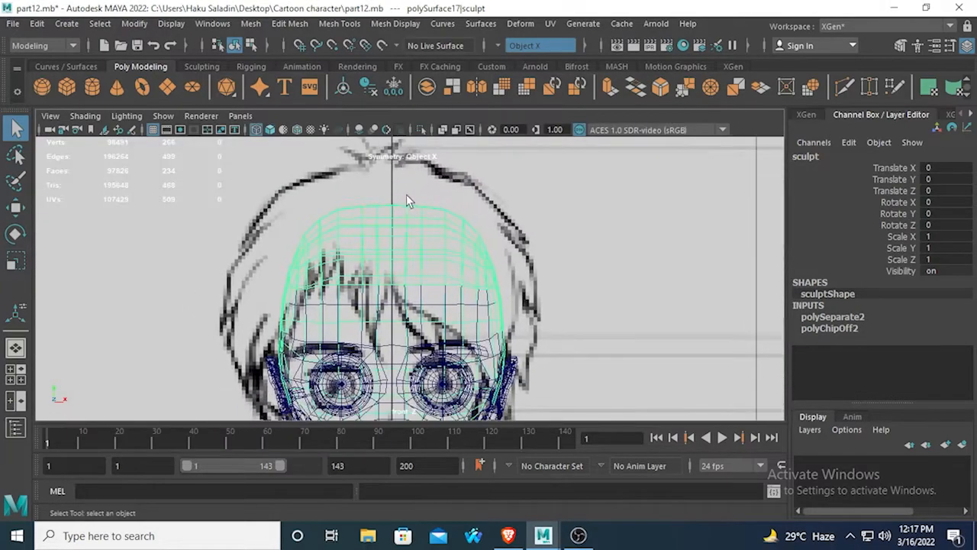
Step: Try to move the body mesh sideways off the reference drawing in the front view
left_click(333, 355)
left_click(430, 374)
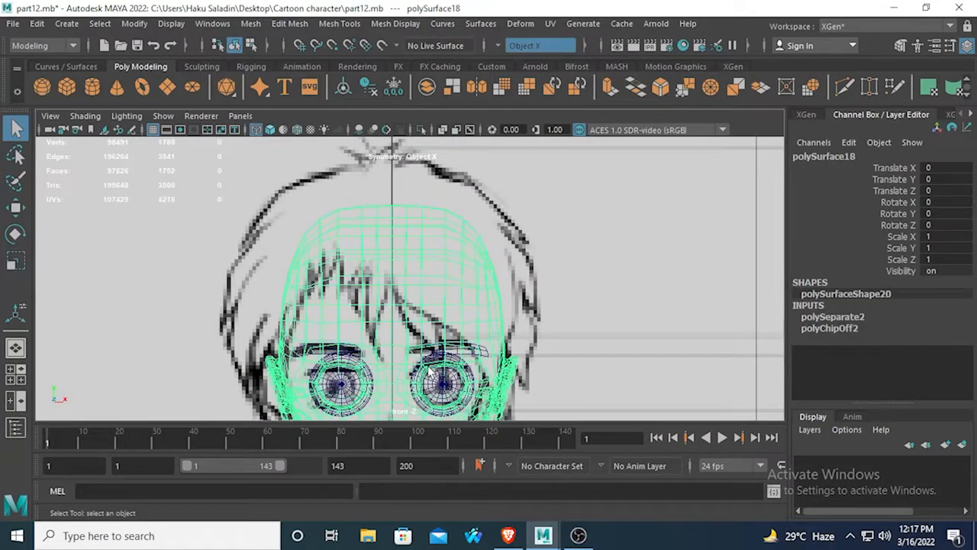
scroll(430, 373, "down", 5)
scroll(430, 373, "up", 3)
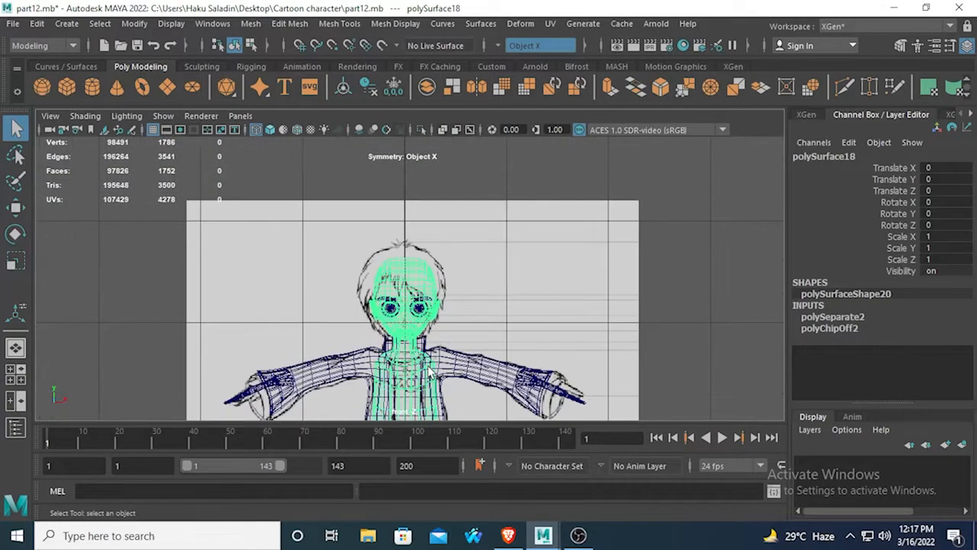
left_click(14, 208)
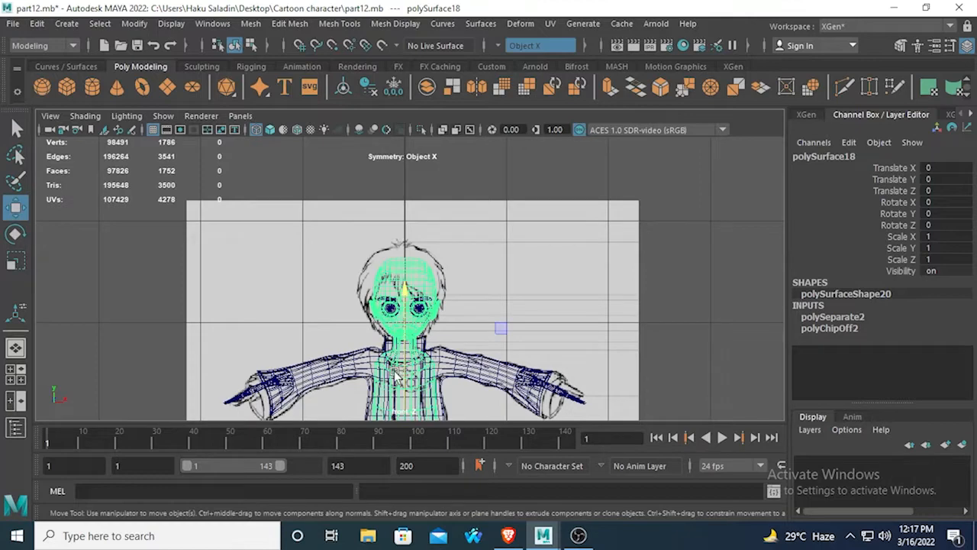
scroll(396, 374, "down", 2)
left_click_drag(489, 360, 252, 351)
scroll(312, 336, "up", 5)
left_click(316, 288)
scroll(316, 288, "up", 3)
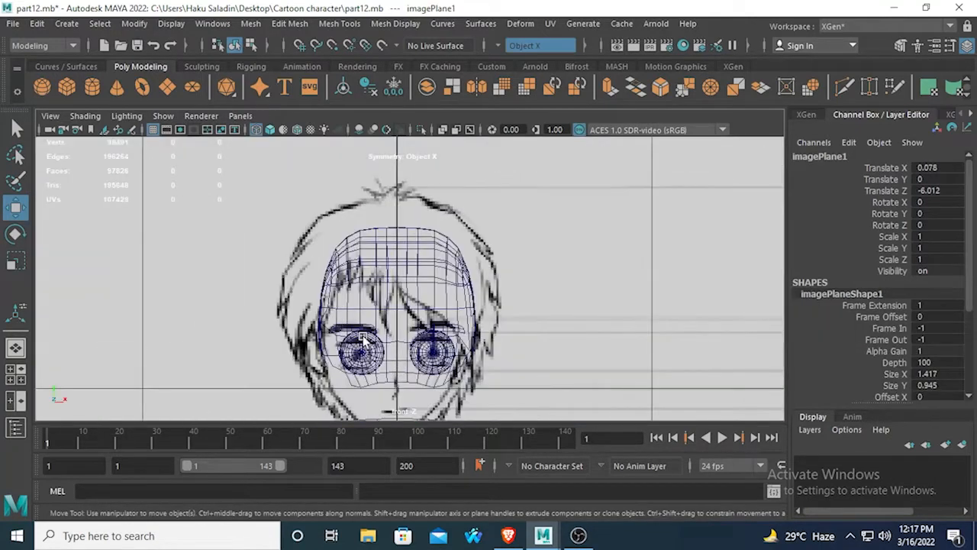
left_click(315, 321)
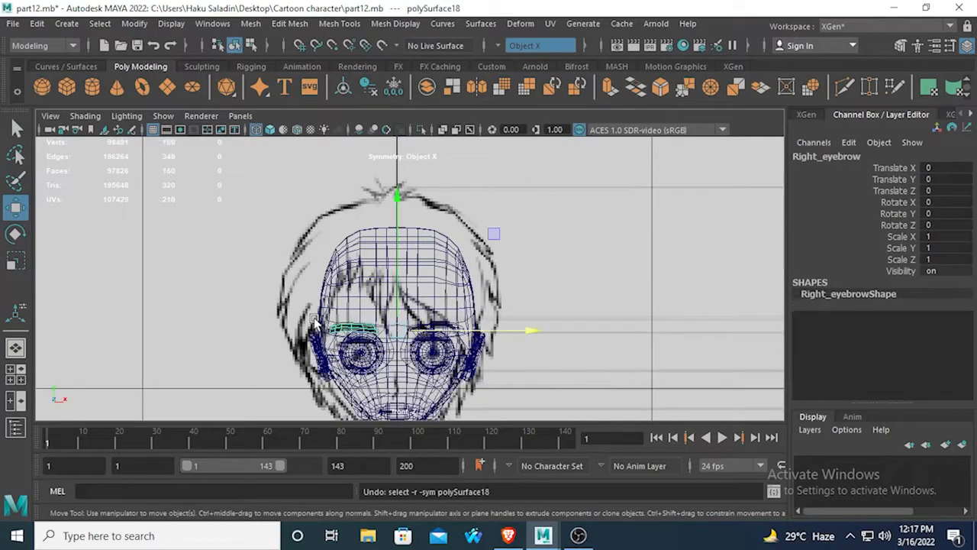
Step: Select all the character's parts except the body mesh and move them along X to -4.72, clear of the reference drawing
scroll(313, 339, "down", 5)
scroll(356, 317, "up", 3)
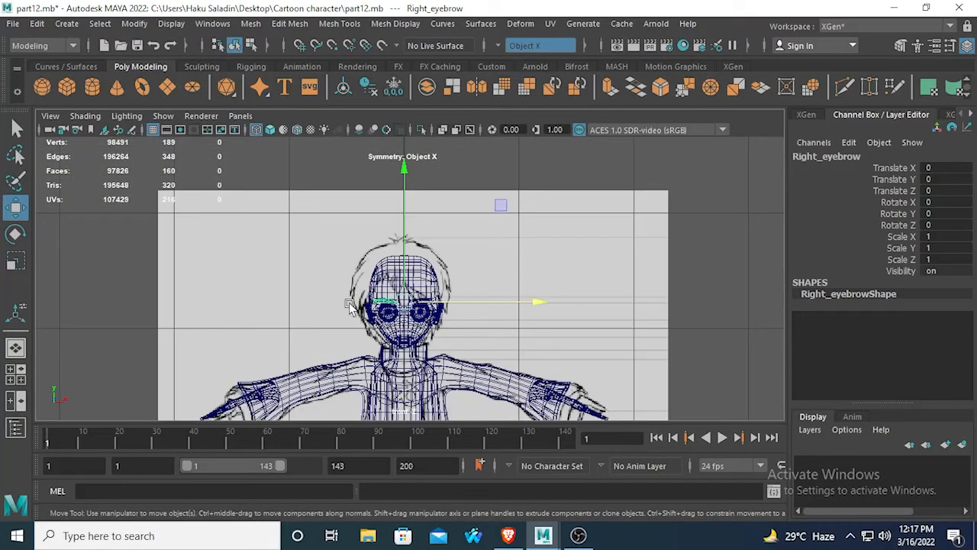
left_click_drag(487, 421, 485, 412)
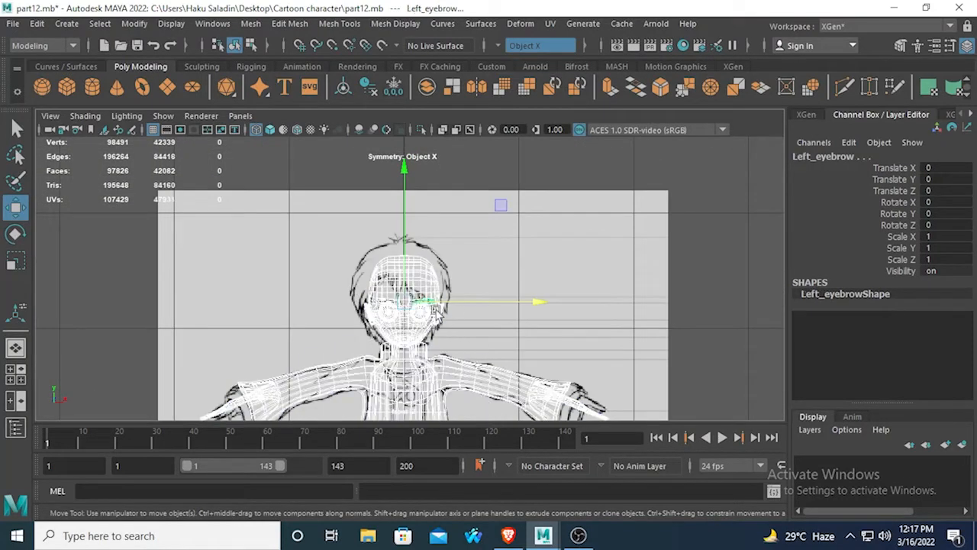
key("ctrl+d")
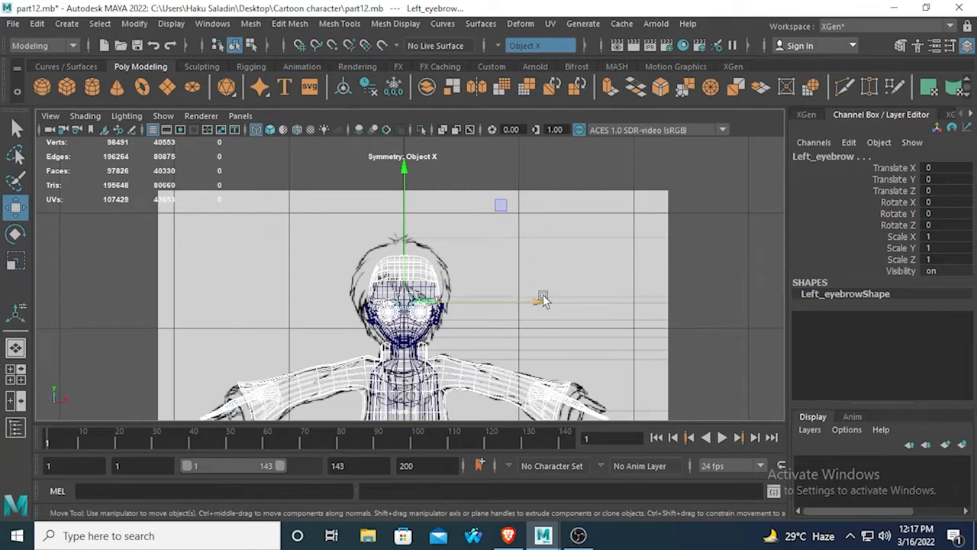
left_click_drag(538, 301, 21, 287)
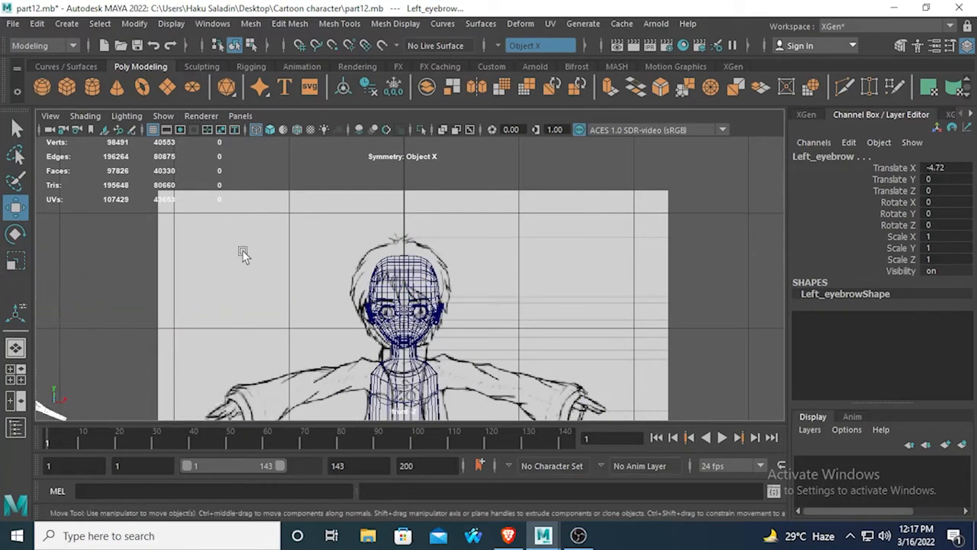
Step: Move the body mesh along X off the reference drawing so it stands with the other character parts
left_click(272, 262)
left_click(389, 354)
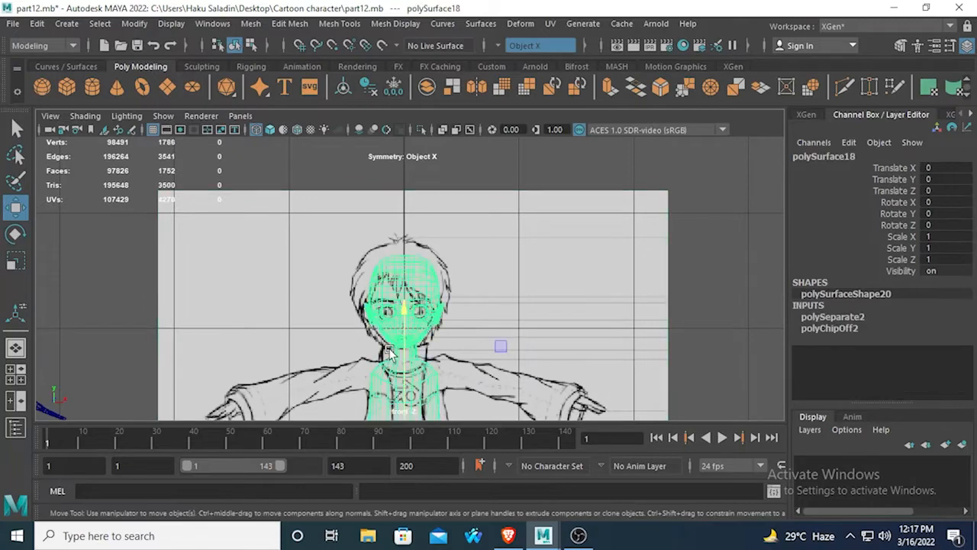
scroll(492, 345, "down", 5)
left_click_drag(510, 322, 365, 321)
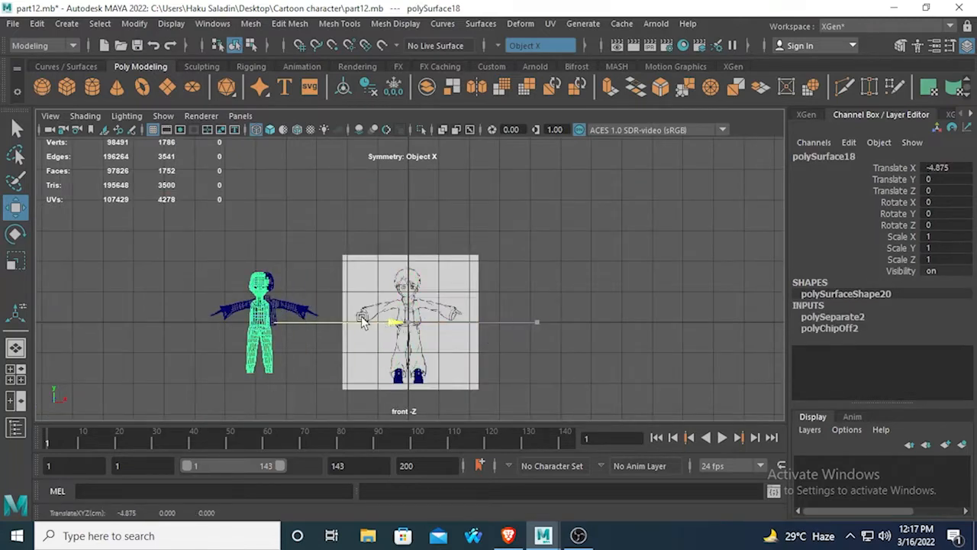
scroll(411, 326, "up", 3)
left_click(523, 264)
scroll(510, 275, "up", 2)
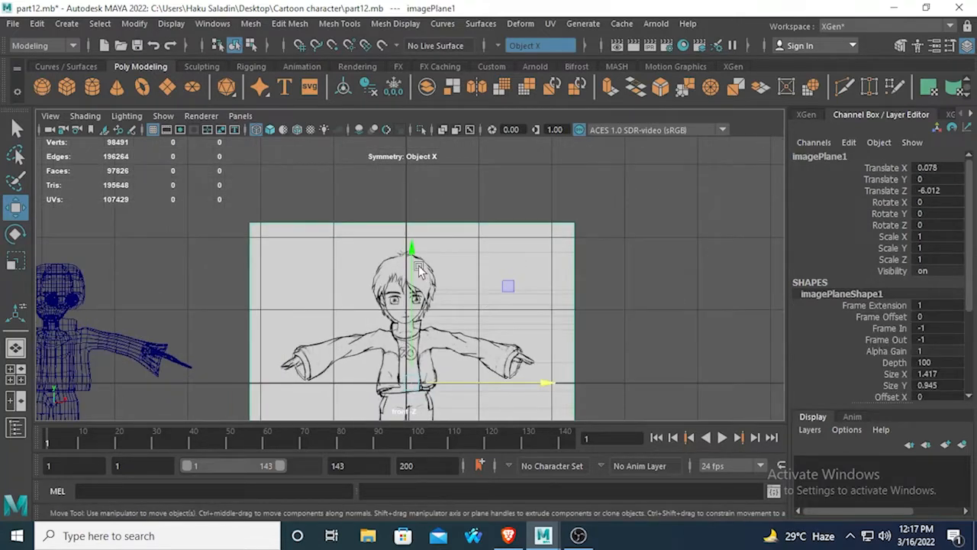
key("ctrl+z")
key("ctrl+z")
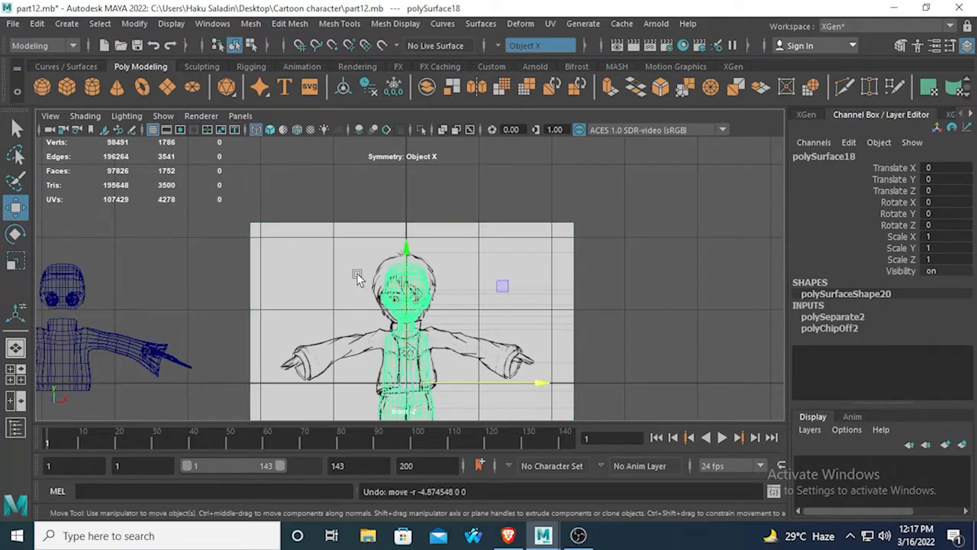
left_click_drag(530, 382, 153, 397)
Step: Return only the sculpt mesh to the reference drawing by setting its Translate X to 0
left_click(68, 284)
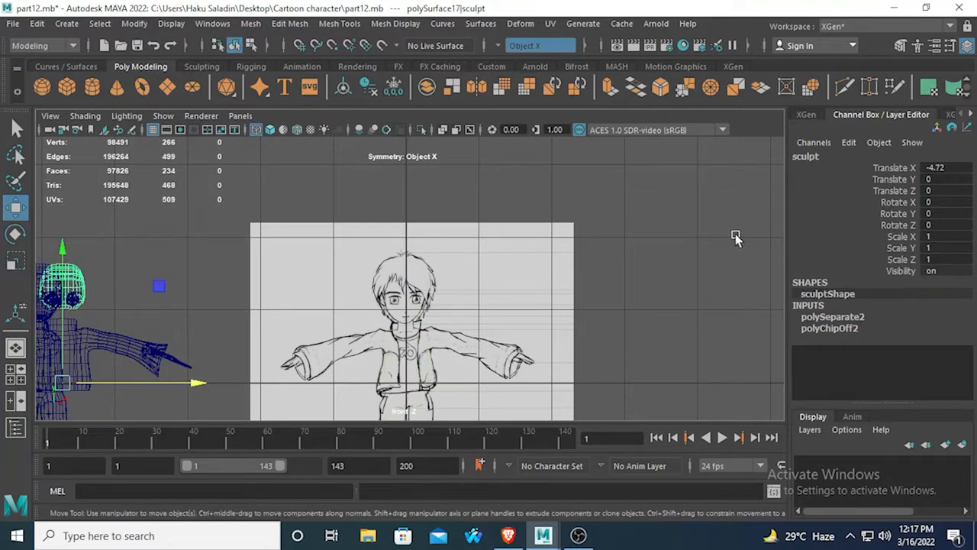
double_click(942, 167)
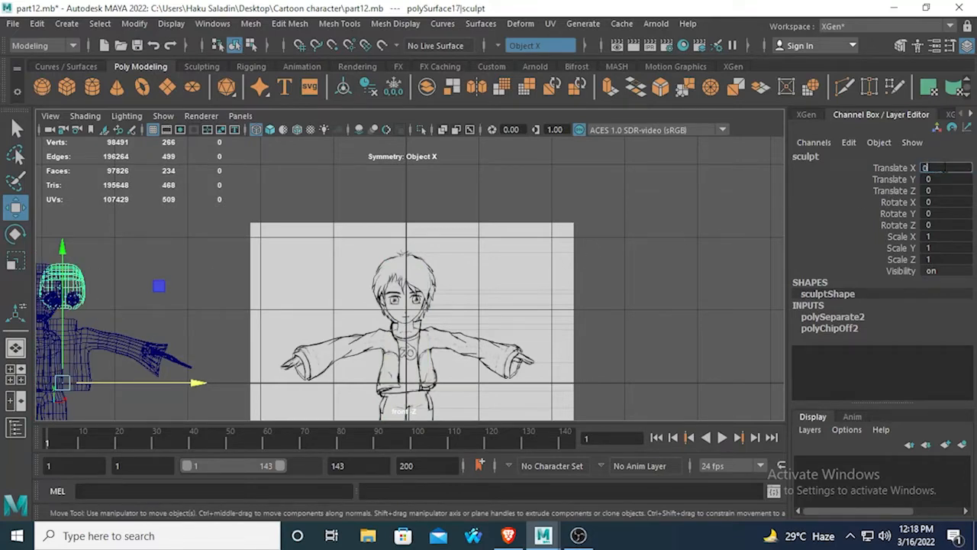
type("0")
key("Return")
scroll(290, 273, "up", 5)
left_click(286, 231)
scroll(353, 258, "up", 3)
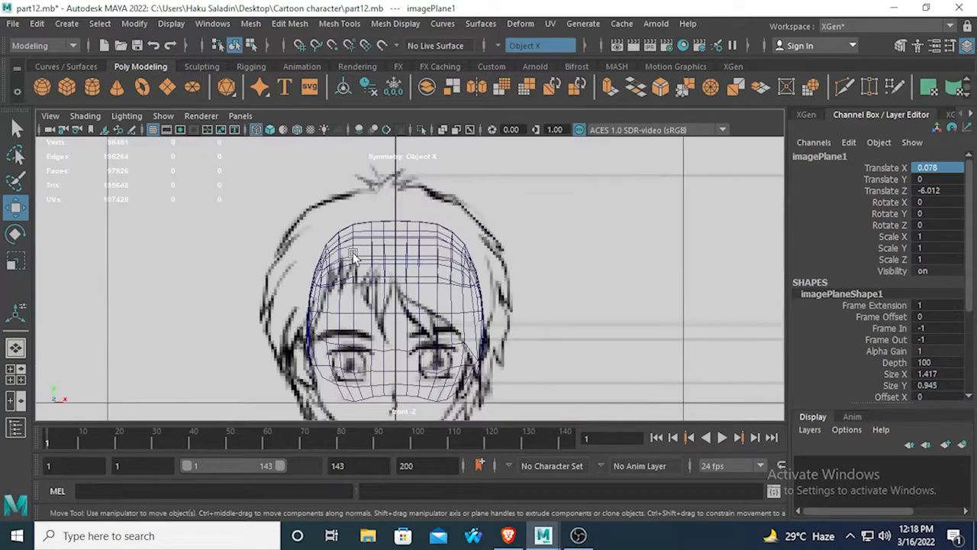
Step: Examine how the scalp mesh lines up with the fringe and hair outline of the drawing in the front view
scroll(336, 257, "up", 6)
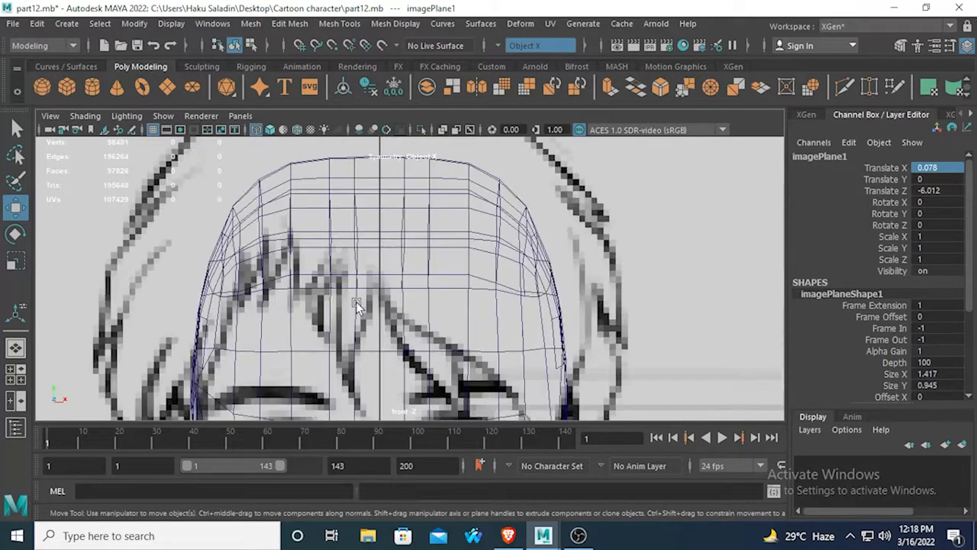
middle_click_drag(390, 259, 438, 194, "alt")
scroll(255, 265, "down", 8)
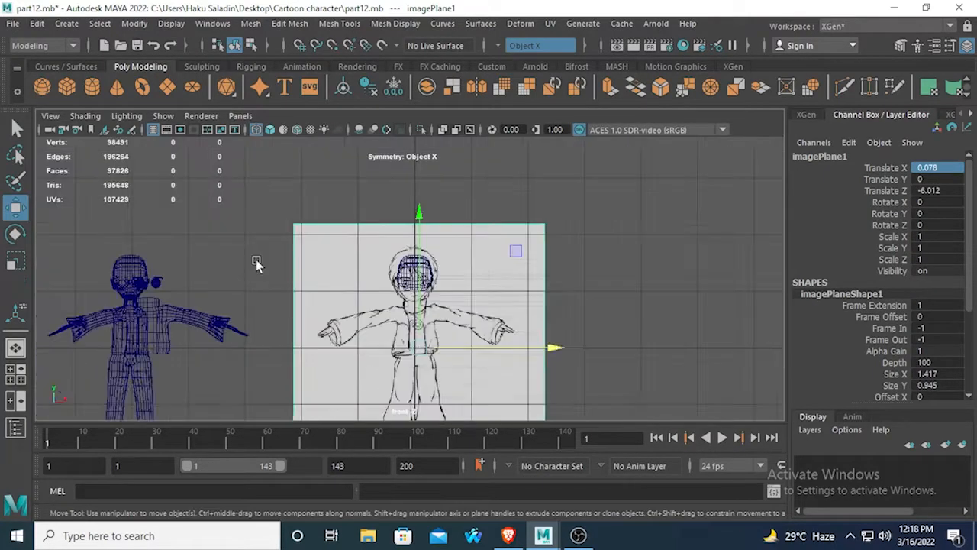
scroll(370, 272, "up", 4)
scroll(370, 272, "down", 1)
scroll(397, 290, "up", 1)
scroll(400, 293, "up", 5)
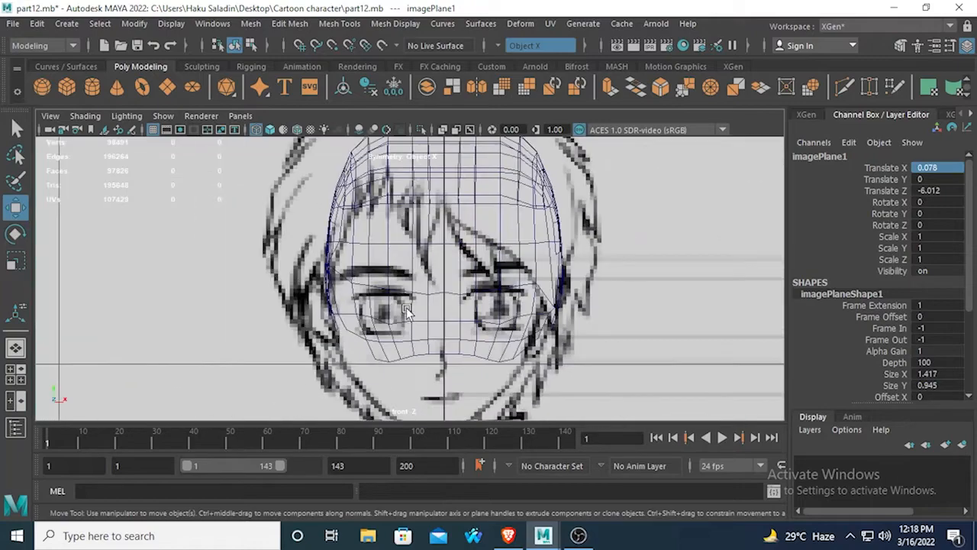
scroll(426, 260, "up", 2)
scroll(417, 314, "down", 6)
scroll(417, 315, "up", 10)
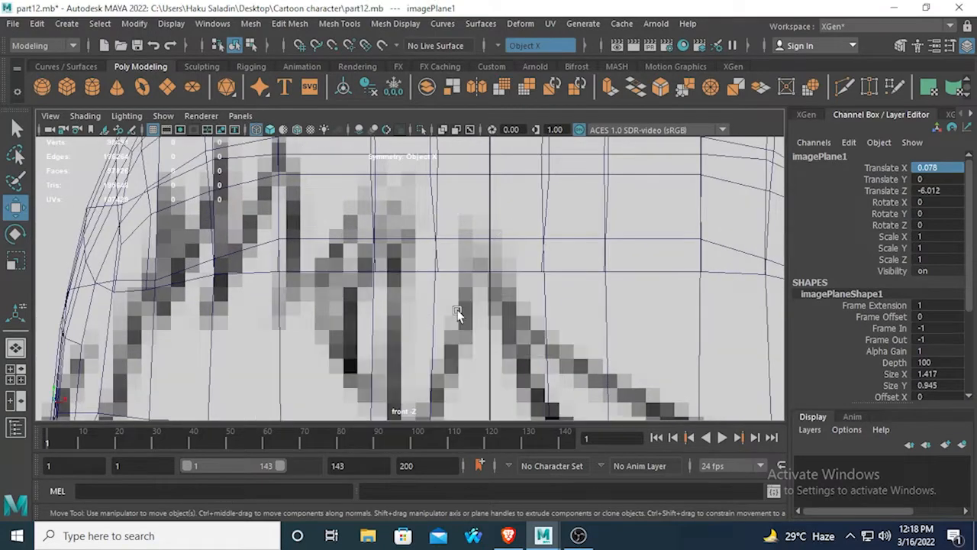
Step: Display the side view in wireframe and compare the head with the hair drawing from the side and front
key("space")
key("space")
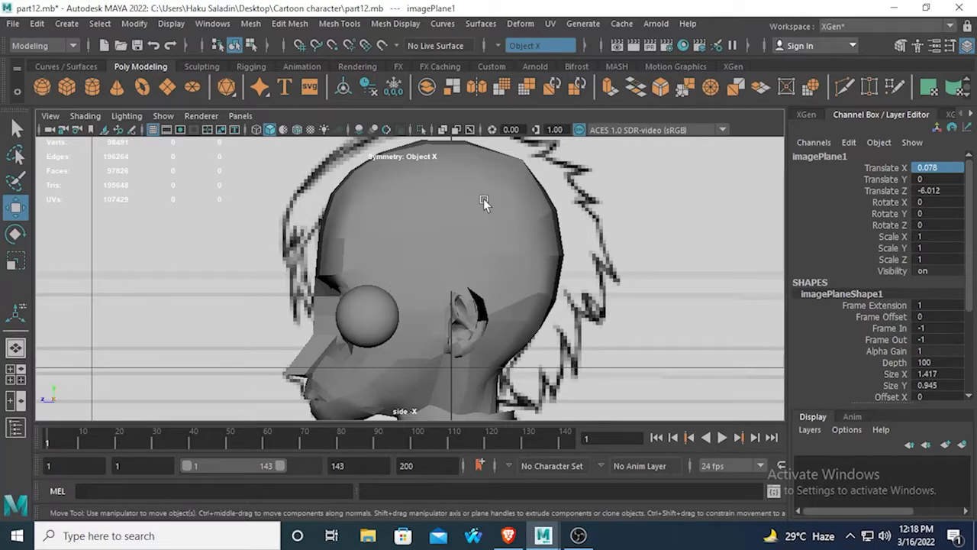
key("space")
key("space")
key("4")
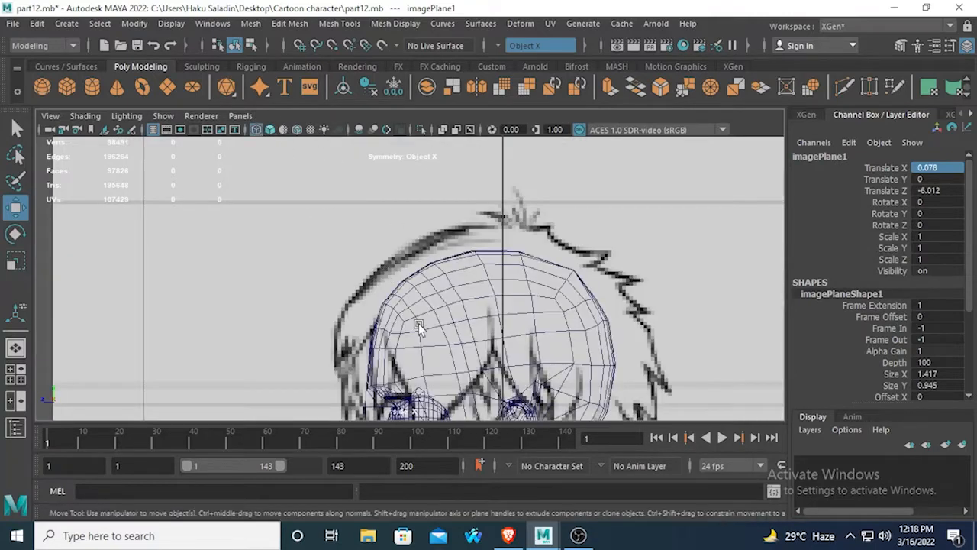
key("space")
key("space")
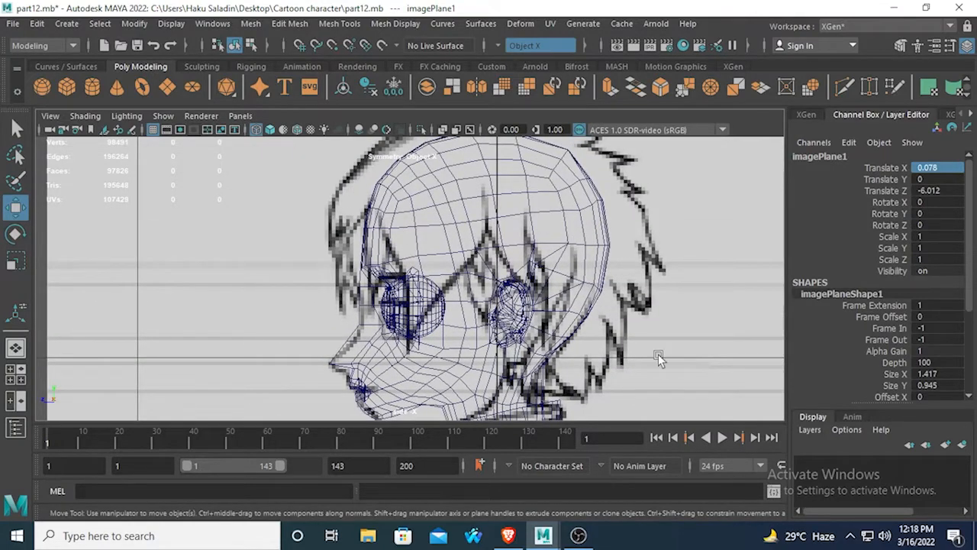
key("space")
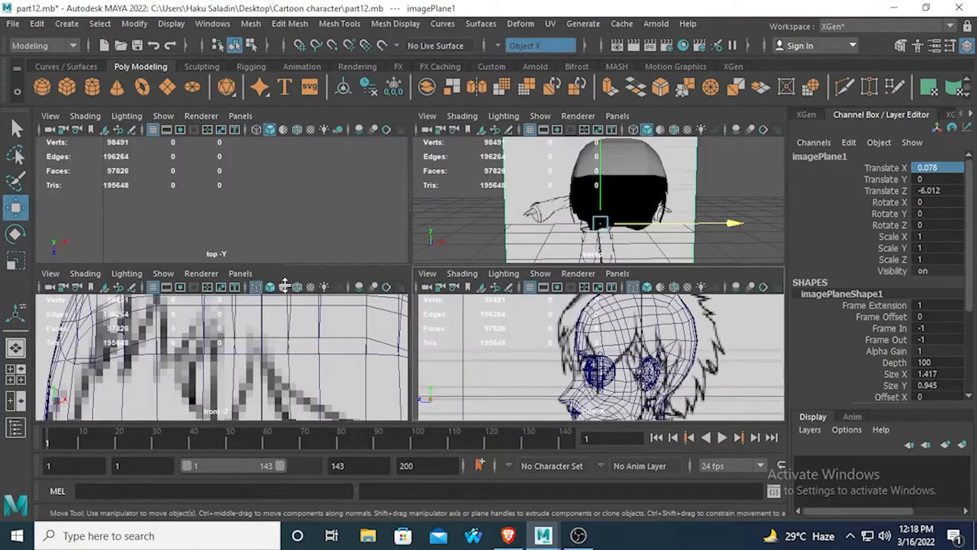
key("space")
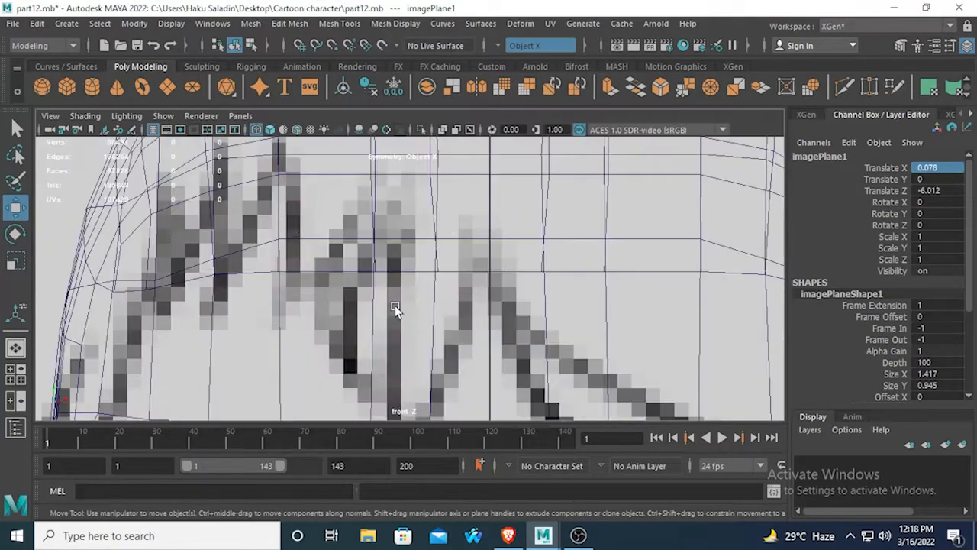
Step: Show all four views, select the scalp mesh in perspective and switch it to edge selection
key("space")
left_click(645, 168)
left_click_drag(645, 168, 538, 216, "alt")
scroll(538, 216, "up", 3)
mouse_move(532, 137)
right_mouse_down()
mouse_move(488, 149)
mouse_move(528, 135)
right_mouse_up()
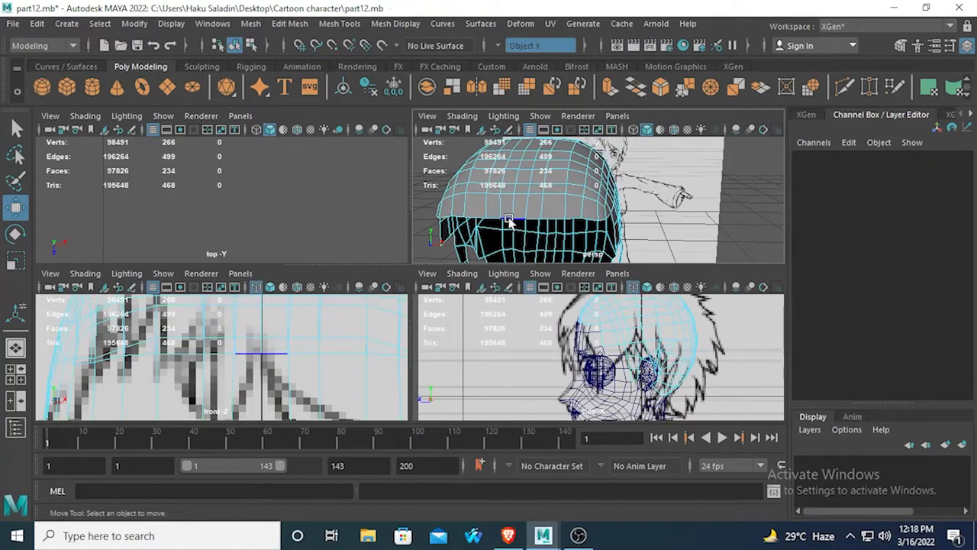
Step: Turn symmetry off and select the middle edge of the scalp's front border
left_click(504, 45)
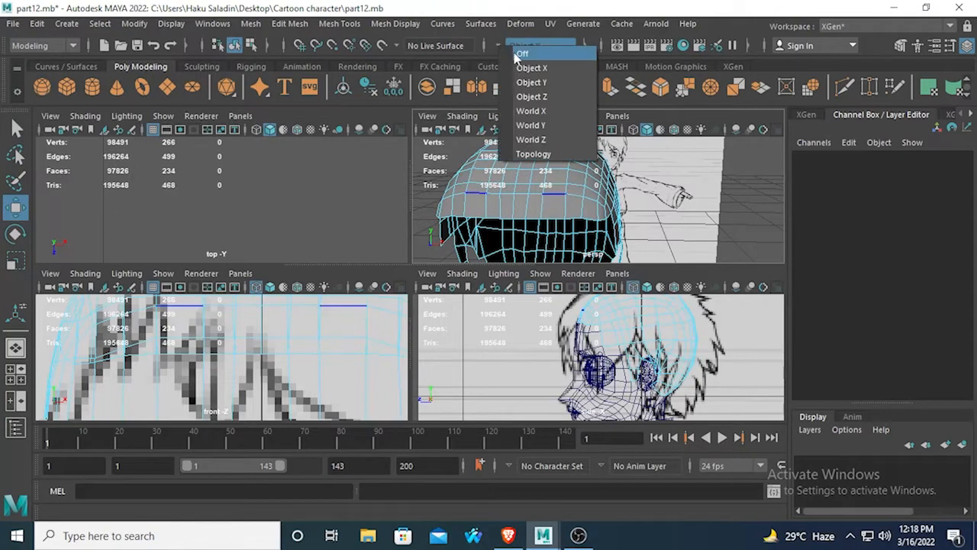
left_click(511, 50)
left_click(508, 221)
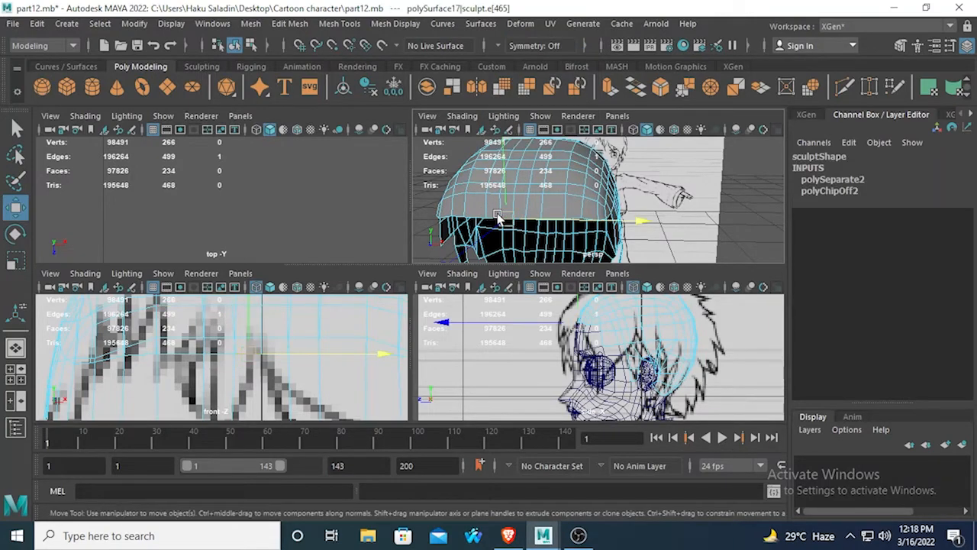
Step: Select two adjacent edges at the middle of the scalp's front border and raise them to form a notch
left_click(460, 219)
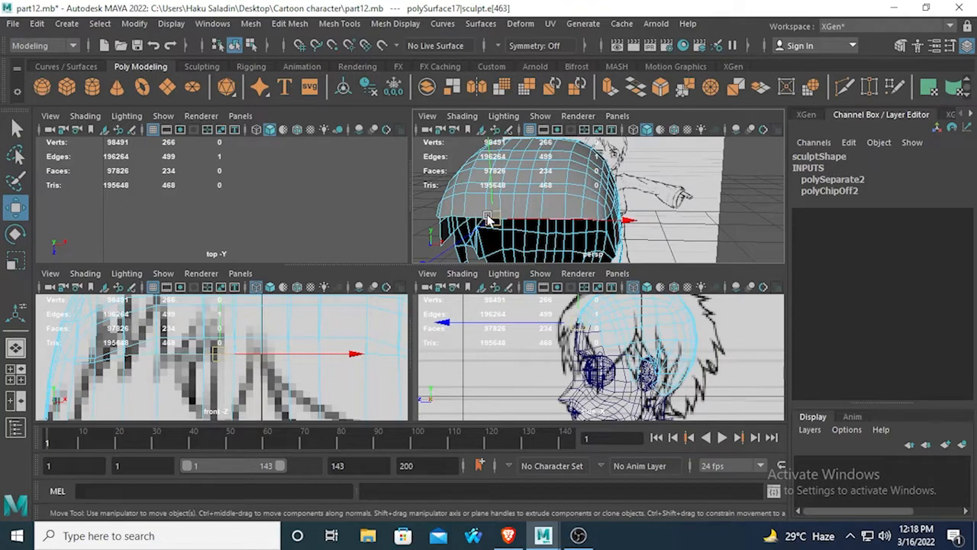
key("q")
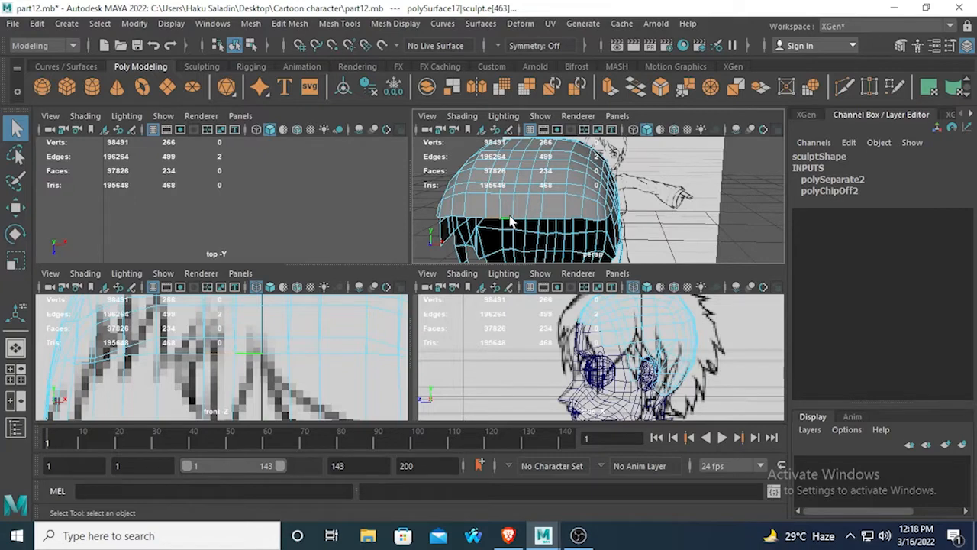
left_click(443, 220)
left_click(15, 207)
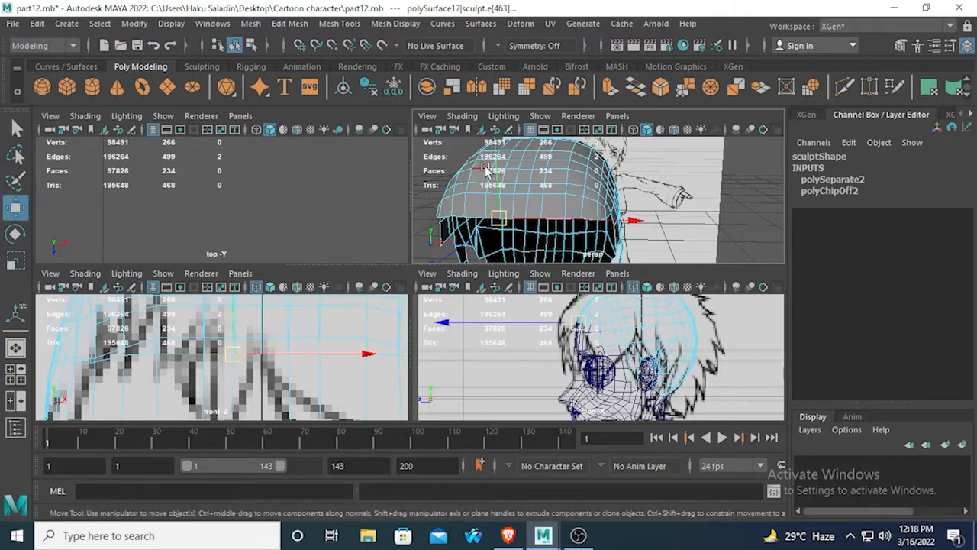
left_click_drag(495, 157, 492, 143)
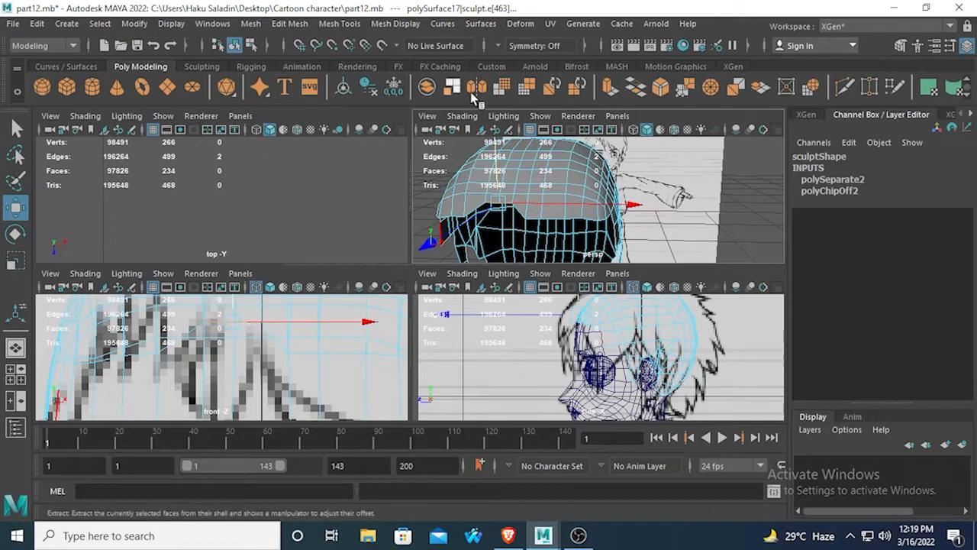
Step: Extrude the two raised edges and pull the new strip down over the forehead
left_click(611, 89)
left_click(15, 207)
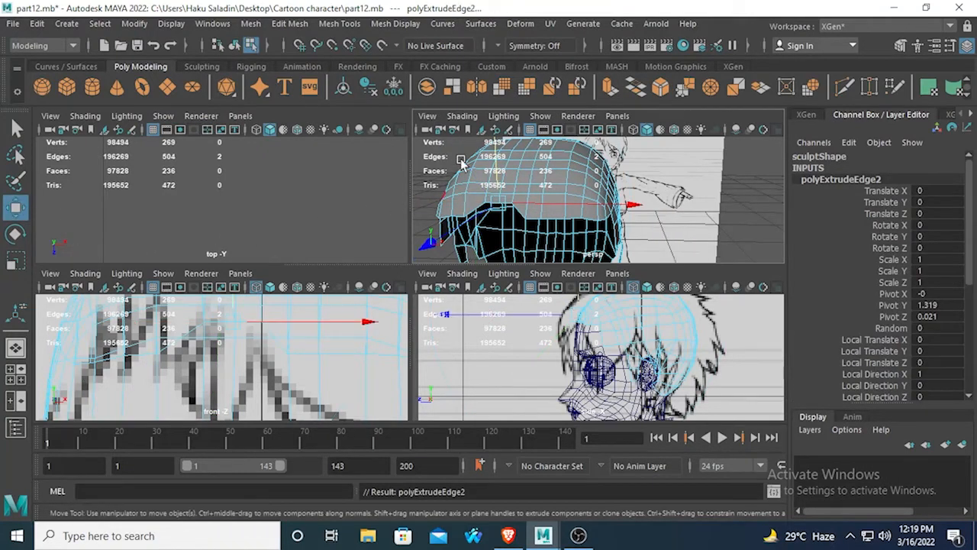
left_click_drag(495, 153, 497, 196)
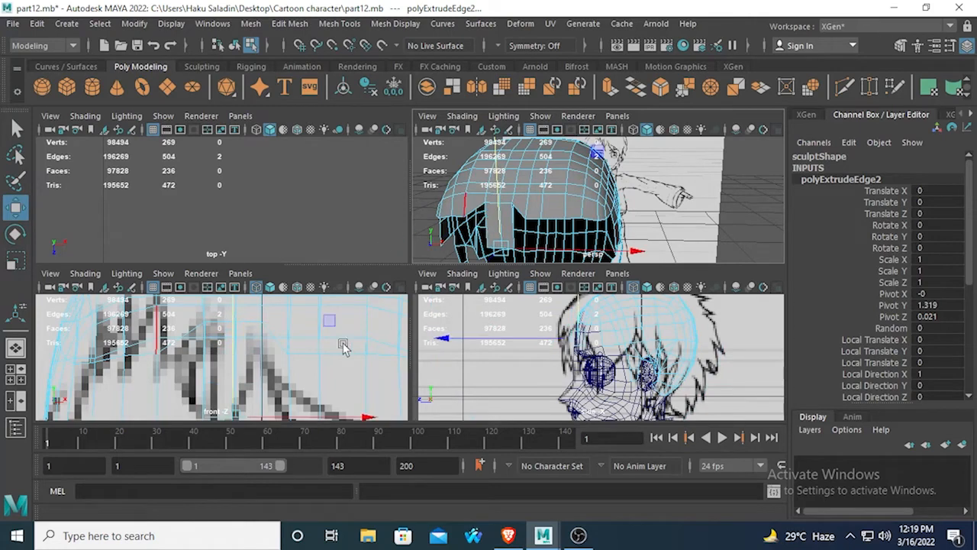
Step: Enlarge the front view area and lower the strip's end edges to the tip of the central drawn hair strand
scroll(327, 314, "up", 3)
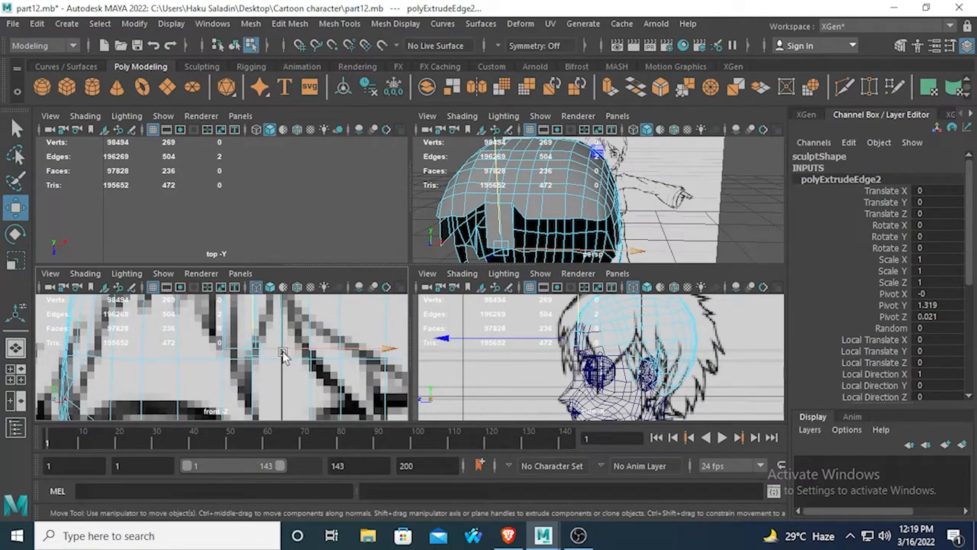
left_click_drag(257, 266, 262, 228)
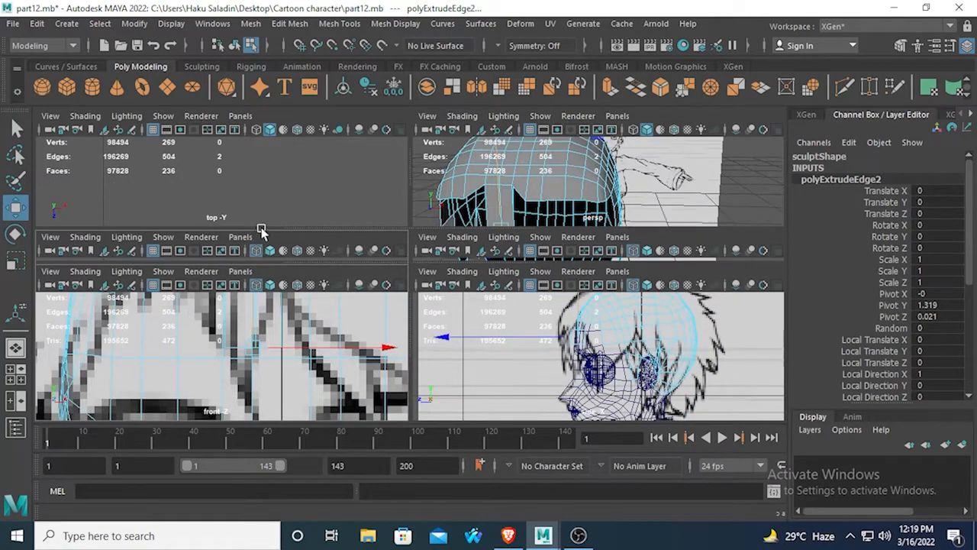
scroll(260, 345, "down", 10)
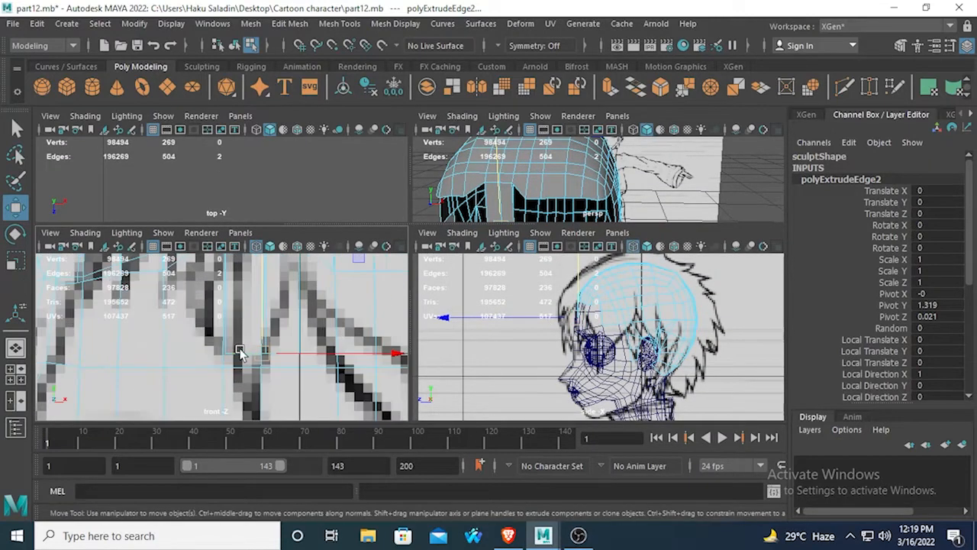
scroll(248, 348, "up", 8)
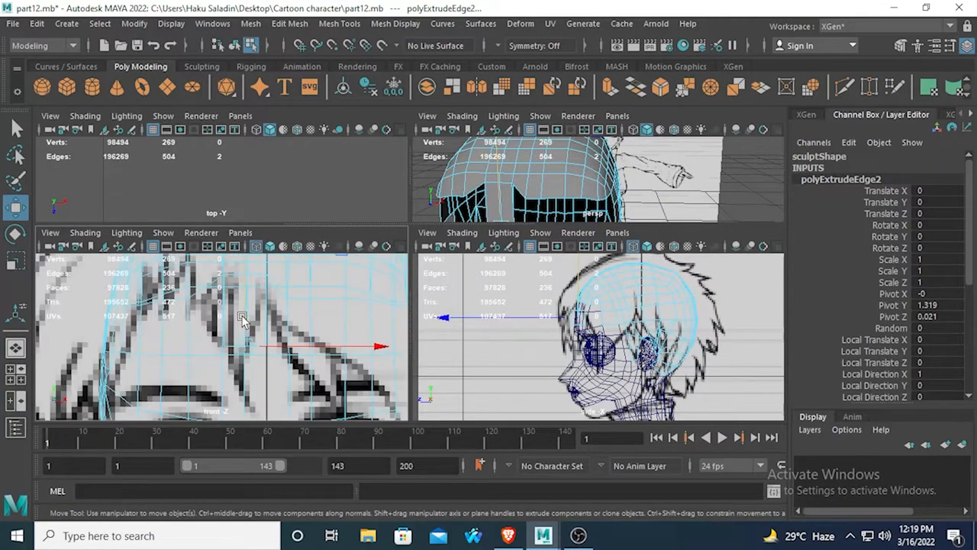
left_click(241, 323)
left_click_drag(241, 324, 248, 375)
middle_click_drag(249, 373, 243, 315, "alt")
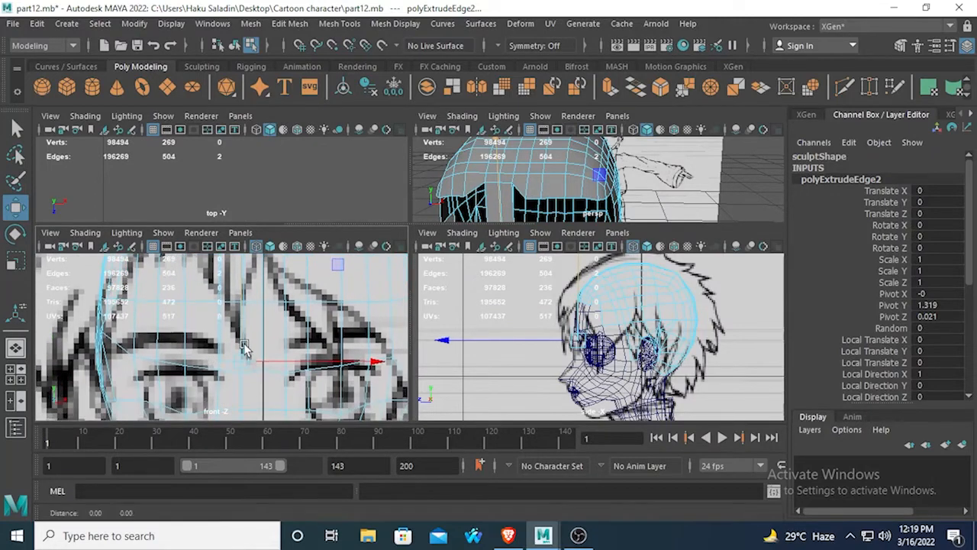
left_click_drag(245, 347, 250, 370)
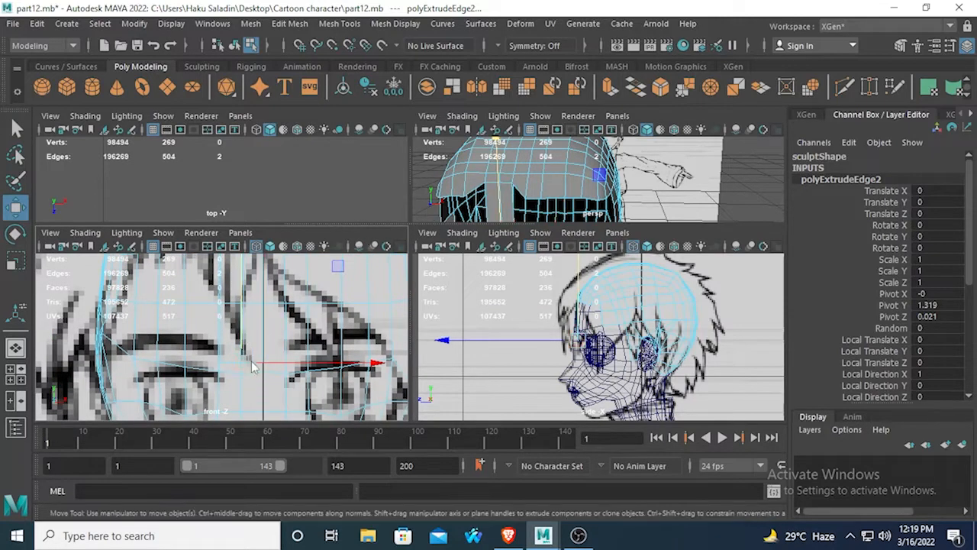
Step: Switch to vertex selection and move the strip's end vertex at the centre line up and inward onto the drawn strand outline
right_click_drag(252, 365, 183, 145)
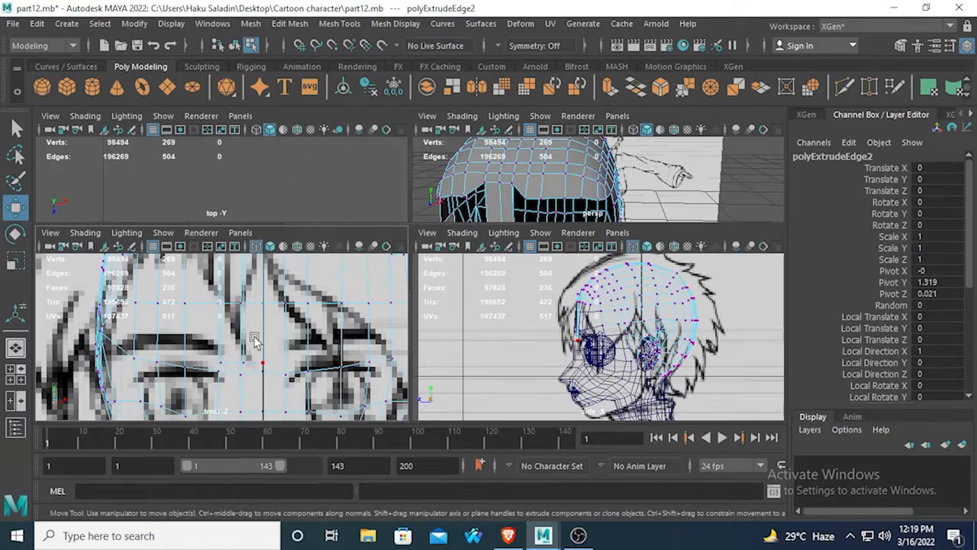
left_click(273, 365)
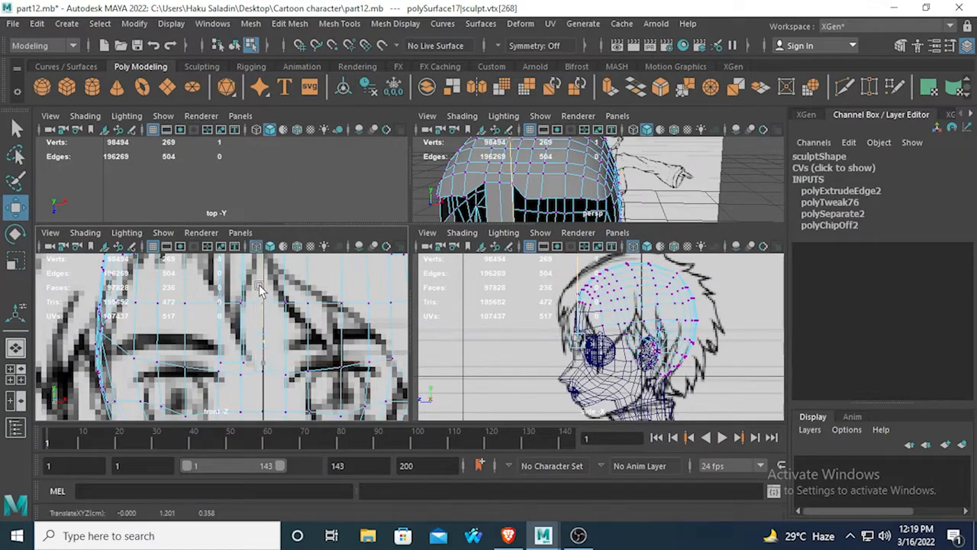
left_click_drag(260, 283, 259, 282)
left_click_drag(395, 321, 377, 316)
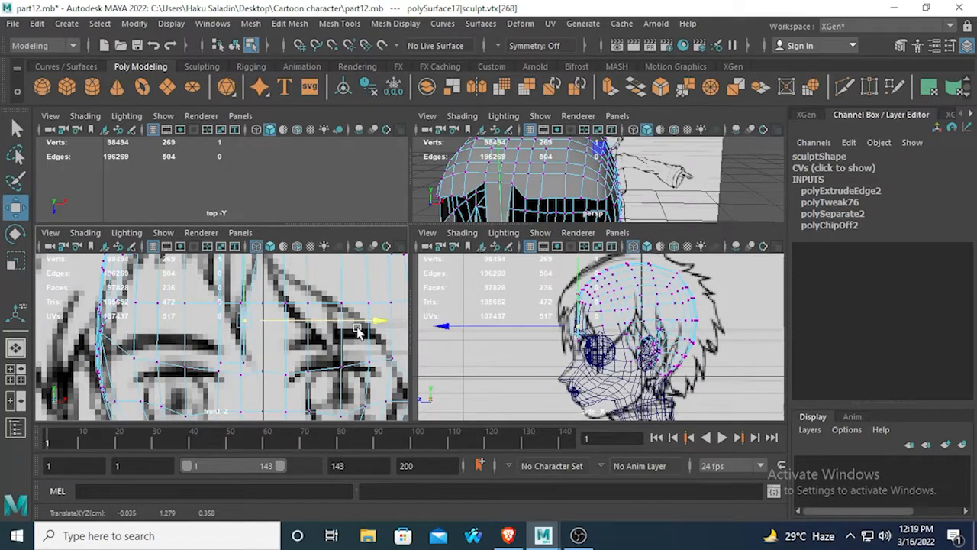
Step: Raise the strip's opposite end vertex onto the strand outline, and shift the centre-side vertex slightly outward
left_click(228, 365)
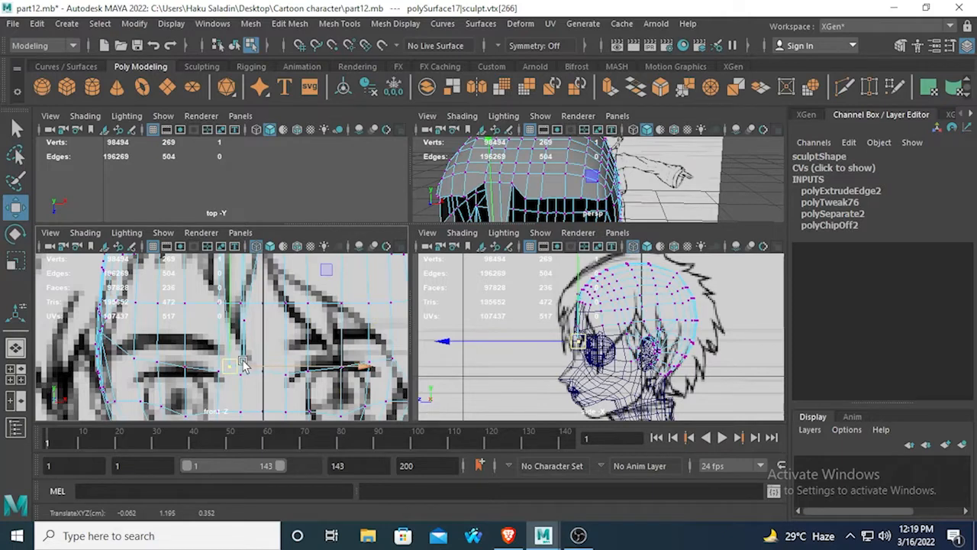
left_click_drag(226, 273, 213, 216)
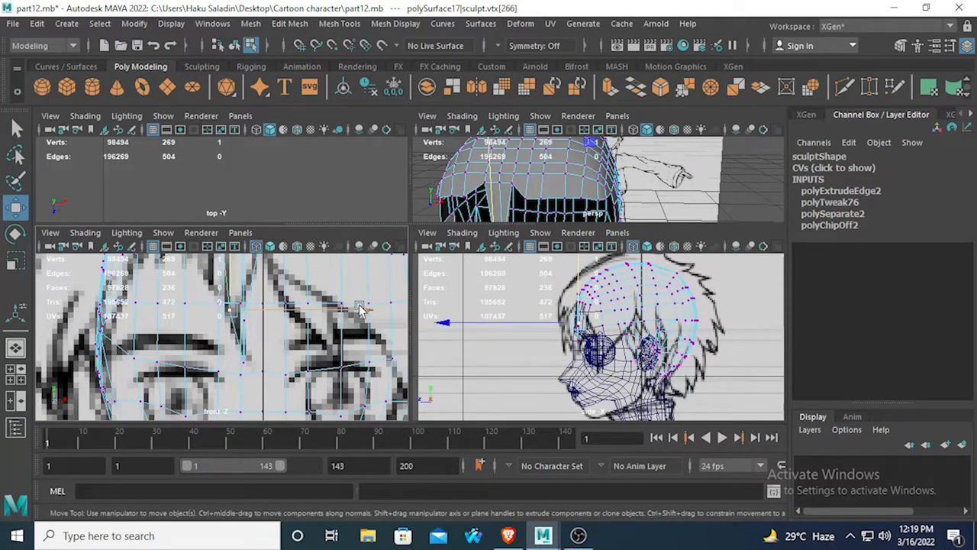
left_click_drag(360, 308, 356, 305)
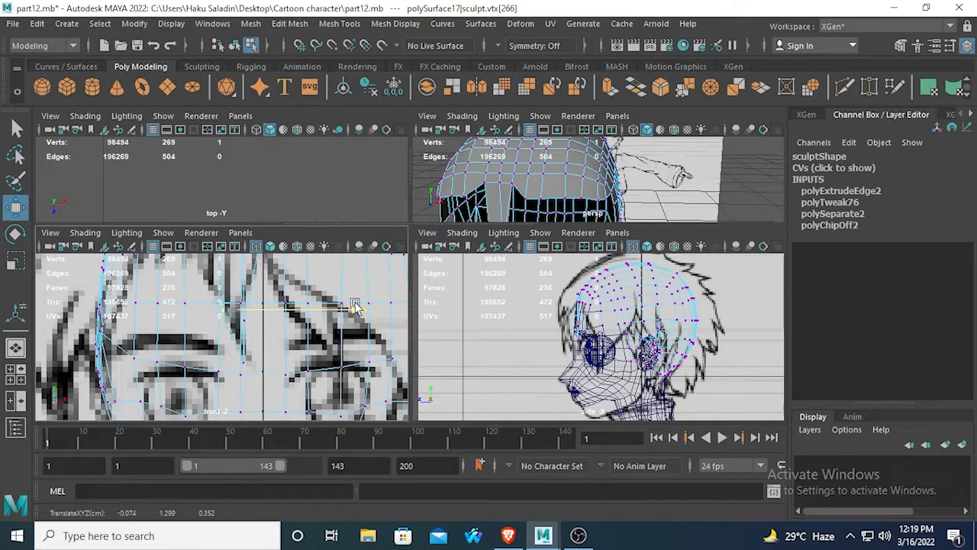
left_click(263, 320)
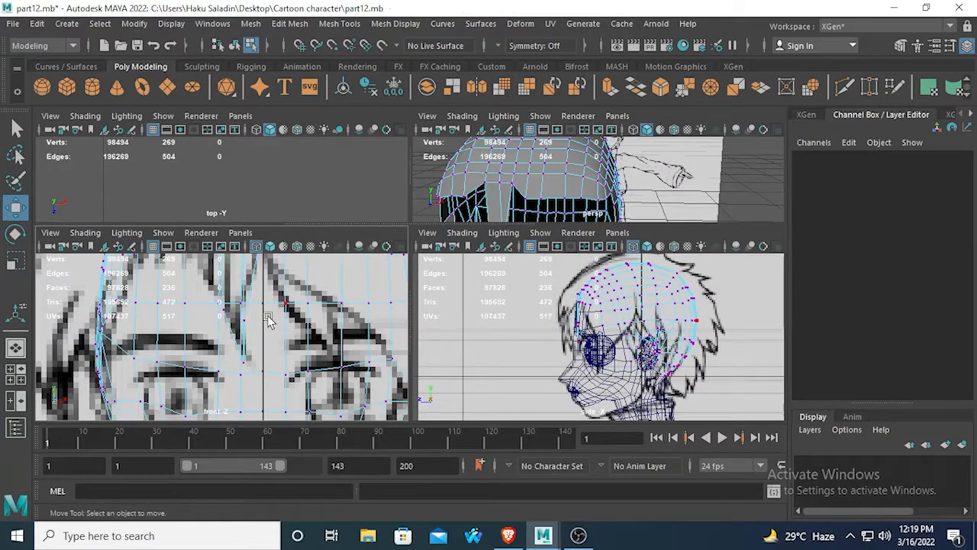
left_click(254, 320)
left_click_drag(305, 322, 310, 322)
middle_click_drag(268, 314, 267, 349, "alt")
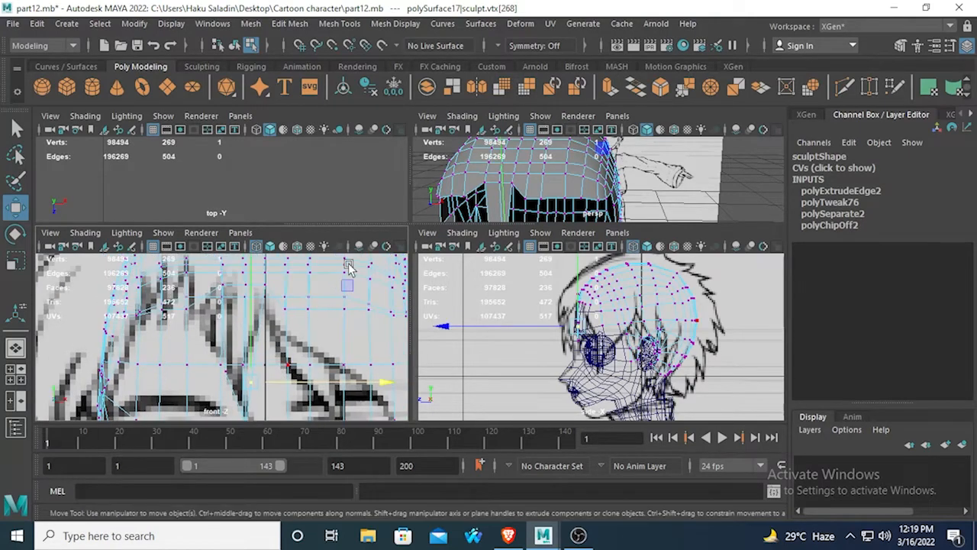
Step: Insert an edge loop across the upper part of the central strand in perspective and scale it vertically to flatten it
key("space")
left_click_drag(246, 296, 342, 285, "alt")
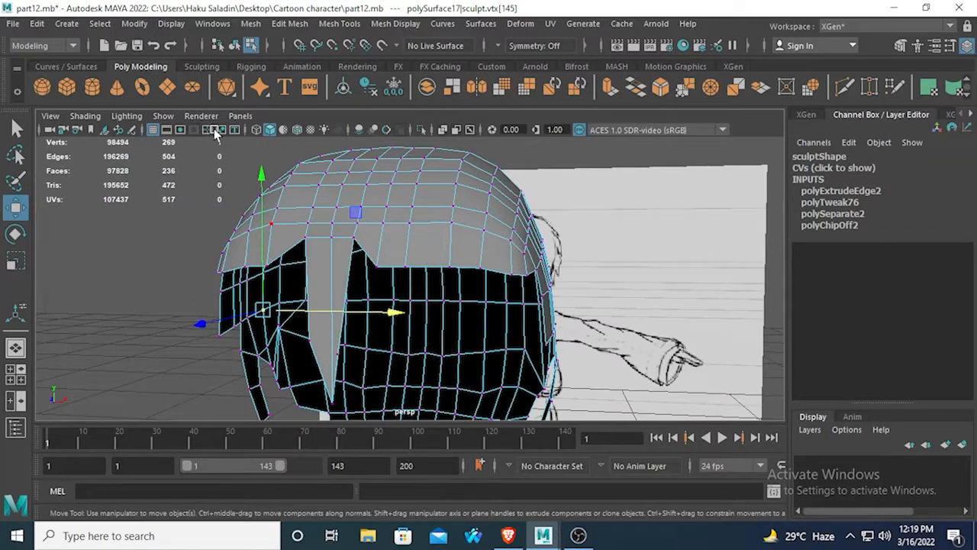
left_click(489, 68)
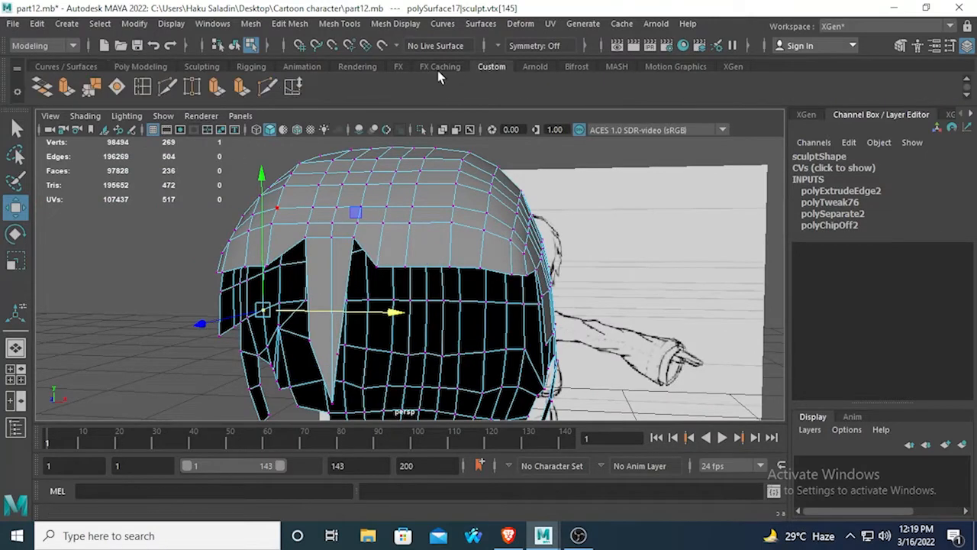
left_click(332, 297)
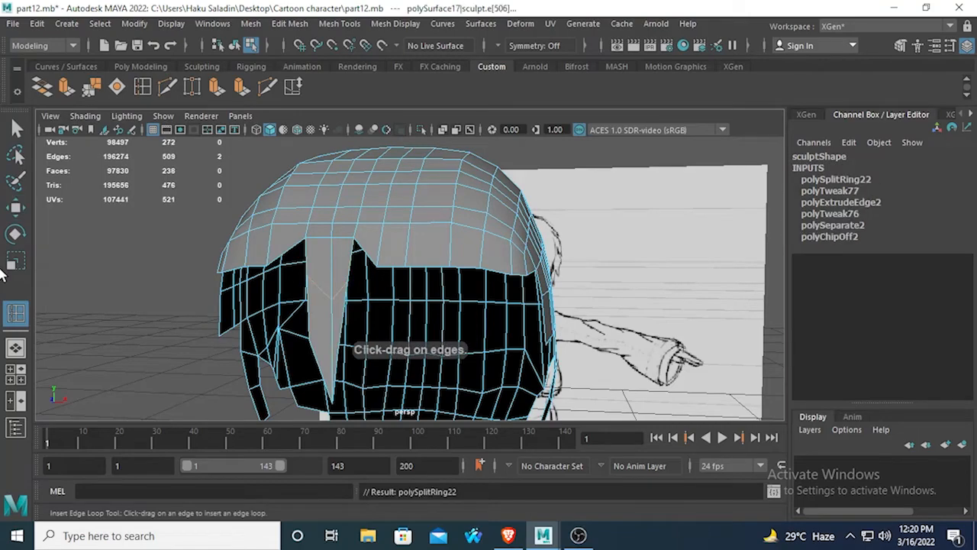
left_click(16, 233)
left_click(16, 259)
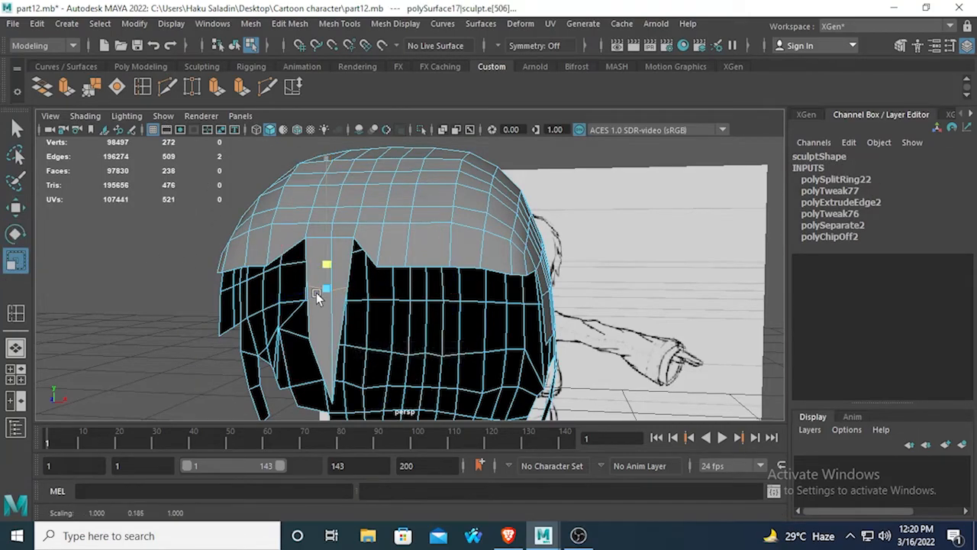
Step: Move the strand's new edge loop slightly forward so the strand bulges out from the forehead
left_click_drag(320, 298, 207, 305, "alt")
left_click(16, 206)
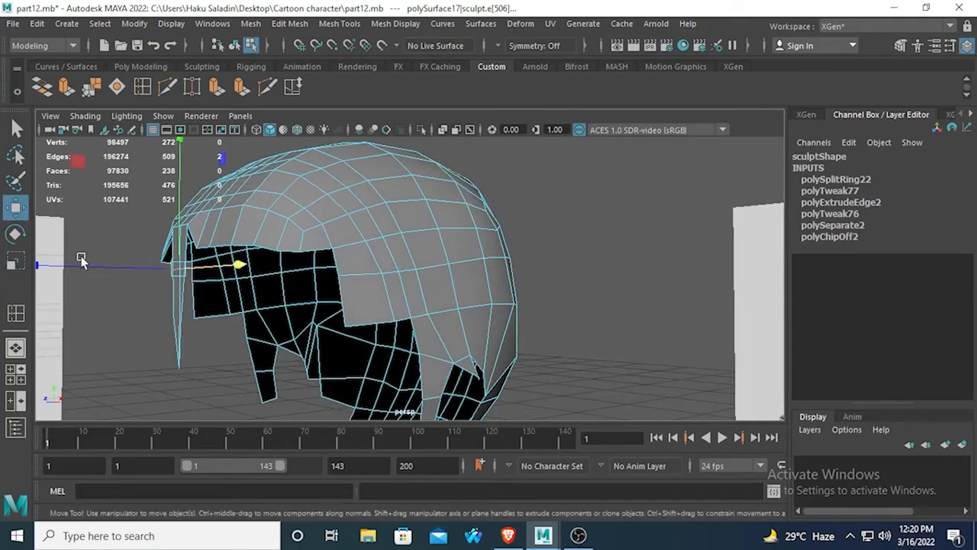
left_click_drag(99, 267, 92, 271)
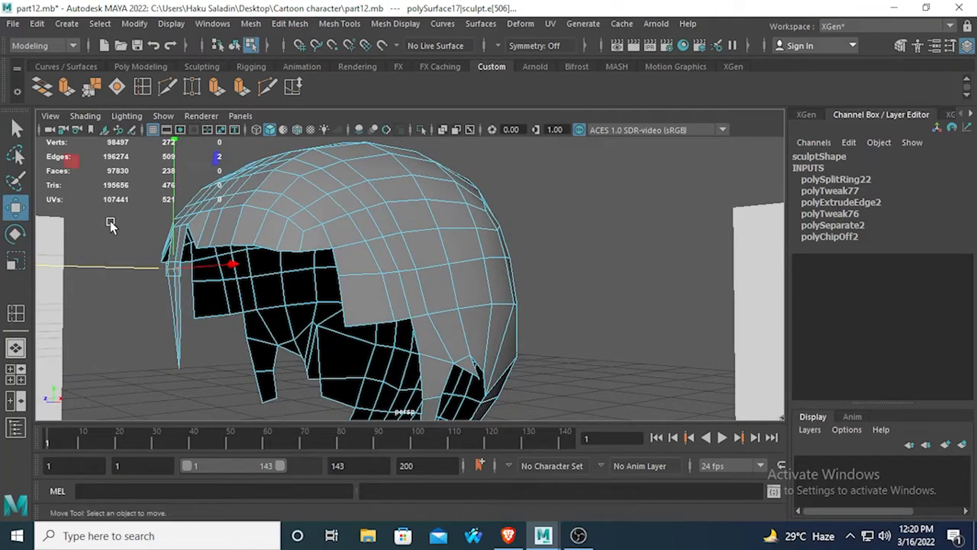
left_click(111, 225)
left_click_drag(111, 225, 292, 216, "alt")
left_click_drag(547, 119, 472, 185, "alt")
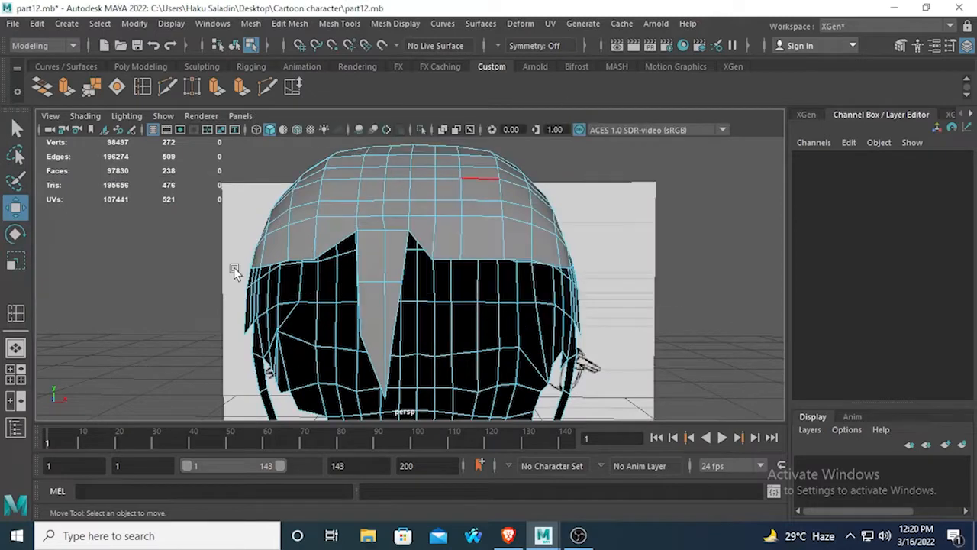
Step: Extrude the slanted border edge beside the central strand in the front view and pull it down along the drawing
key("space")
key("space")
key("space")
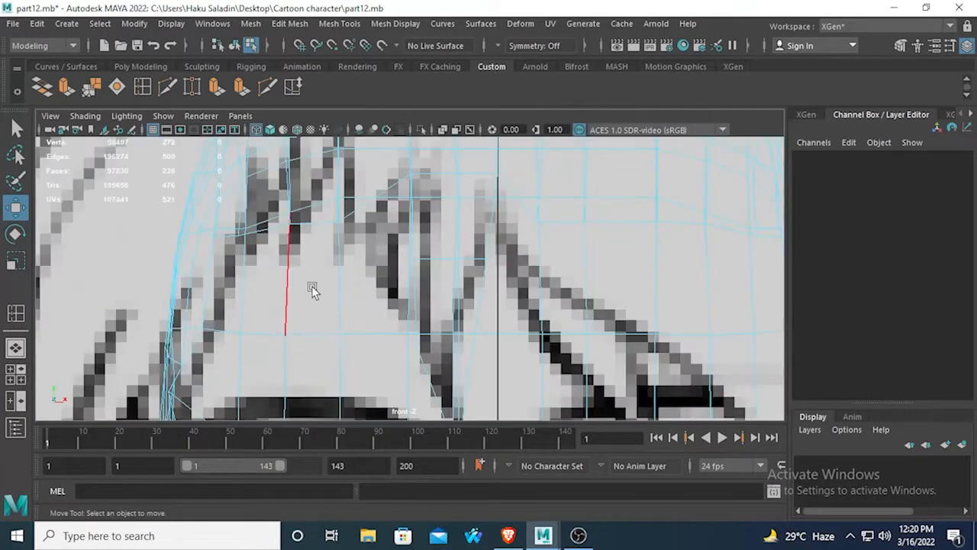
left_click_drag(370, 284, 344, 258)
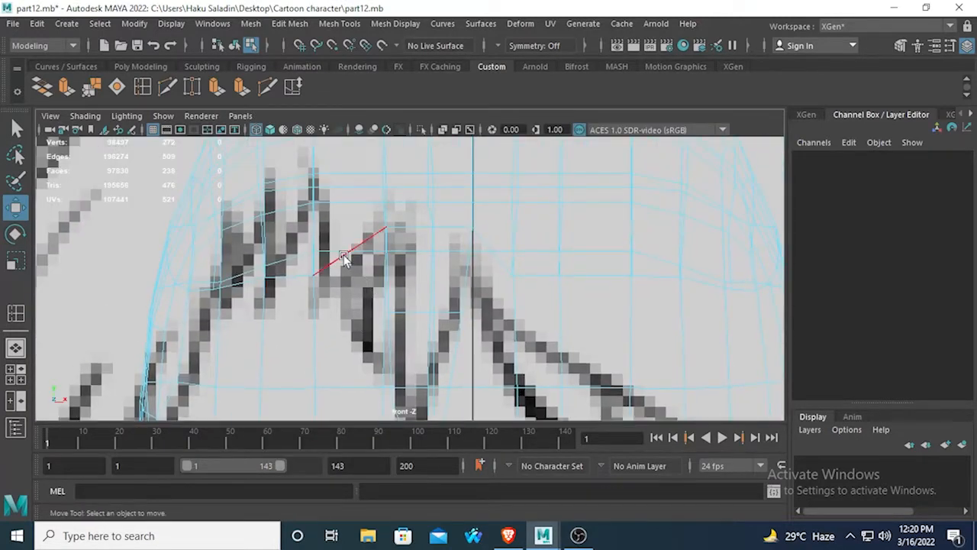
left_click(343, 258)
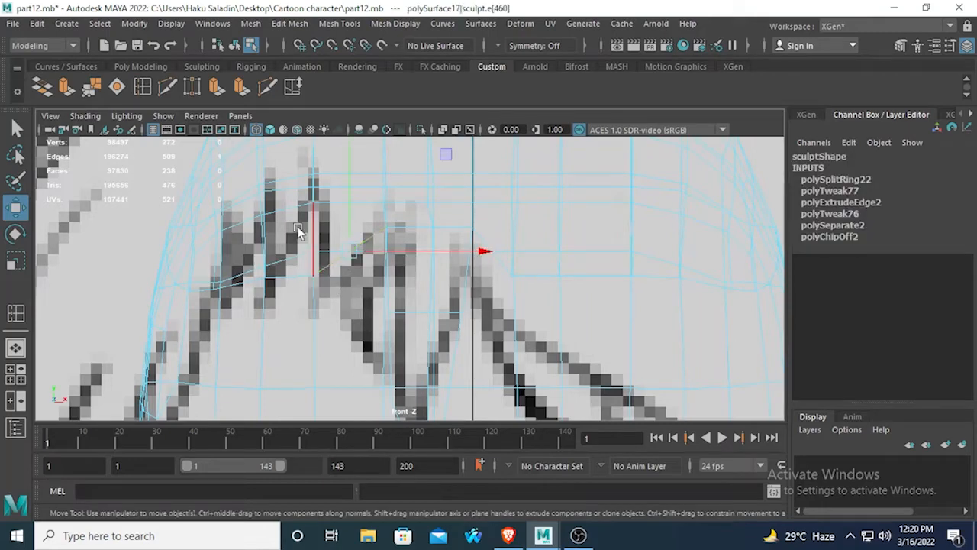
left_click(66, 87)
key("w")
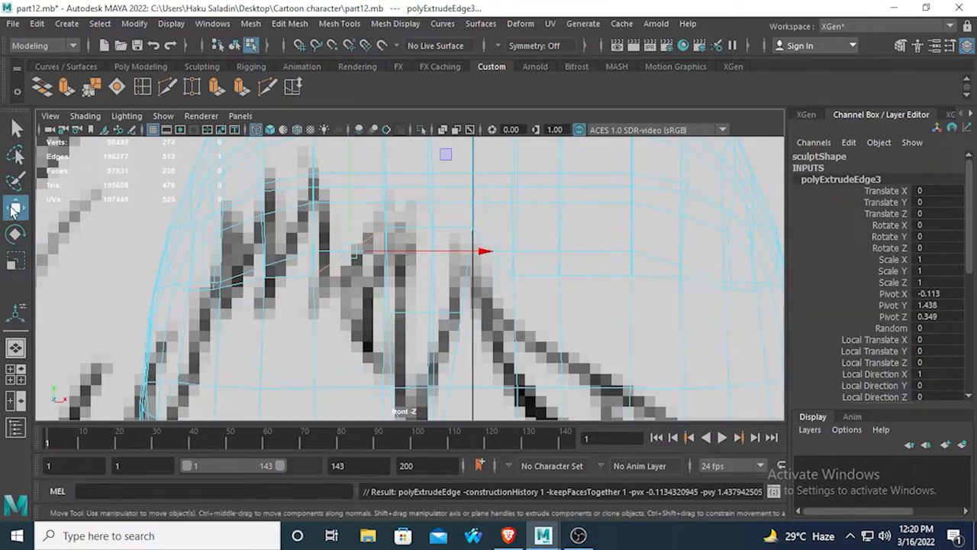
left_click_drag(349, 177, 353, 210)
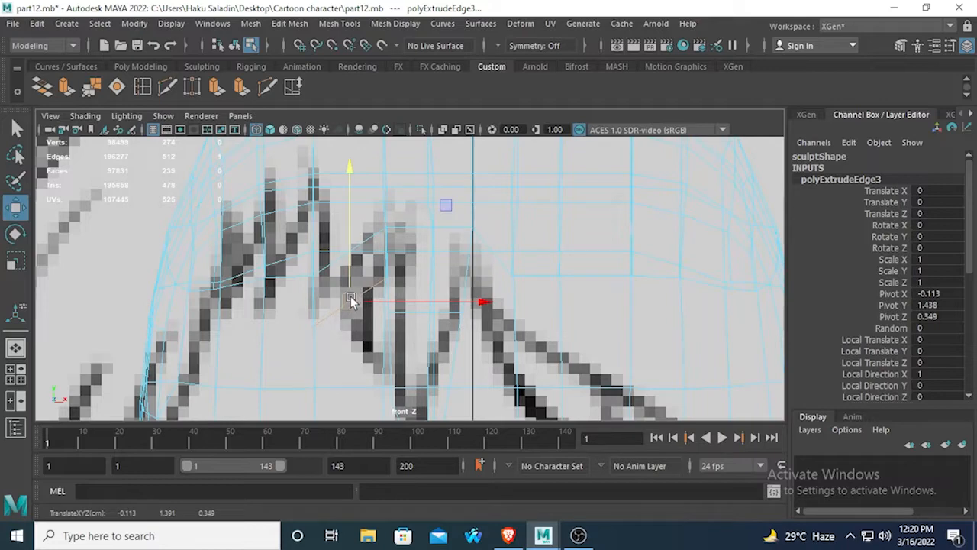
Step: Scale the extruded edge narrower to taper the second strand to a point, and check its shape in perspective
left_click(15, 259)
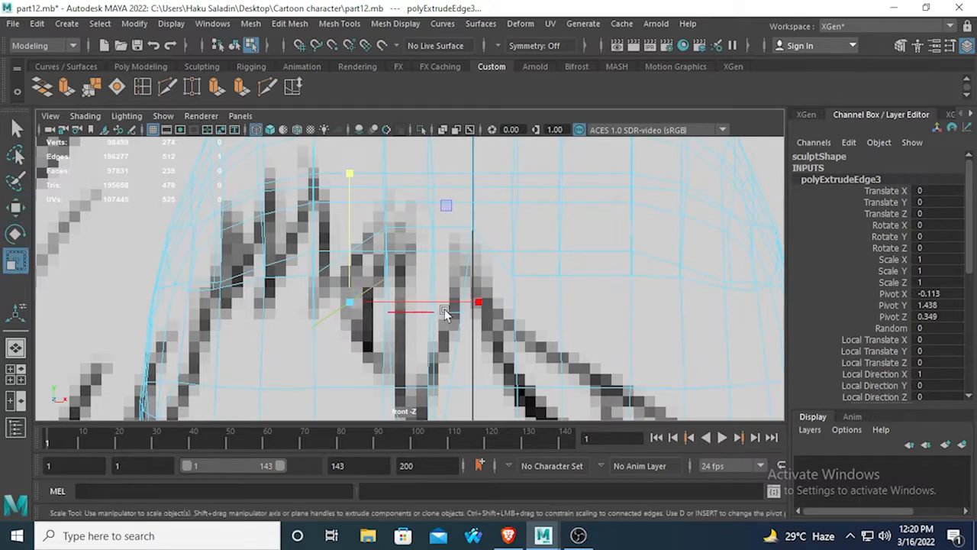
left_click_drag(444, 312, 460, 259)
key("space")
key("space")
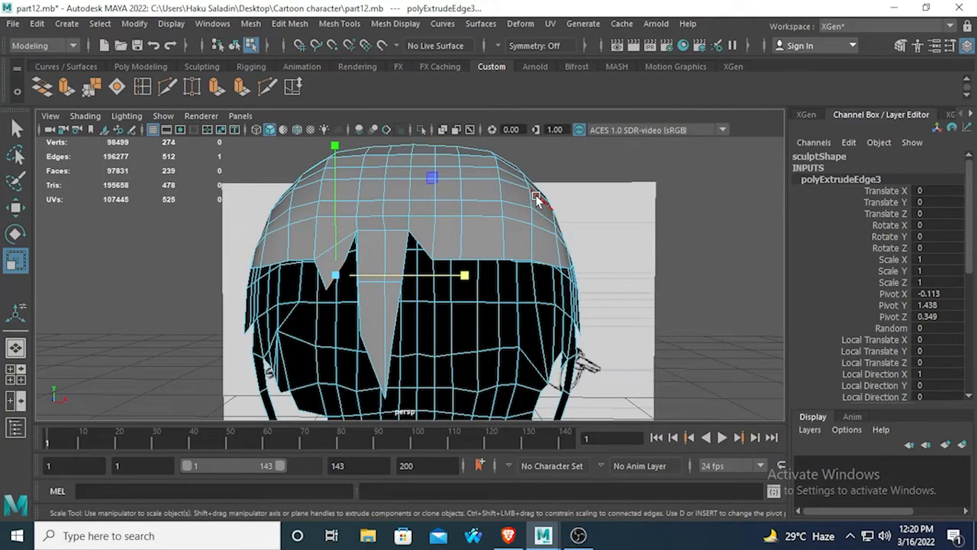
left_click_drag(234, 222, 249, 190, "alt")
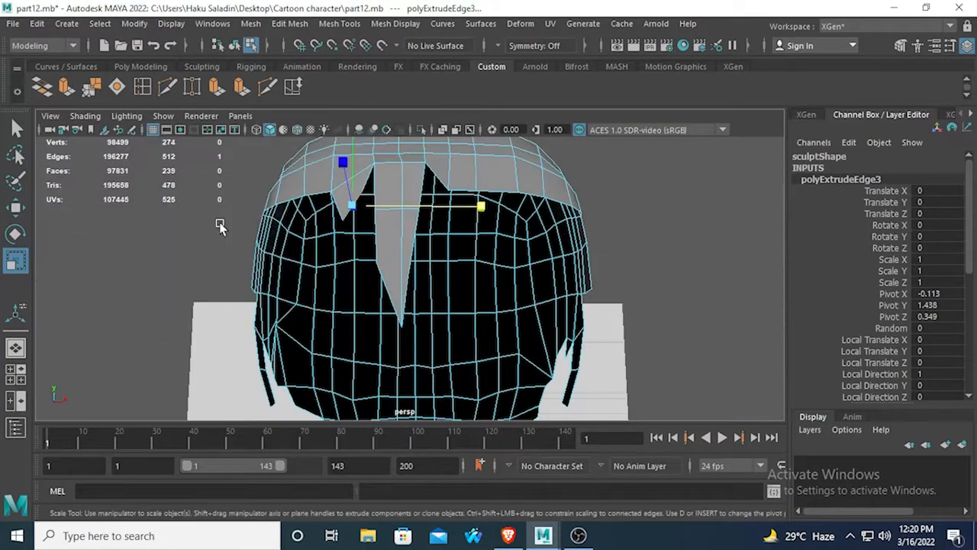
Step: Move the second strand's lower vertices toward the centre in the front view and lower its tip vertex along the drawing
key("space")
key("space")
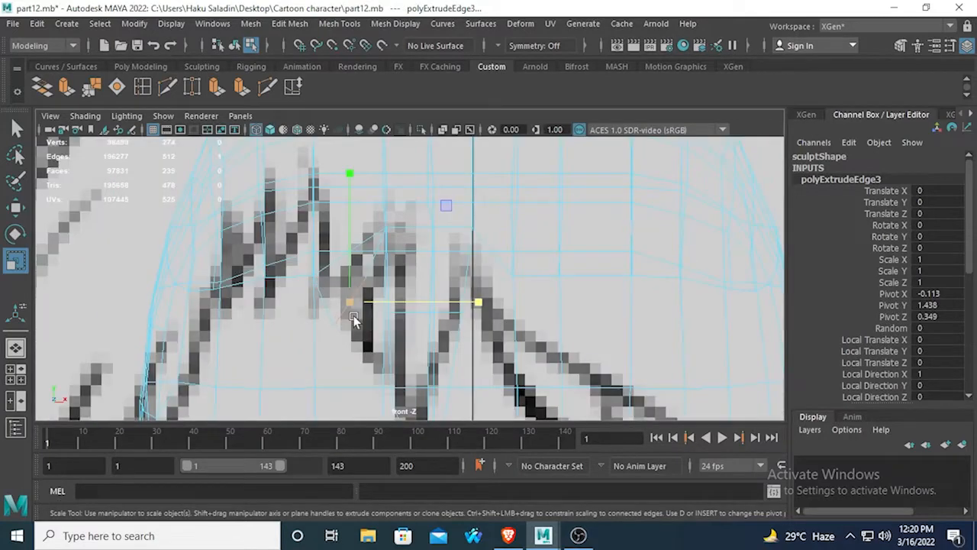
right_click(331, 325)
right_click_drag(336, 276, 270, 143)
left_click_drag(314, 270, 372, 341)
key("w")
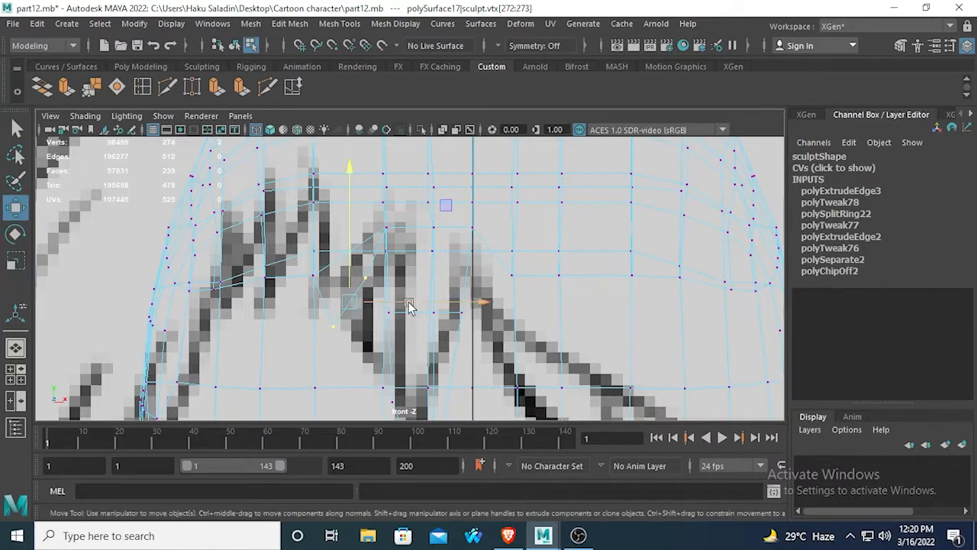
mouse_move(409, 305)
left_mouse_down()
mouse_move(436, 304)
mouse_move(419, 307)
left_mouse_up()
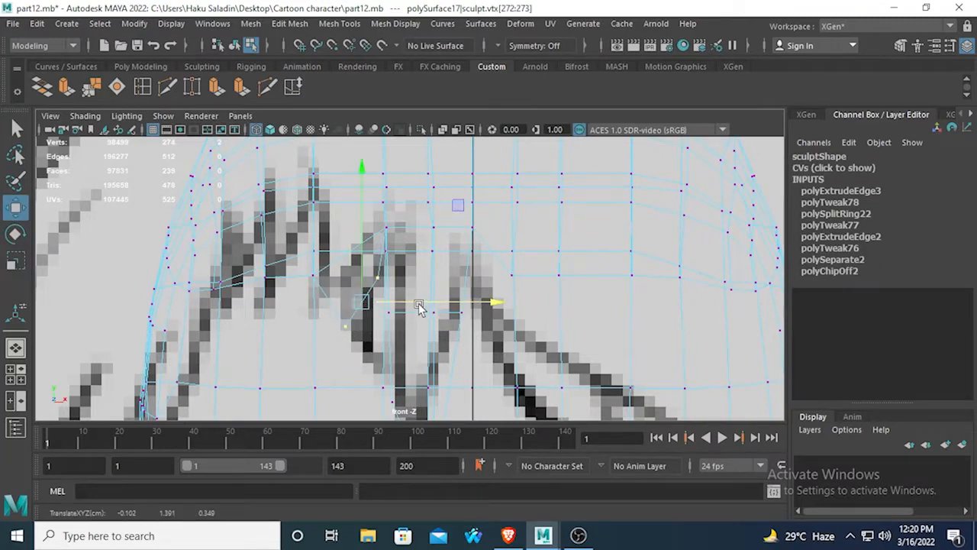
left_click_drag(314, 312, 432, 327)
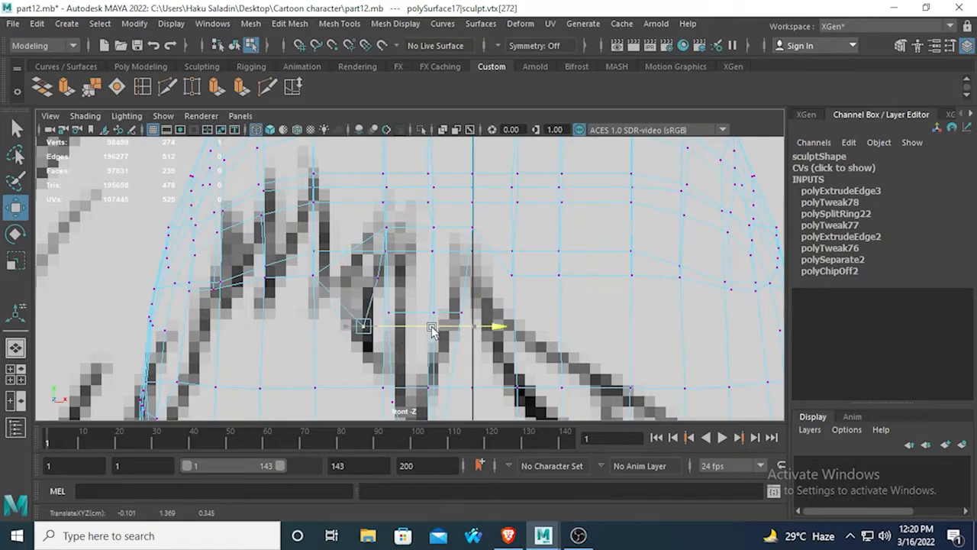
left_click_drag(361, 210, 362, 221)
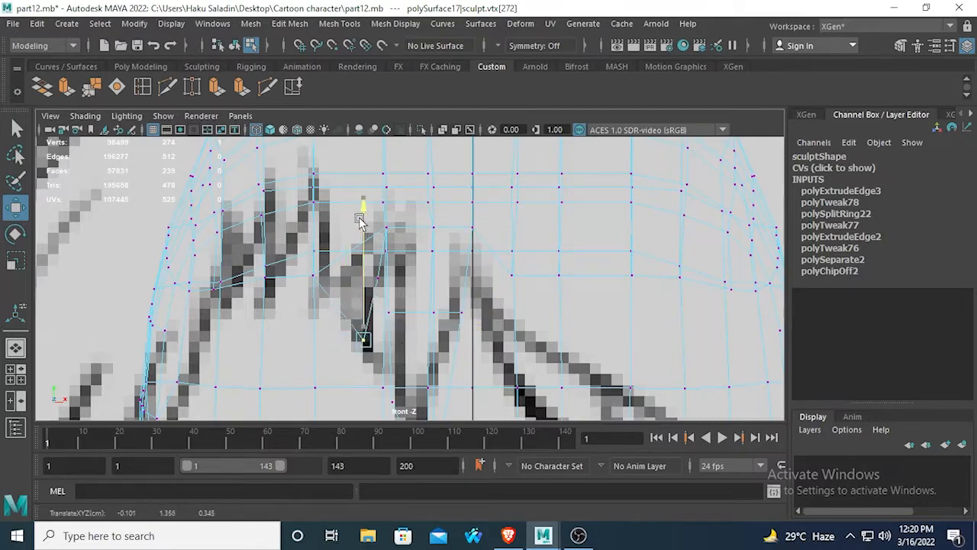
Step: Move the border vertex at the second strand's outer base inward and up to match the front drawing
left_click(313, 274)
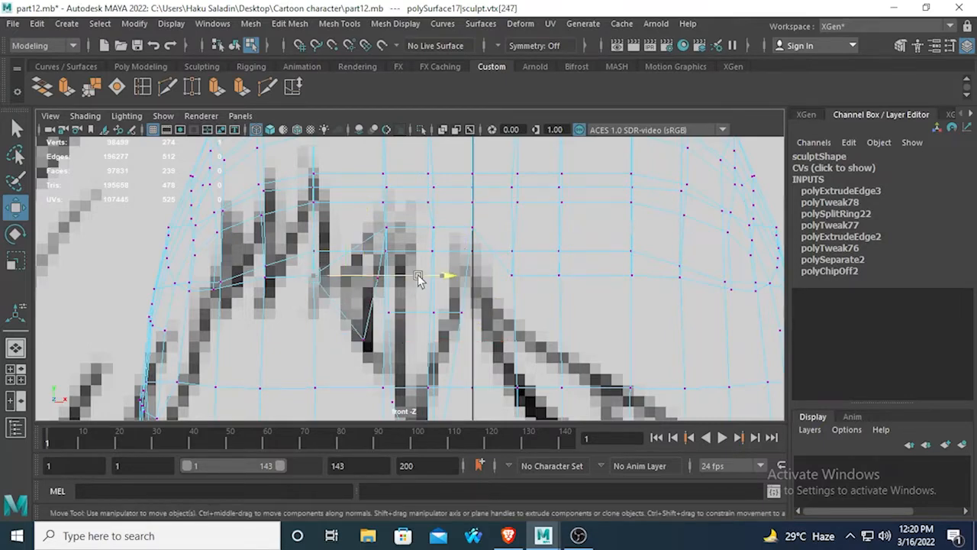
left_click_drag(417, 274, 437, 277)
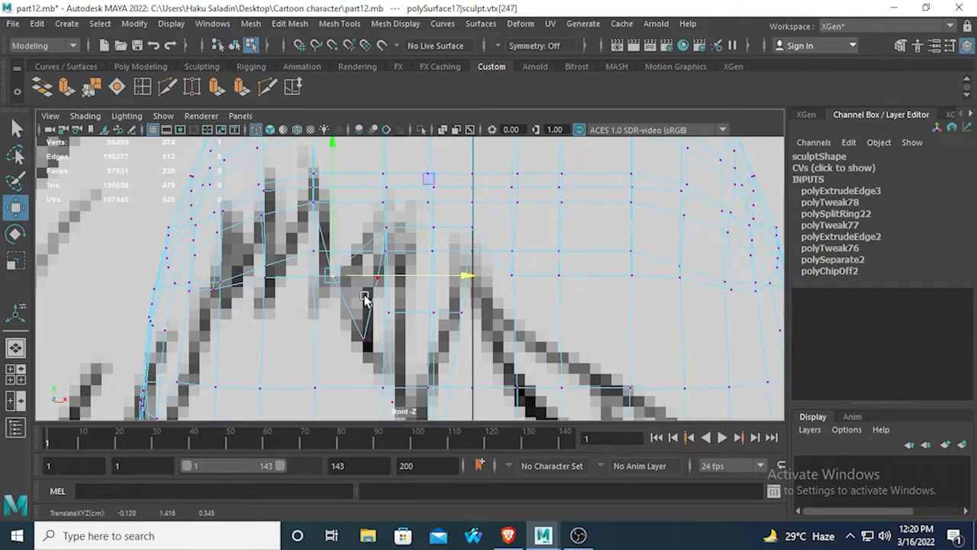
left_click_drag(336, 296, 336, 204)
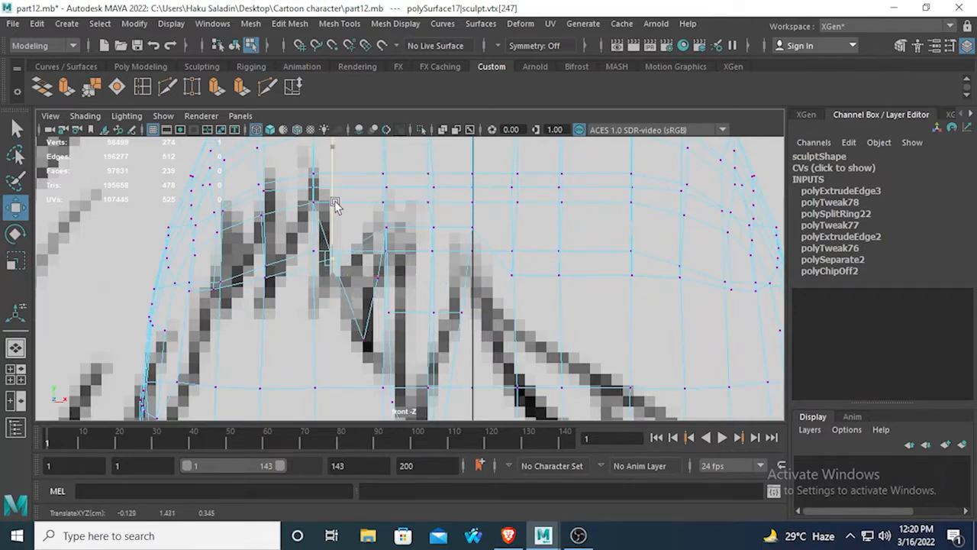
mouse_move(354, 278)
middle_mouse_down("alt")
mouse_move(358, 289)
mouse_move(356, 275)
middle_mouse_up("alt")
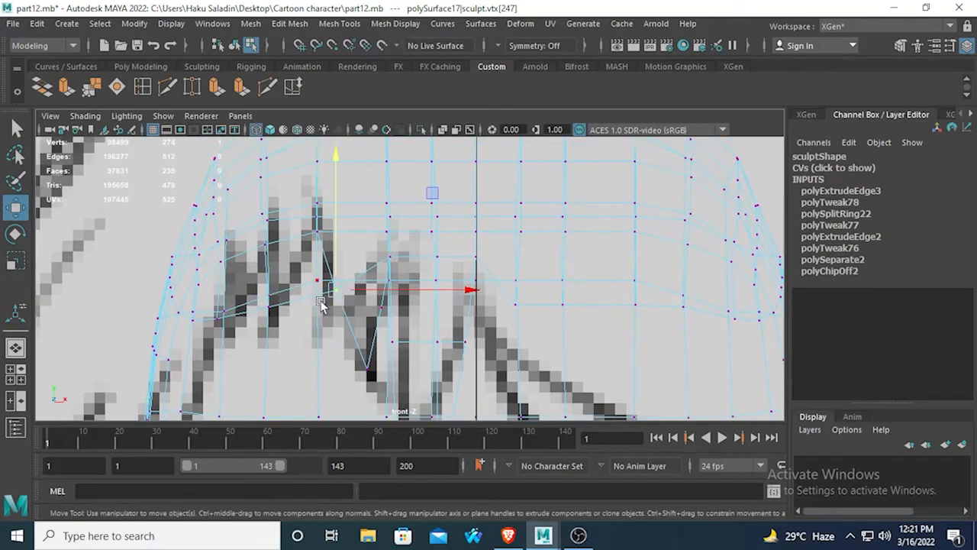
Step: Delete the two hairline border faces just outside the second strand in perspective
key("space")
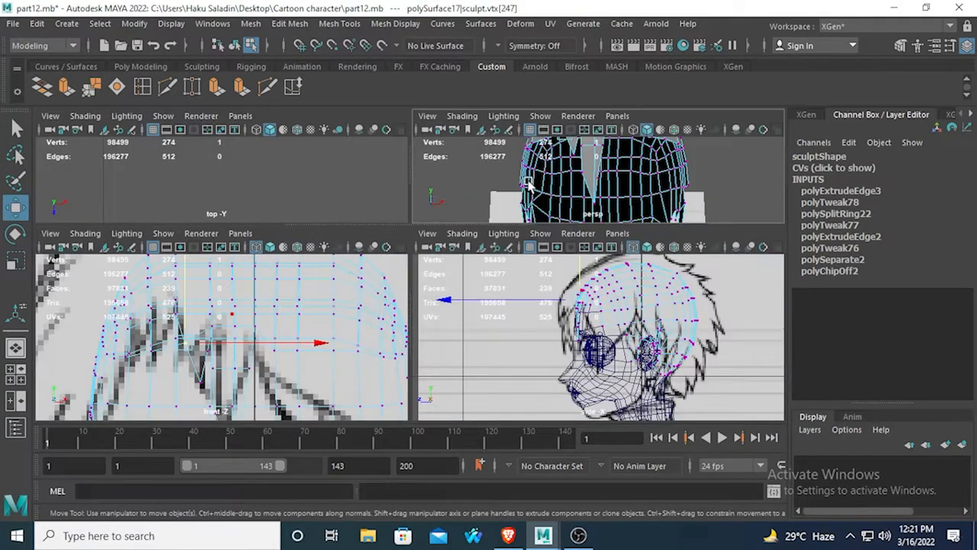
key("space")
scroll(519, 186, "down", 4)
left_click_drag(482, 222, 513, 231, "alt")
scroll(436, 244, "up", 4)
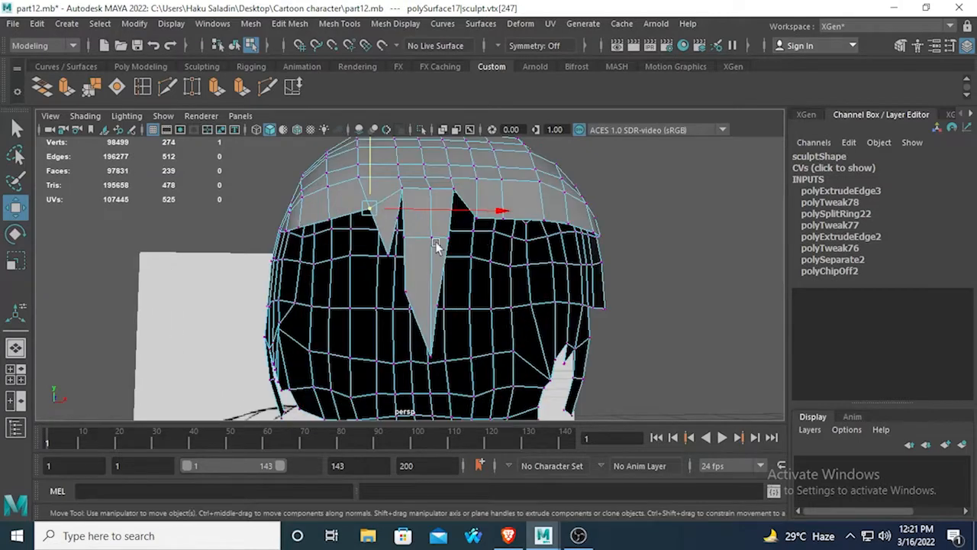
right_click_drag(338, 208, 339, 230)
left_click(343, 201)
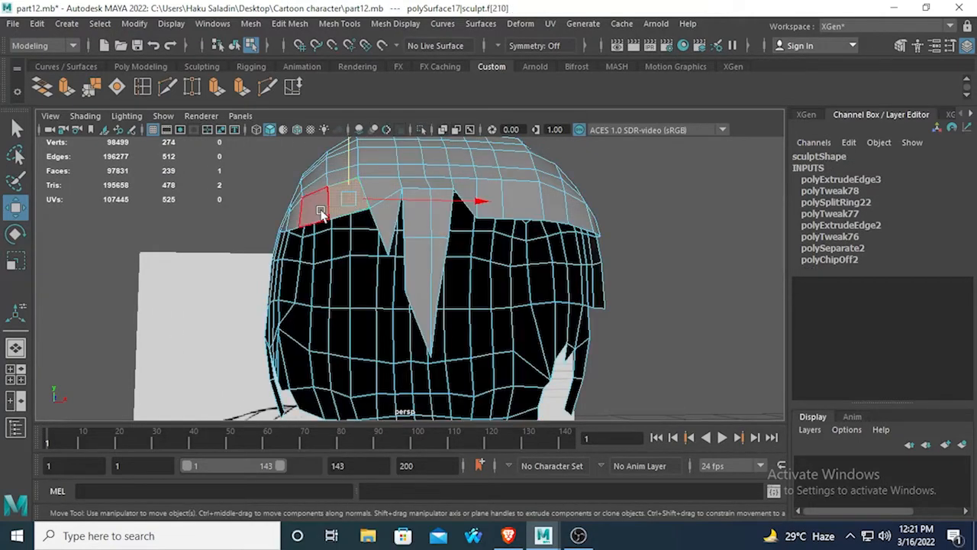
key("Delete")
Step: Extrude the border edge outside the second strand and pull it down and slightly outward along the front drawing as a third strand
key("space")
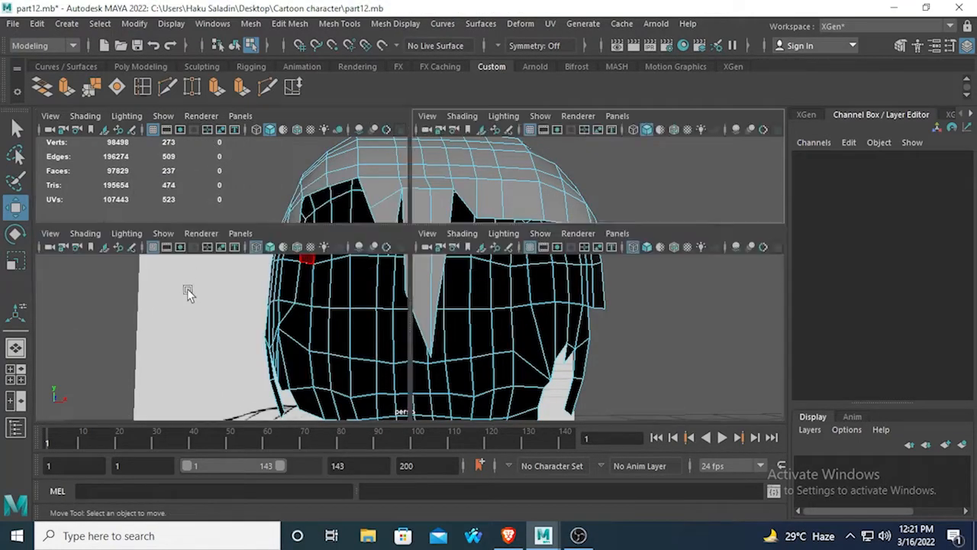
key("space")
scroll(328, 296, "up", 3)
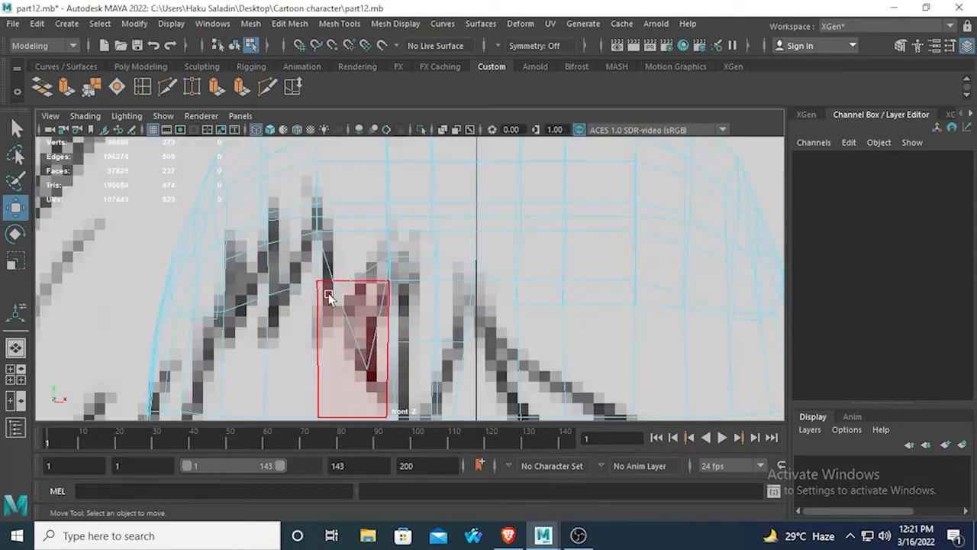
scroll(328, 297, "down", 6)
key("space")
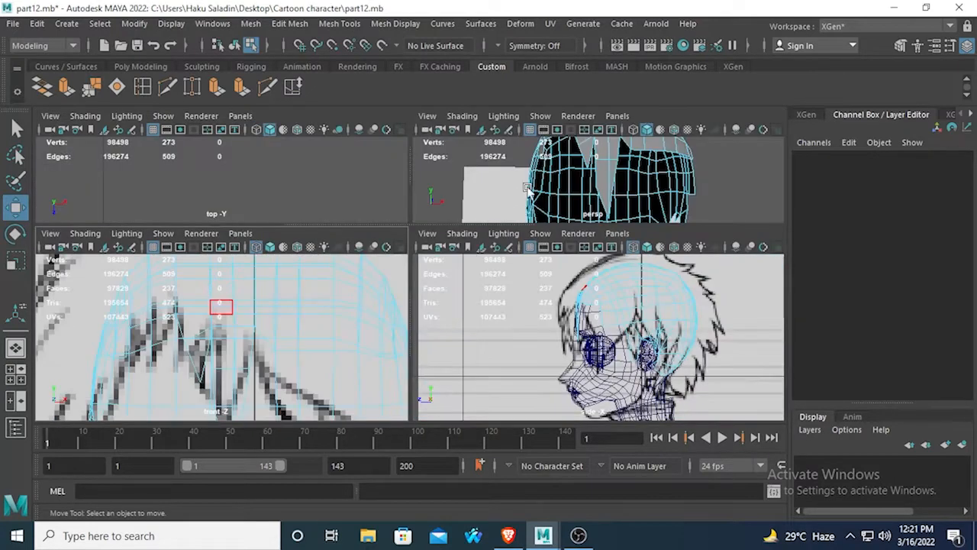
left_click_drag(544, 160, 542, 196, "alt")
right_click_drag(557, 183, 563, 102)
left_click(202, 283)
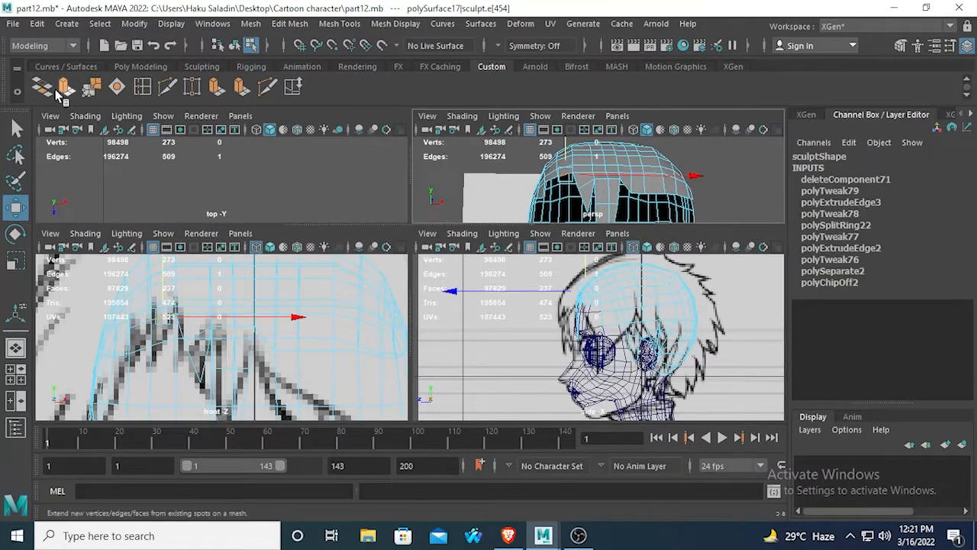
left_click(65, 89)
left_click(16, 206)
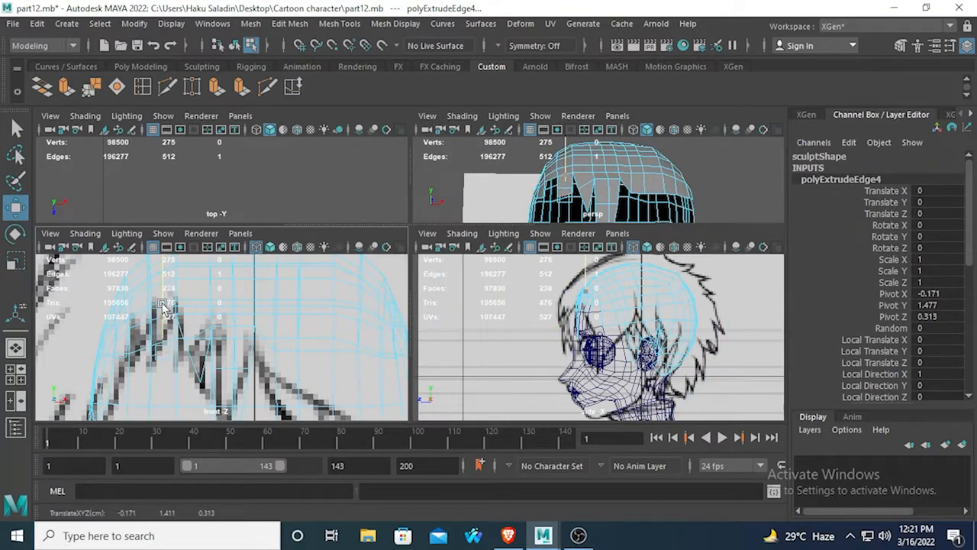
key("w")
scroll(256, 324, "up", 3)
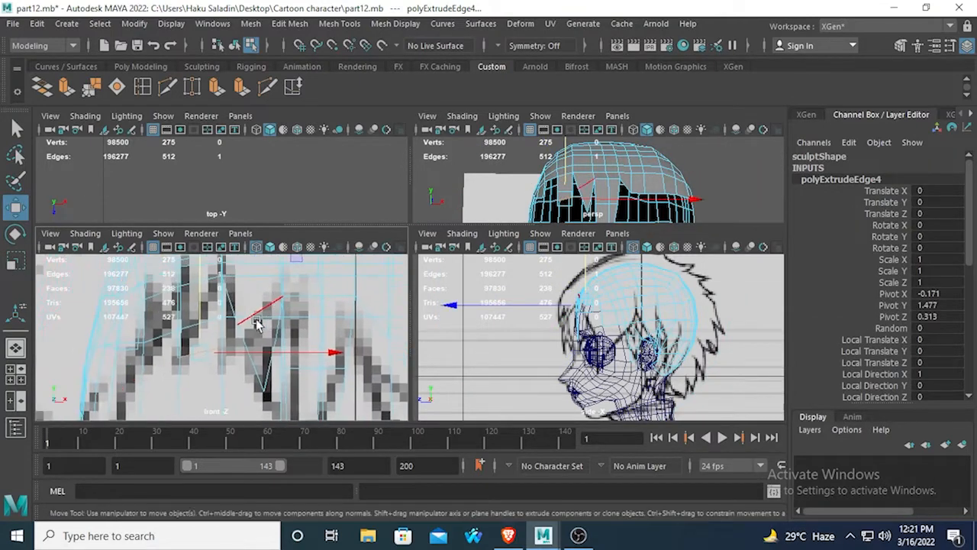
left_click_drag(334, 352, 325, 351)
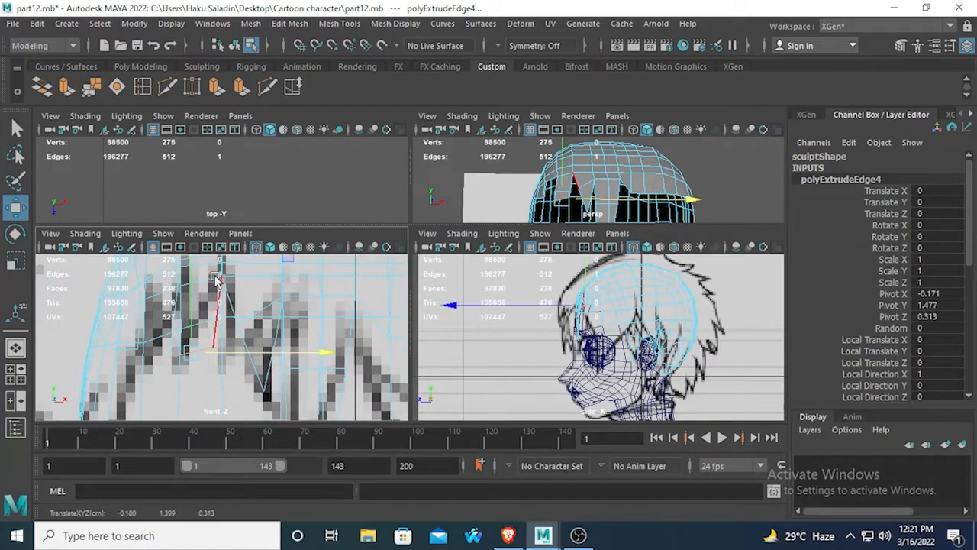
Step: Scale the third strand's end edge narrower and move it further down and outward along the drawing
key("r")
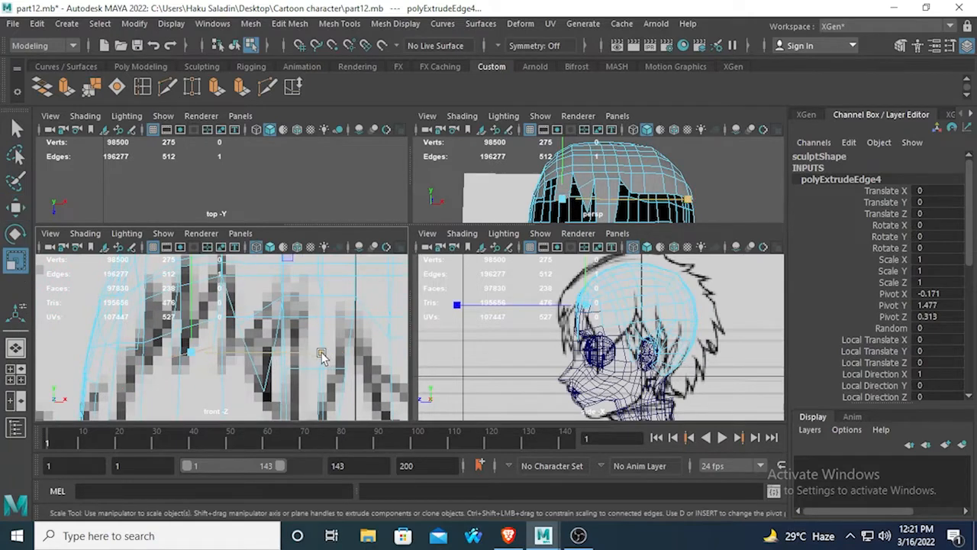
left_click_drag(322, 353, 197, 336)
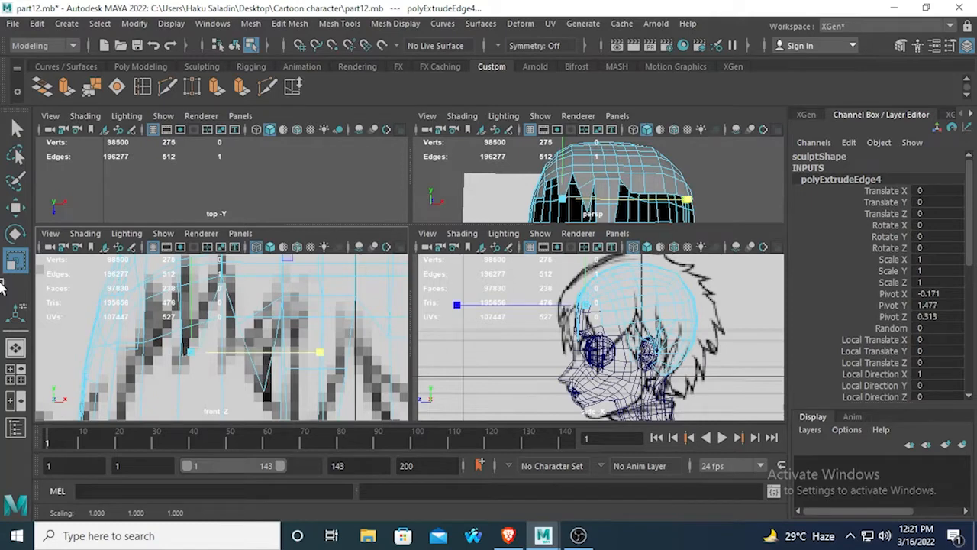
key("w")
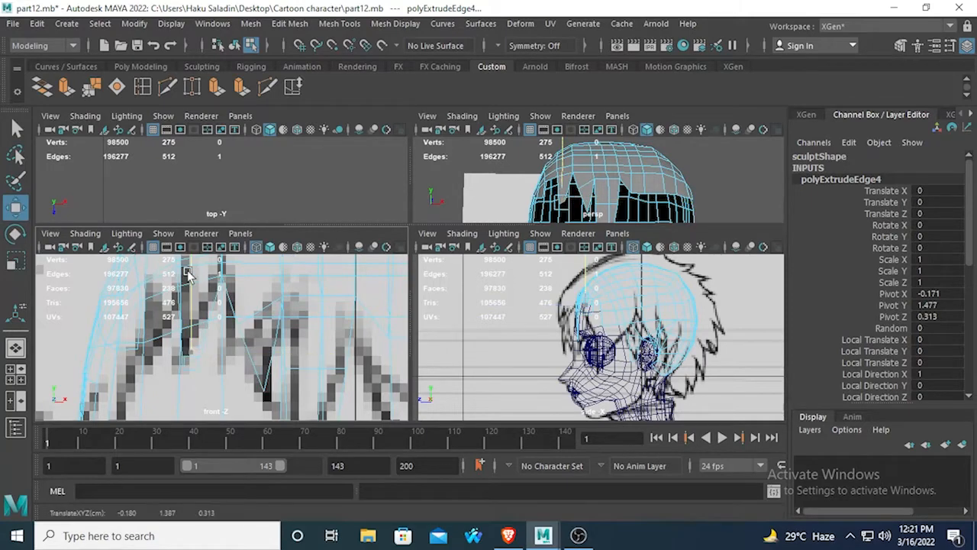
left_click_drag(294, 355, 293, 362)
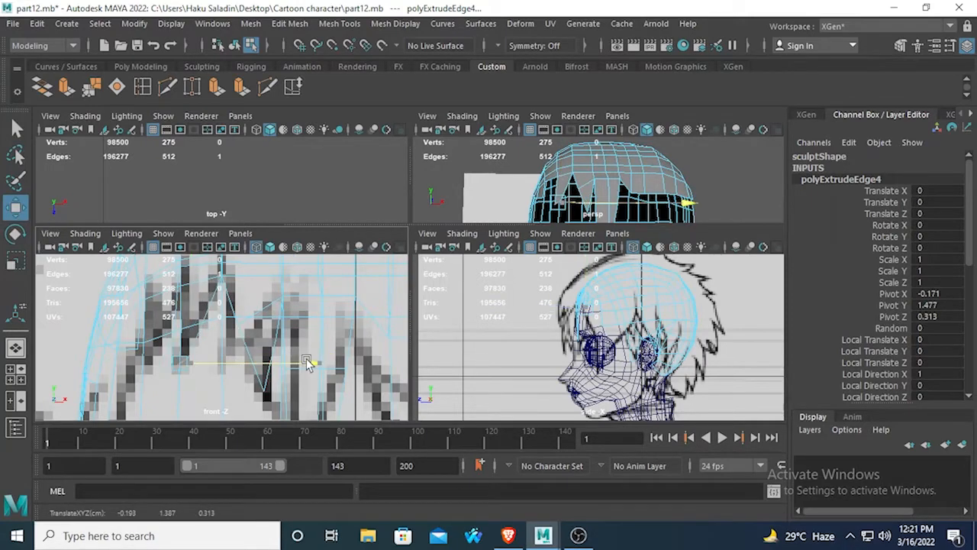
key("e")
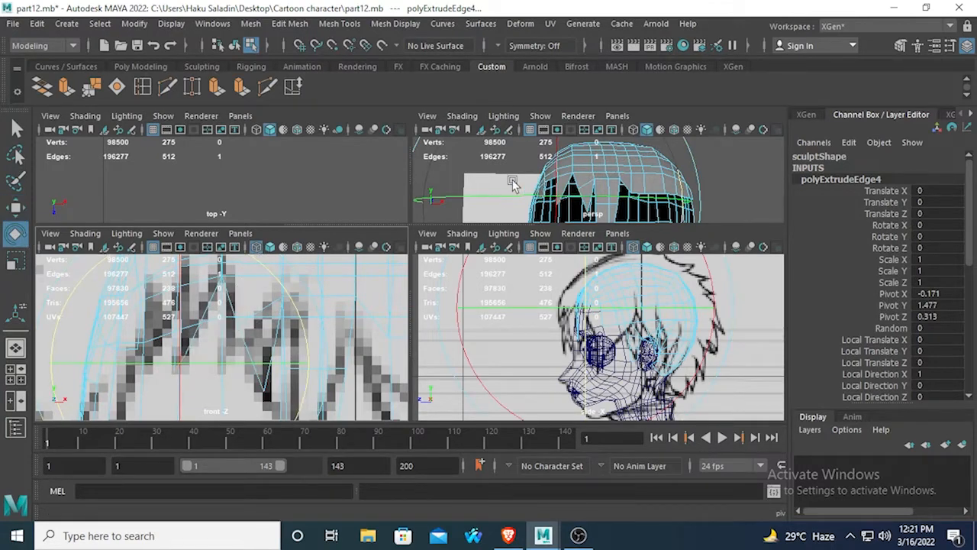
Step: Delete the protruding hairline border face next to the third strand in perspective
left_click_drag(485, 191, 534, 183, "alt")
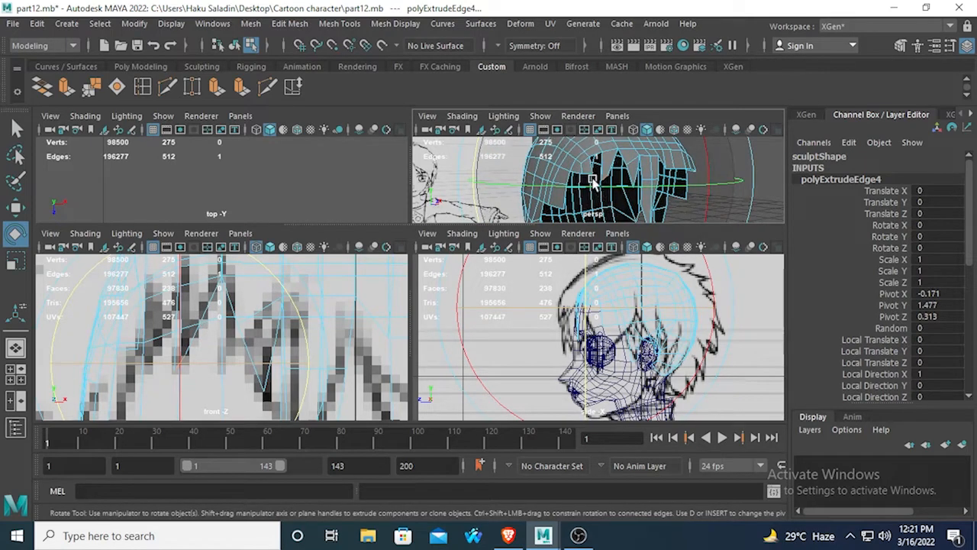
key("space")
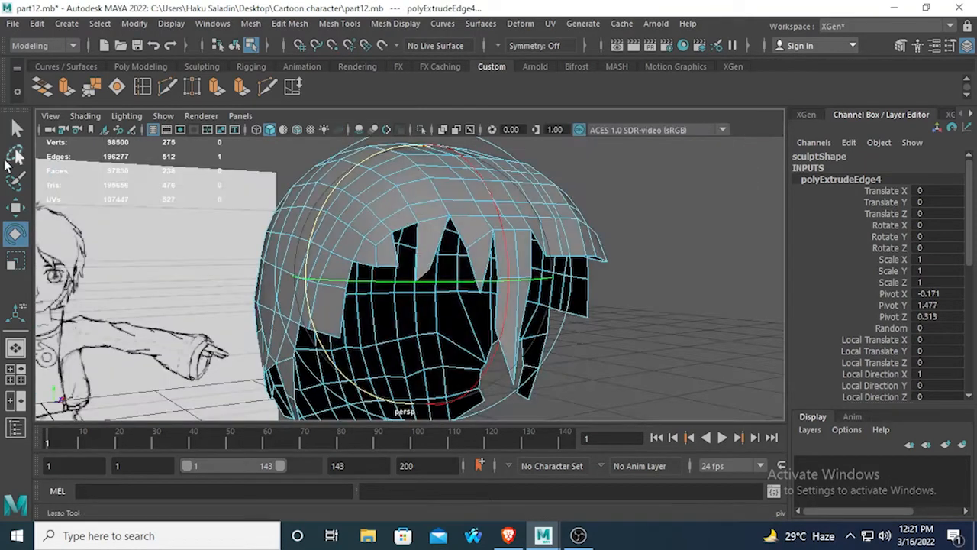
left_click(15, 128)
key("Delete")
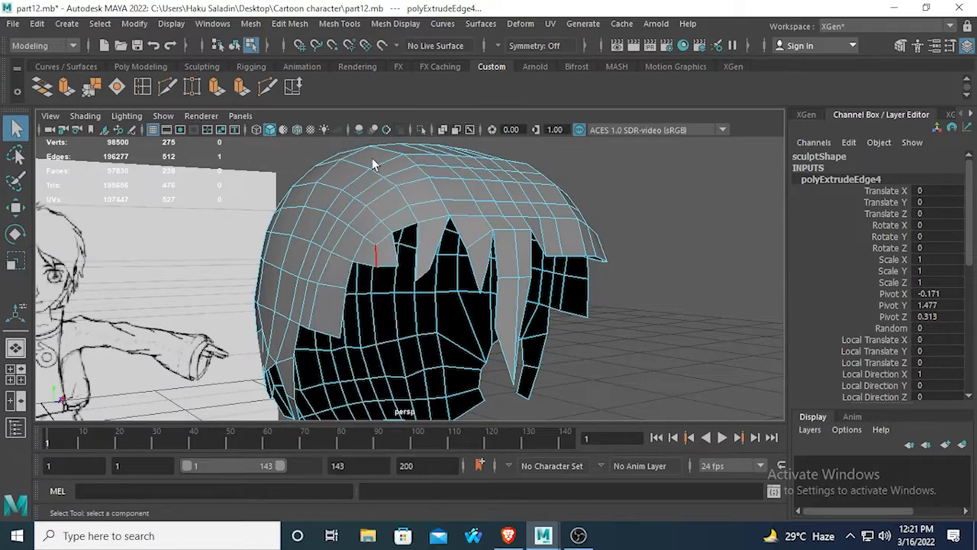
key("F11")
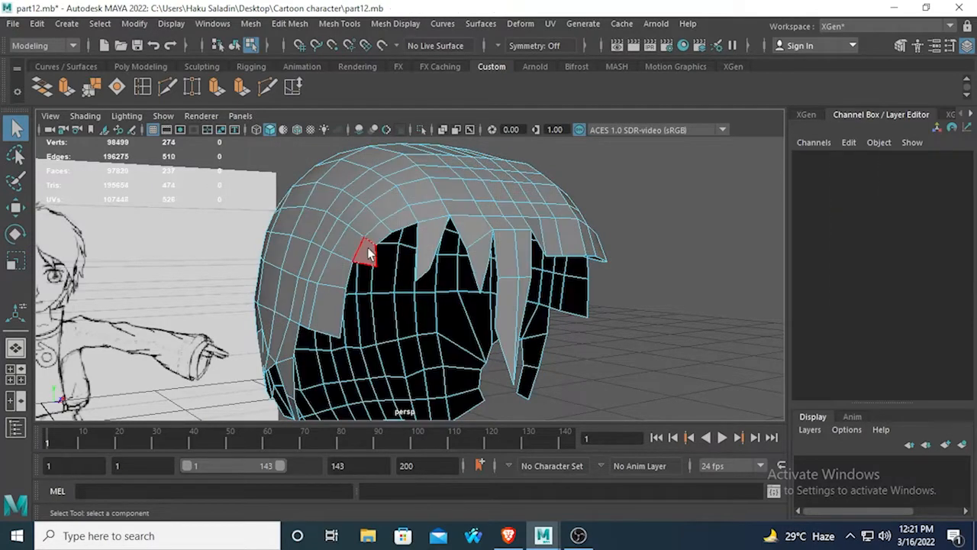
left_click(365, 250)
Step: Move the corner vertex of the cut hairline beside the third strand up and outward to smooth the border
right_click_drag(371, 264, 300, 159)
right_click_drag(336, 195, 259, 190)
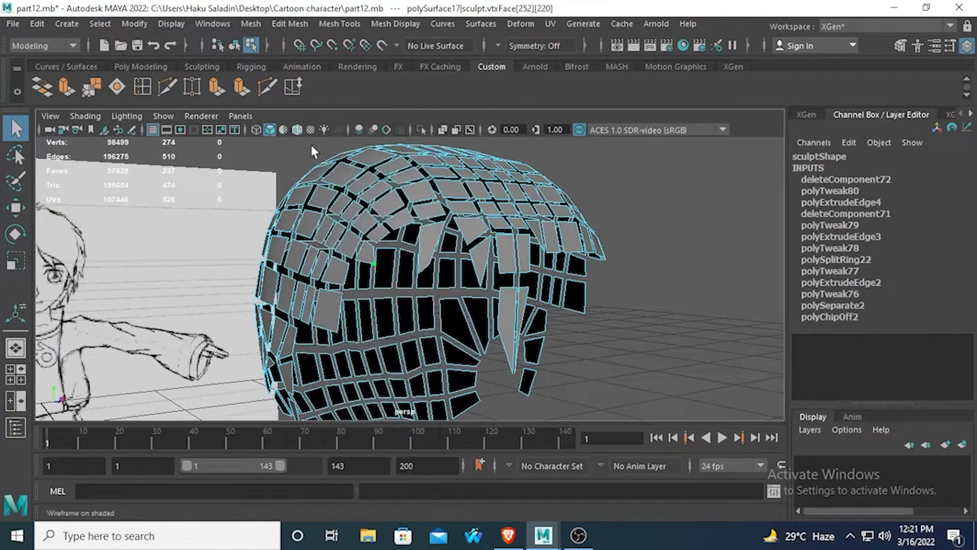
left_click(15, 206)
left_click_drag(371, 268, 365, 259)
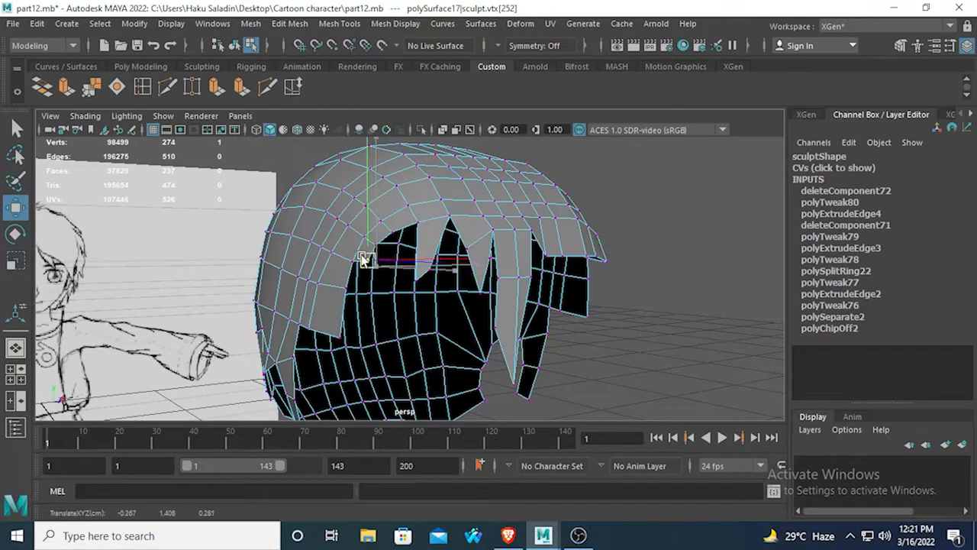
left_click(165, 289)
Step: Adjust the hairline corner vertex sideways from the front, and compare the hairline with the front drawing and in perspective
left_click_drag(165, 288, 213, 279, "alt")
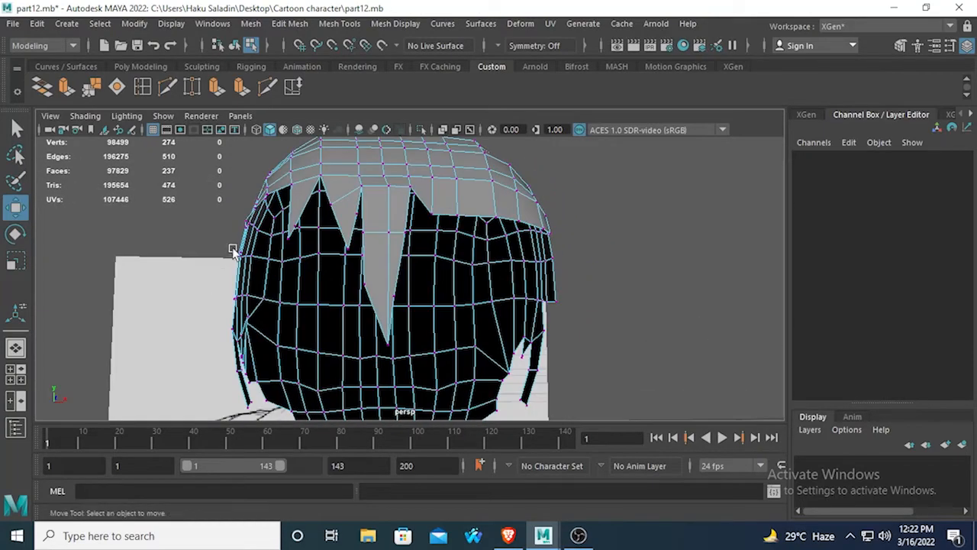
left_click(243, 220)
left_click_drag(299, 226, 312, 227)
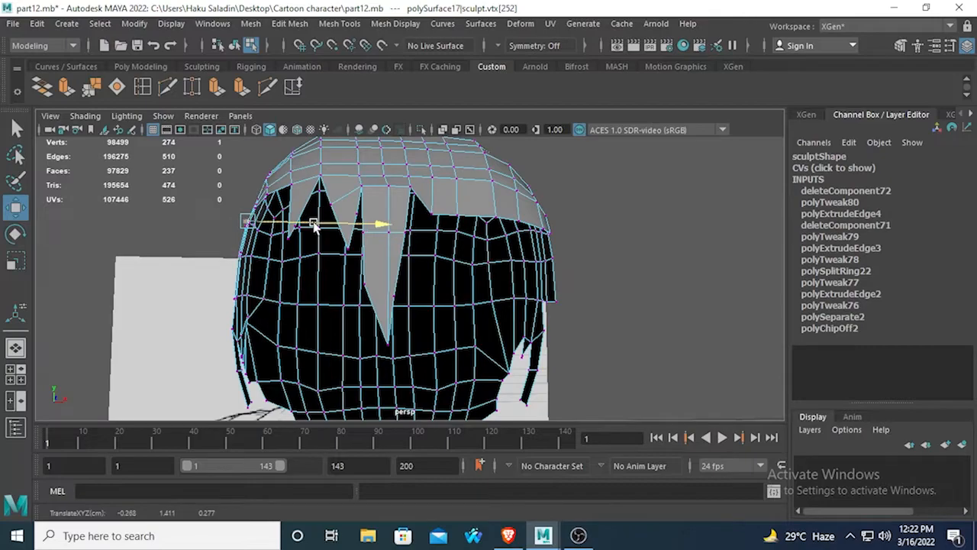
left_click(160, 270)
left_click_drag(312, 290, 404, 301, "alt")
key("space")
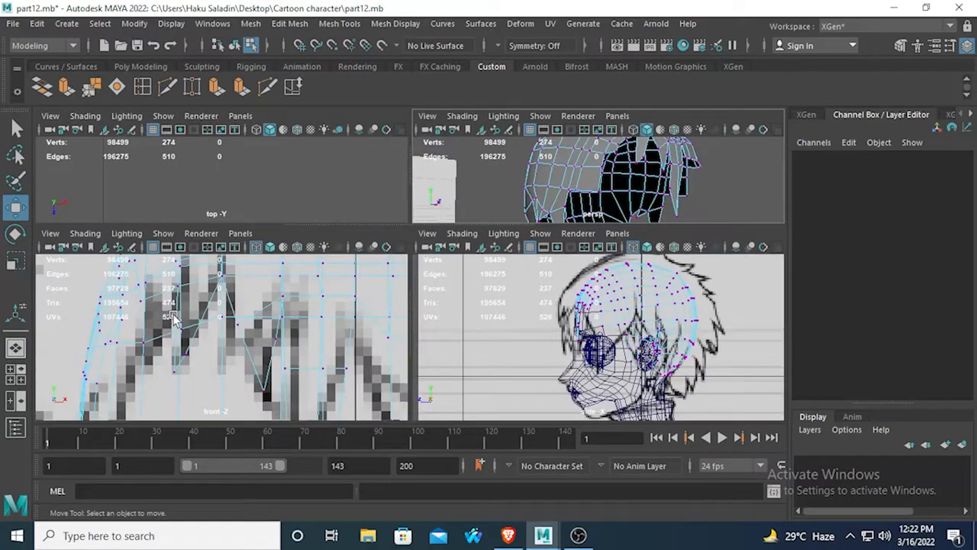
middle_click_drag(187, 322, 299, 335, "alt")
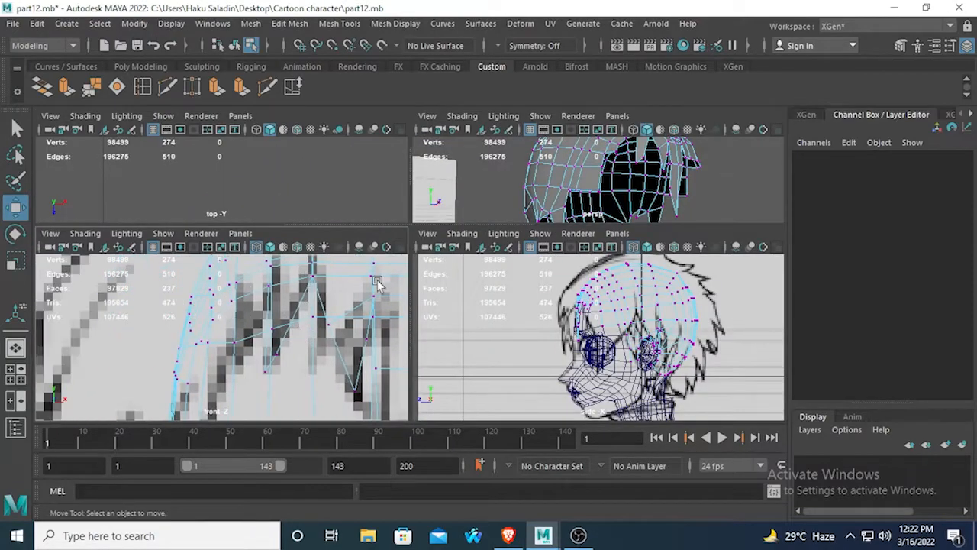
key("space")
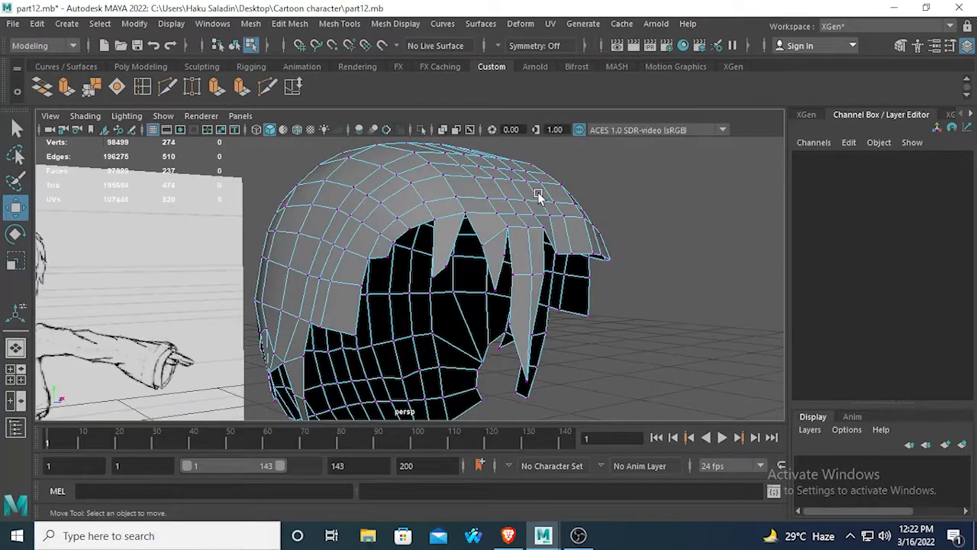
Step: Extrude the two hairline border edges beside the third strand and pull the new edges down to start a fourth strand
right_click_drag(374, 145, 448, 120)
left_click(387, 261)
key("space")
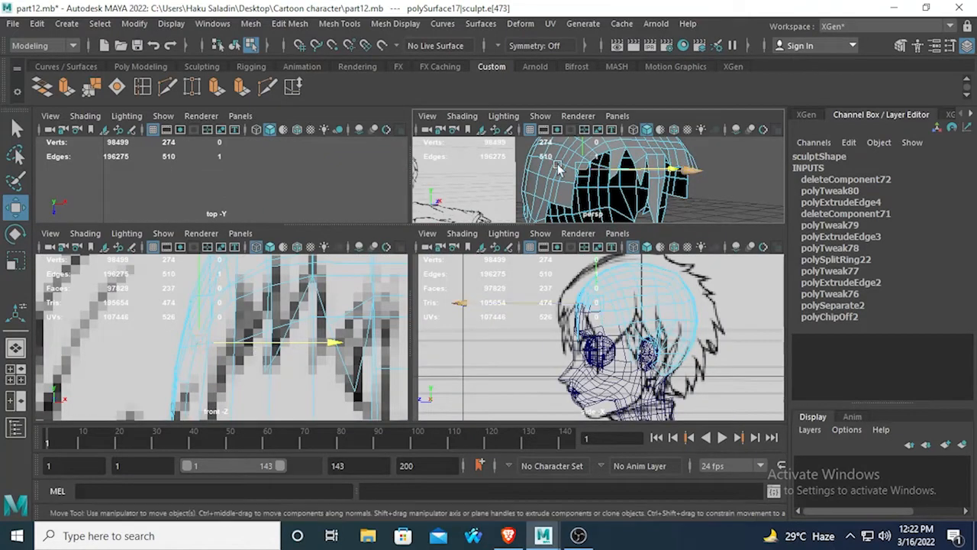
left_click(14, 128)
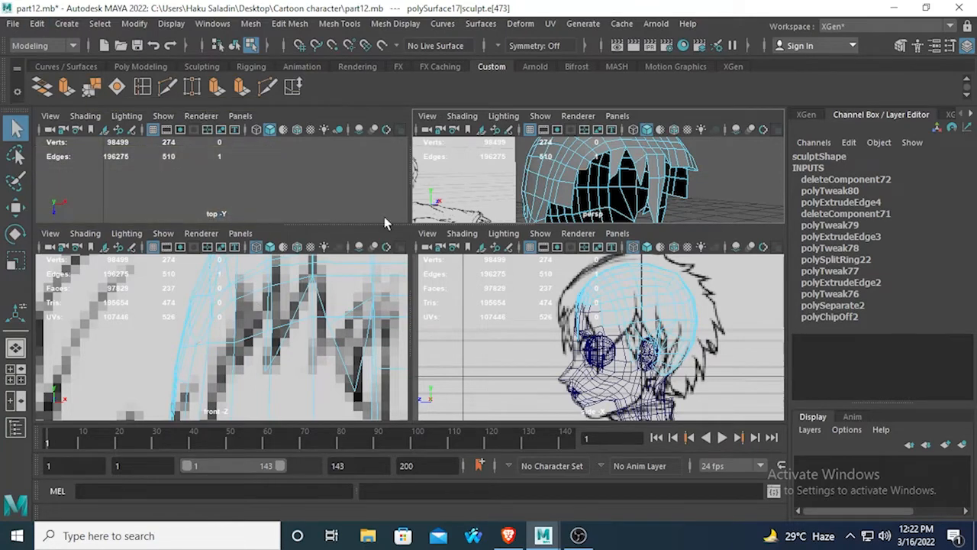
right_click_drag(594, 144, 578, 113)
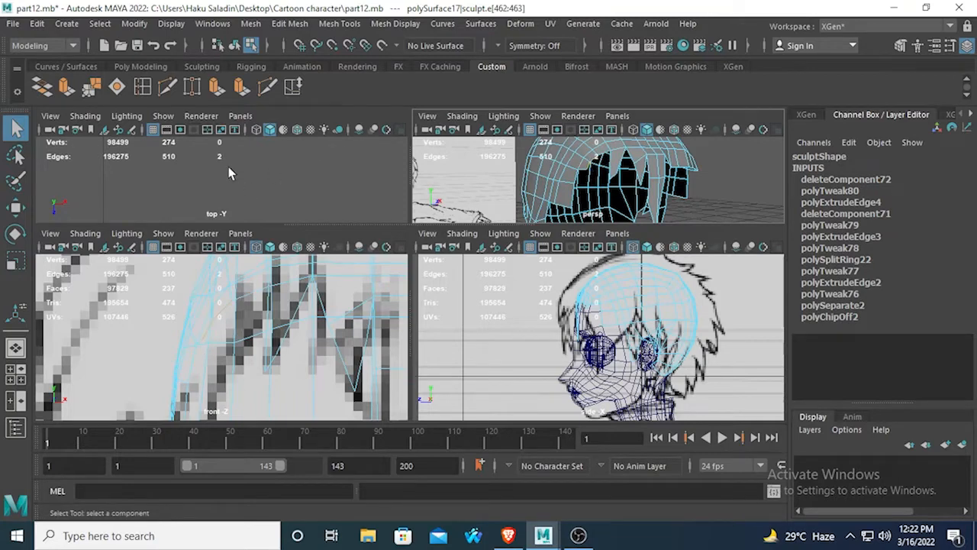
left_click(67, 89)
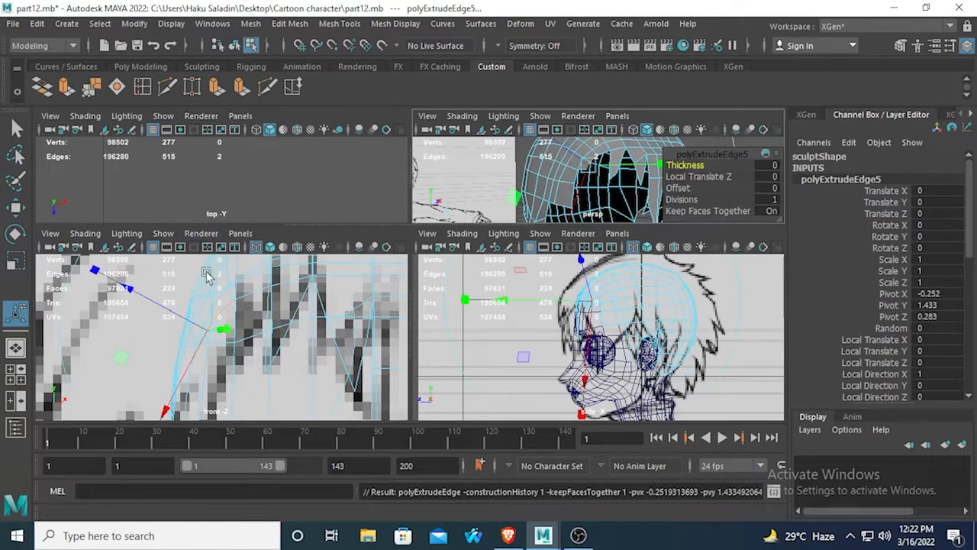
key("w")
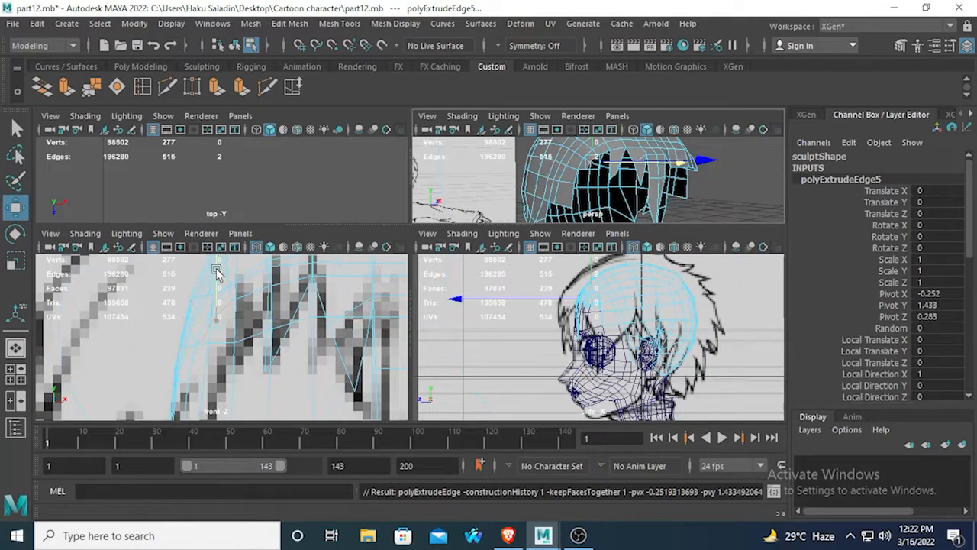
left_click_drag(216, 272, 213, 354)
Step: Scale the fourth strand's end edges narrower sideways in the front view
middle_click_drag(213, 353, 227, 287, "alt")
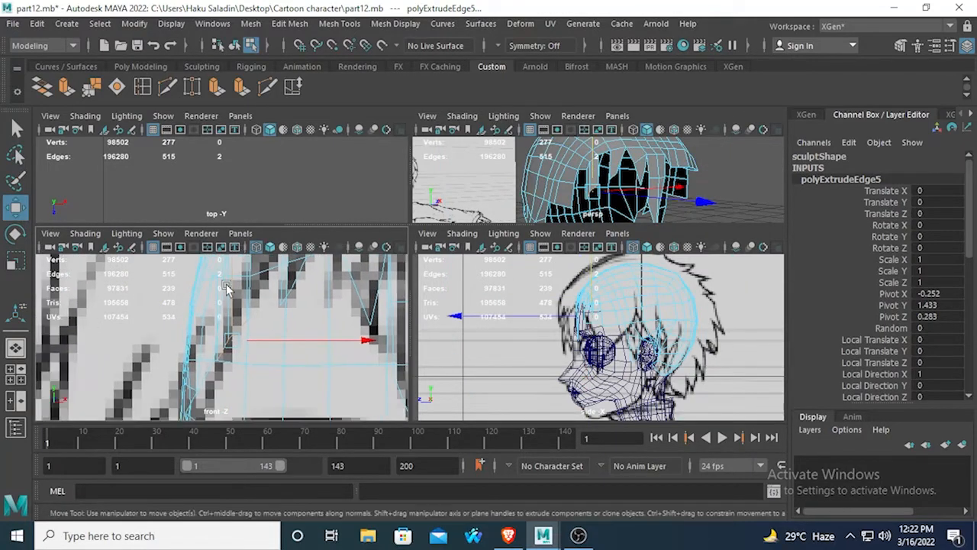
left_click(17, 263)
left_click_drag(364, 340, 303, 347)
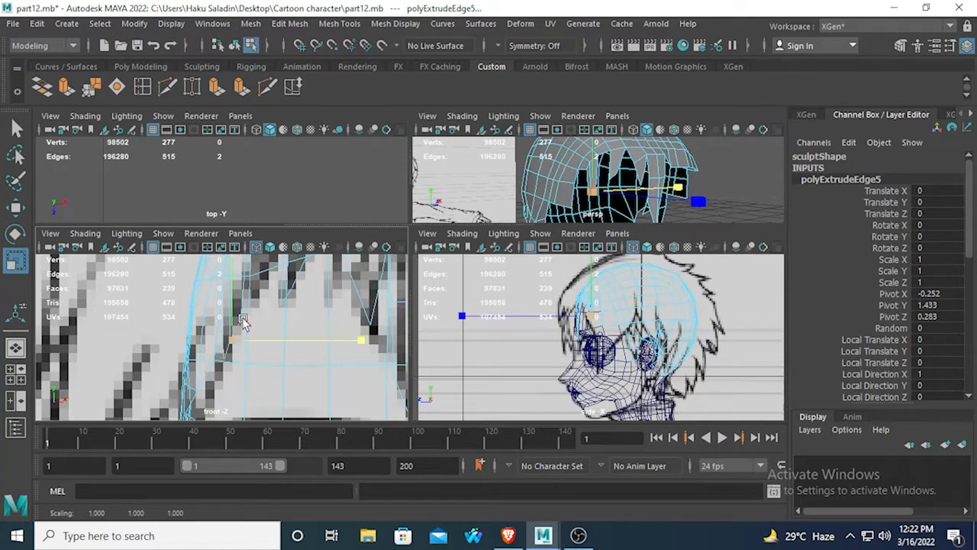
key("space")
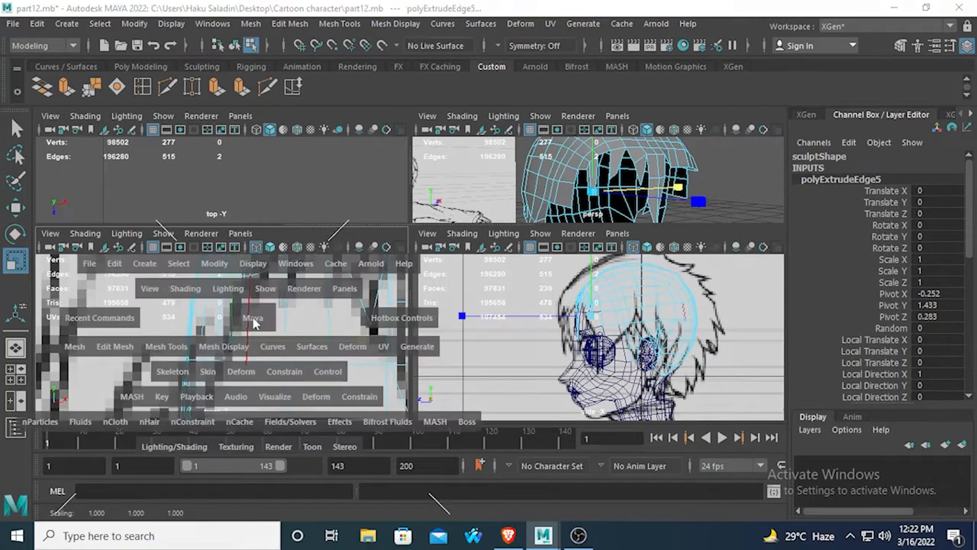
Step: Shift the fourth strand's end vertices sideways so the tip follows the drawn strand in the front view
right_click_drag(446, 251, 388, 145)
left_click_drag(440, 227, 462, 263)
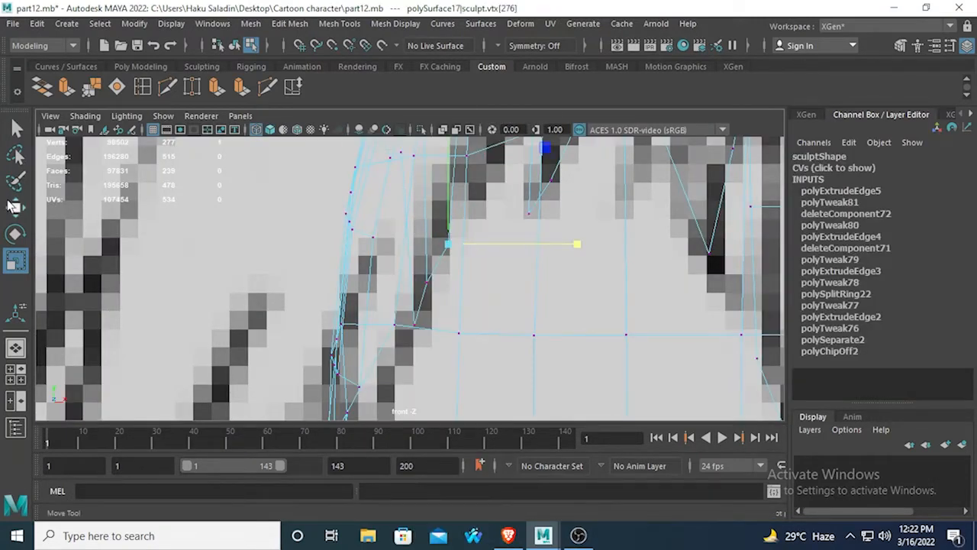
left_click(15, 206)
left_click_drag(576, 245, 564, 245)
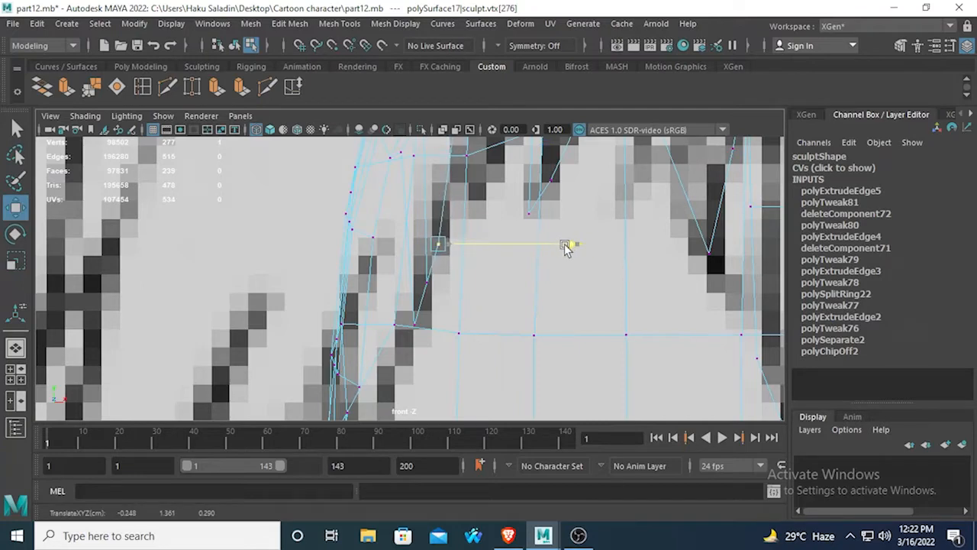
left_click(423, 283)
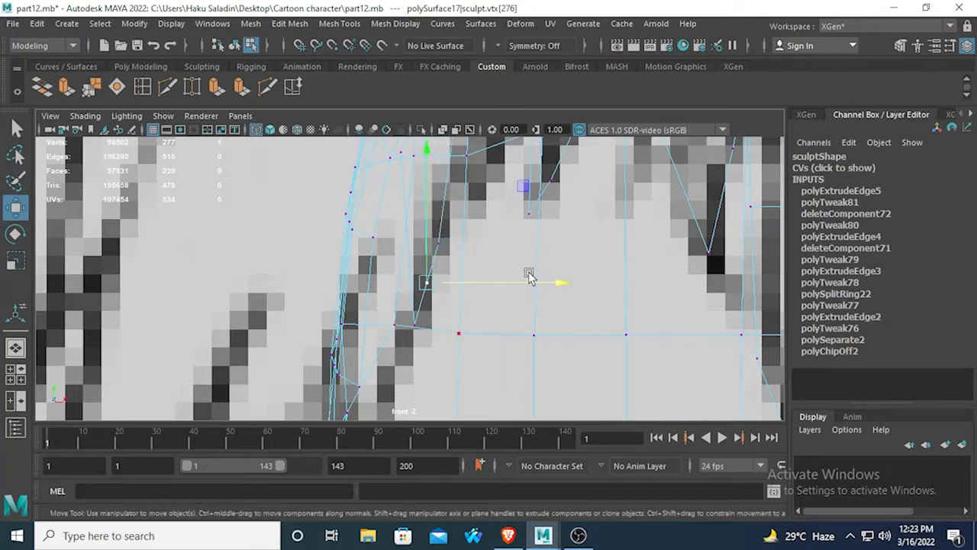
left_click_drag(561, 284, 549, 283)
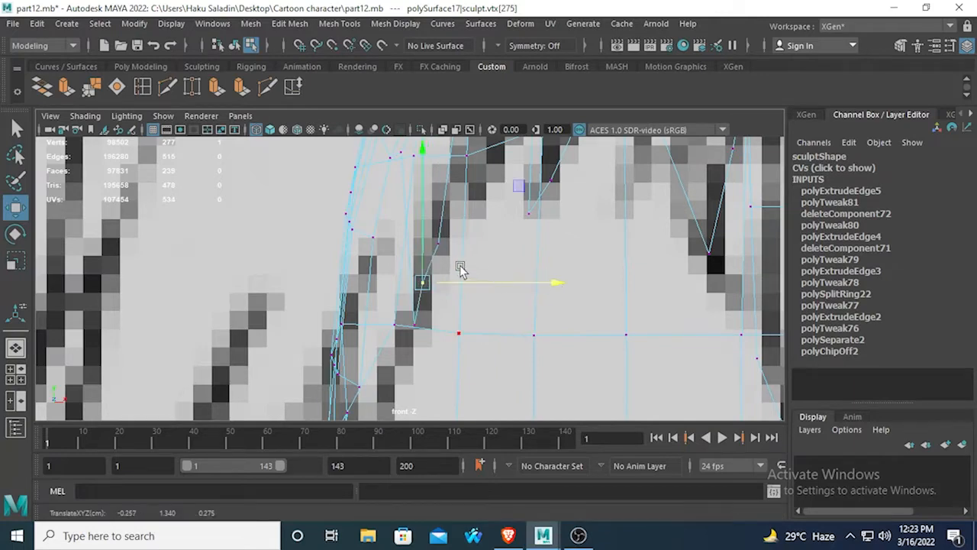
left_click(437, 244)
left_click_drag(509, 244, 530, 239)
key("space")
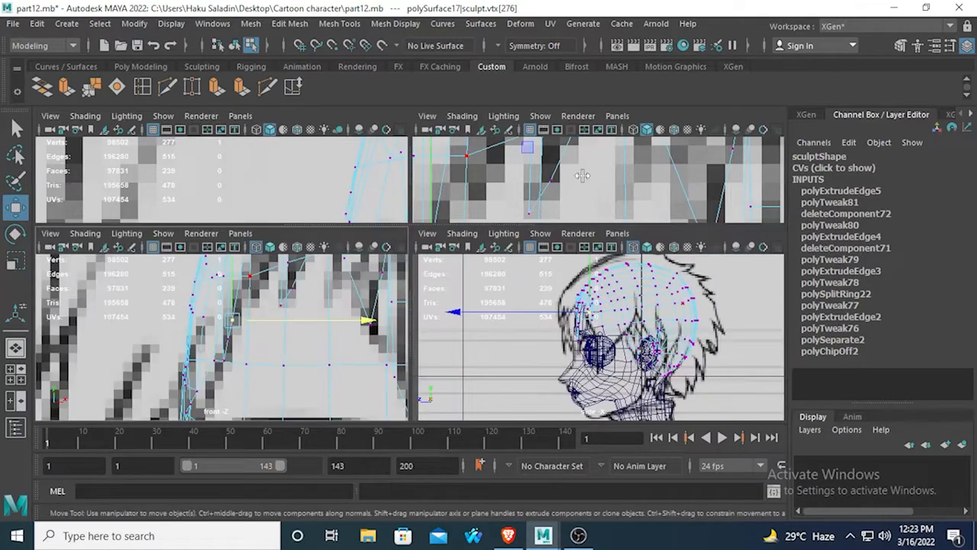
Step: Reposition the middle end vertex of the fourth strand in perspective to shape its tip
key("space")
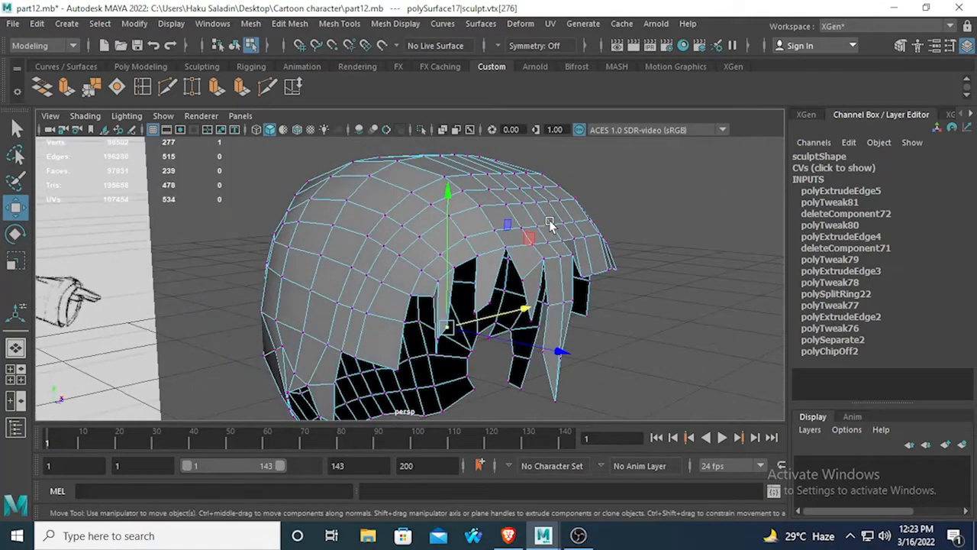
left_click_drag(549, 220, 500, 323, "alt")
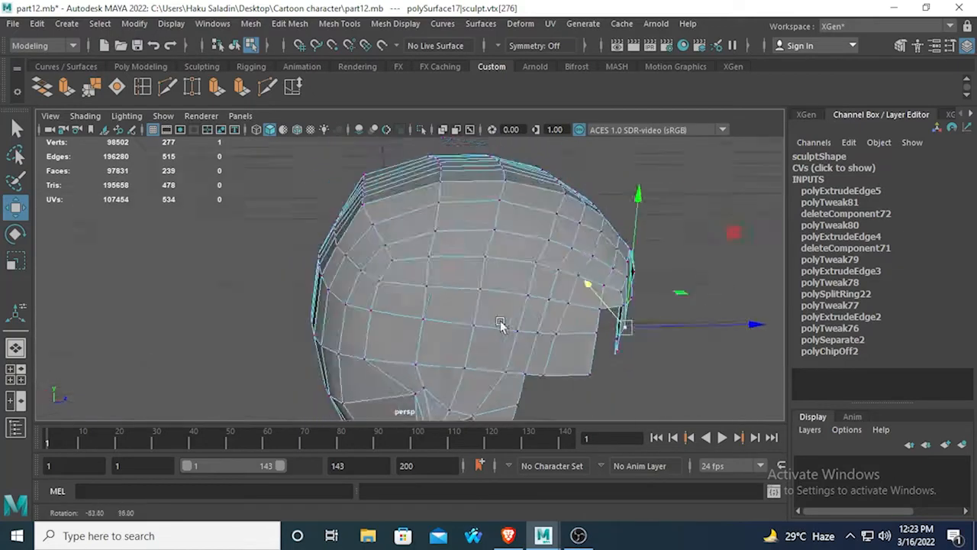
right_click_drag(500, 323, 411, 344, "alt")
left_click_drag(411, 344, 388, 341, "alt")
left_click_drag(519, 347, 429, 333, "alt")
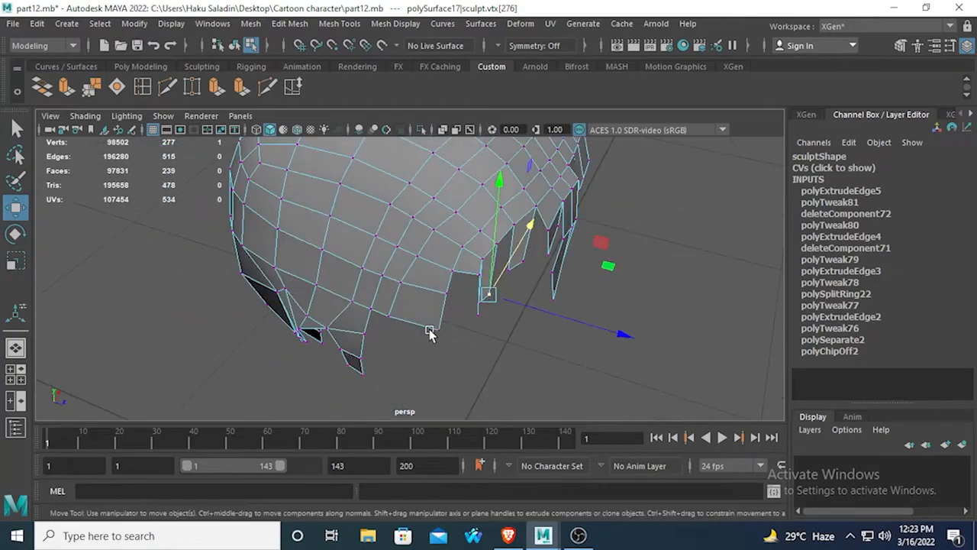
right_click_drag(429, 334, 466, 349, "alt")
mouse_move(466, 349)
left_mouse_down("alt")
mouse_move(403, 343)
mouse_move(458, 350)
left_mouse_up("alt")
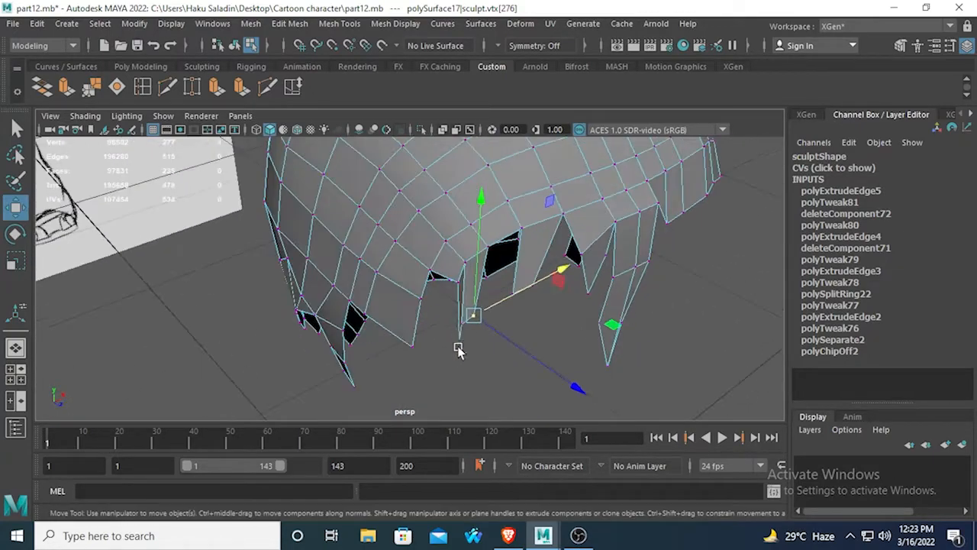
right_click_drag(445, 329, 435, 388, "alt")
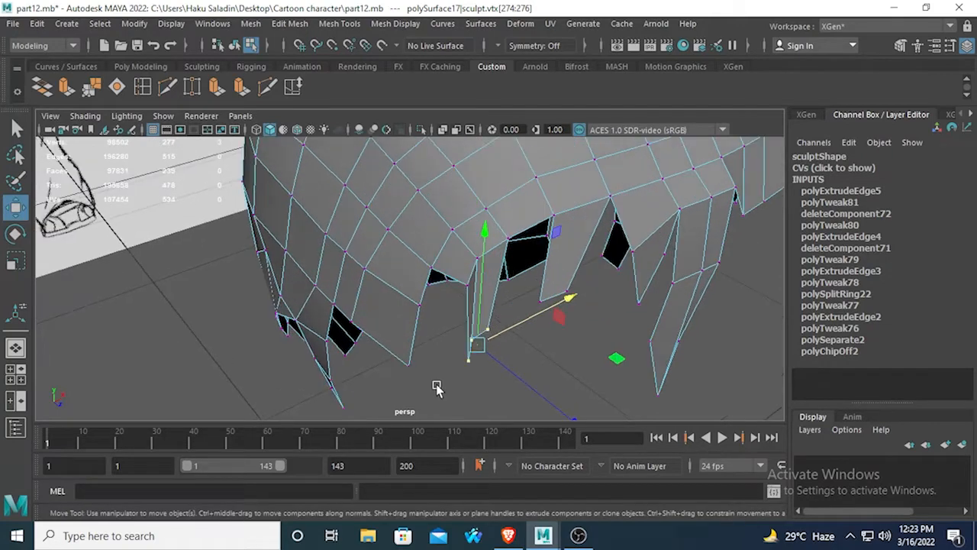
left_click(436, 388)
left_click(477, 338)
left_click_drag(476, 338, 482, 345)
Step: Move the hairline vertex at the base of the fourth strand slightly and clear the selection
left_click_drag(421, 366, 443, 324, "alt")
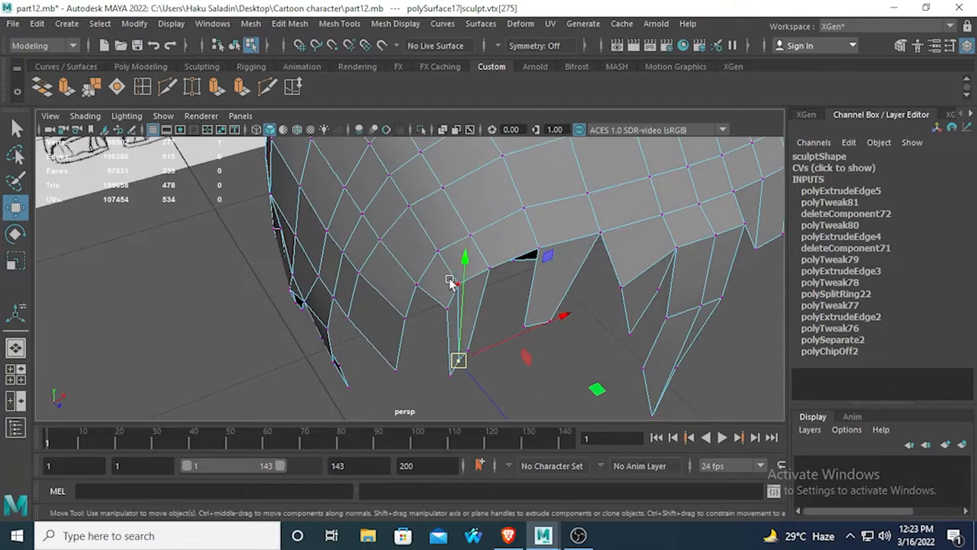
left_click(456, 283)
left_click_drag(456, 284, 460, 286)
left_click(414, 344)
Step: Preview the hair smoothed, and compare the fringe strands with the reference drawings in the perspective, front and side views
left_click_drag(413, 348, 383, 324, "alt")
key("3")
key("1")
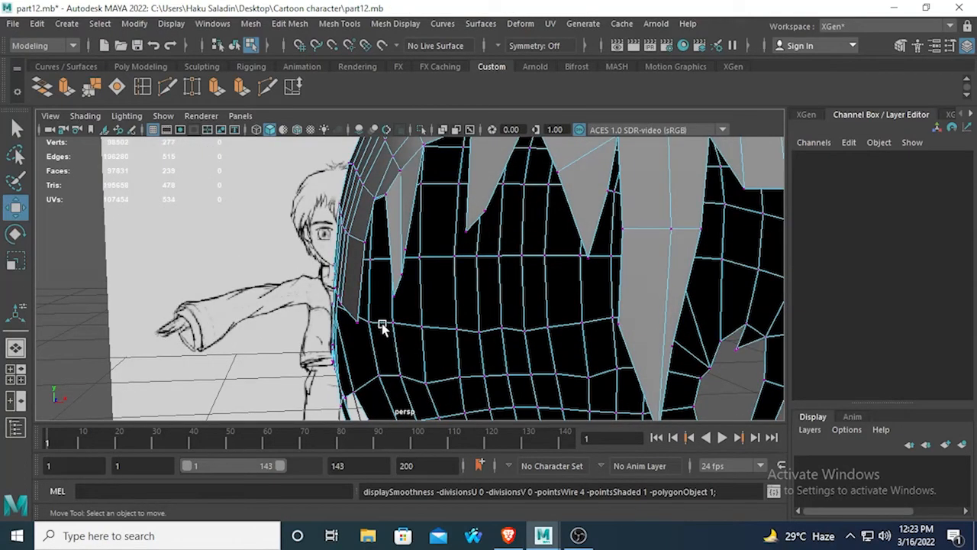
left_click_drag(372, 181, 455, 263, "alt")
scroll(455, 273, "up", 5)
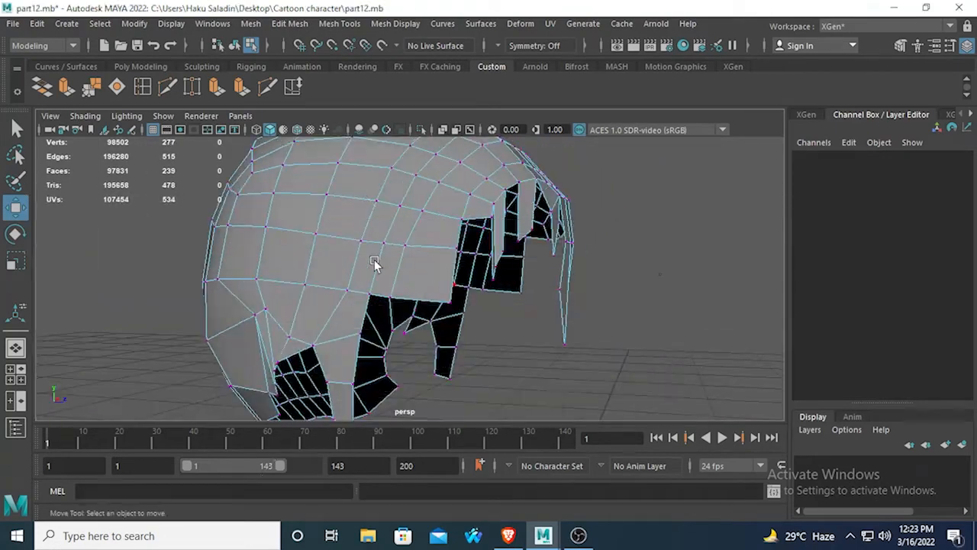
key("space")
key("space")
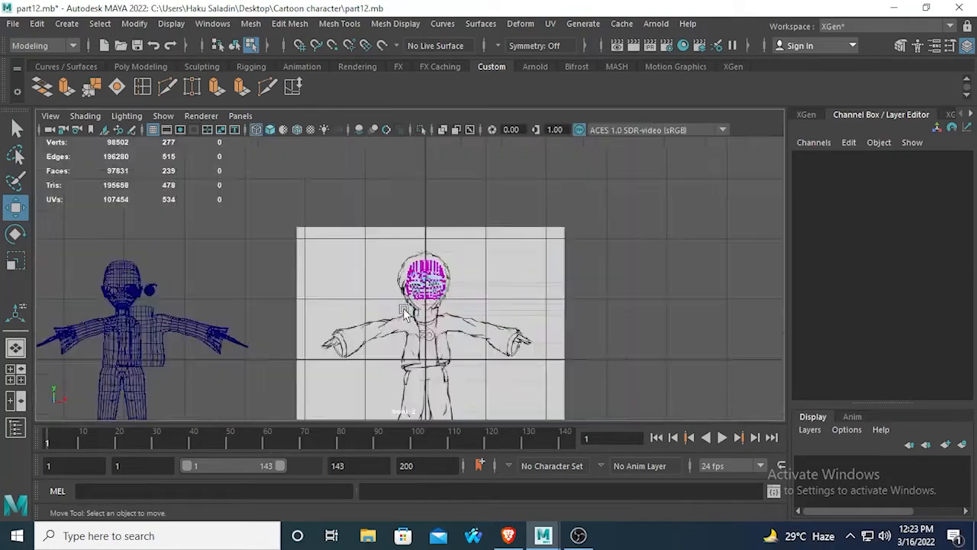
scroll(439, 313, "up", 4)
key("space")
key("space")
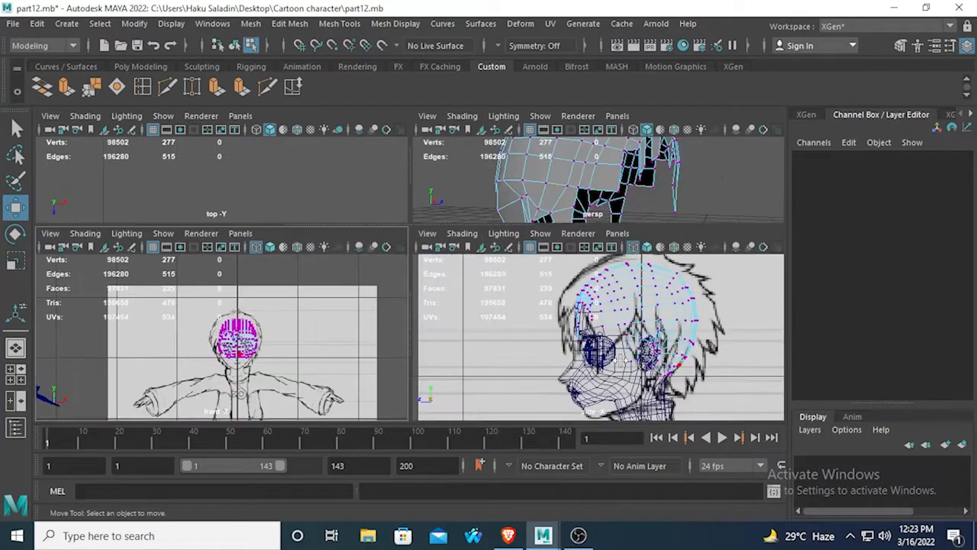
key("space")
scroll(479, 265, "up", 2)
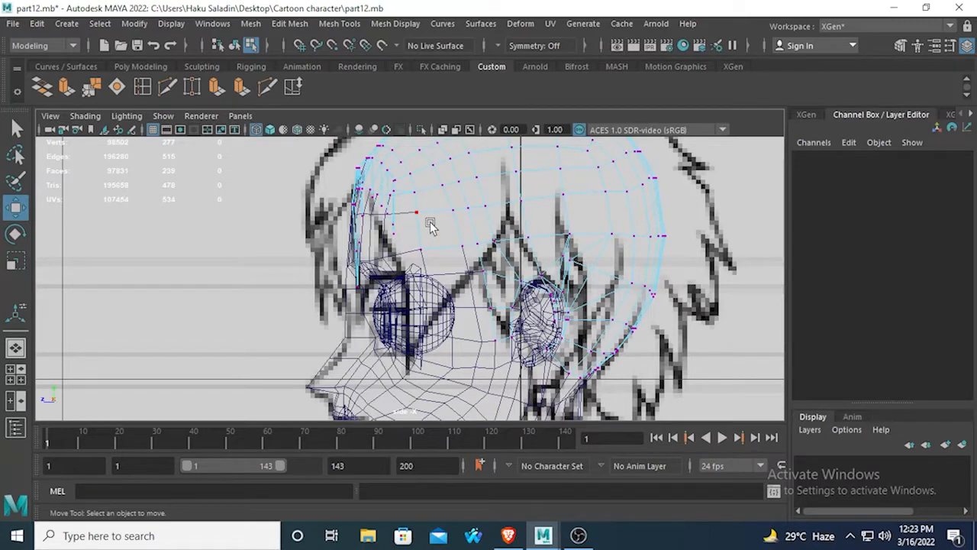
scroll(430, 222, "up", 3)
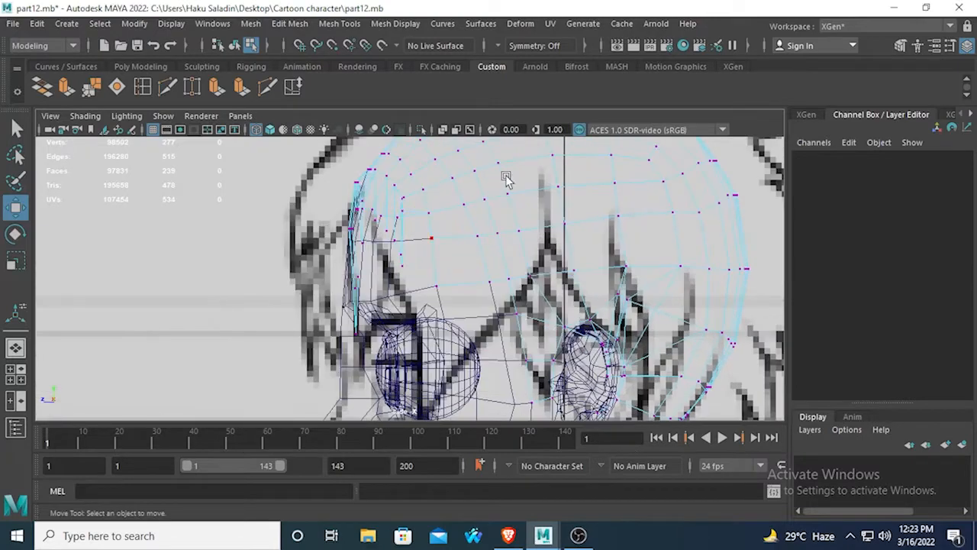
key("space")
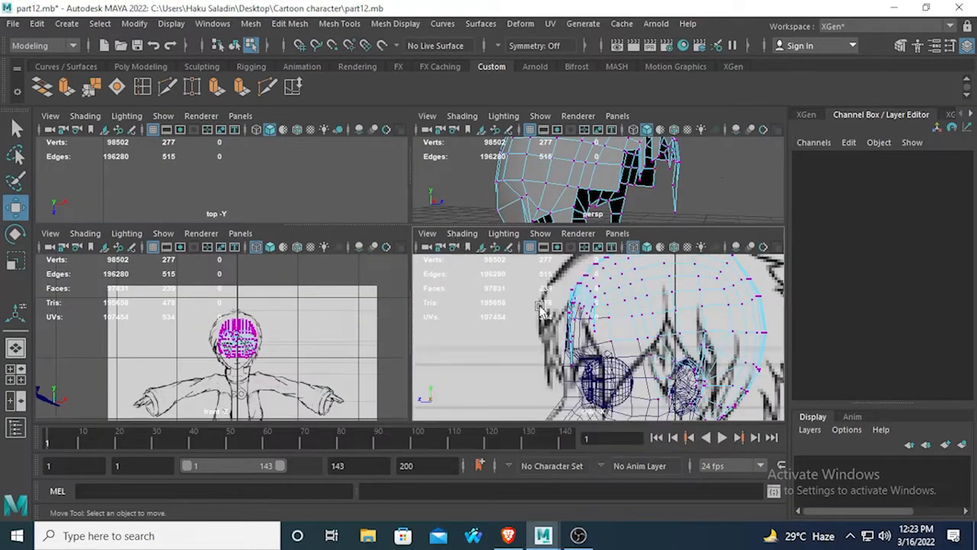
key("space")
scroll(458, 272, "down", 5)
scroll(416, 248, "up", 5)
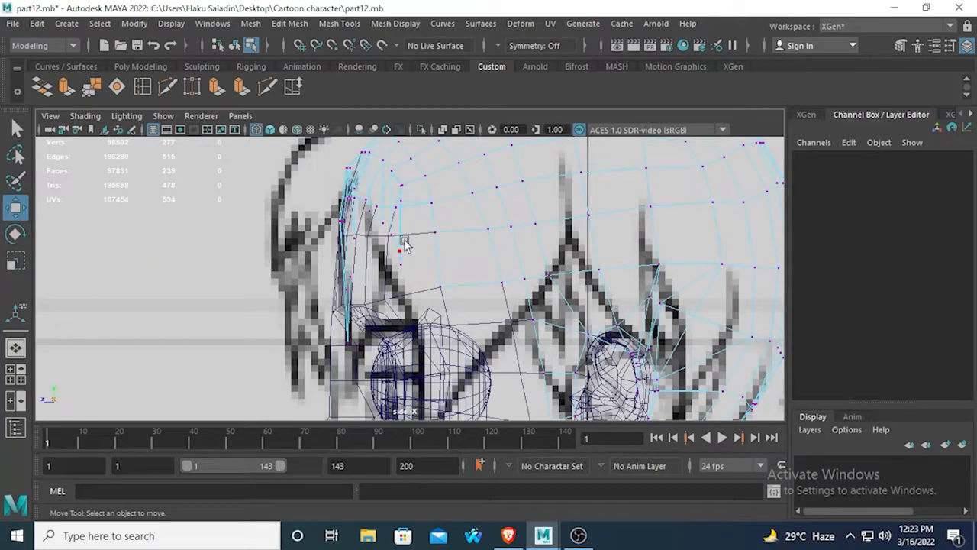
Step: Select an end edge of the fourth strand in the side view, and inspect it and the side hairline in perspective
right_click_drag(397, 244, 392, 103)
left_click(390, 246)
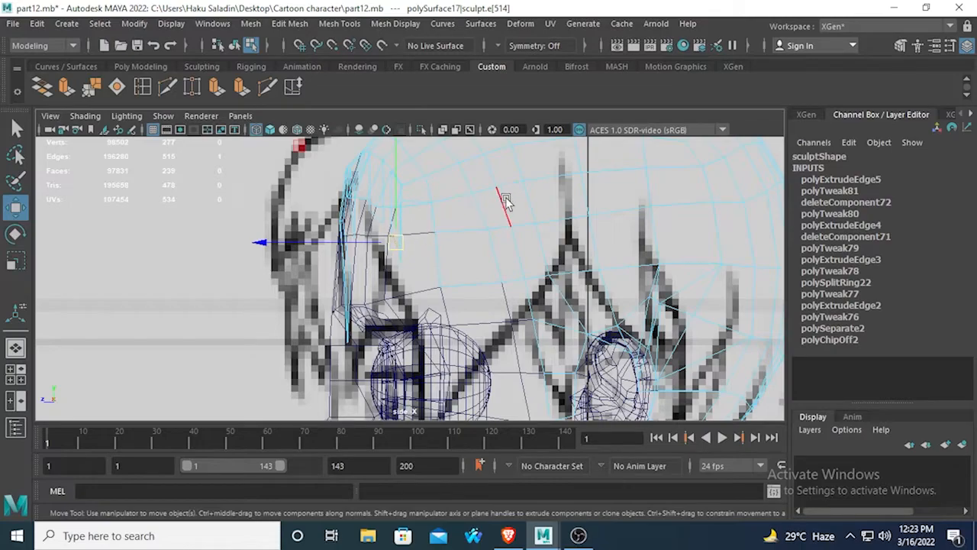
key("space")
key("space")
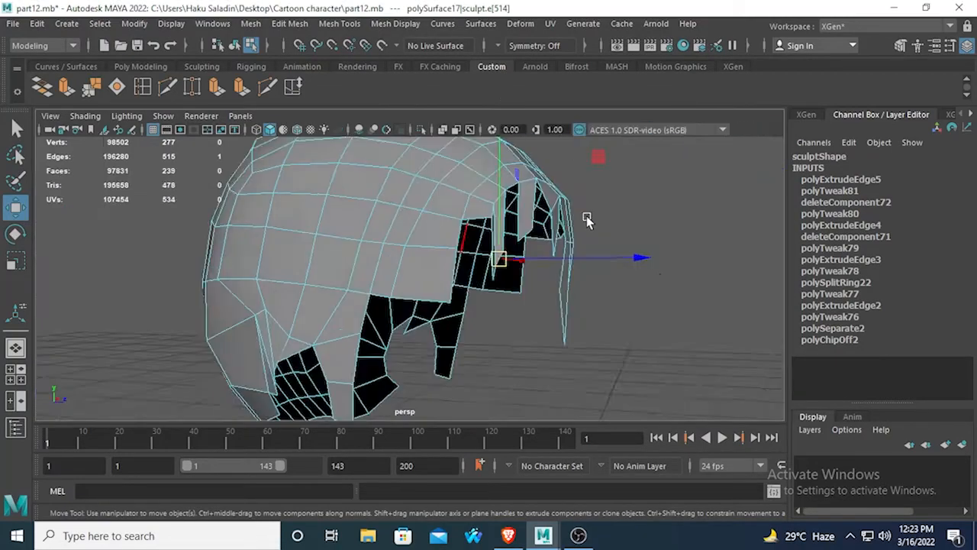
left_click_drag(585, 219, 402, 237, "alt")
left_click_drag(545, 255, 448, 239, "alt")
scroll(560, 231, "down", 6)
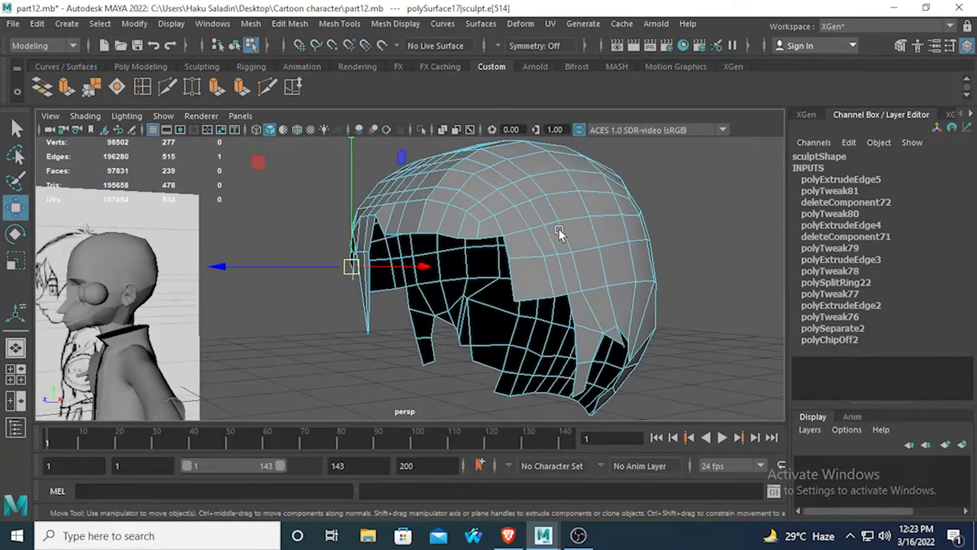
left_click_drag(561, 240, 734, 244, "alt")
scroll(514, 250, "up", 5)
left_click_drag(514, 250, 460, 231, "alt")
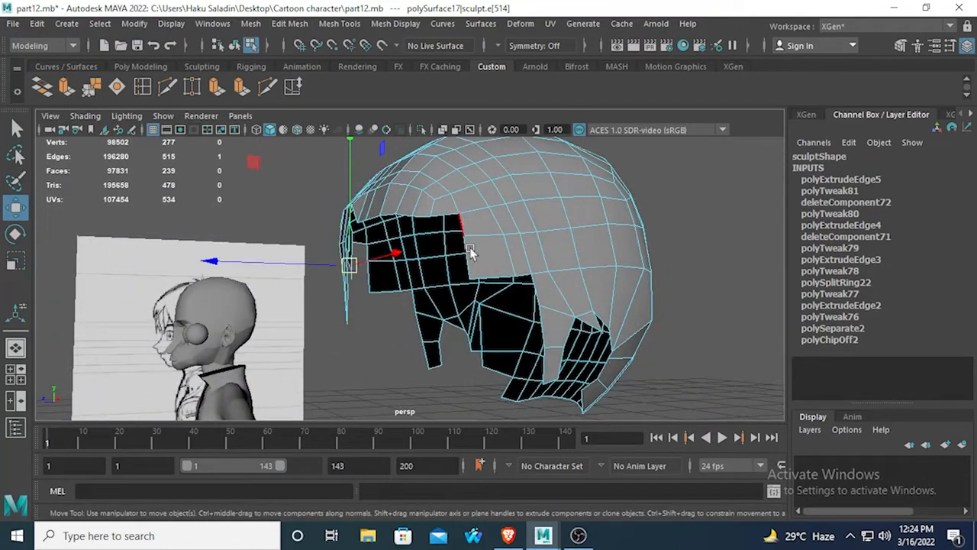
Step: Lower the pair of hairline vertices in front of the ear onto the drawn strand outline in the side view
left_click(490, 271)
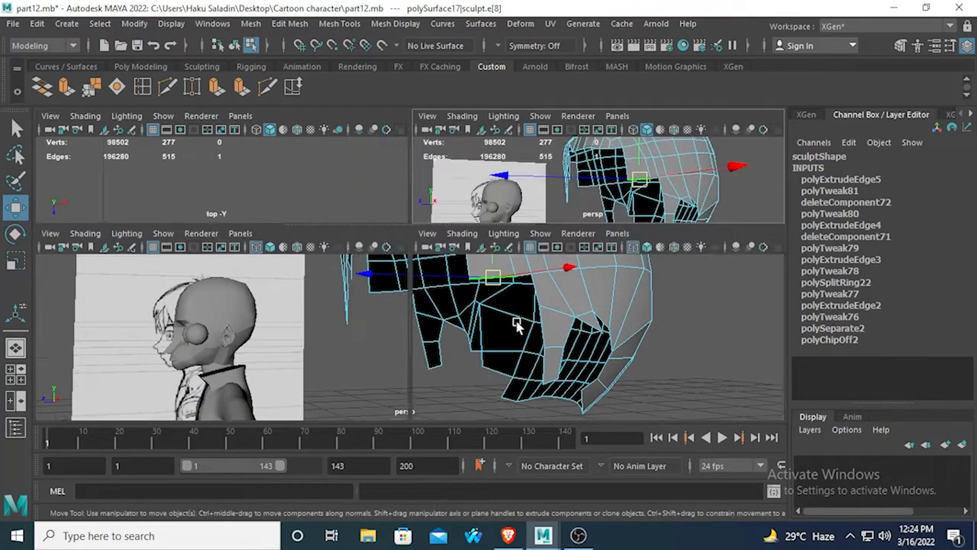
key("space")
key("space")
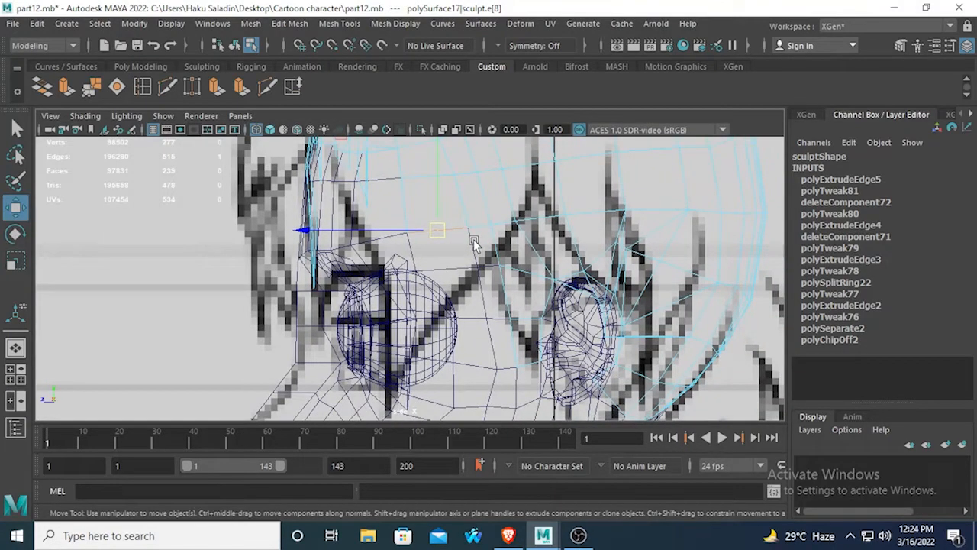
right_click_drag(486, 224, 458, 220)
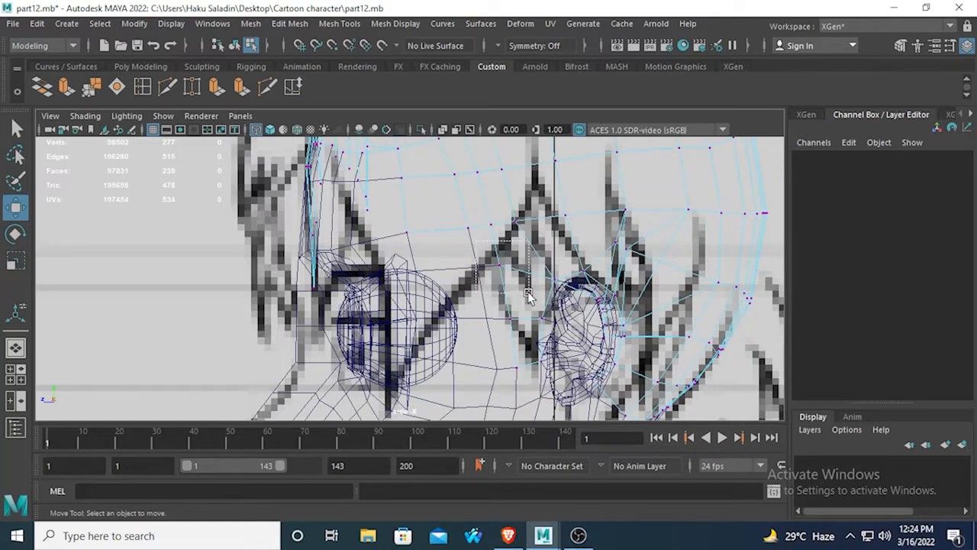
left_click_drag(500, 290, 502, 288)
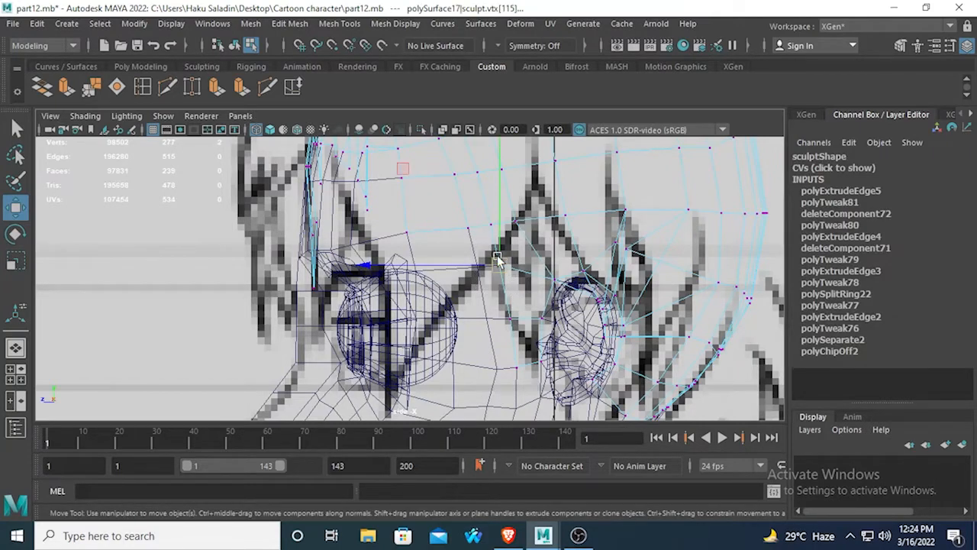
left_click_drag(494, 242, 497, 162)
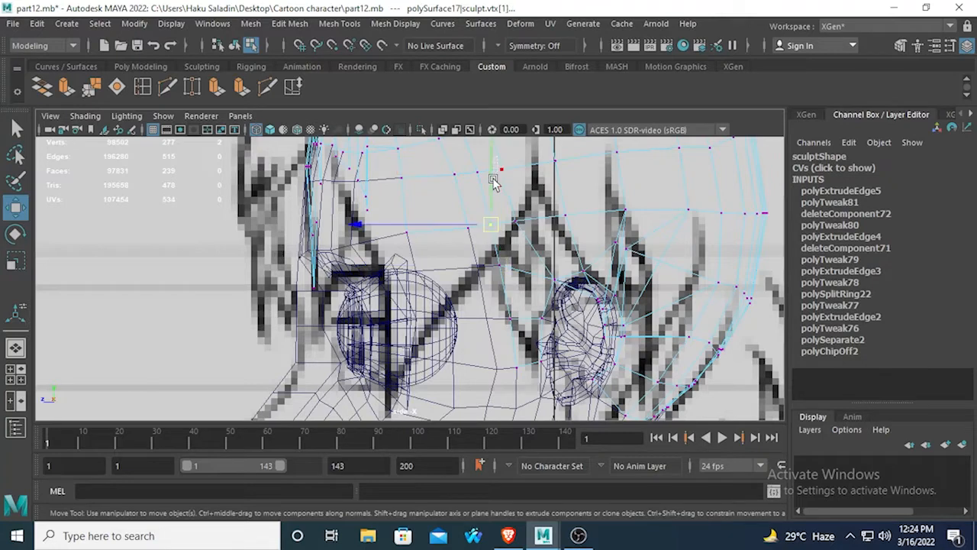
left_click(493, 194)
key("ctrl+z")
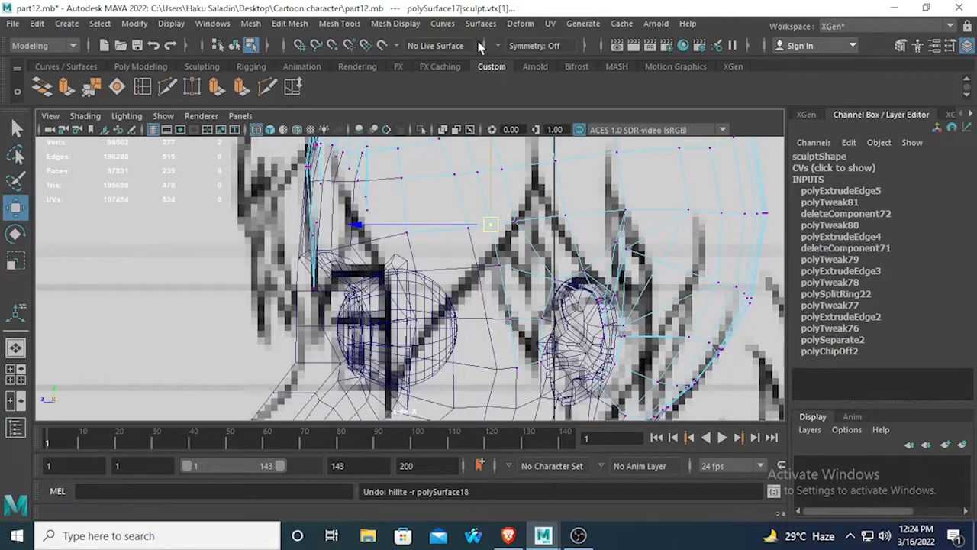
left_click_drag(493, 161, 490, 195)
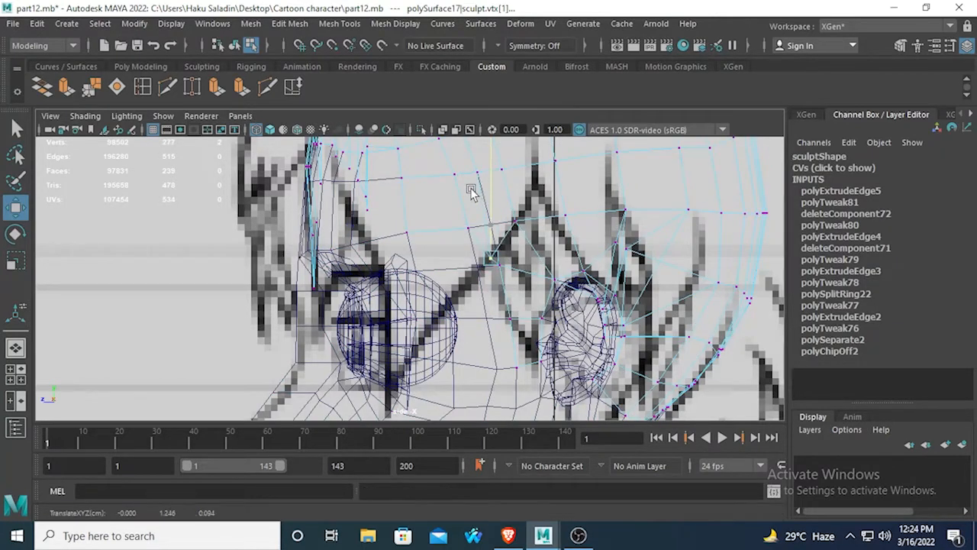
Step: Lower the next two pairs of hairline vertices toward the face so the side strand's rear edge follows the drawing down to its tip
left_click_drag(437, 210, 472, 243)
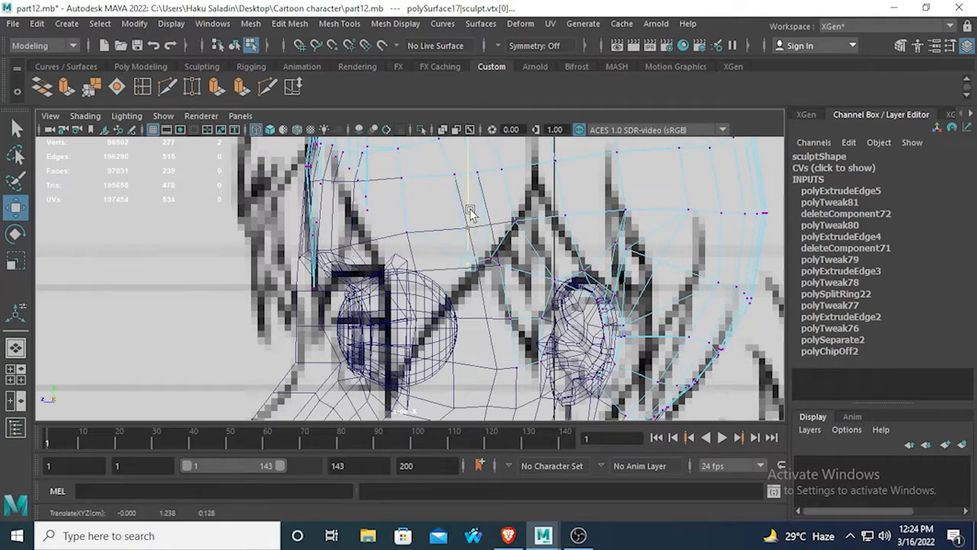
left_click_drag(469, 205, 471, 234)
left_click(406, 214)
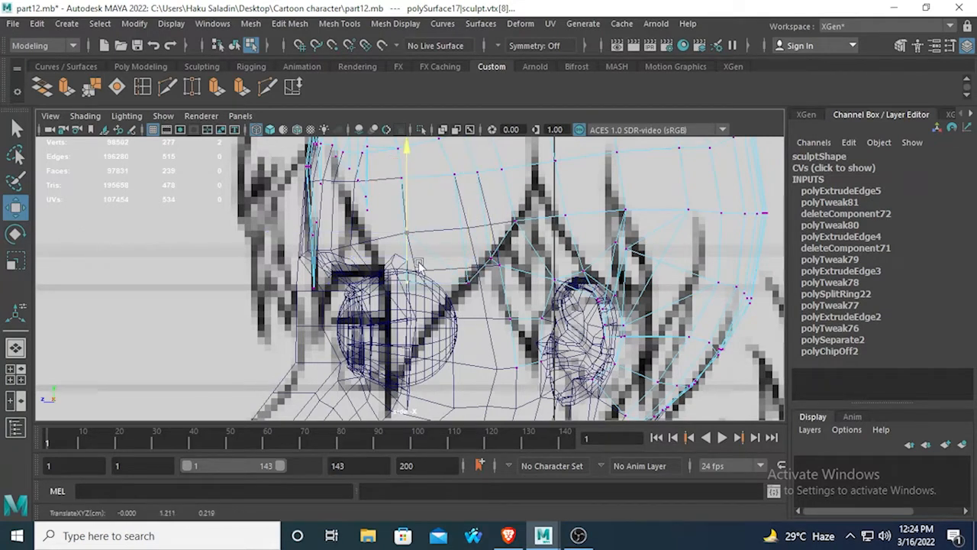
mouse_move(425, 322)
left_mouse_down()
mouse_move(430, 338)
mouse_move(432, 328)
left_mouse_up()
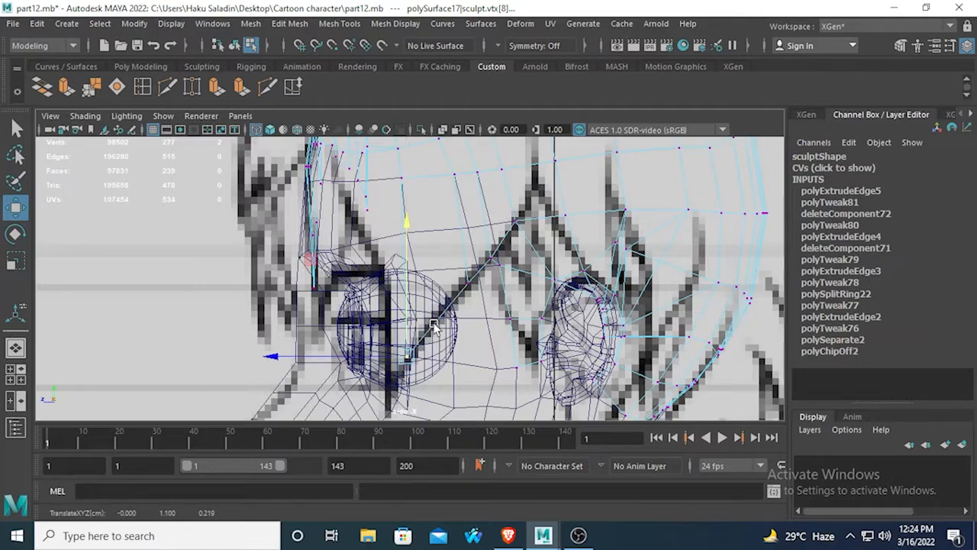
middle_click_drag(402, 271, 416, 262, "alt")
middle_click_drag(412, 217, 462, 255, "alt")
Step: Check the side strand in perspective and lower the vertex pair ahead of its tip along the drawn front edge
key("space")
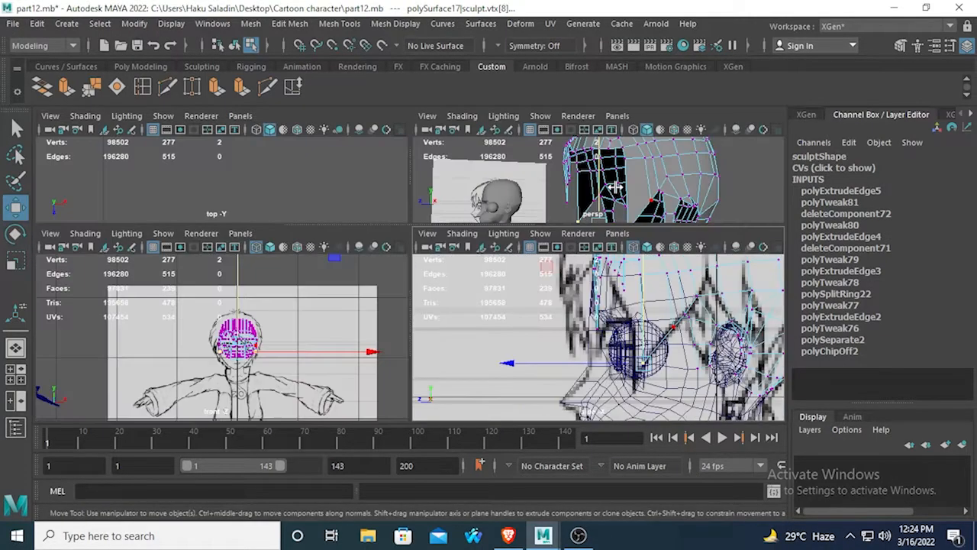
key("space")
left_click_drag(470, 220, 445, 251, "alt")
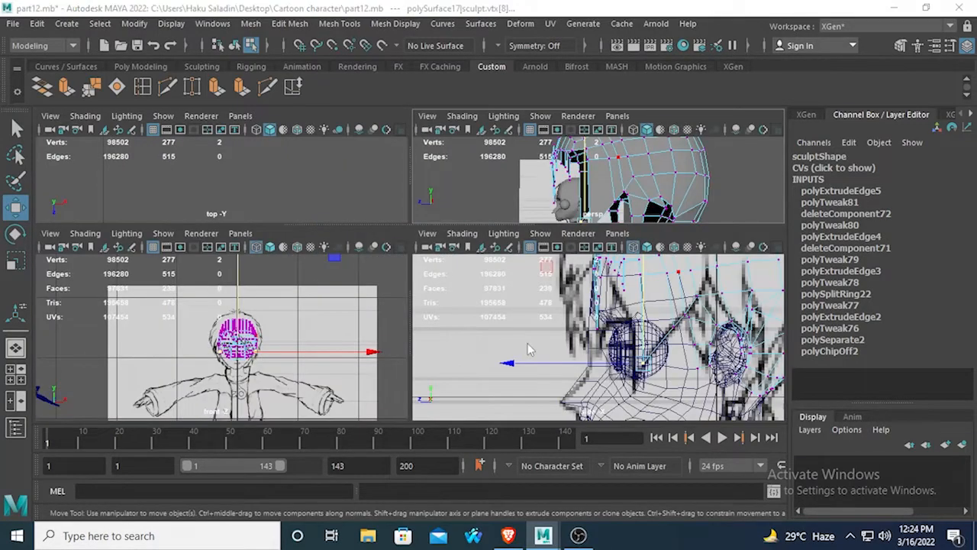
key("space")
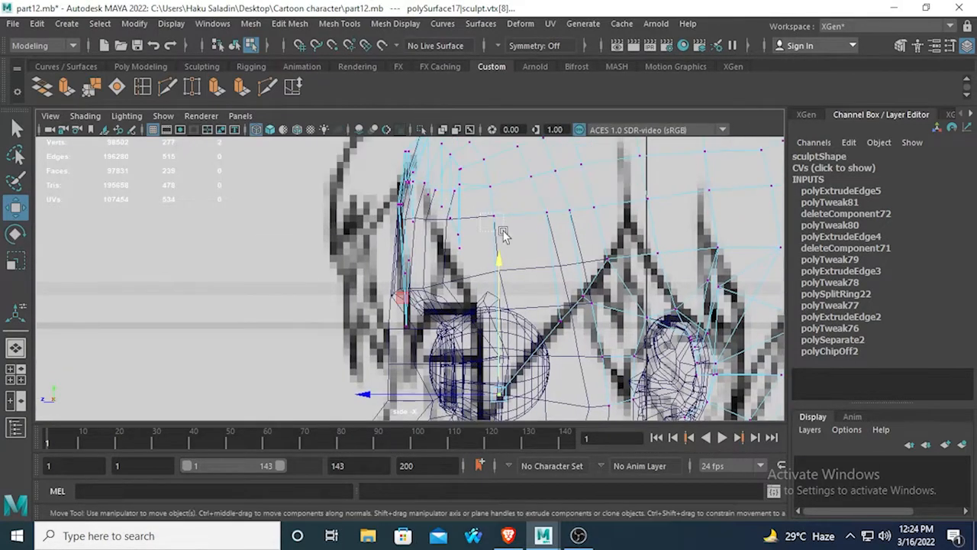
left_click(491, 219)
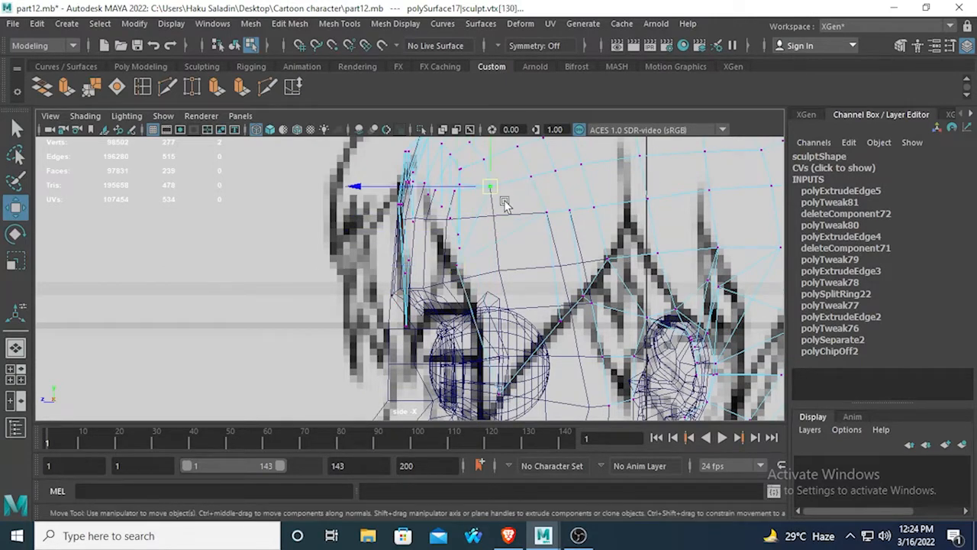
Step: Move the upper vertex pair on the side strand's front edge forward and down to match the side drawing
left_click(534, 175)
key("space")
key("space")
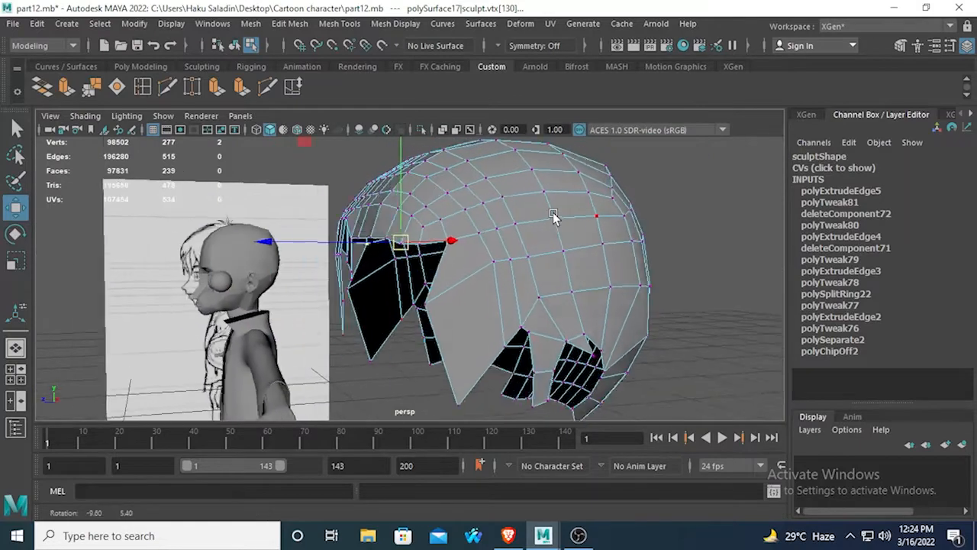
key("space")
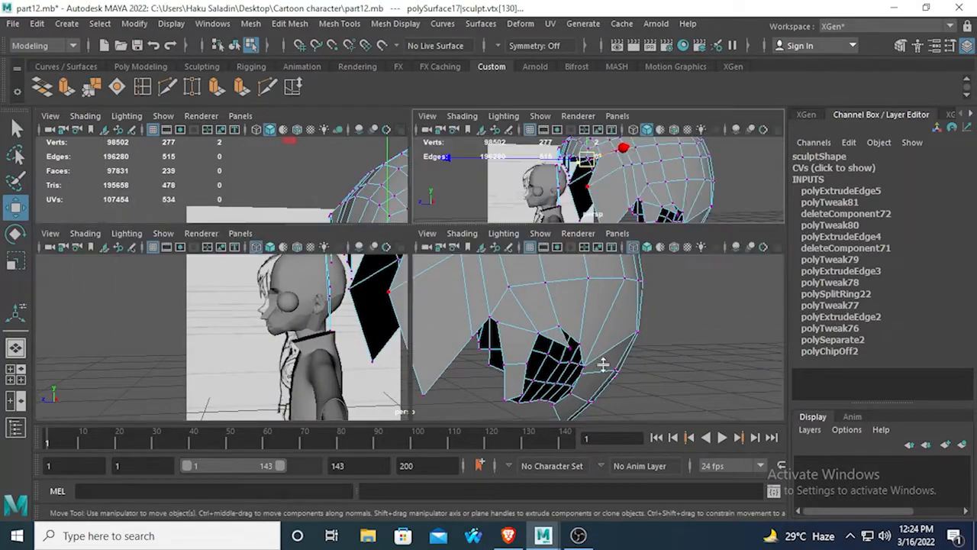
key("space")
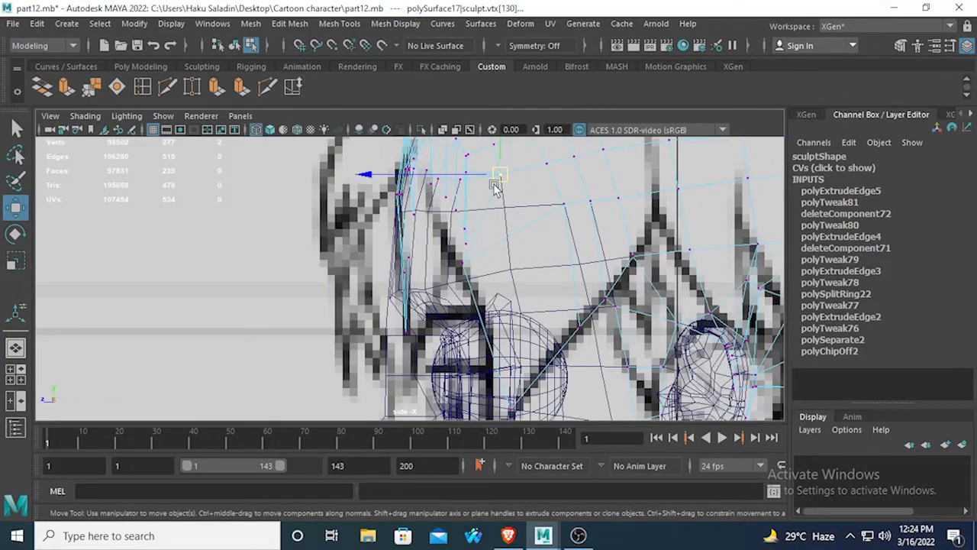
left_click_drag(493, 190, 448, 229)
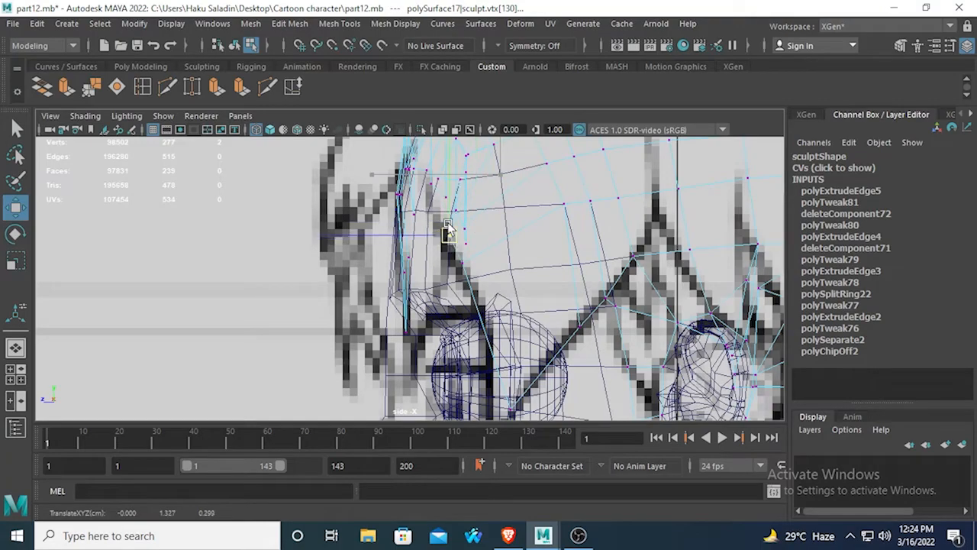
Step: Select the single hairline vertex above the strand's front edge and shift it slightly forward and down in the side view
key("space")
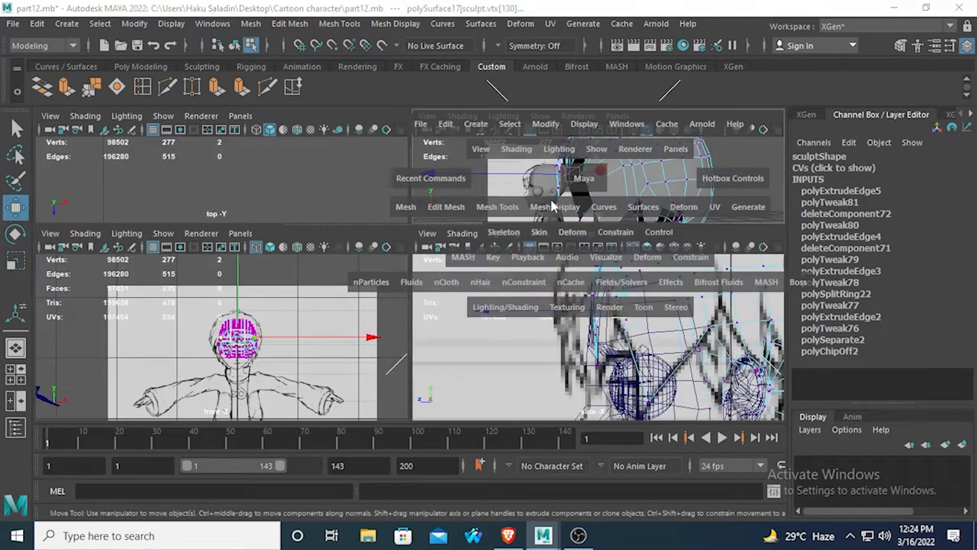
key("space")
left_click_drag(545, 216, 478, 253, "alt")
left_click(436, 232)
right_click_drag(436, 232, 444, 265, "alt")
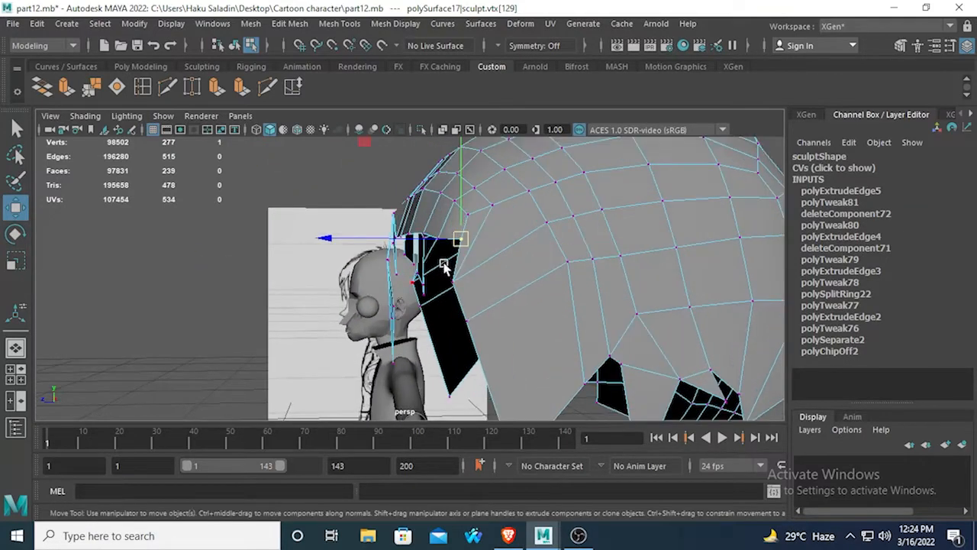
left_click(17, 128)
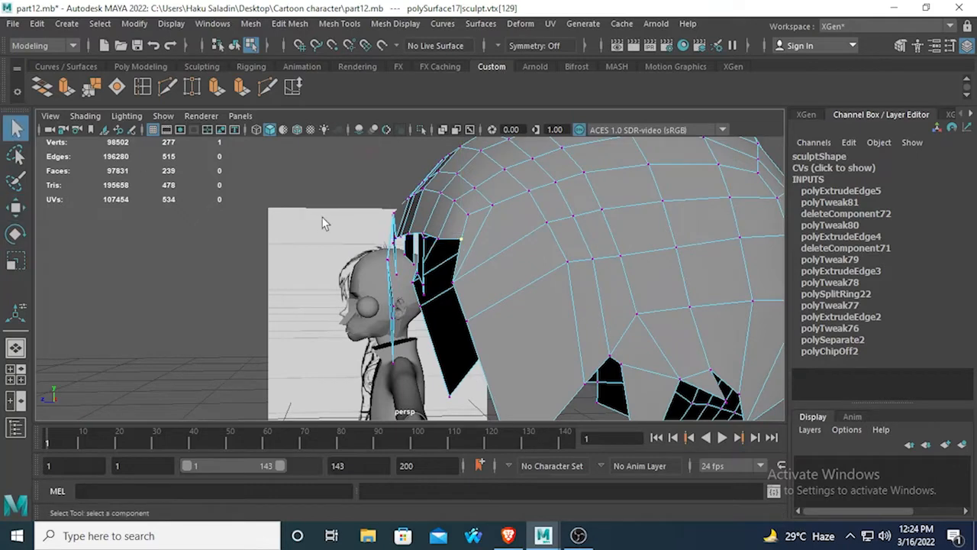
left_click_drag(322, 221, 299, 221, "alt")
key("space")
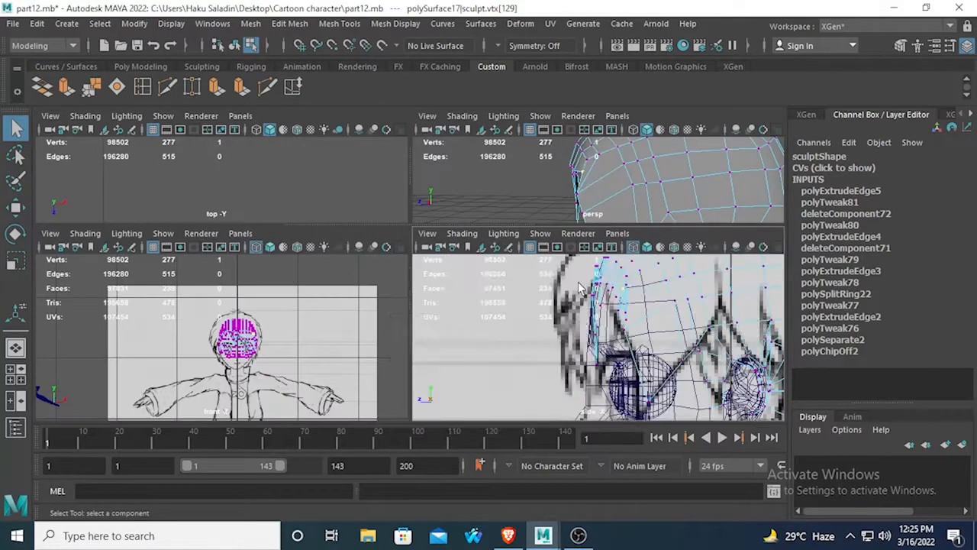
key("space")
left_click(15, 206)
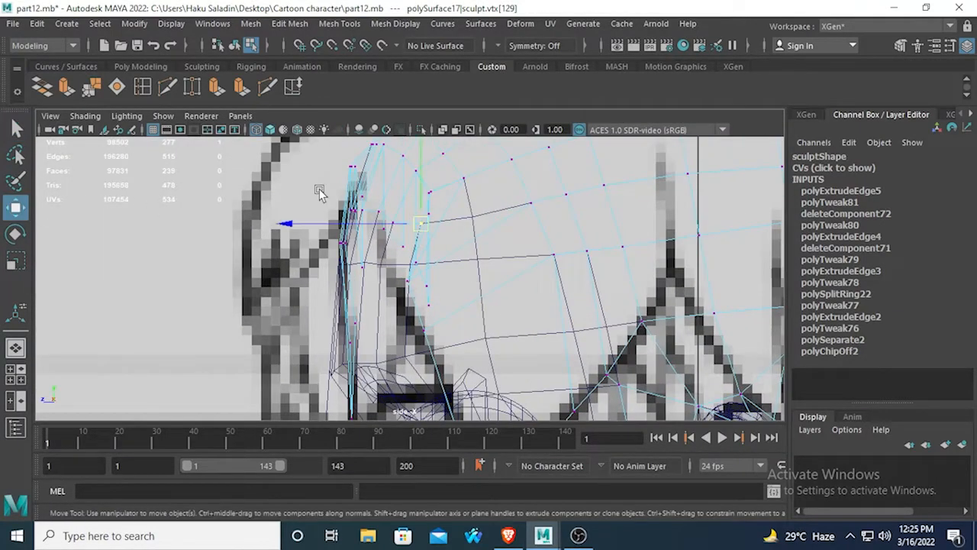
scroll(418, 219, "up", 2)
left_click_drag(424, 215, 412, 231)
Step: Examine the front hairline against the front drawing and in perspective, selecting its edge beside the centre parting
key("space")
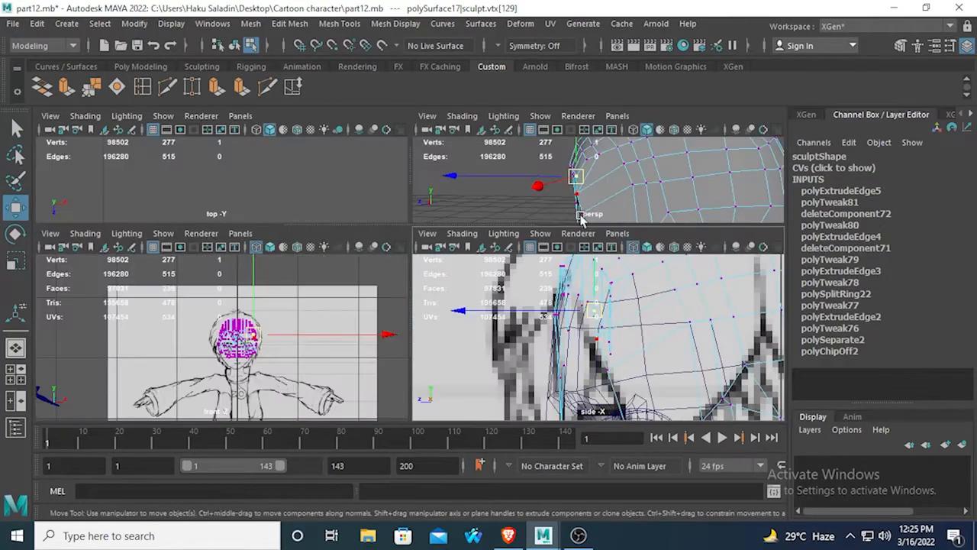
key("space")
left_click_drag(617, 191, 406, 296, "alt")
key("space")
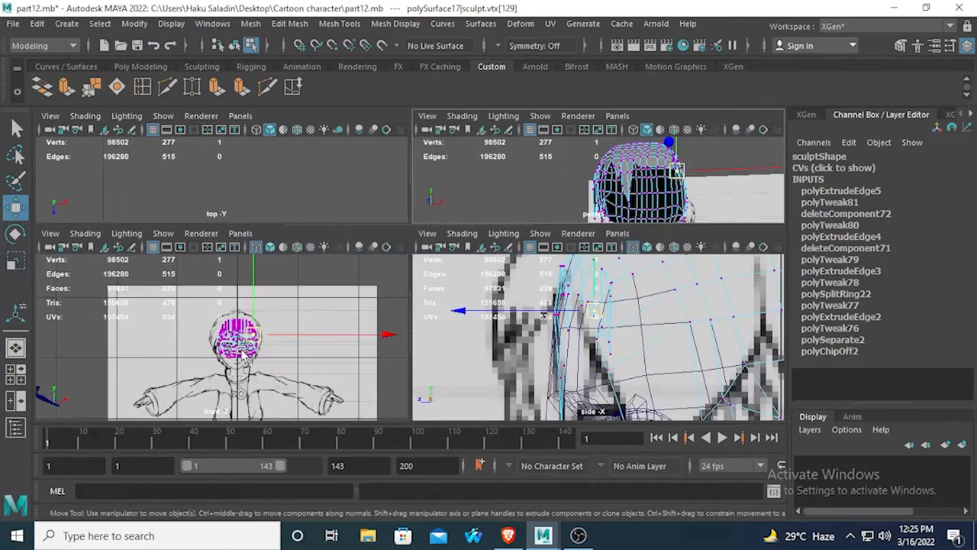
key("space")
scroll(323, 327, "up", 5)
scroll(565, 264, "up", 2)
middle_click_drag(566, 264, 500, 262, "alt")
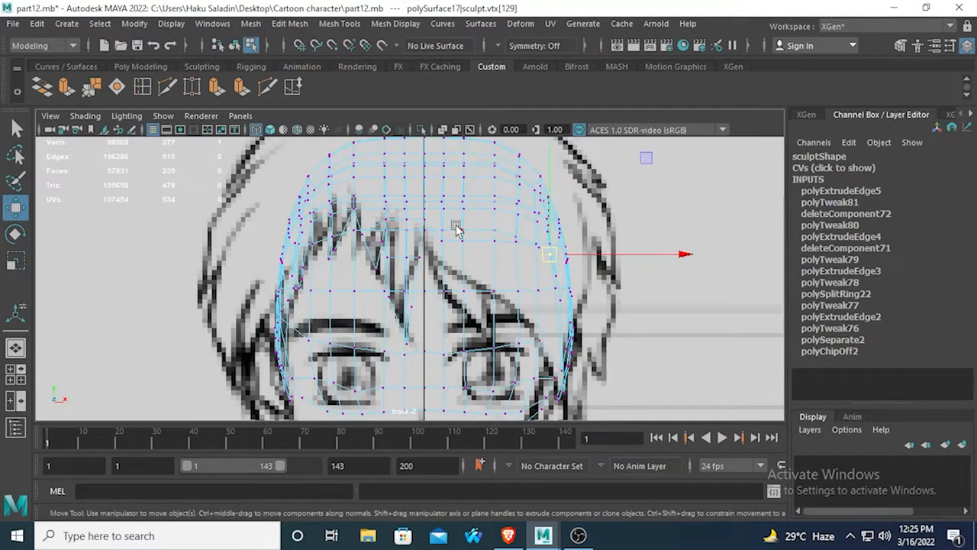
scroll(471, 256, "up", 2)
middle_click_drag(471, 256, 412, 230, "alt")
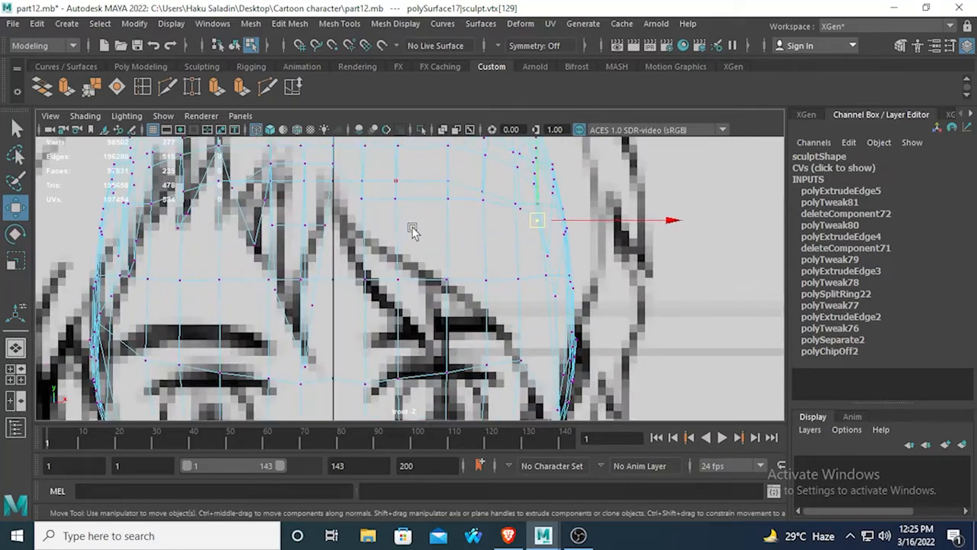
right_click(378, 190)
right_click_drag(374, 194, 365, 97)
left_click(386, 200)
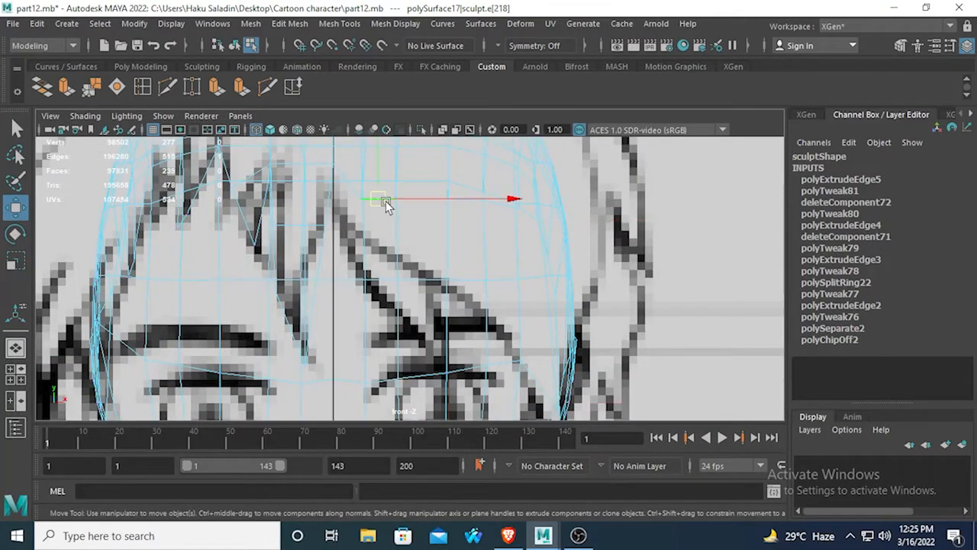
key("space")
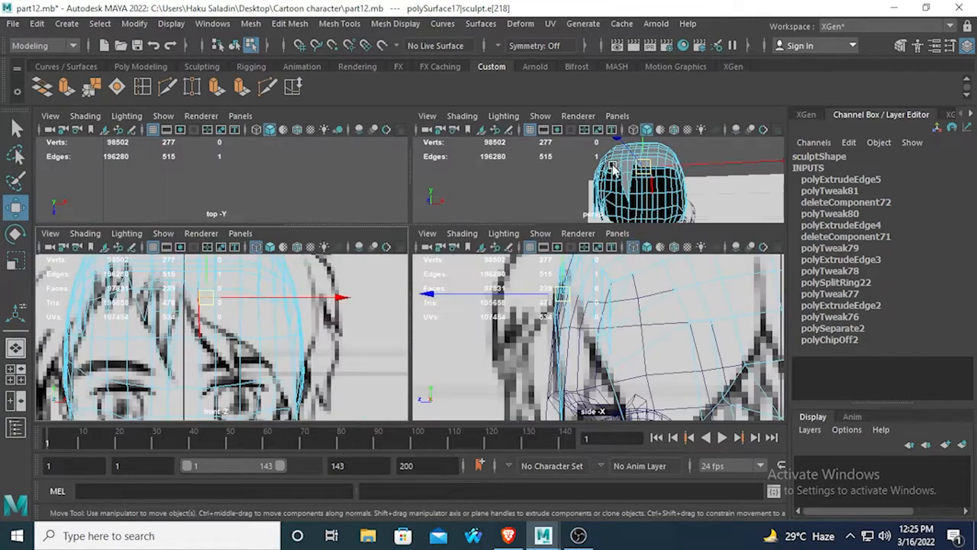
key("space")
scroll(518, 237, "up", 3)
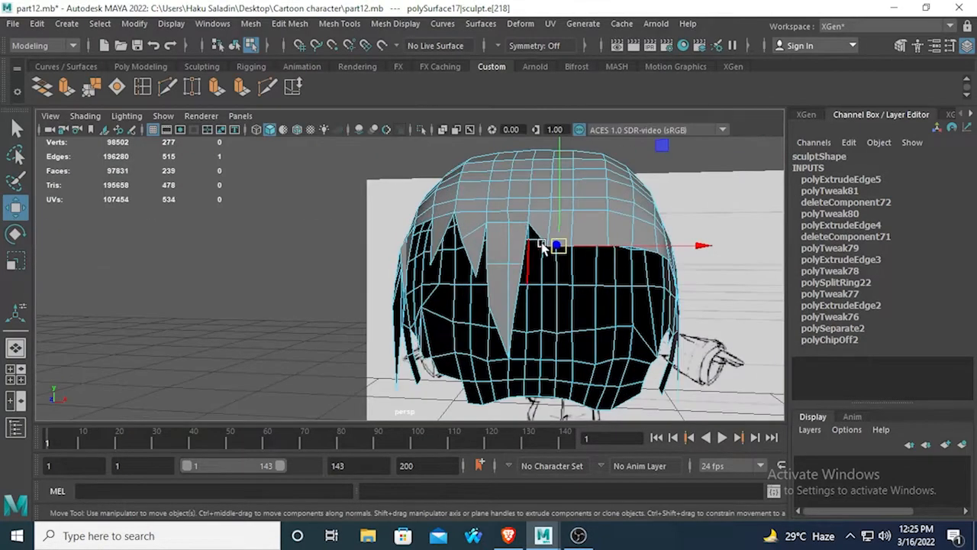
Step: Lower the first two front hairline vertices beside the centre parting onto the drawn fringe outline in the front view
right_click_drag(545, 153, 494, 156)
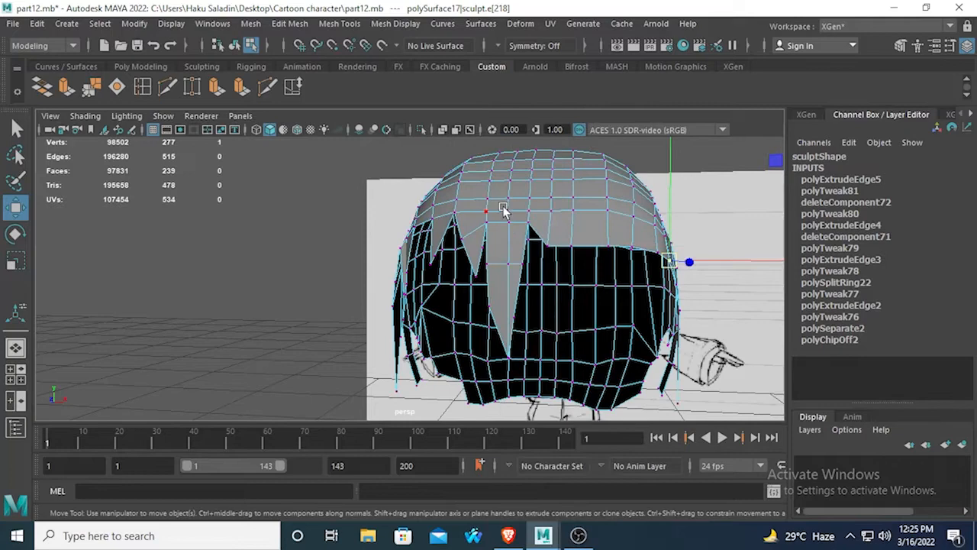
left_click(545, 238)
key("space")
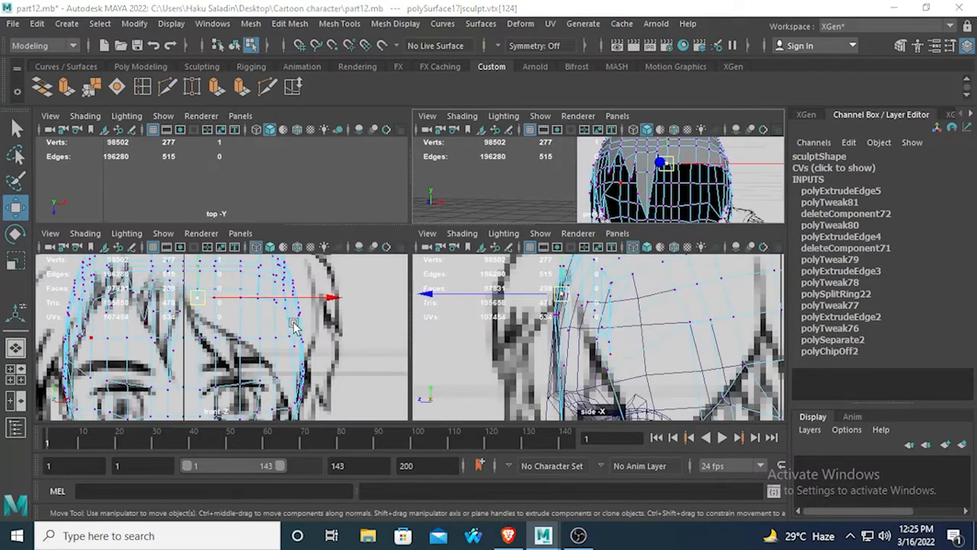
key("space")
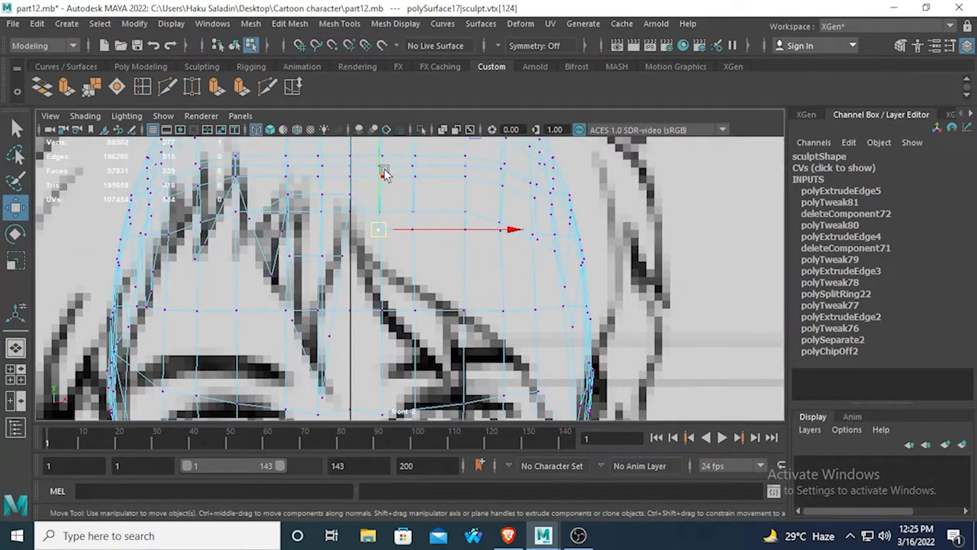
left_click_drag(383, 174, 408, 231)
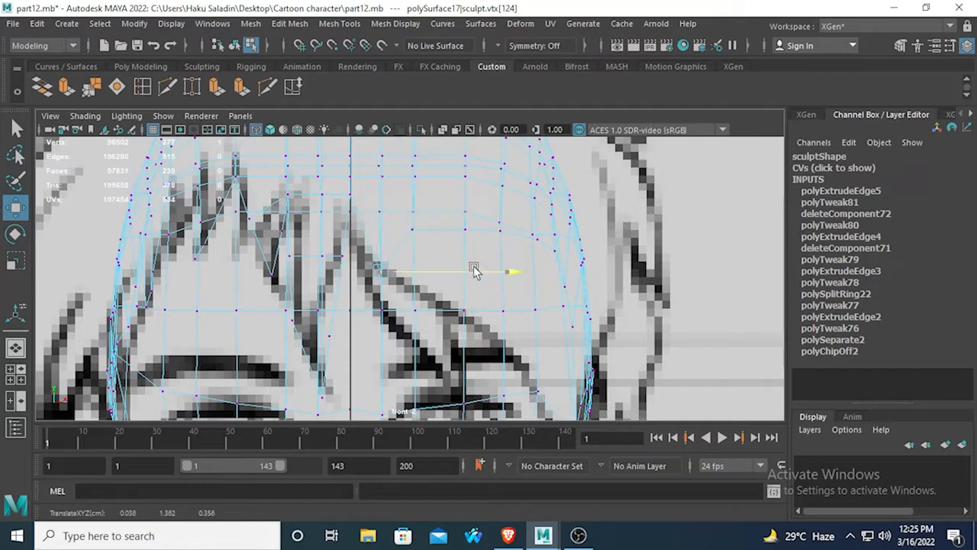
left_click(410, 230)
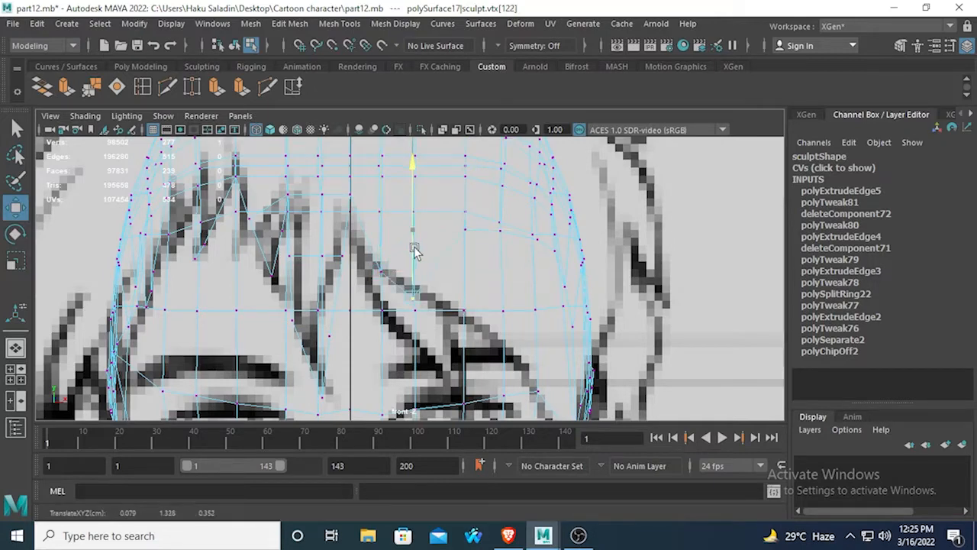
Step: Lower the following front hairline vertices one by one onto the drawn fringe outline sweeping toward the temple in the front view
left_click_drag(412, 251, 426, 243)
left_click(465, 211)
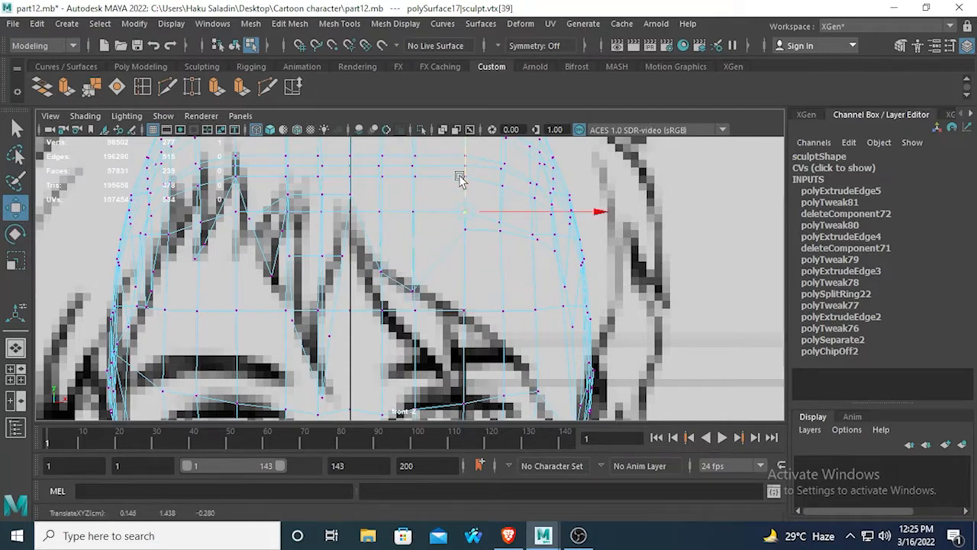
left_click(463, 231)
left_click_drag(460, 181, 466, 271)
left_click(498, 229)
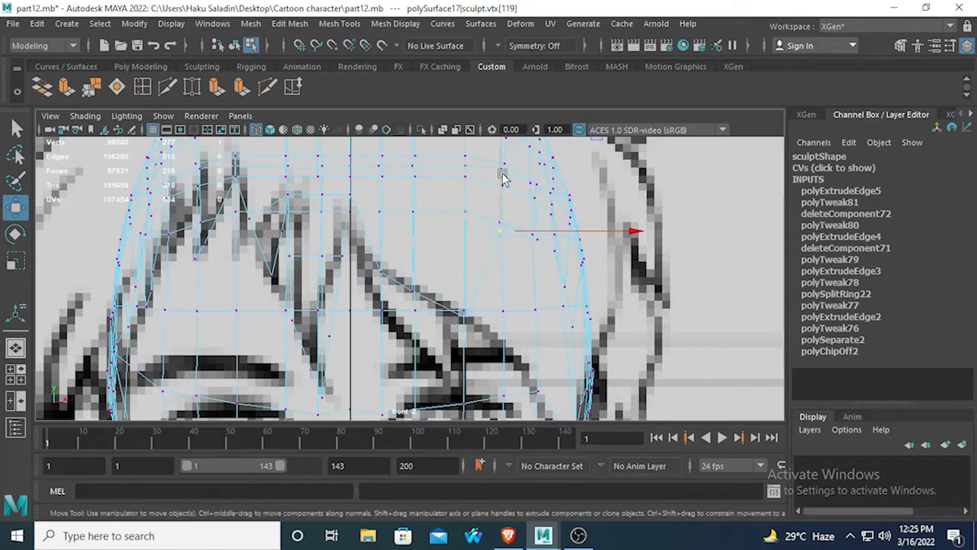
left_click_drag(494, 224, 495, 279)
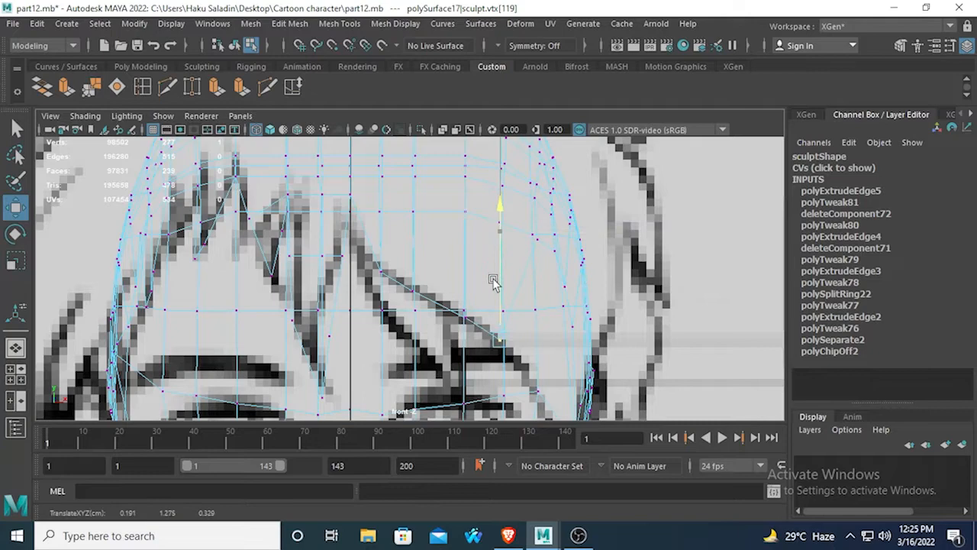
left_click(533, 252)
left_click_drag(532, 190, 540, 331)
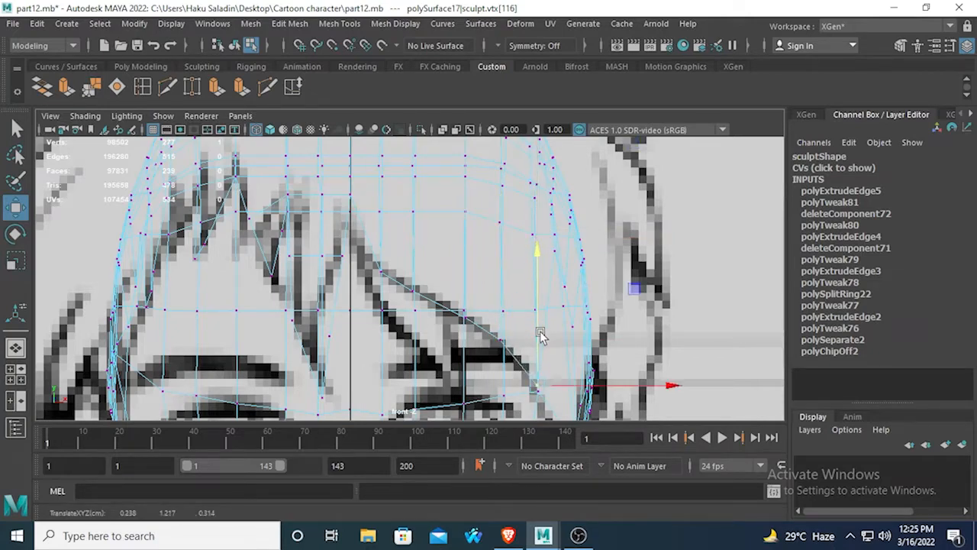
Step: Pick the next hairline vertex outward from the lowered fringe in perspective and lower it to the fringe tip in the front view
key("space")
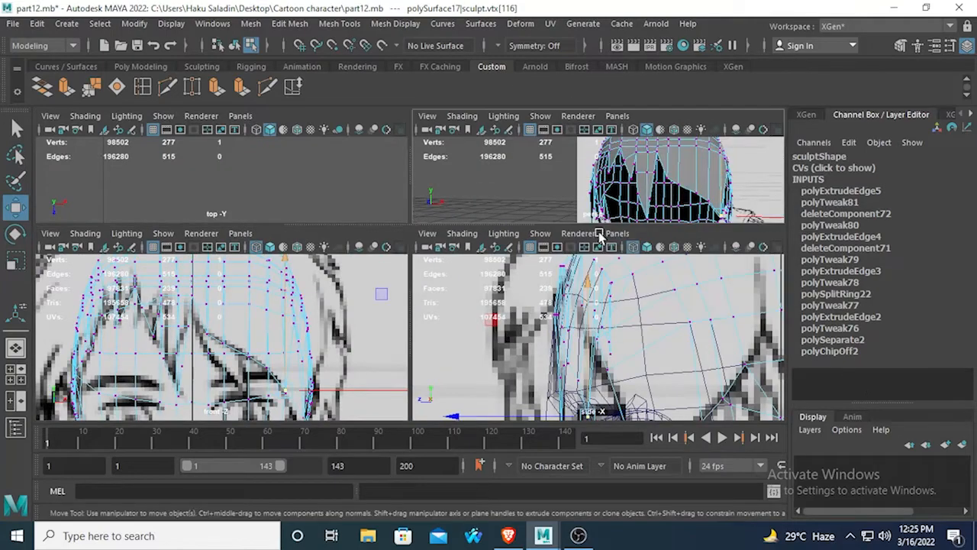
key("space")
left_click_drag(561, 240, 578, 286, "alt")
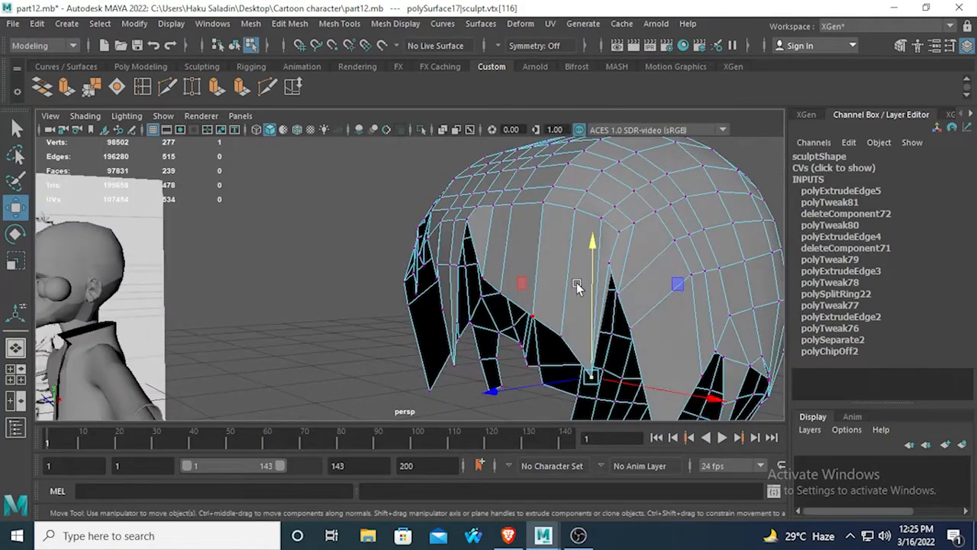
left_click(615, 266)
key("space")
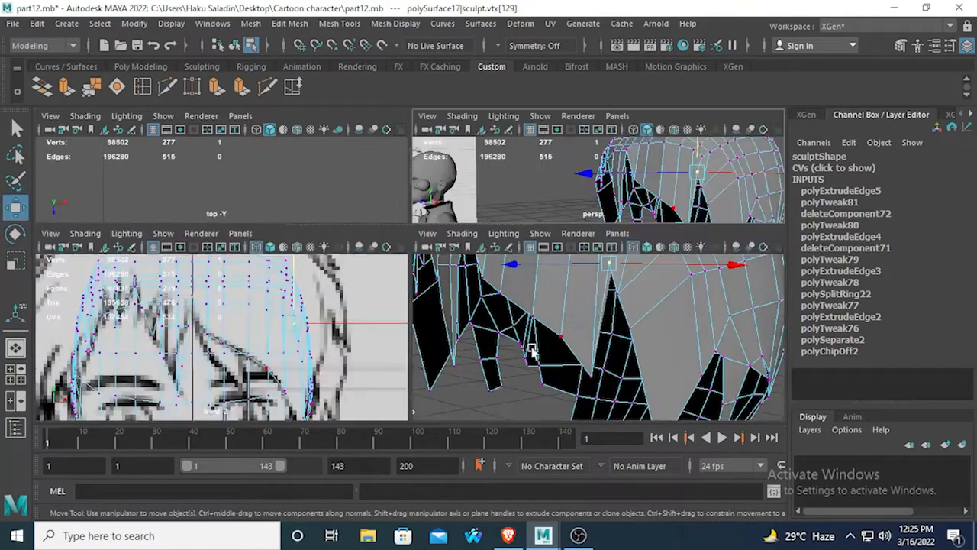
key("space")
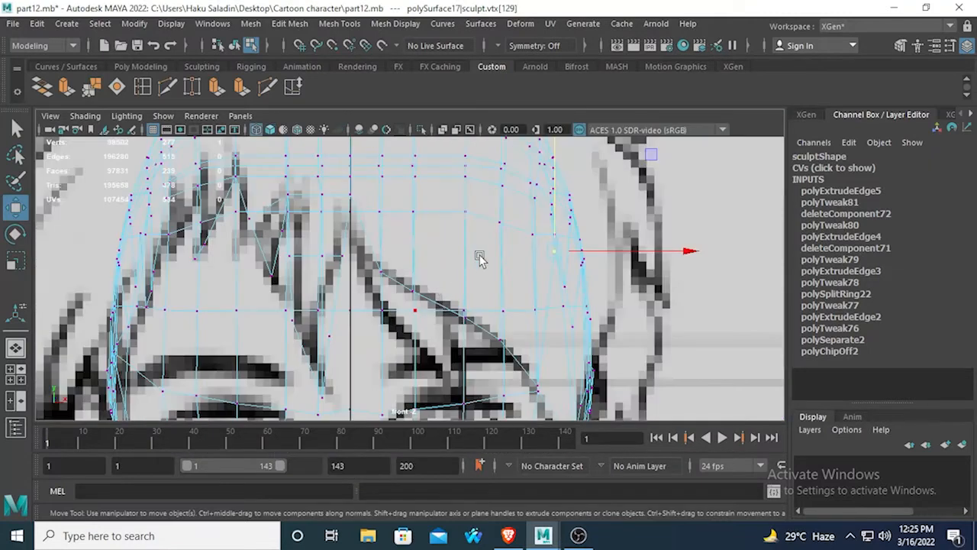
left_click_drag(560, 186, 554, 327)
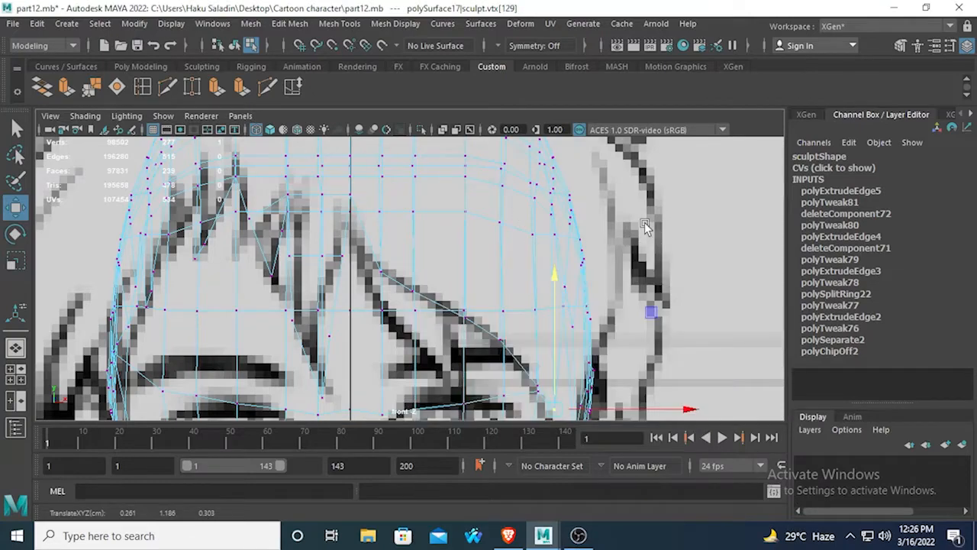
Step: Select the remaining raised vertex at the fringe's outer corner and pull it down beside the fringe tip in the front view
key("space")
key("space")
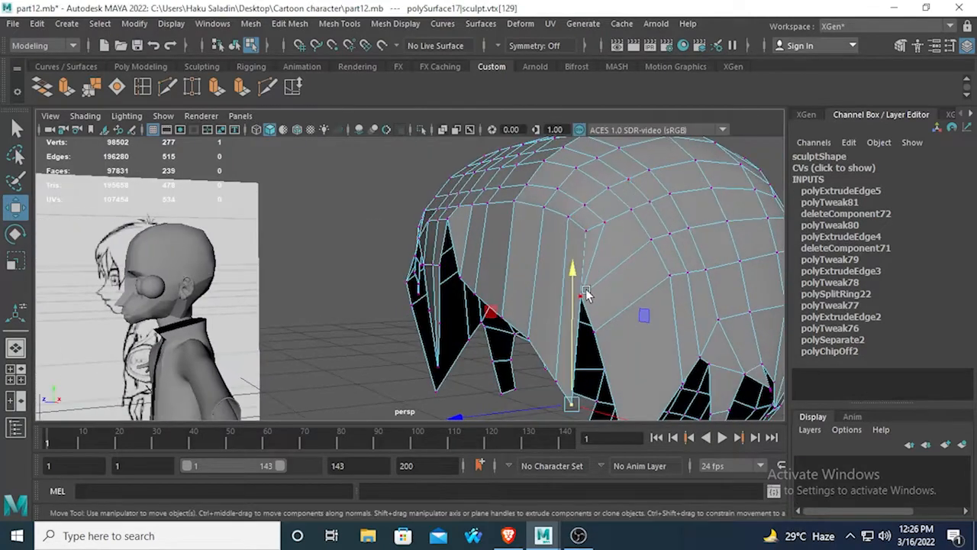
left_click(586, 293)
key("space")
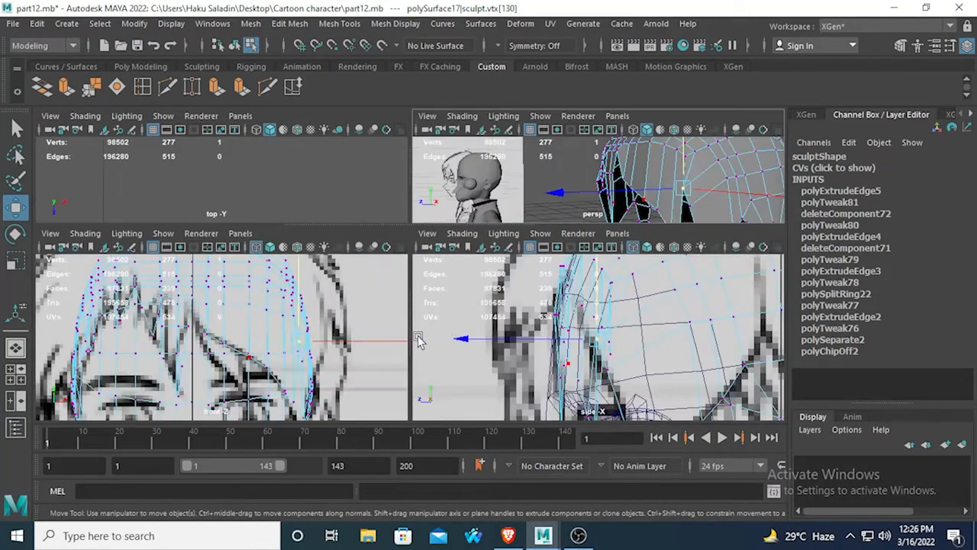
key("space")
left_click_drag(559, 190, 576, 326)
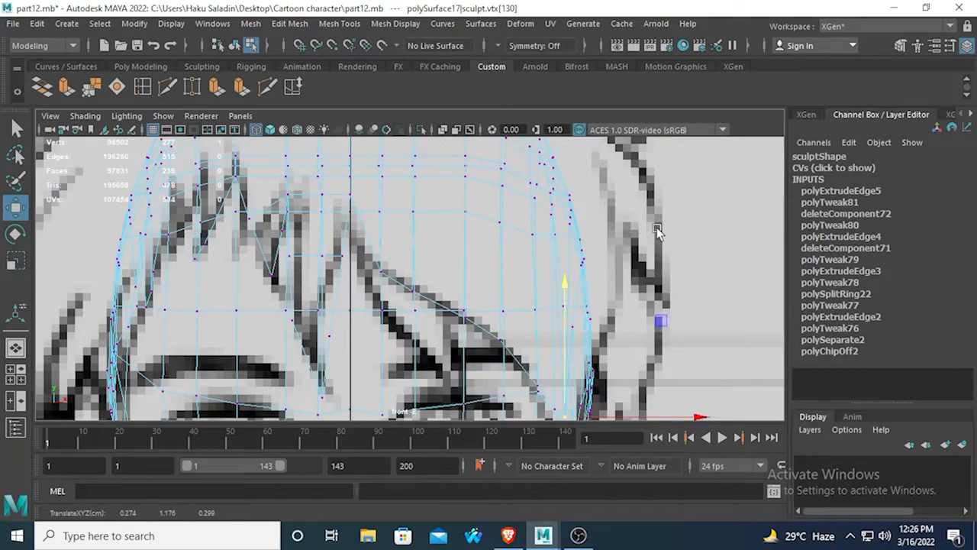
Step: Shift the notch vertex between the lowered fringe and the side strand backward in perspective
key("space")
key("space")
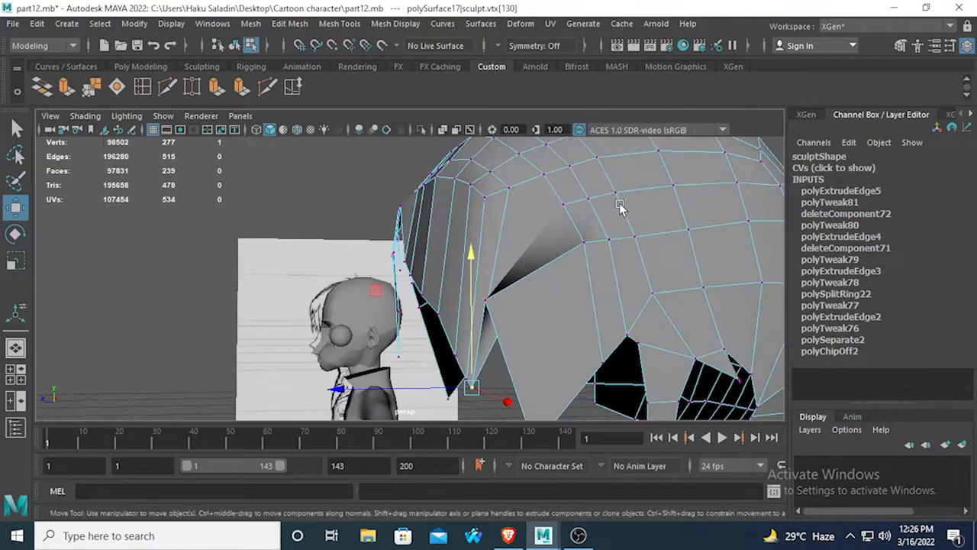
left_click(486, 307)
left_click(487, 301)
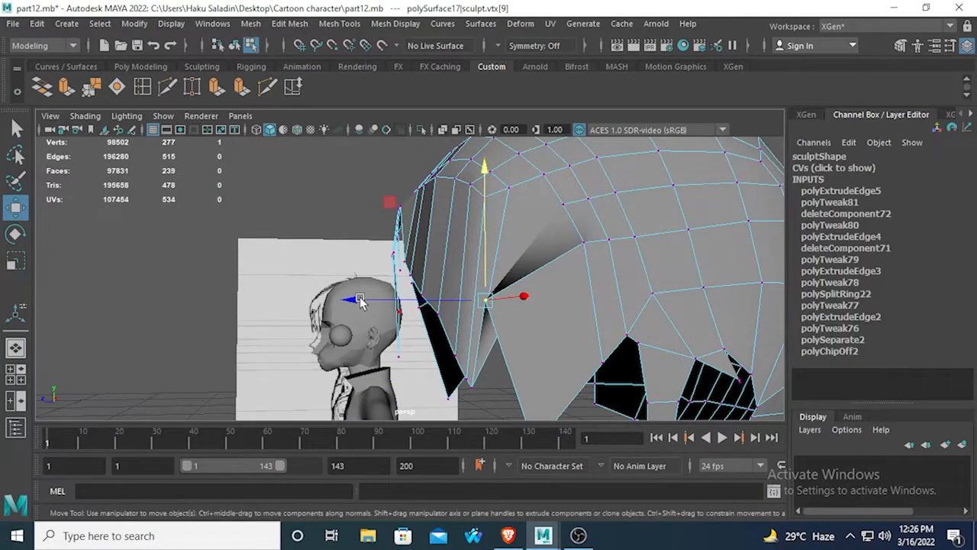
left_click_drag(357, 301, 388, 300)
left_click_drag(448, 317, 425, 261, "alt")
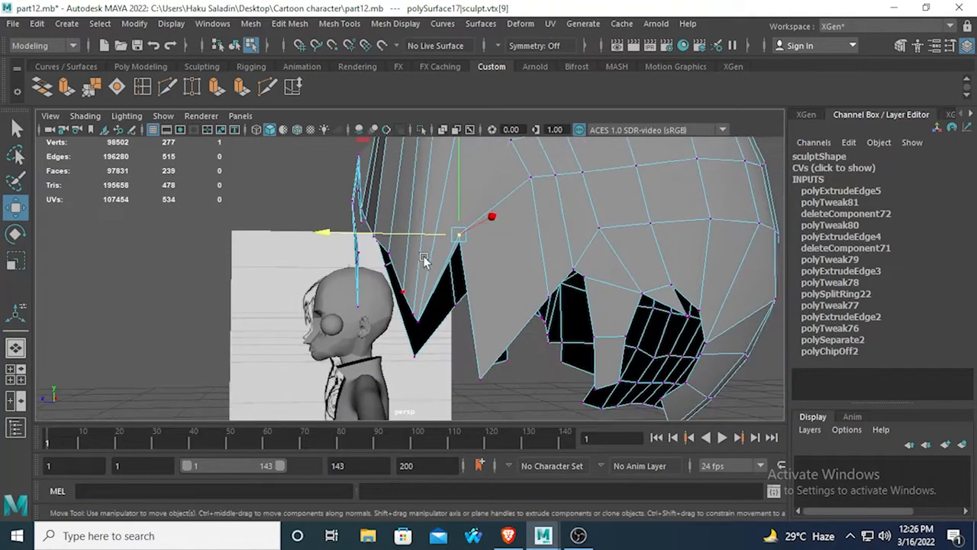
left_click_drag(432, 332, 499, 318, "alt")
Step: Preview the hair mesh smoothed, examine the fringe and side strands all round, and return to the unsmoothed display
key("3")
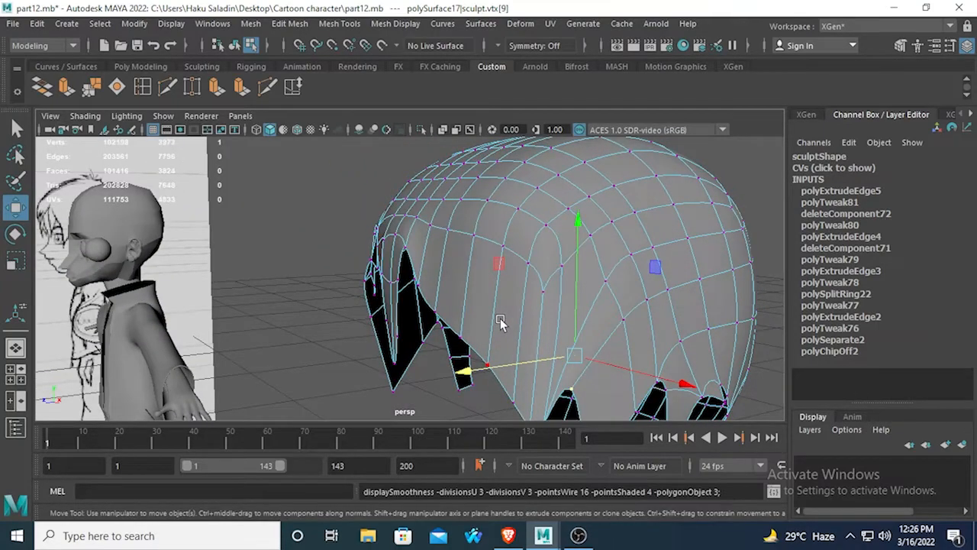
scroll(577, 317, "down", 4)
left_click(383, 374)
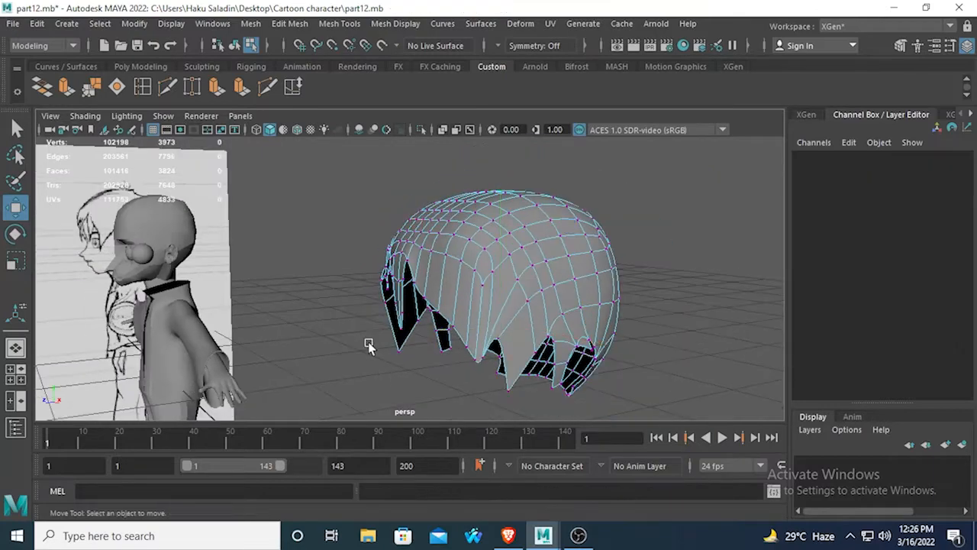
left_click_drag(369, 344, 523, 375, "alt")
middle_click_drag(524, 375, 386, 343, "alt")
scroll(387, 343, "up", 3)
left_click_drag(387, 343, 427, 328, "alt")
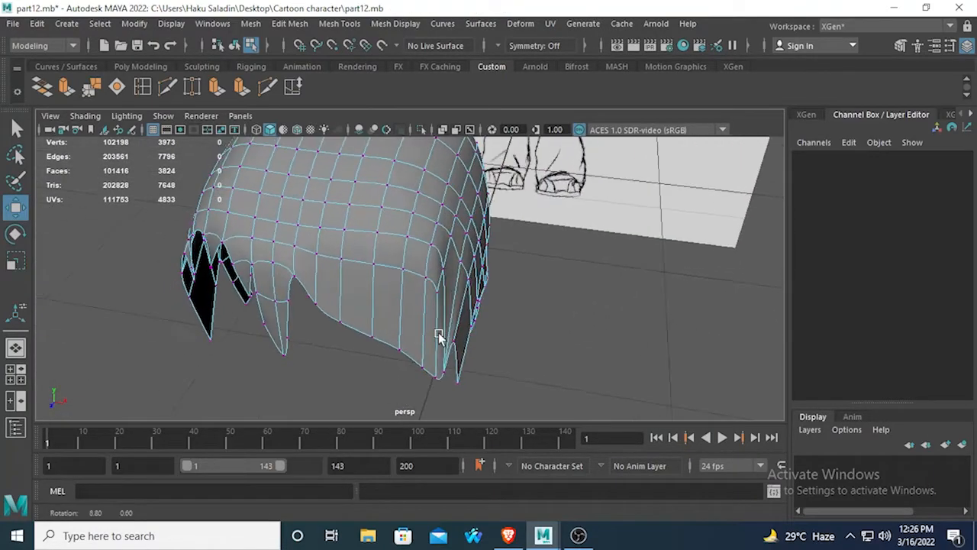
left_click(445, 275)
key("1")
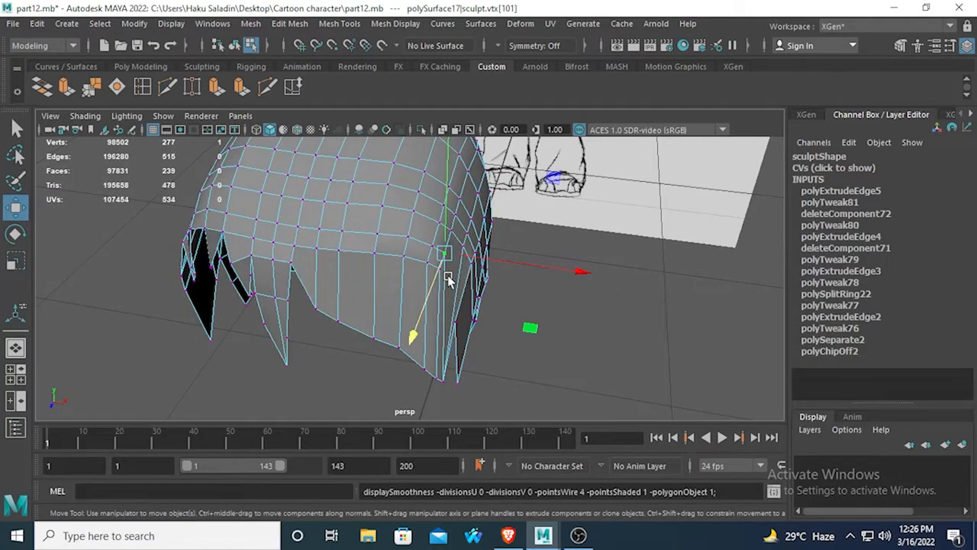
left_click_drag(406, 276, 300, 240, "alt")
scroll(391, 225, "up", 2)
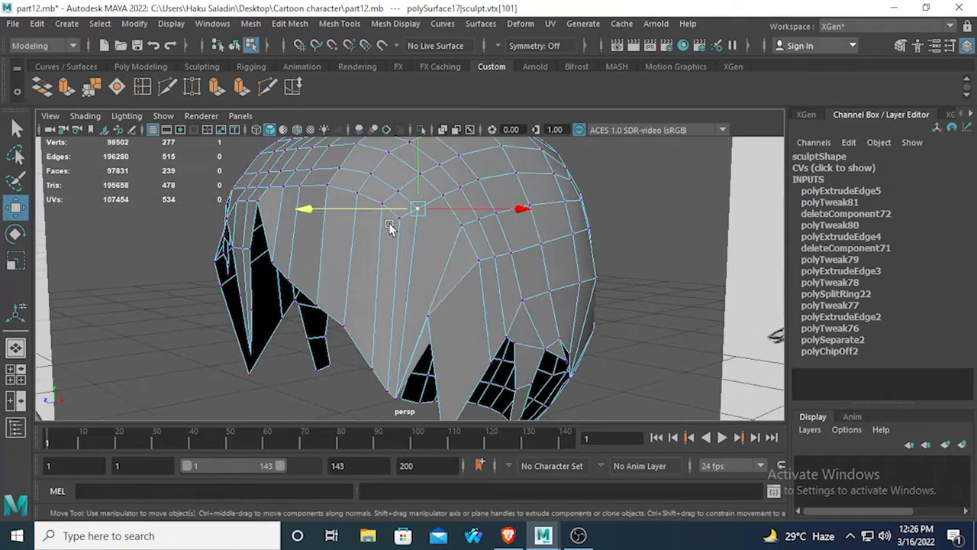
left_click_drag(391, 225, 370, 249, "alt")
left_click_drag(432, 333, 415, 311, "alt")
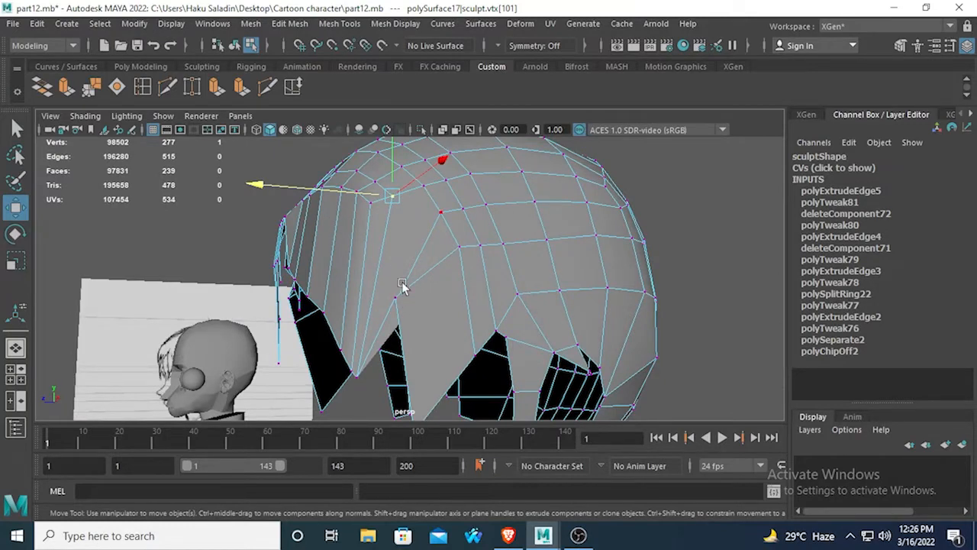
Step: Move the notch vertex between the fringe and side strand further back and down in the side view
left_click(394, 297)
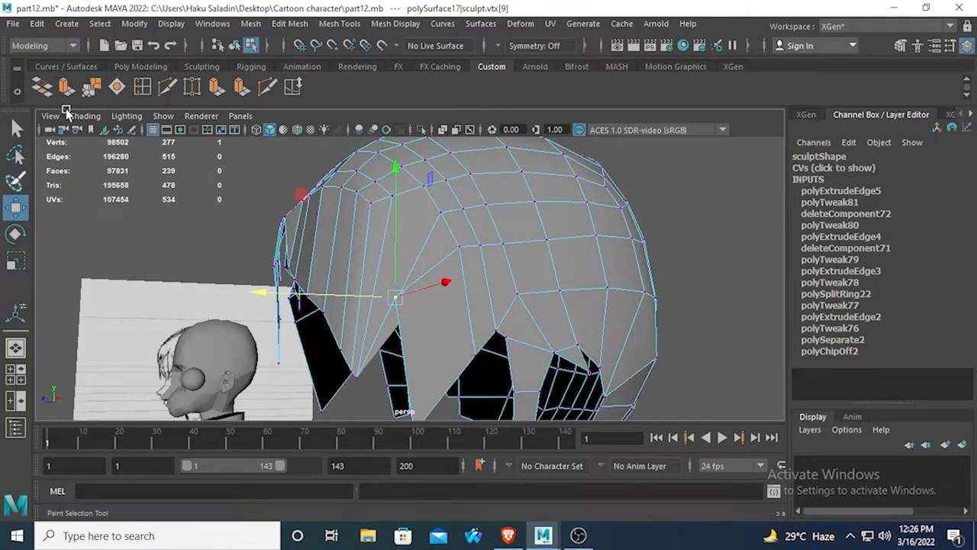
key("space")
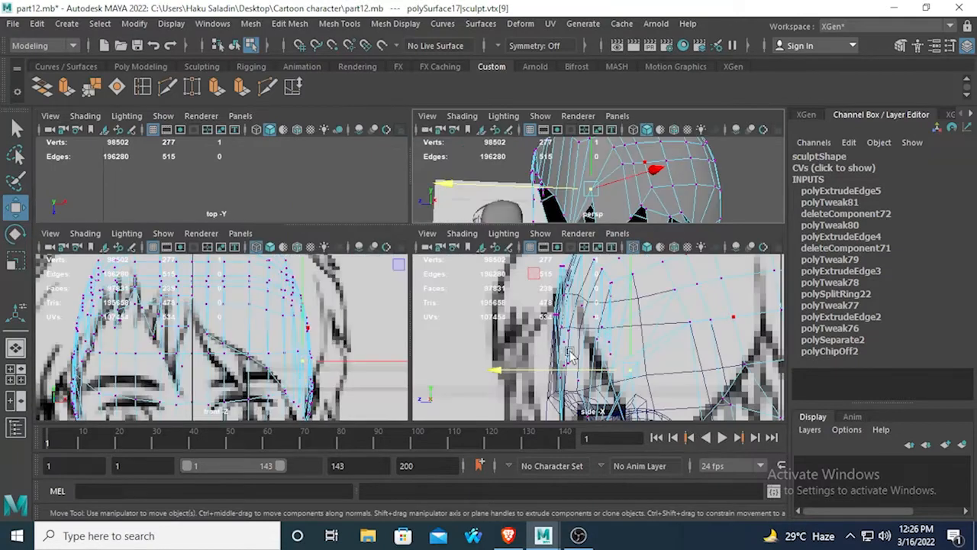
key("space")
left_click_drag(281, 289, 299, 288)
left_click_drag(432, 171, 431, 201)
key("space")
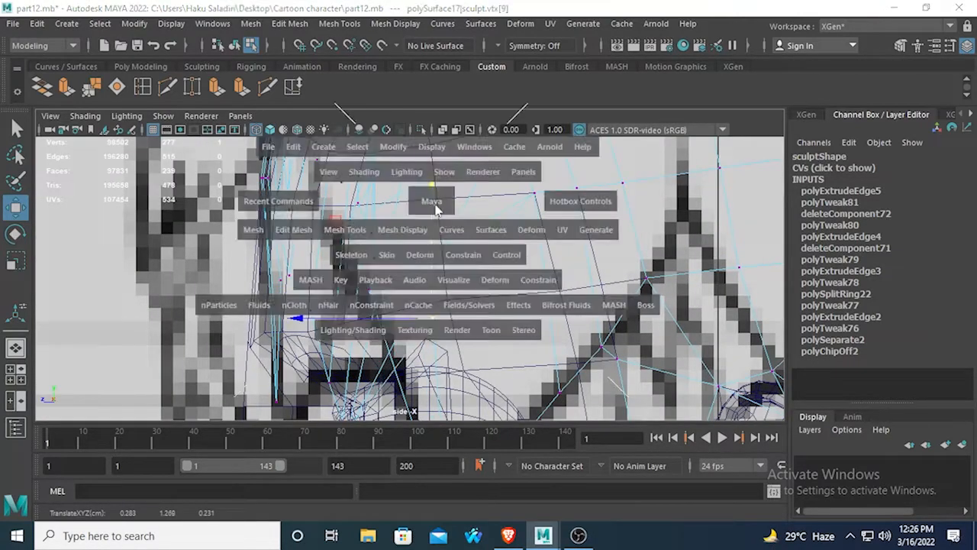
key("space")
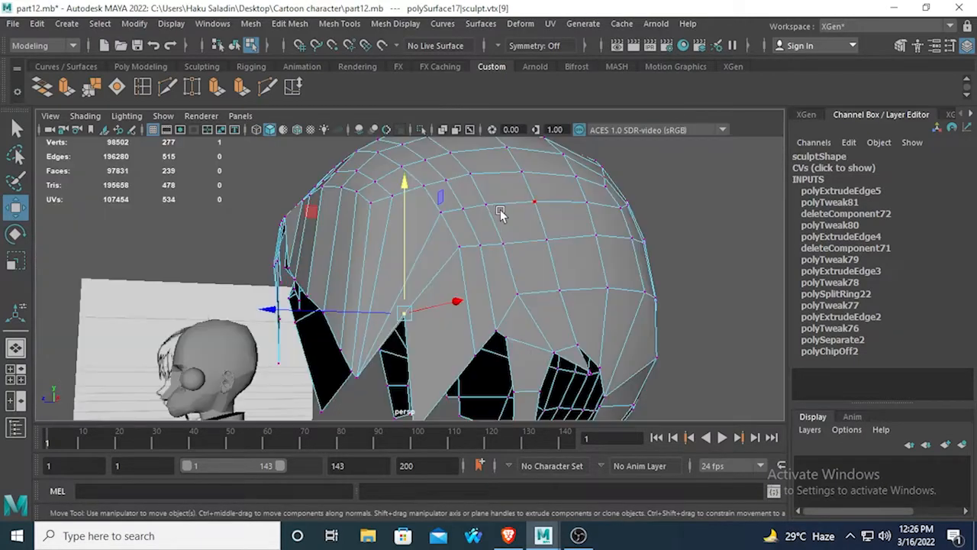
Step: Try inserting an edge loop across the long fringe faces beside the parting, and undo it
left_click_drag(502, 211, 621, 224, "alt")
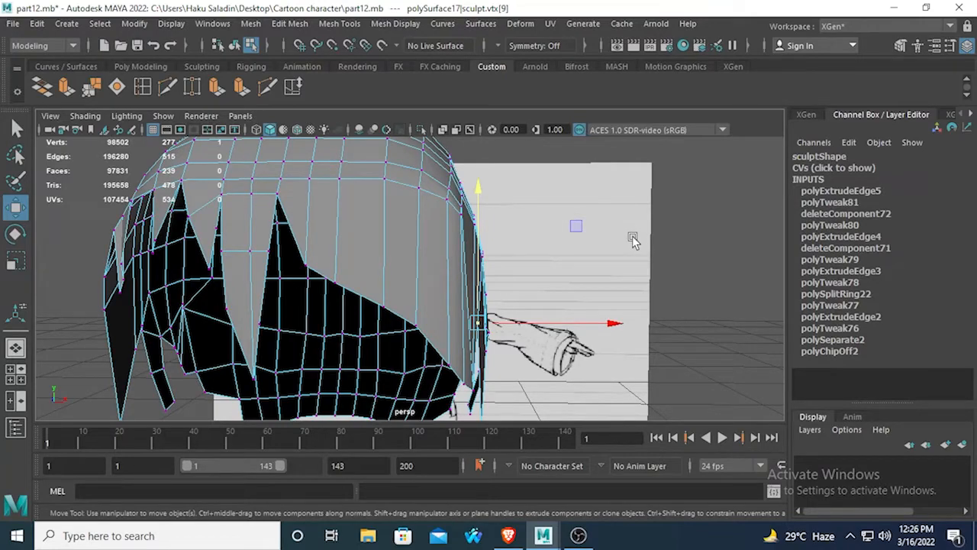
mouse_move(632, 236)
left_mouse_down("alt")
mouse_move(479, 250)
mouse_move(521, 250)
left_mouse_up("alt")
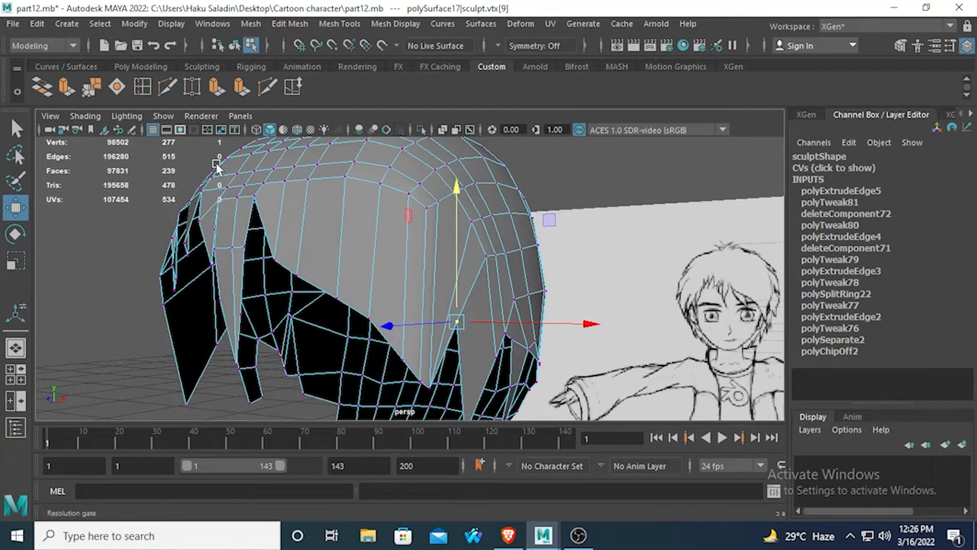
left_click(142, 86)
left_click_drag(217, 166, 280, 208, "alt")
left_click(283, 211)
key("ctrl+z")
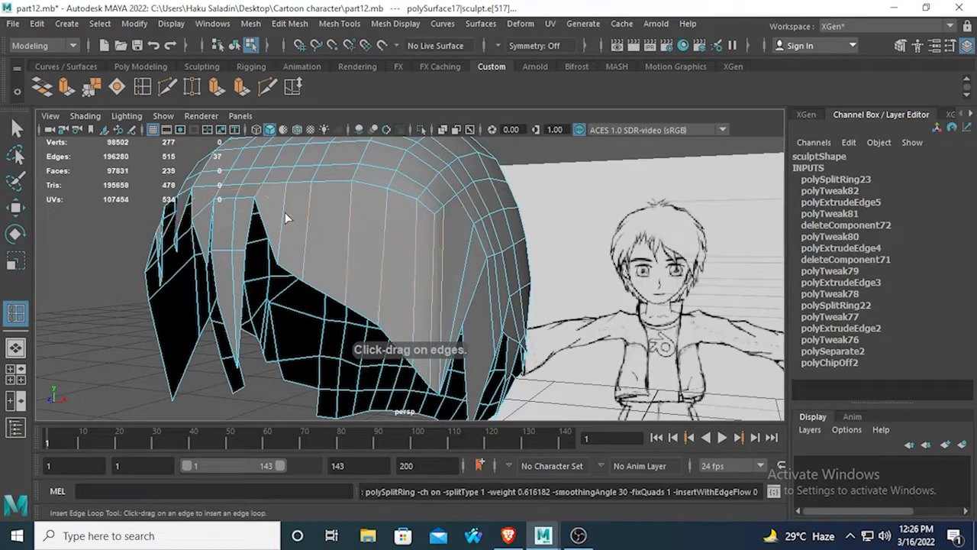
left_click(267, 87)
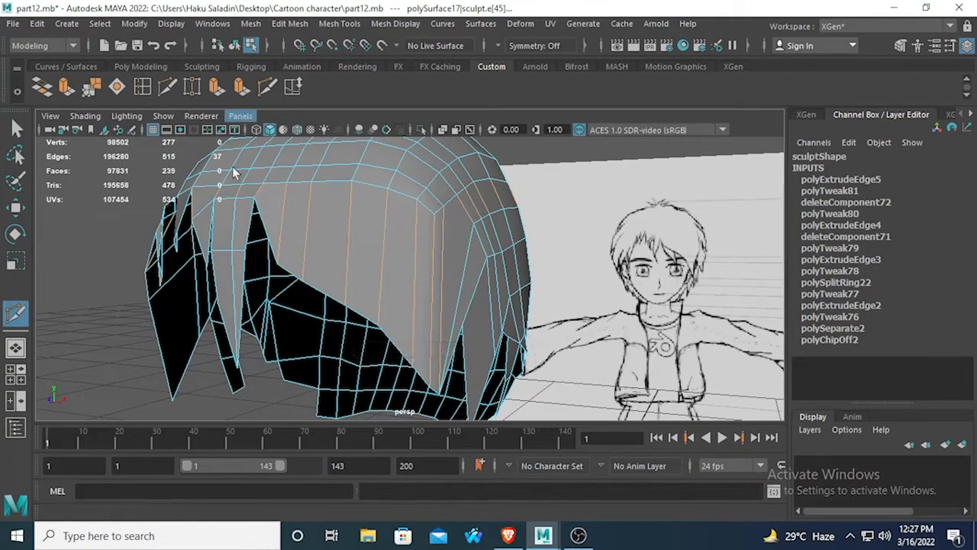
left_click_drag(283, 219, 334, 235, "alt")
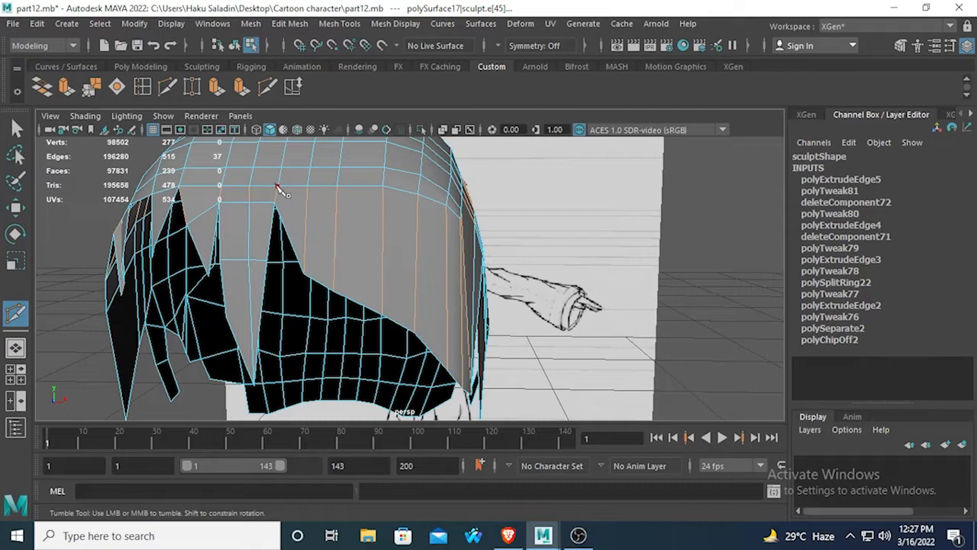
left_click(17, 128)
Step: Examine the hair mesh from the side in perspective and compare it with the whole side drawing of the head
scroll(316, 247, "down", 3)
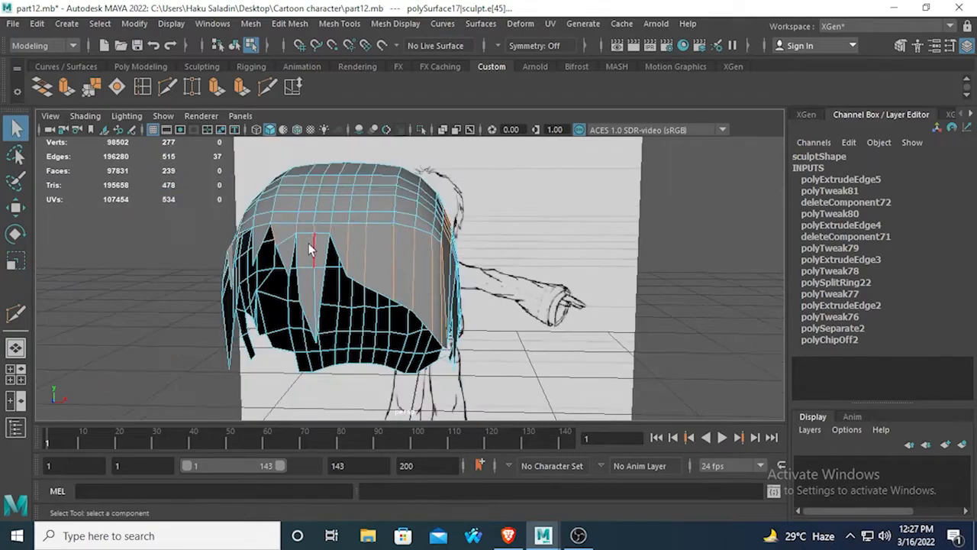
left_click_drag(425, 279, 392, 290, "alt")
left_click_drag(525, 295, 487, 294, "alt")
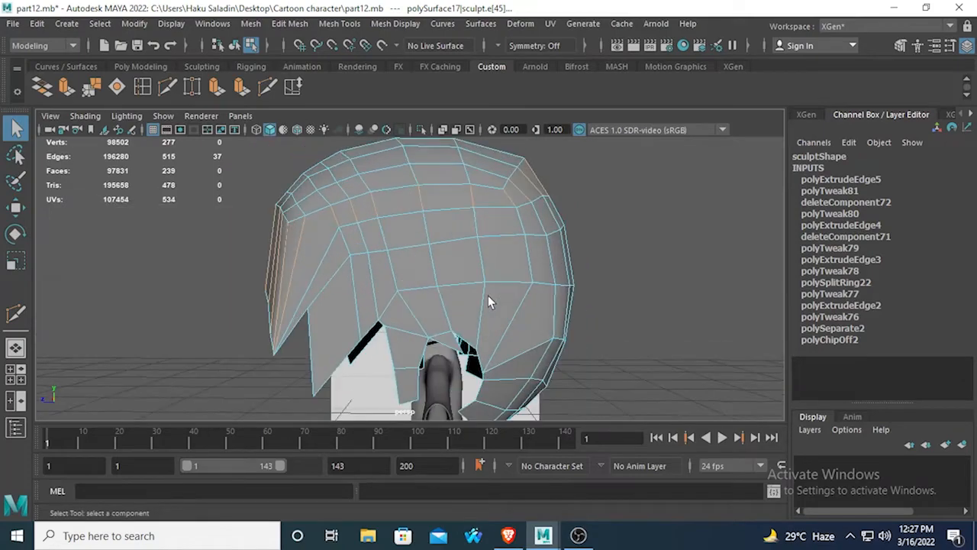
key("space")
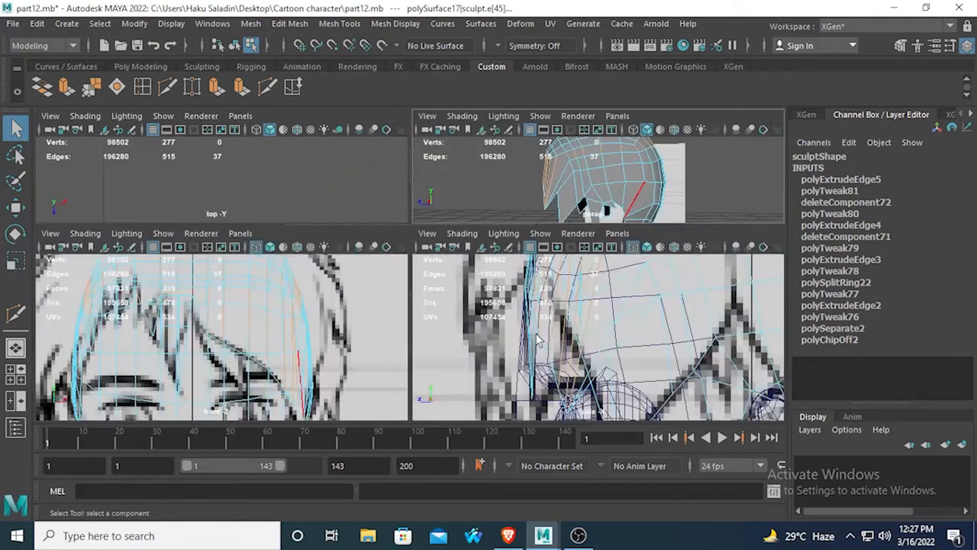
key("space")
key("a")
scroll(511, 292, "up", 5)
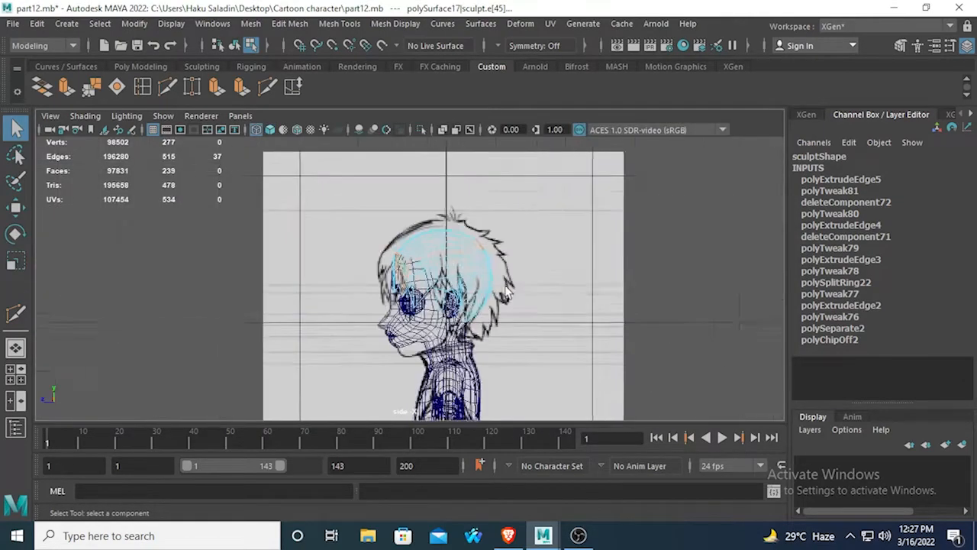
right_click(391, 152)
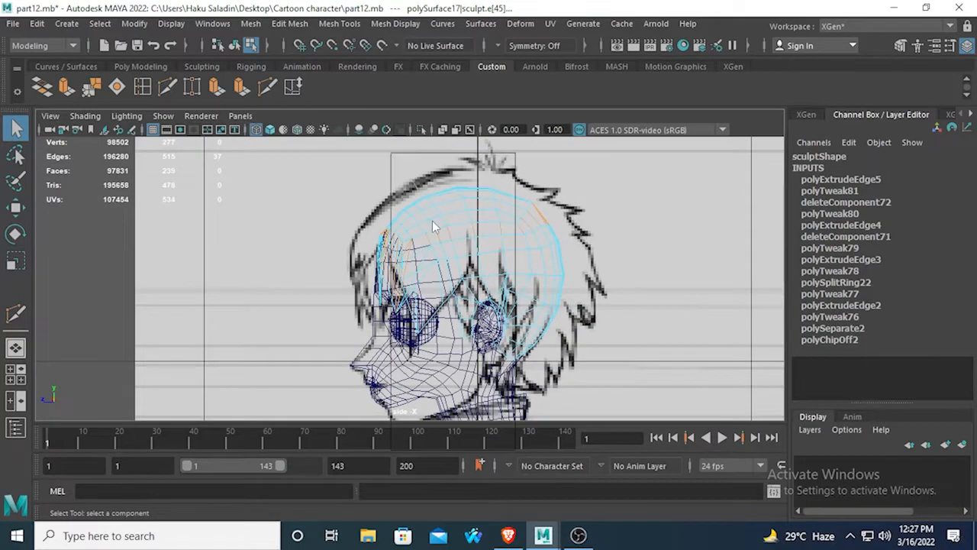
Step: Return the hair mesh to object selection and compare its side strands with the side drawing around the ear, in side and perspective views
left_click(303, 190)
right_click(539, 221)
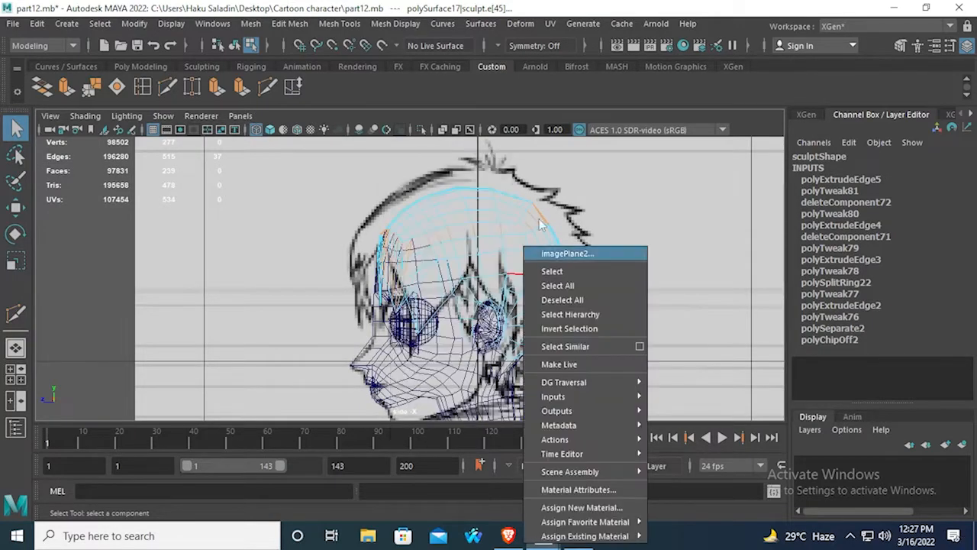
left_click(537, 200)
right_click_drag(516, 206, 460, 120)
scroll(565, 280, "up", 4)
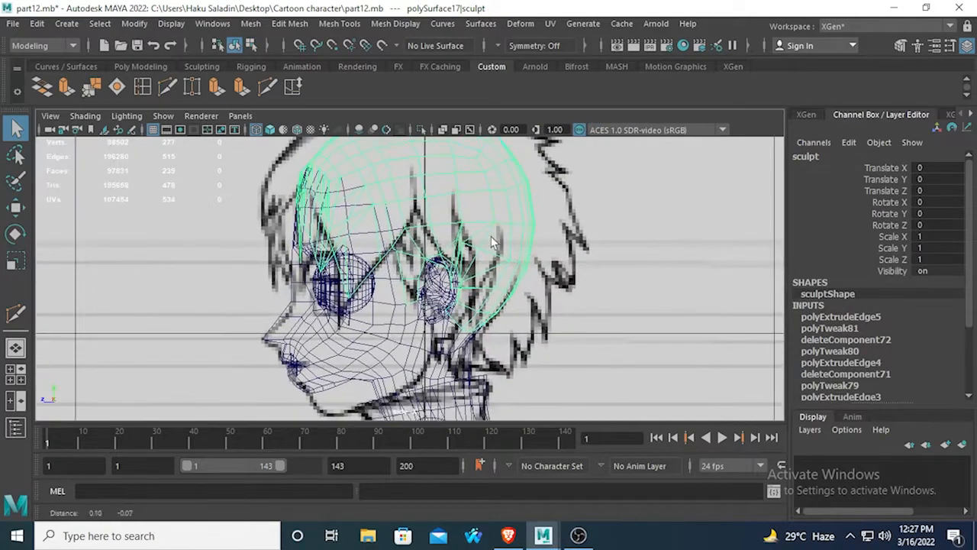
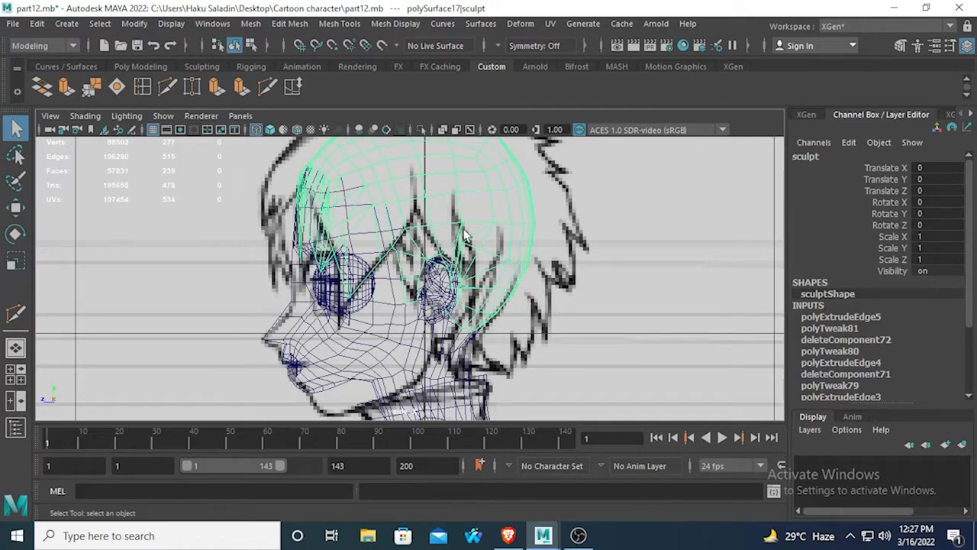
scroll(442, 288, "up", 5)
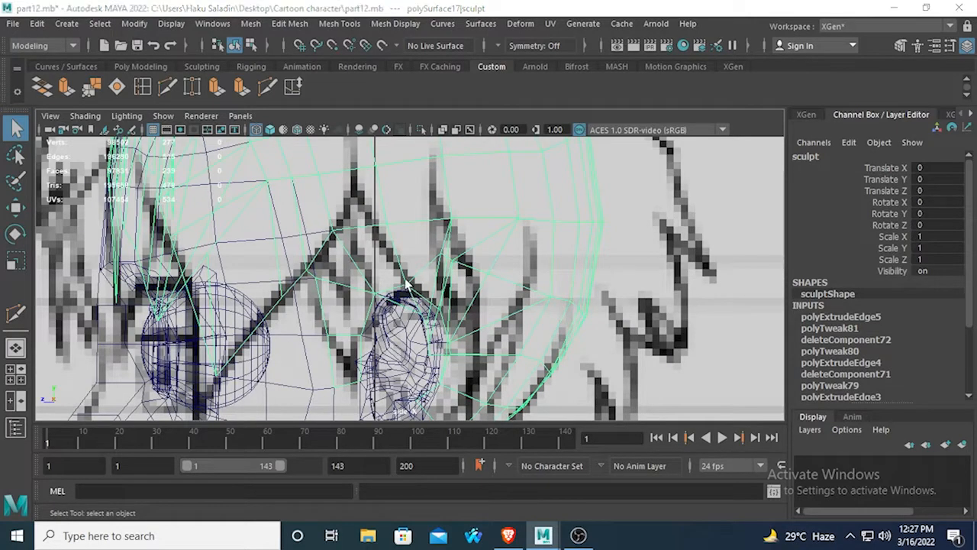
key("space")
key("space")
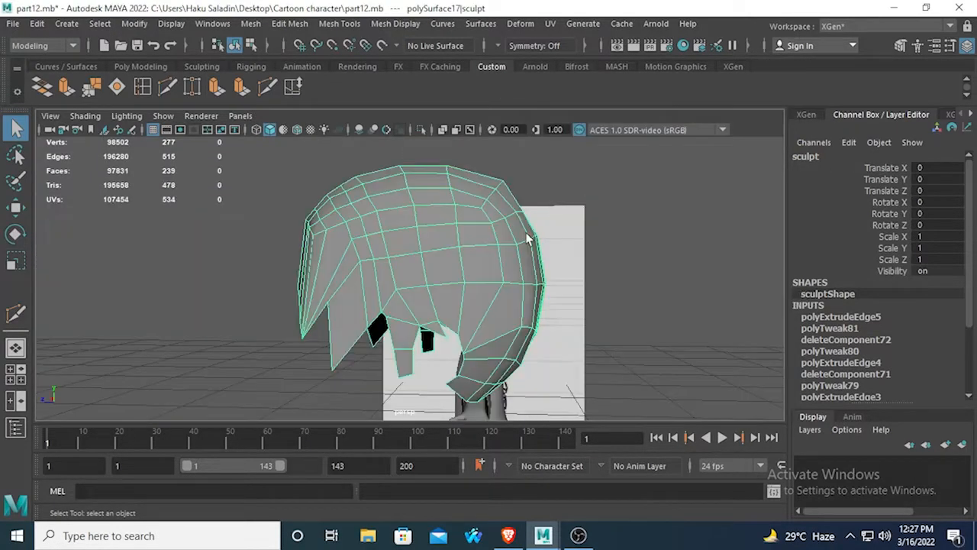
key("space")
key("space")
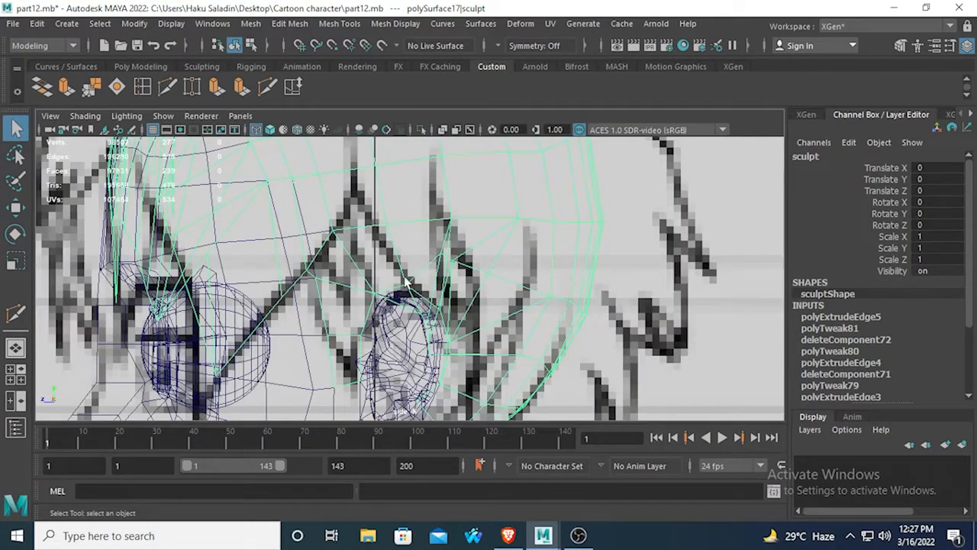
Step: In the side view, move the tip vertices of the strand before the ear back and down, and shift its rear middle vertices slightly forward
right_click(336, 263)
right_click_drag(336, 164, 313, 176)
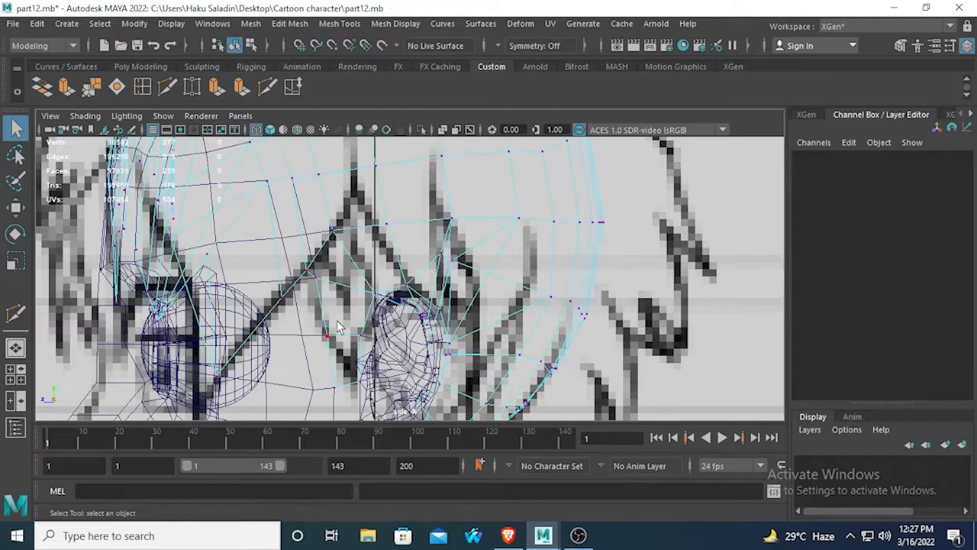
middle_click_drag(341, 328, 327, 228, "alt")
left_click(337, 317)
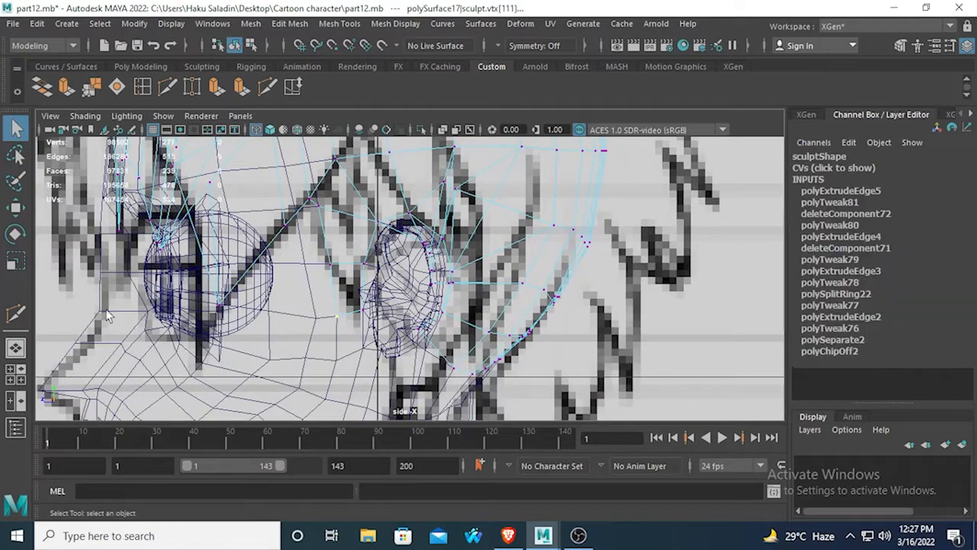
key("w")
left_click_drag(211, 316, 228, 314)
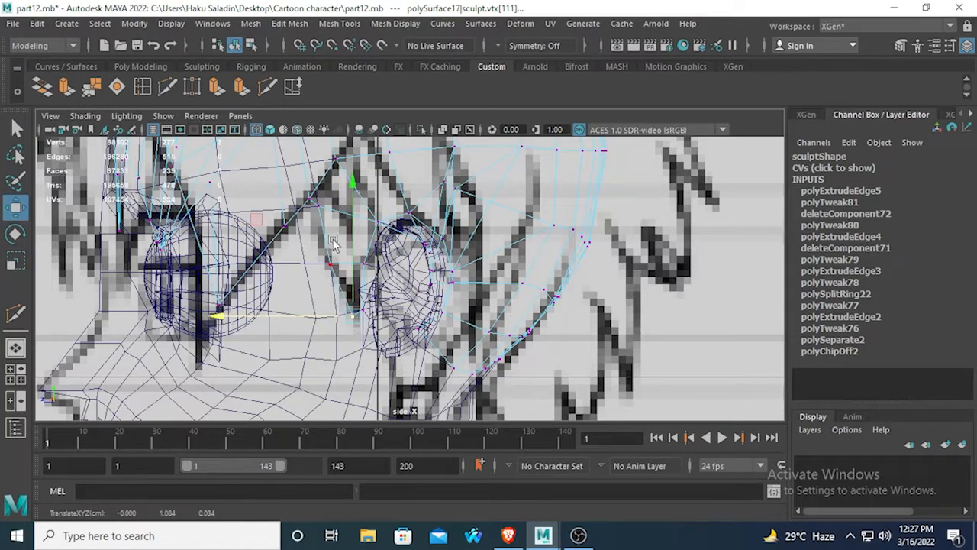
left_click_drag(350, 199, 350, 217)
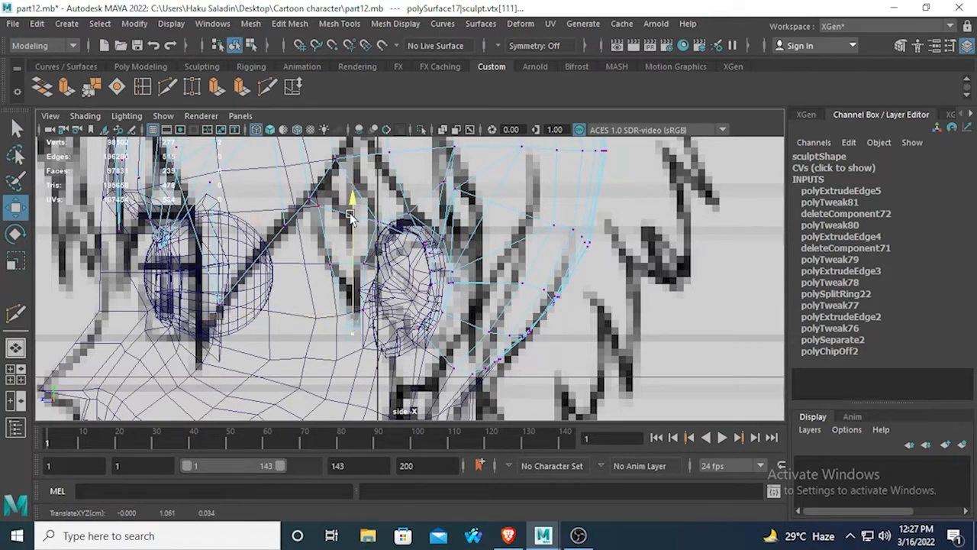
left_click(365, 264)
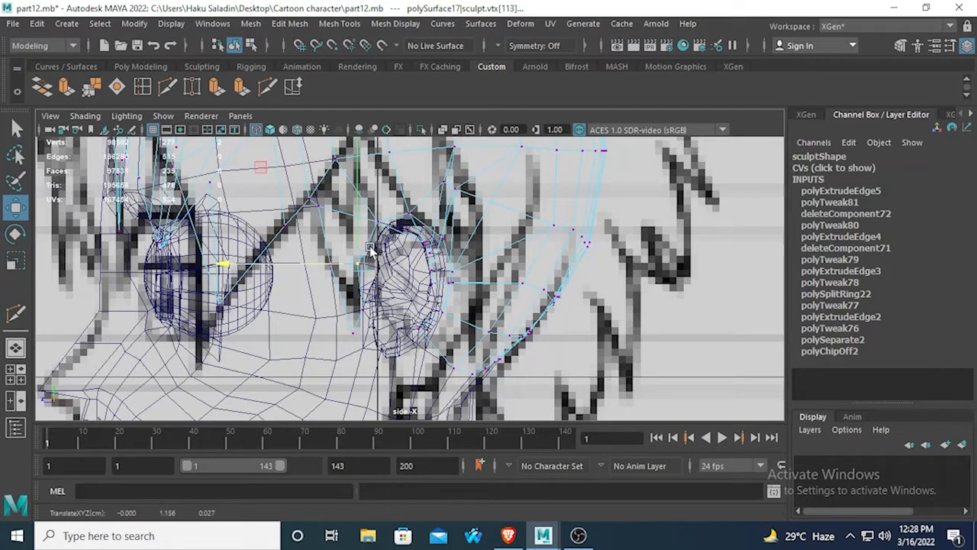
left_click(330, 264)
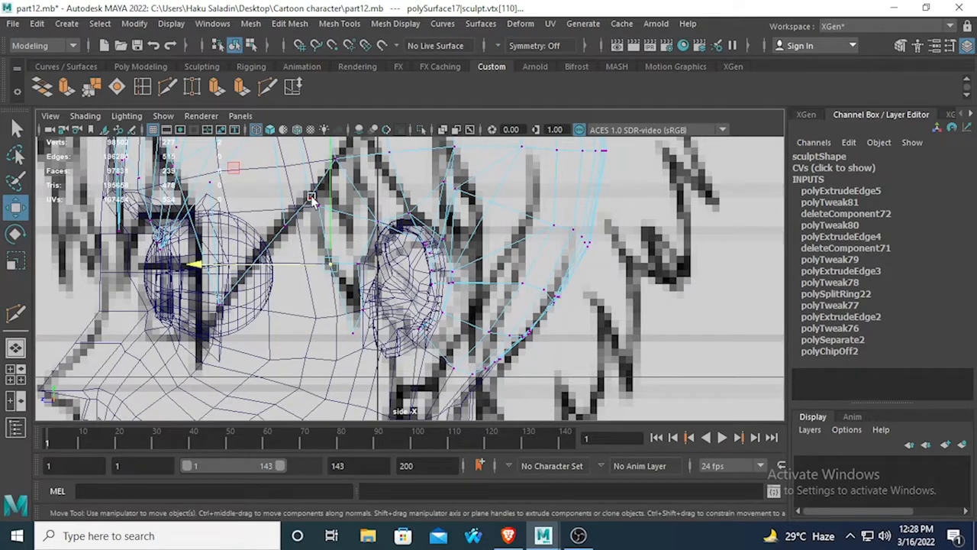
Step: Try moving a single vertex at the notch between the fringe and the side strand slightly forward, and undo the move
left_click(323, 206)
scroll(331, 279, "up", 3)
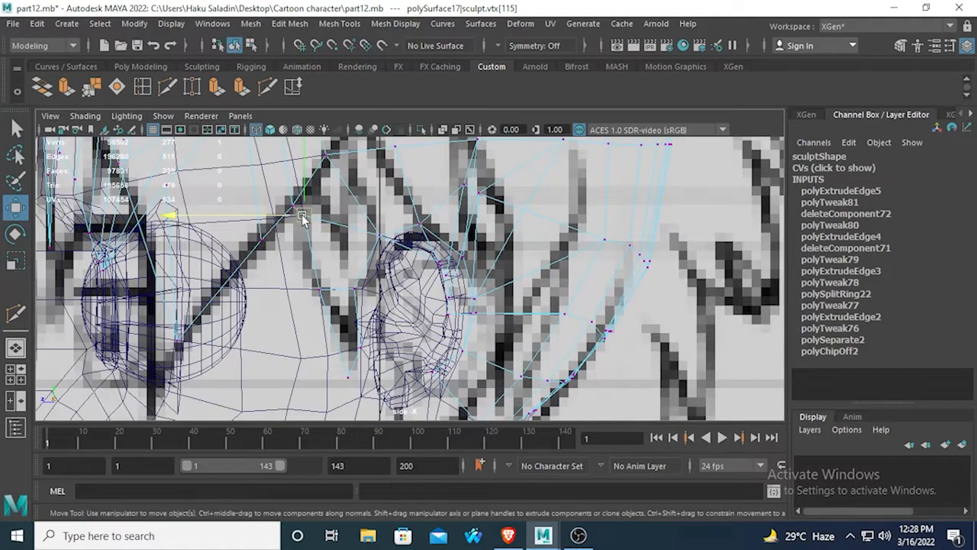
left_click_drag(302, 218, 293, 218)
key("ctrl+z")
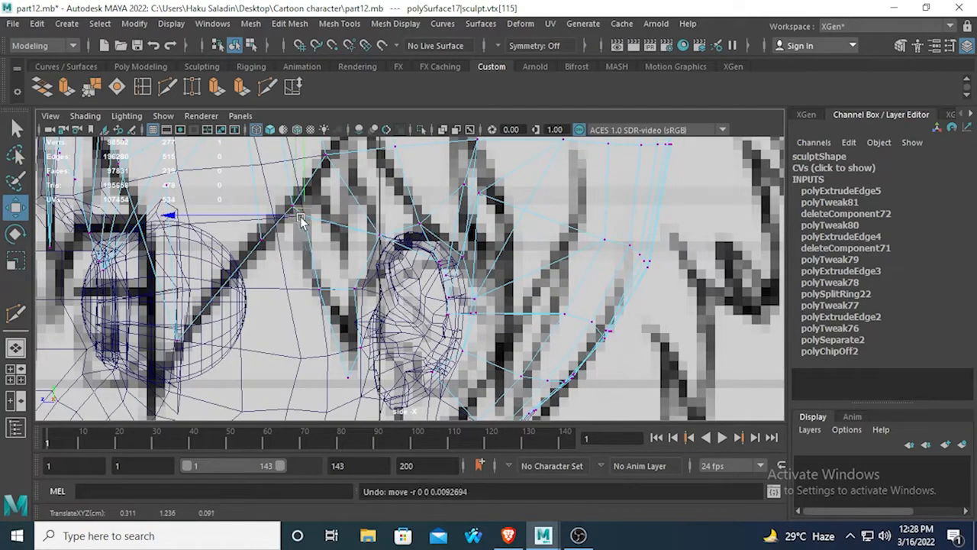
Step: Select both overlapping vertices at the notch between the fringe and side strand, and inspect them from the side in perspective
left_click_drag(328, 232, 298, 219)
middle_click_drag(397, 229, 333, 236, "alt")
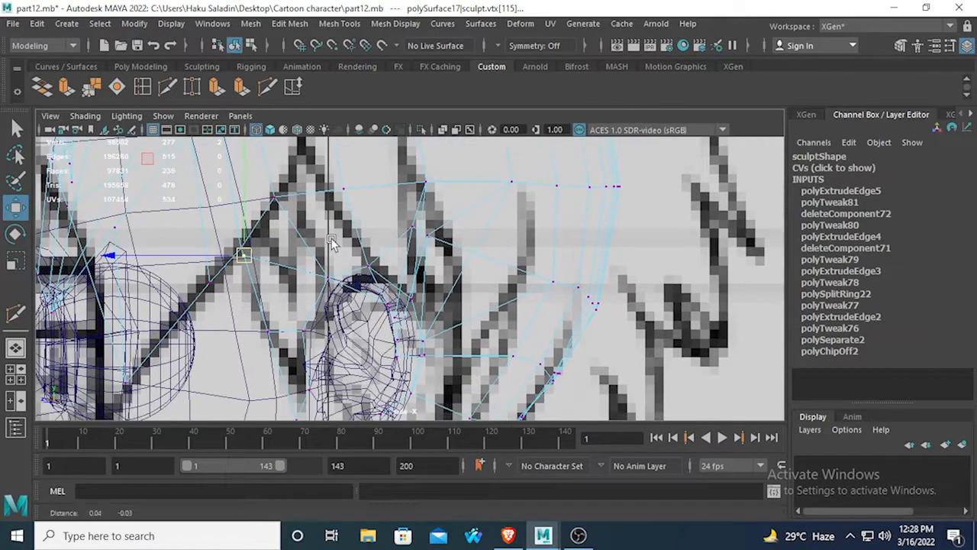
key("space")
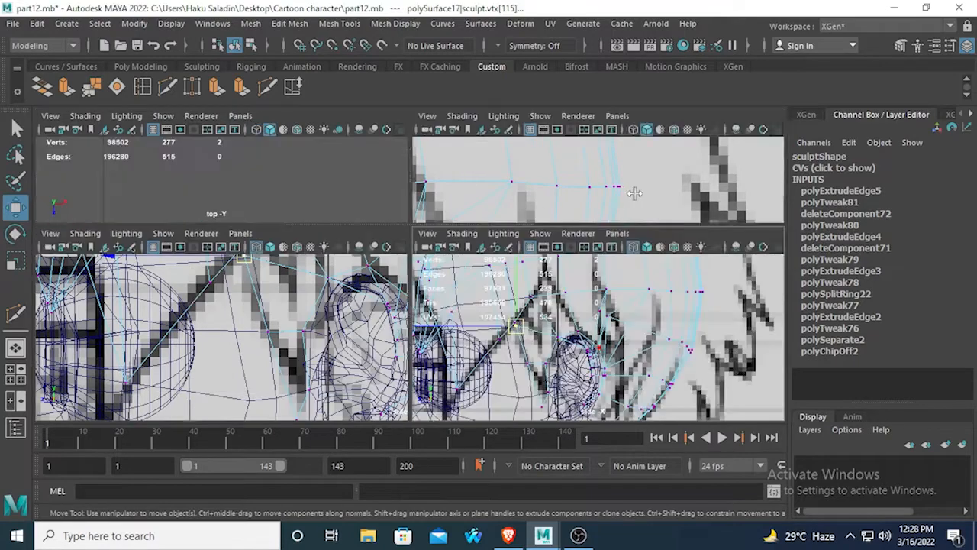
key("space")
key("space")
left_click_drag(517, 246, 436, 260, "alt")
scroll(416, 248, "up", 1)
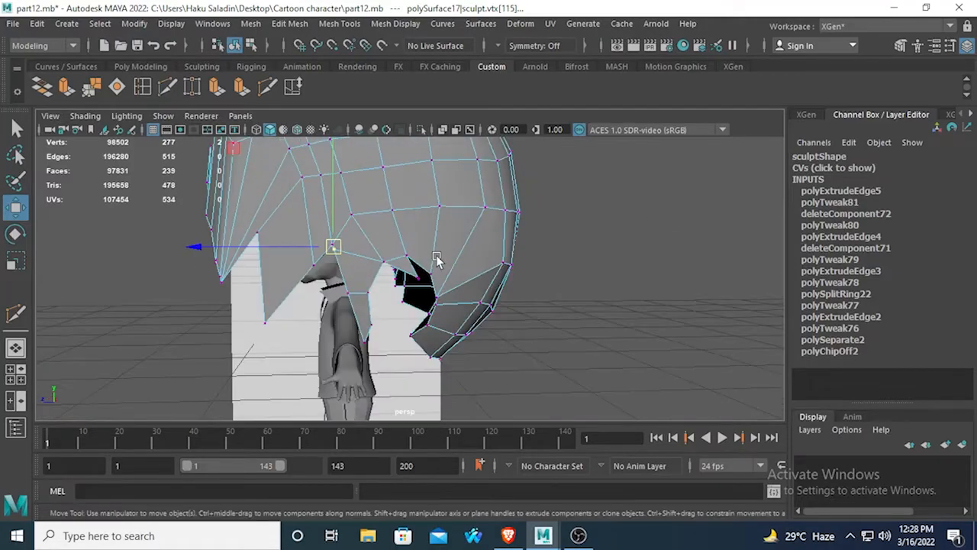
Step: In the side view, move the hair mesh's lower back vertices beside the nape down and slightly outward toward the reference sketch
key("space")
key("space")
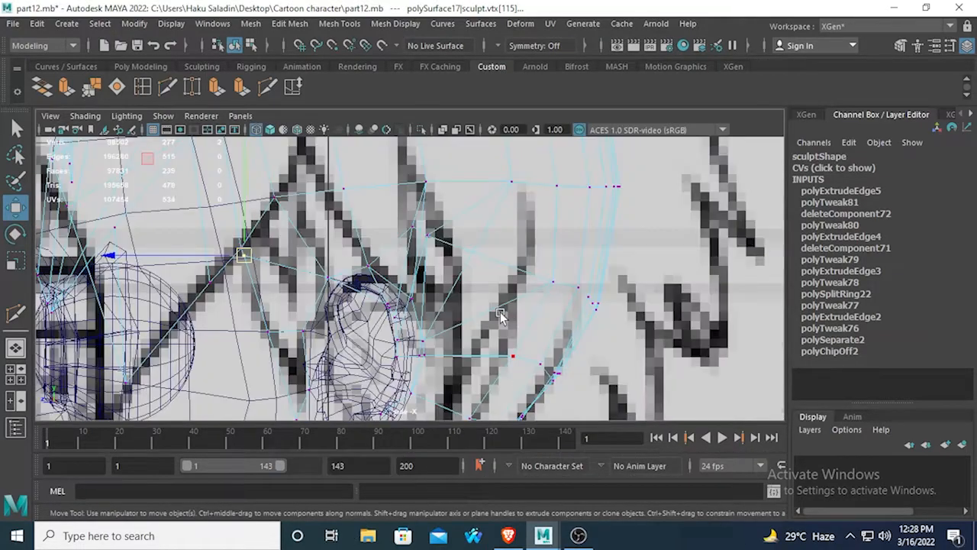
middle_click_drag(420, 253, 476, 203, "alt")
scroll(493, 204, "down", 5)
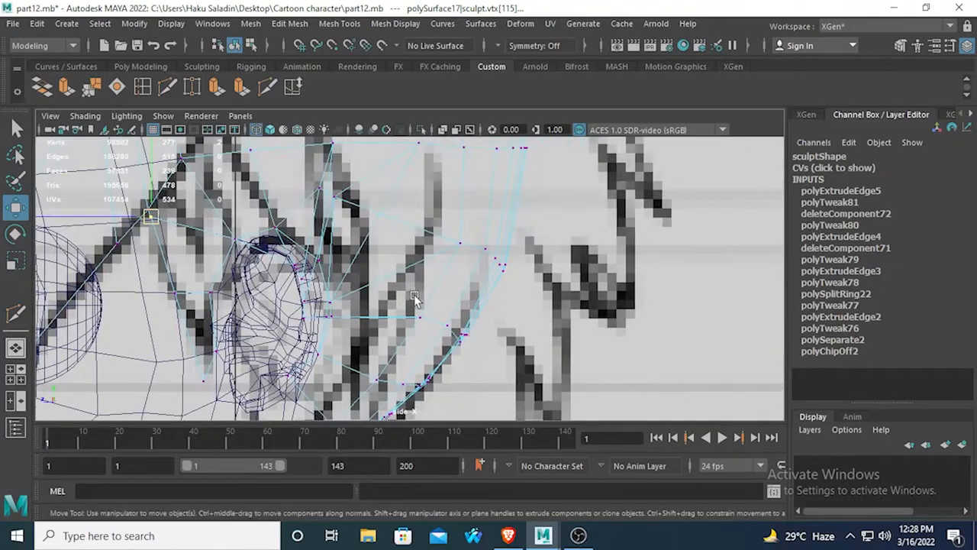
scroll(452, 273, "up", 3)
scroll(452, 273, "up", 2)
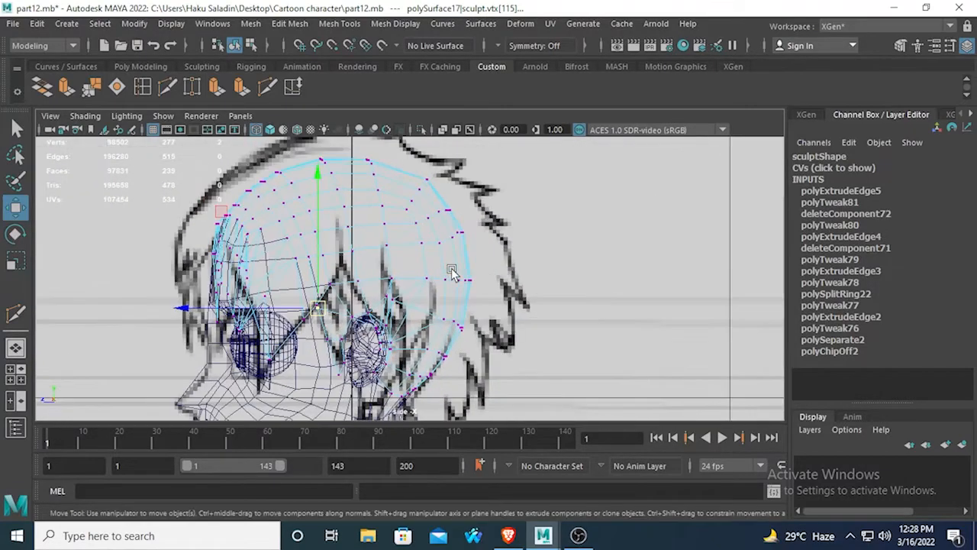
middle_click_drag(437, 300, 425, 208, "alt")
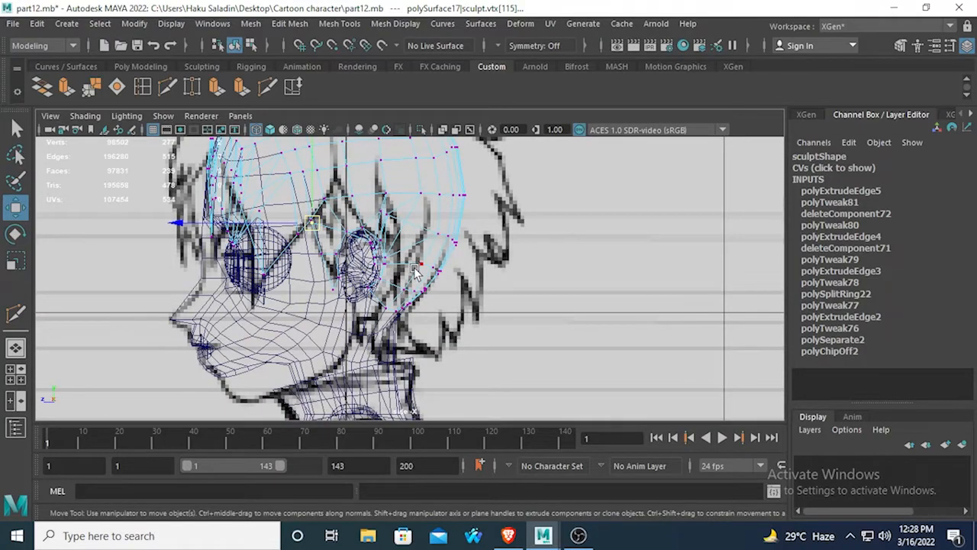
scroll(413, 270, "up", 5)
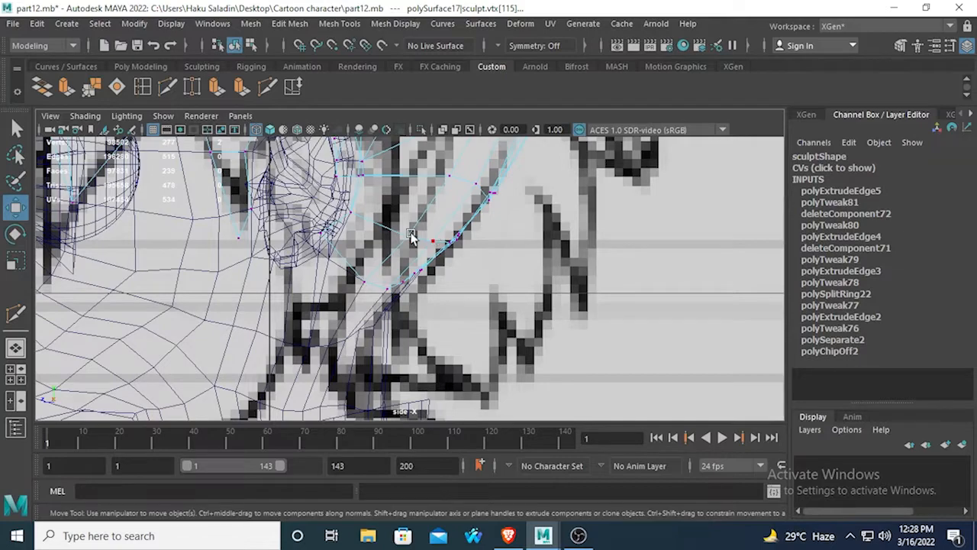
left_click_drag(458, 250, 481, 258)
scroll(481, 264, "down", 10)
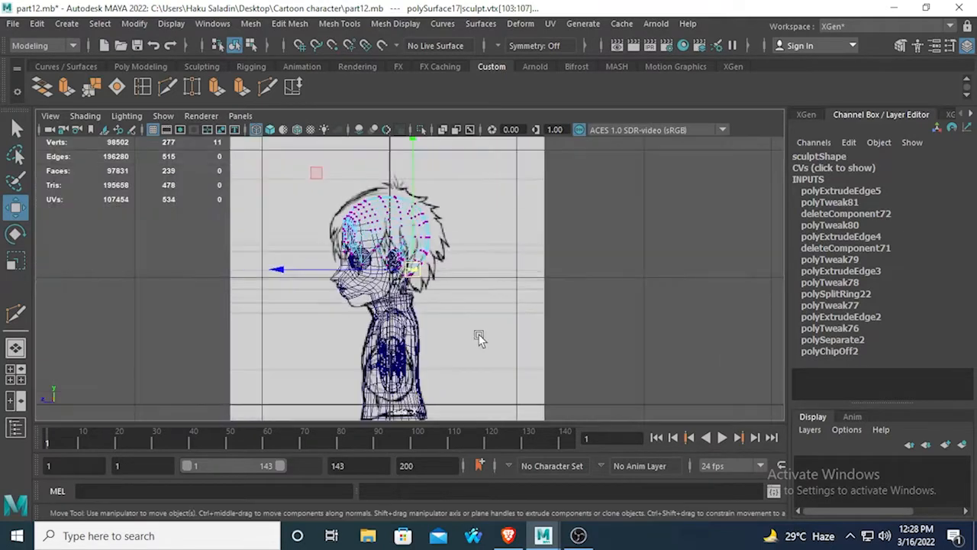
scroll(403, 271, "up", 3)
scroll(439, 304, "up", 4)
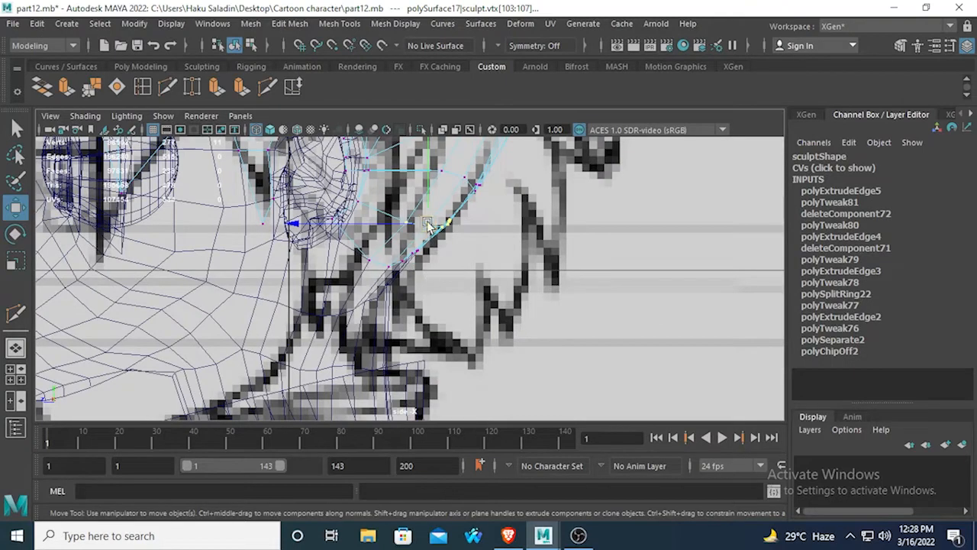
left_click_drag(428, 224, 440, 260)
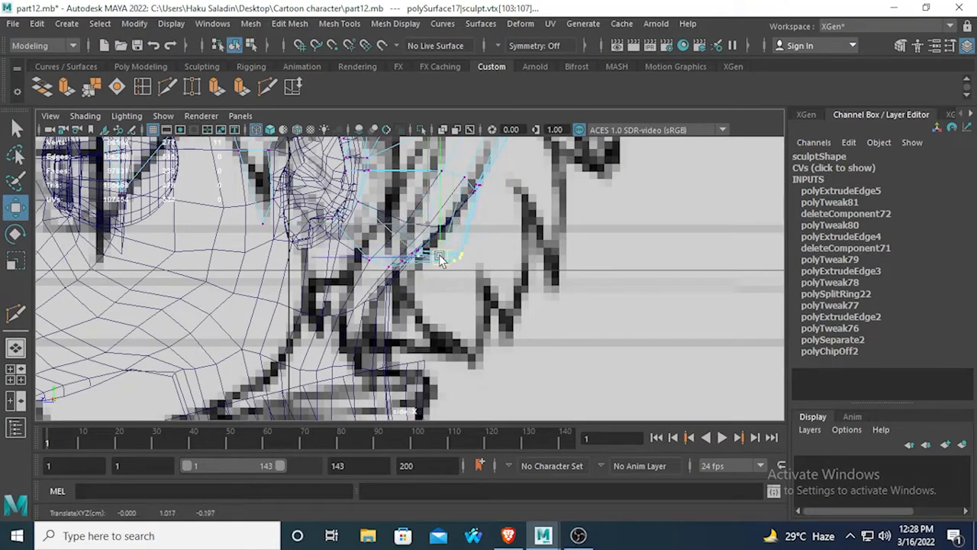
Step: Move the two vertex rows above them at the back of the hair outward toward the sketched outline
middle_click_drag(490, 210, 474, 256, "alt")
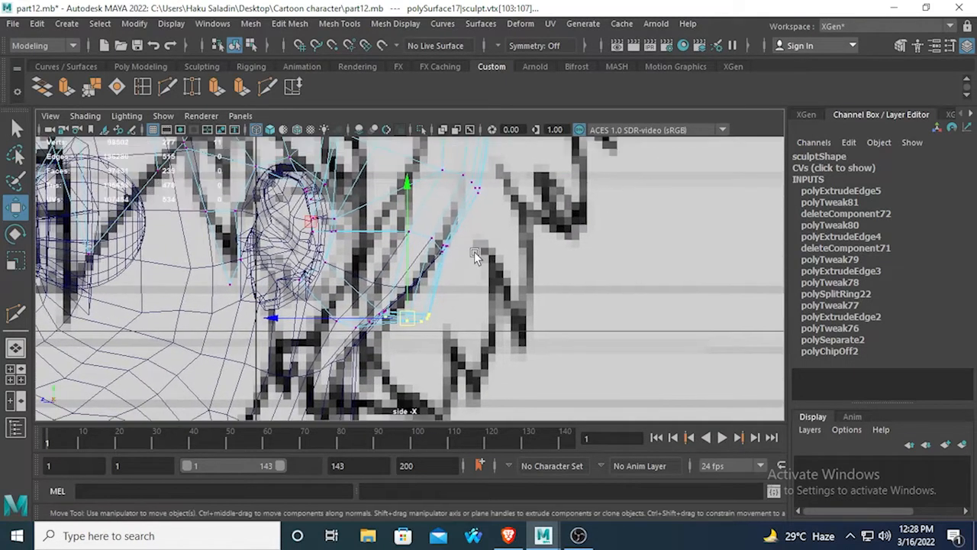
left_click(462, 187)
left_click_drag(465, 189, 500, 238)
middle_click_drag(500, 238, 496, 320, "alt")
mouse_move(504, 227)
left_mouse_down()
mouse_move(409, 193)
mouse_move(491, 229)
mouse_move(490, 244)
mouse_move(497, 229)
left_mouse_up()
middle_click_drag(497, 229, 460, 290, "alt")
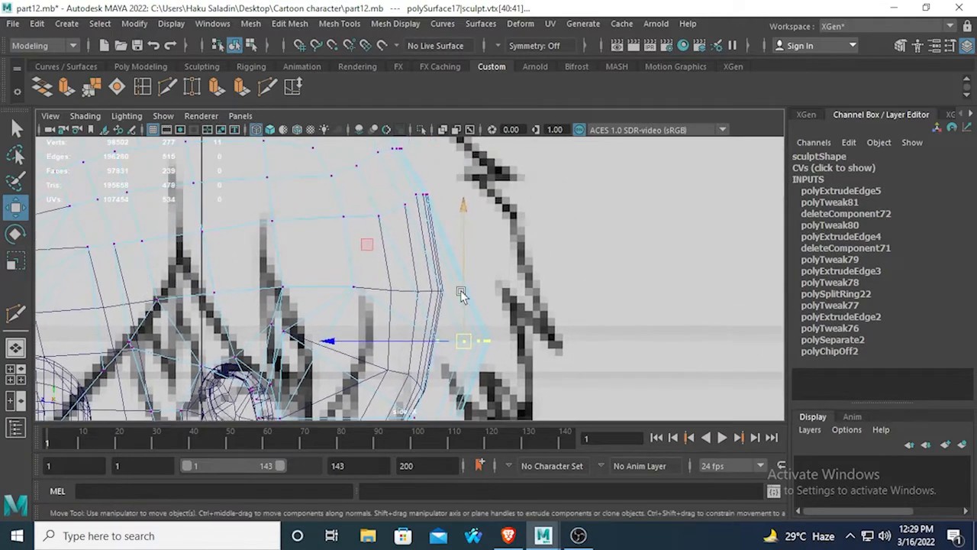
Step: Select the next vertex row up at the back of the head and move it outward and slightly down
left_click_drag(350, 237, 350, 237)
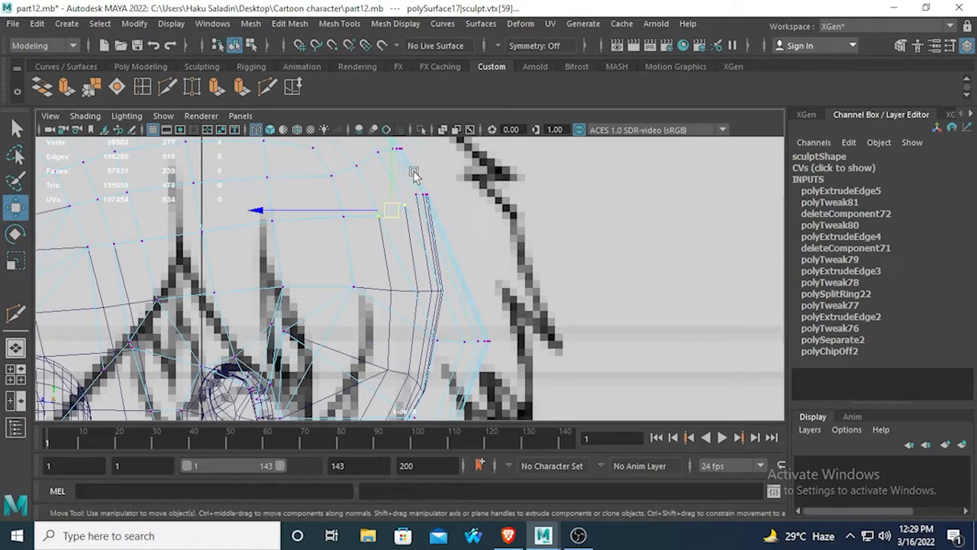
left_click_drag(444, 175, 402, 198)
left_click_drag(341, 239, 369, 248)
left_click_drag(402, 186, 435, 232)
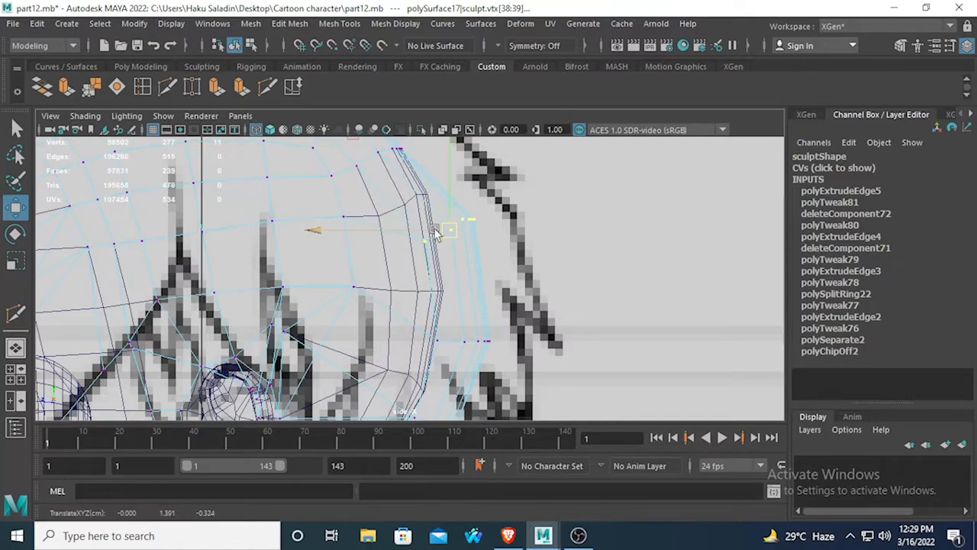
Step: Move the upper back vertex row outward and up to round the hair silhouette toward the reference
scroll(440, 260, "down", 10)
scroll(443, 263, "up", 8)
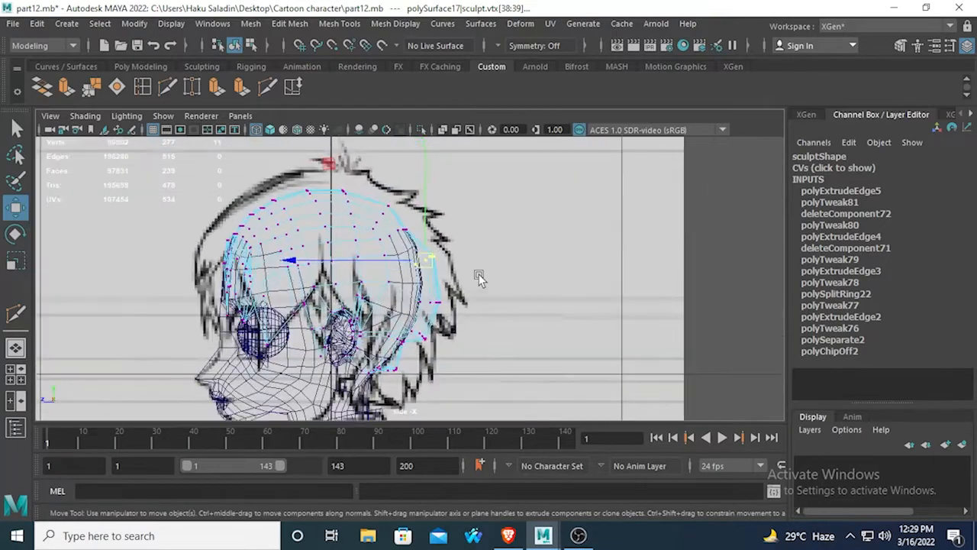
scroll(370, 258, "up", 3)
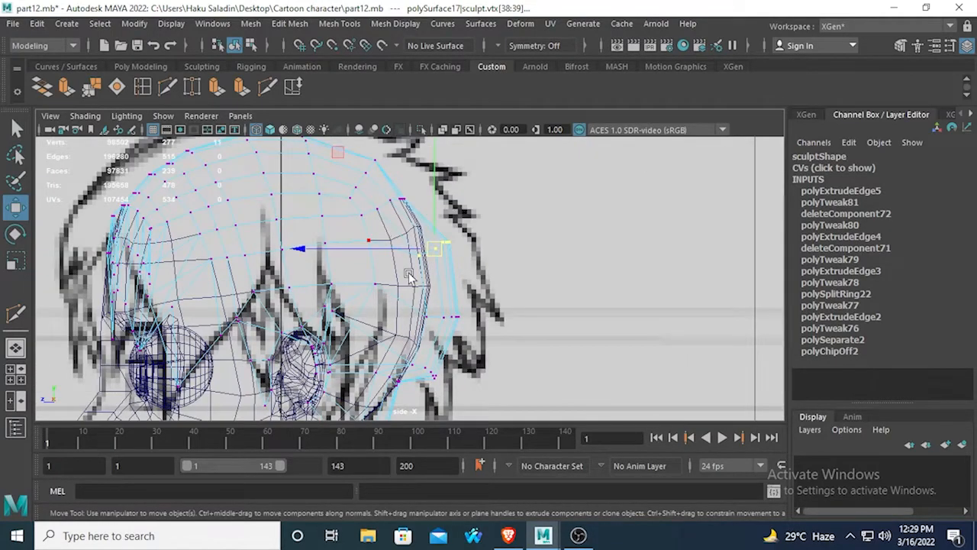
scroll(411, 233, "up", 3)
scroll(394, 307, "down", 3)
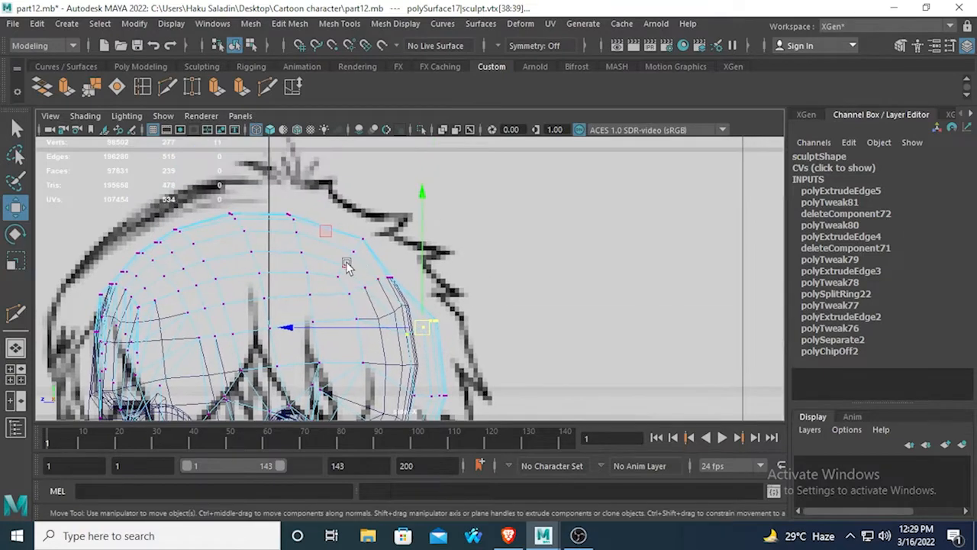
left_click_drag(401, 296, 386, 273)
scroll(313, 242, "up", 2)
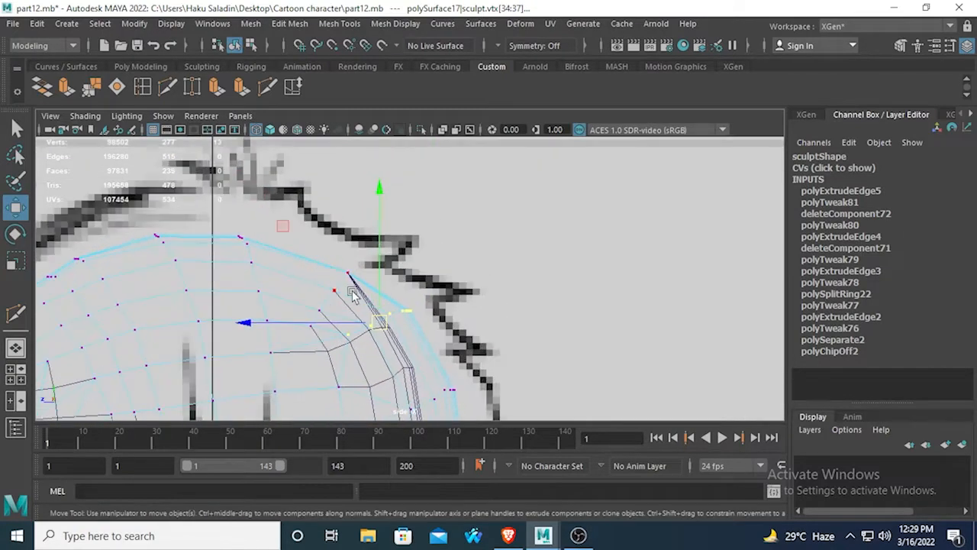
Step: Select the vertex row nearest the crown at the back and move it slightly up and outward
middle_click_drag(343, 286, 345, 252, "alt")
middle_click_drag(217, 200, 306, 253, "alt")
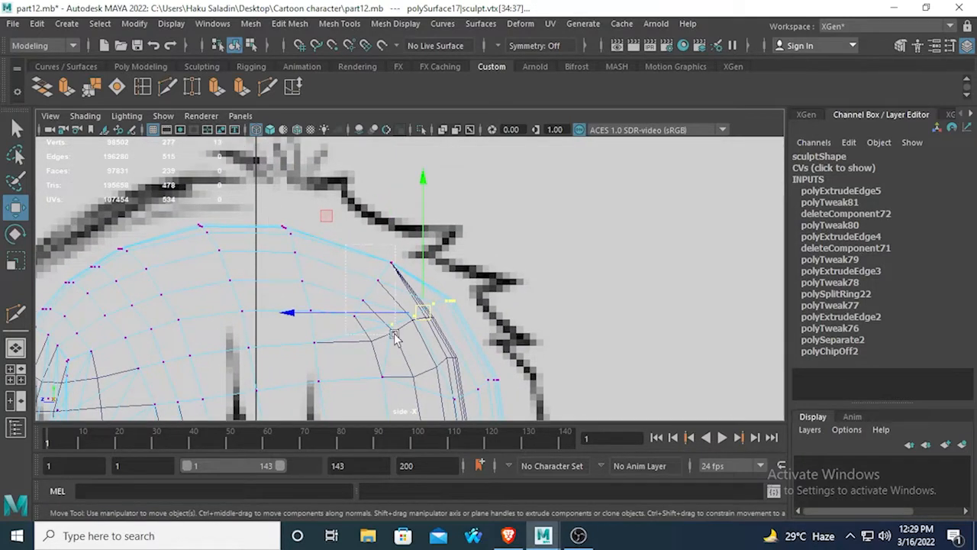
left_click_drag(395, 338, 394, 337)
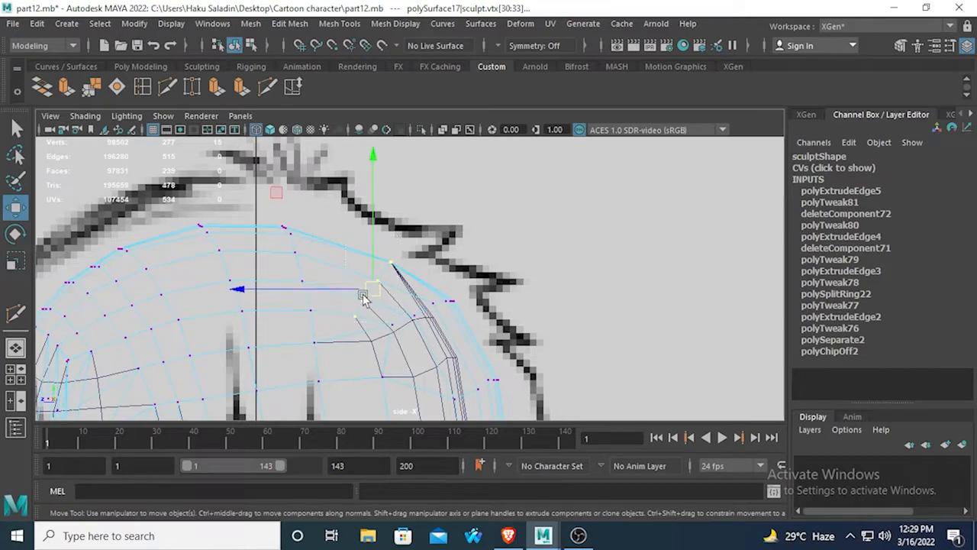
left_click_drag(374, 286, 391, 277)
Step: Insert an edge loop across the lower back of the hair, just above the corner row behind the ear
middle_click_drag(387, 290, 274, 141, "alt")
middle_click_drag(411, 314, 451, 227, "alt")
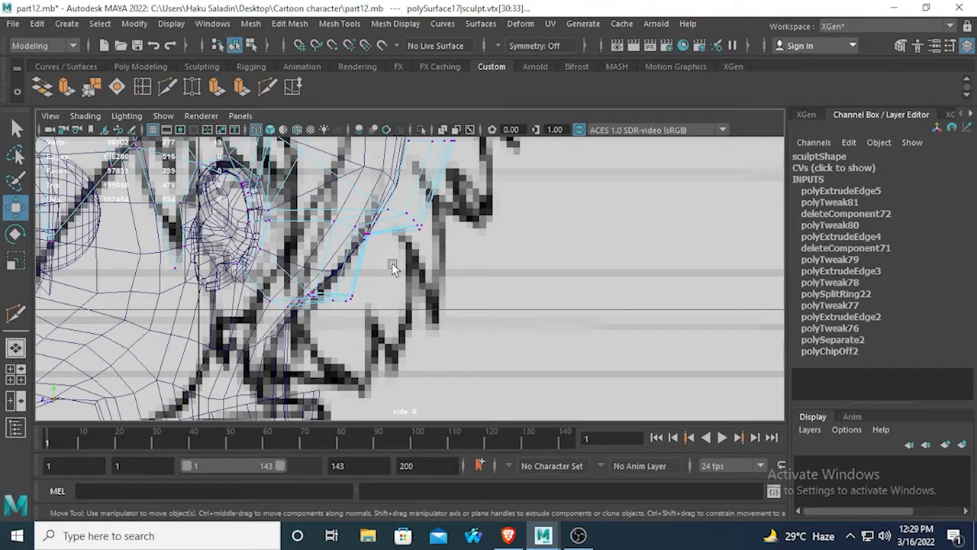
middle_click_drag(391, 265, 383, 295, "alt")
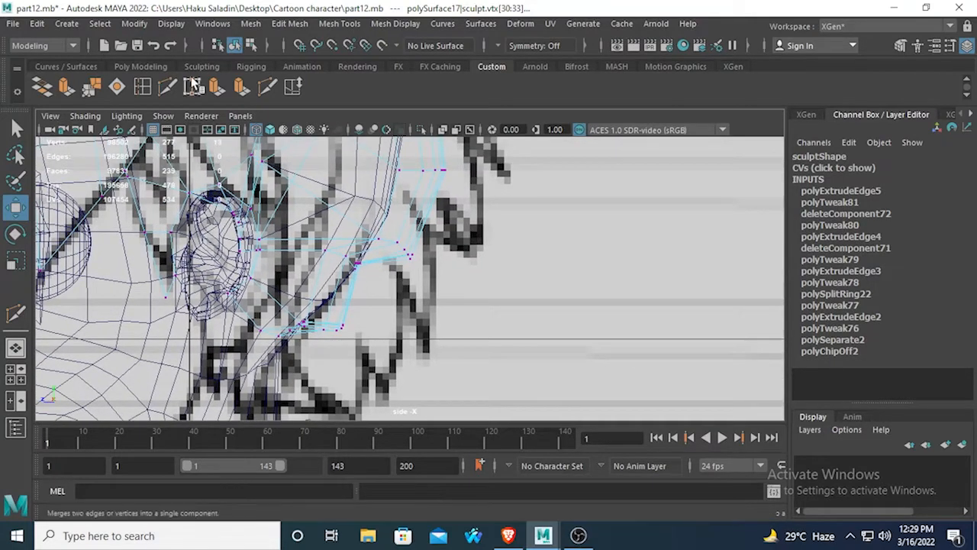
key("ctrl+e")
left_click(412, 220)
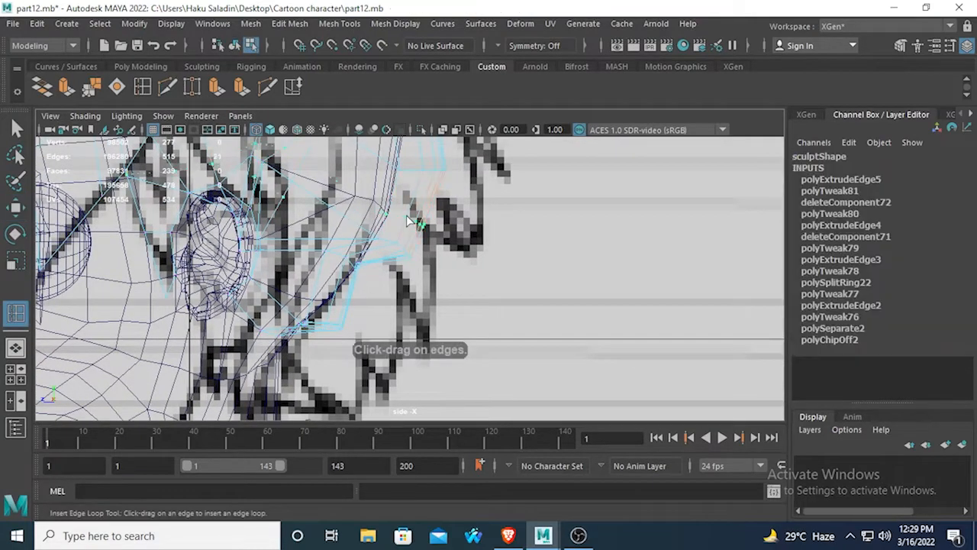
left_click(15, 207)
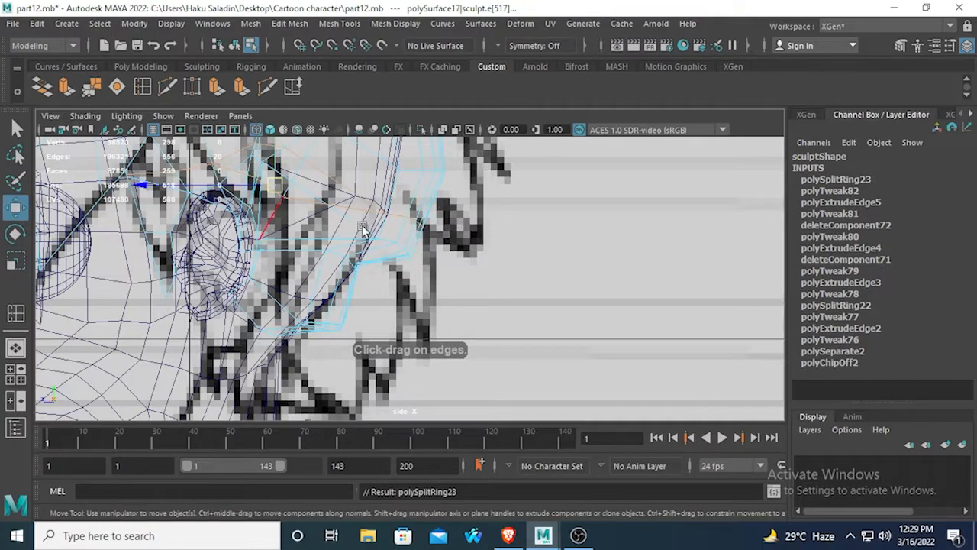
Step: Move the new lower loop's back vertices inward and slightly up to form a notch between the hair tips
mouse_move(401, 141)
right_mouse_down()
mouse_move(364, 156)
mouse_move(332, 143)
right_mouse_up()
left_click_drag(394, 209, 431, 227)
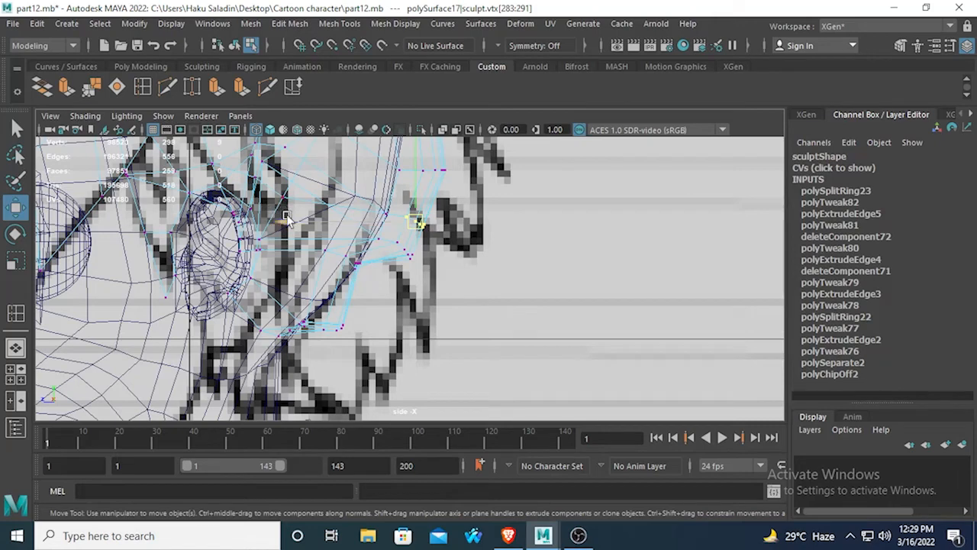
left_click_drag(279, 221, 273, 221)
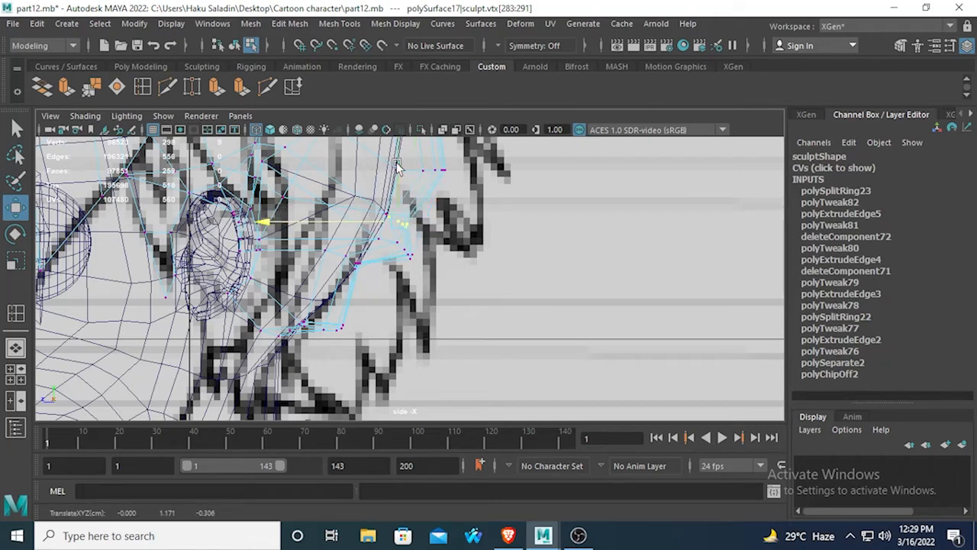
left_click_drag(396, 167, 396, 146)
Step: Lower the back vertex row directly above the notch to form a hair tip
middle_click_drag(508, 226, 490, 254, "alt")
left_click_drag(464, 234, 423, 177)
left_click(422, 174)
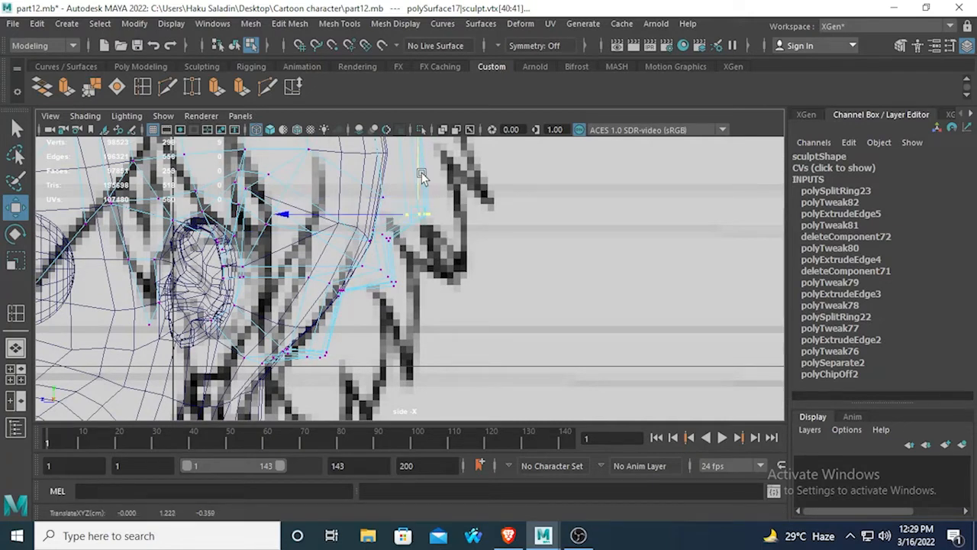
Step: Insert another edge loop across the hair above the lowered tip row
middle_click_drag(422, 175, 404, 266, "alt")
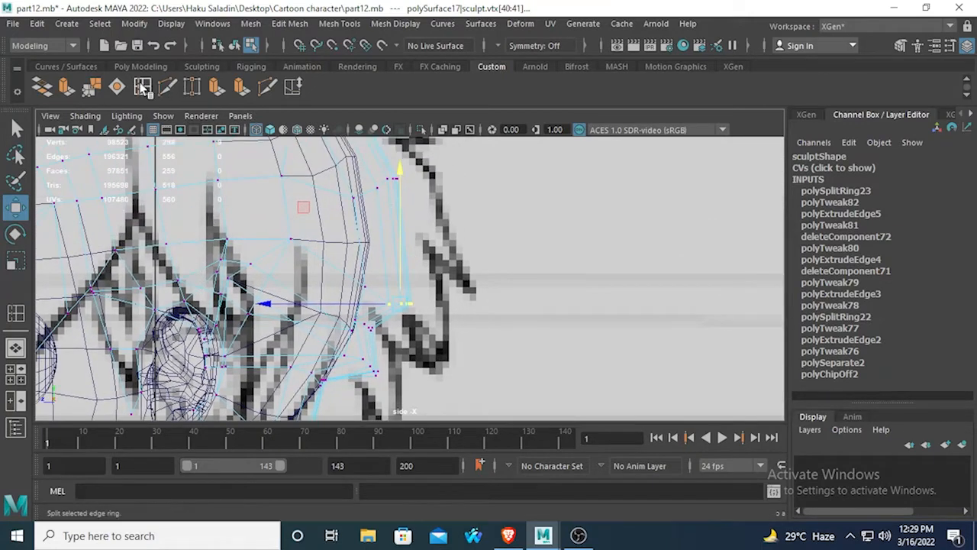
left_click(143, 86)
left_click(399, 242)
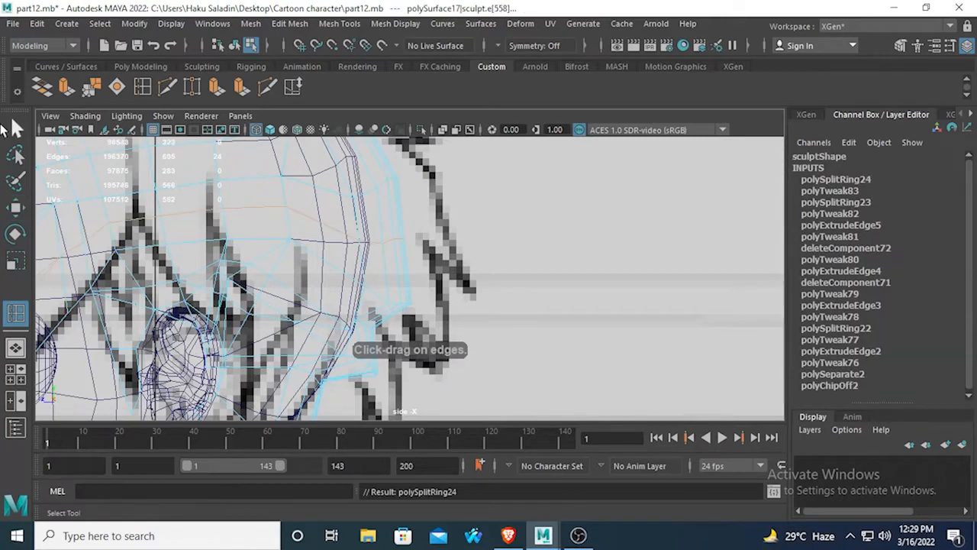
Step: Select the back vertices of the new upper loop and move them slightly inward
left_click(13, 125)
right_click_drag(387, 229, 358, 185)
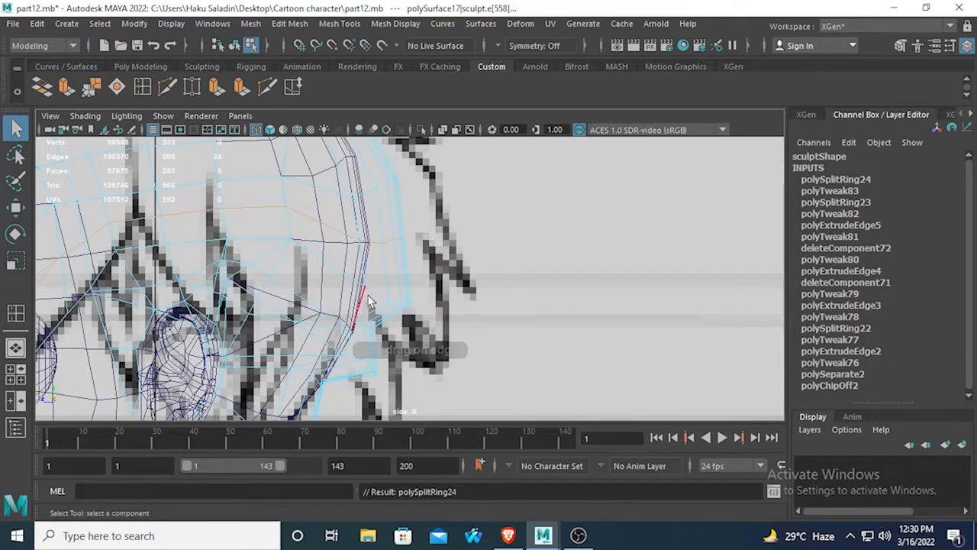
right_click_drag(378, 153, 316, 141)
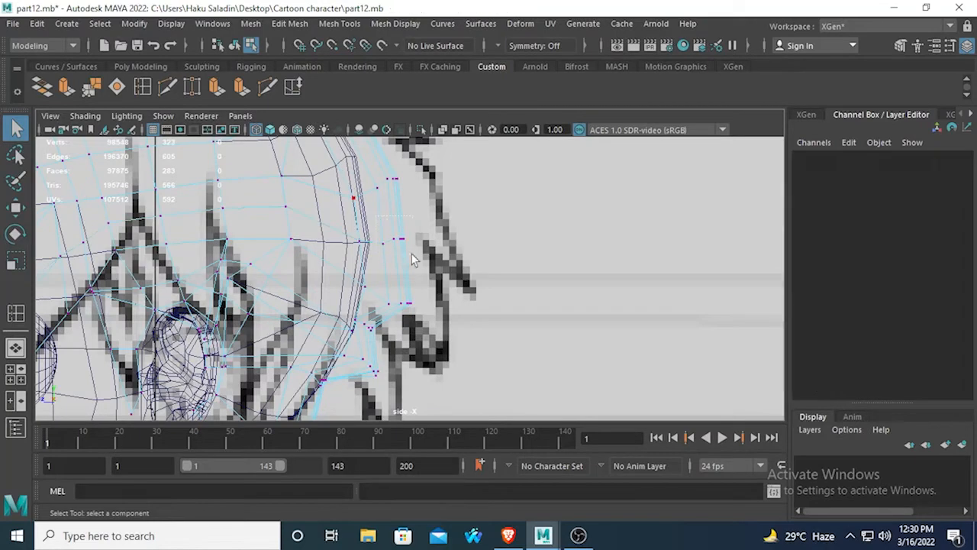
left_click_drag(412, 260, 419, 262)
left_click(15, 206)
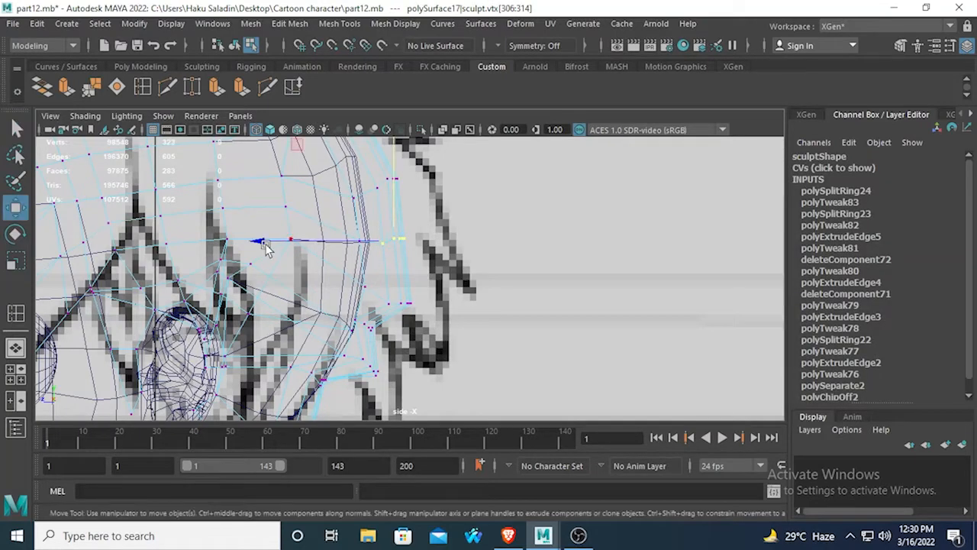
left_click_drag(263, 246, 255, 237)
Step: Try moving the upper loop's back vertices further out from the head in the side view
key("a")
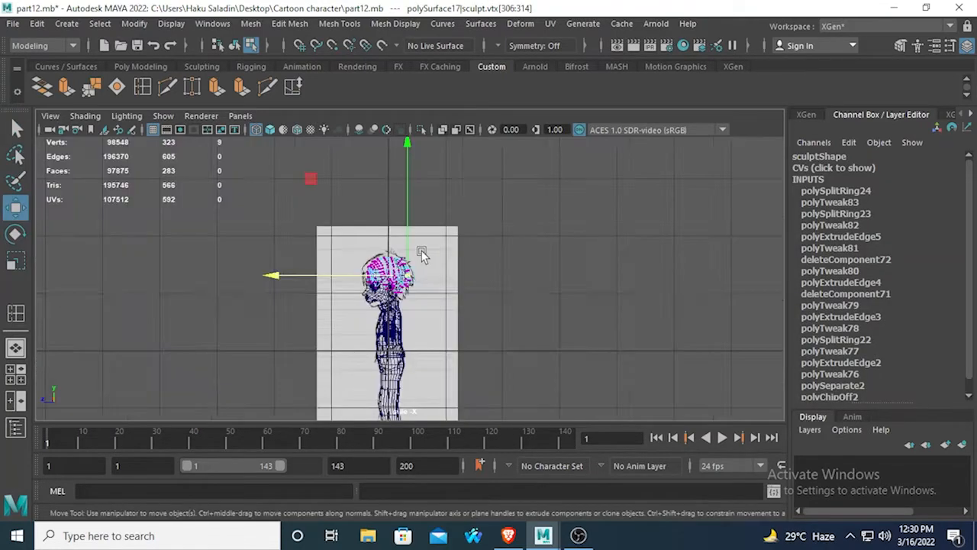
scroll(421, 255, "up", 5)
key("a")
scroll(426, 263, "up", 6)
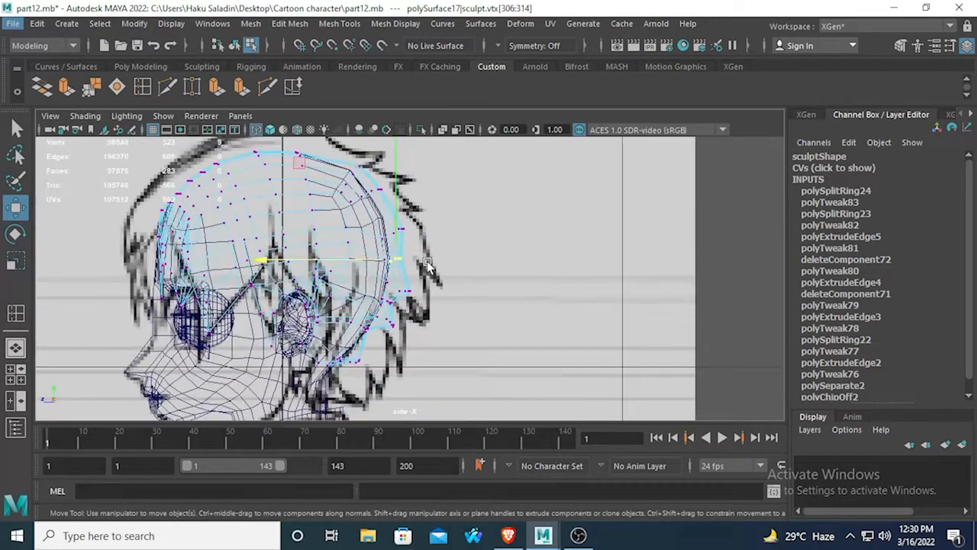
key("a")
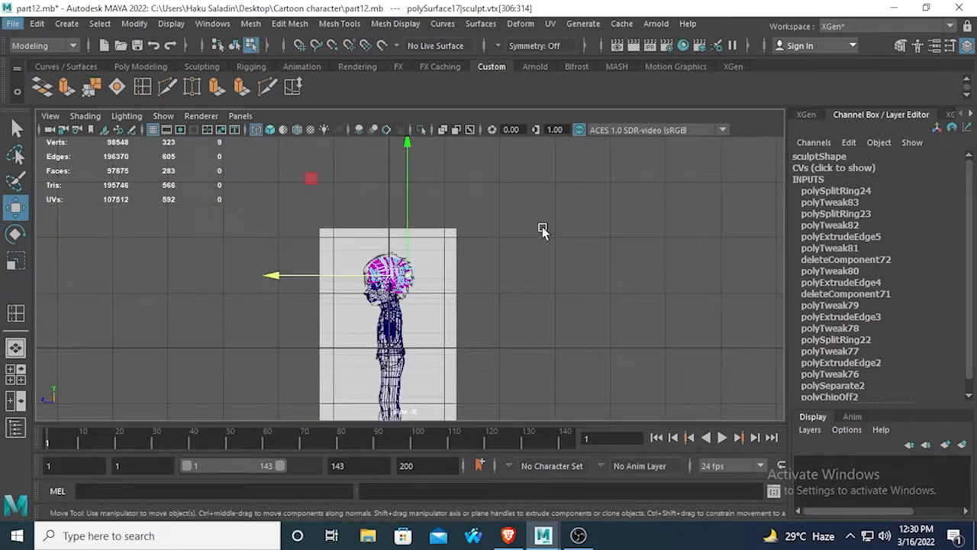
left_click(418, 275)
Step: Inspect the hair in the perspective view and undo the last outward move of the vertices
key("space")
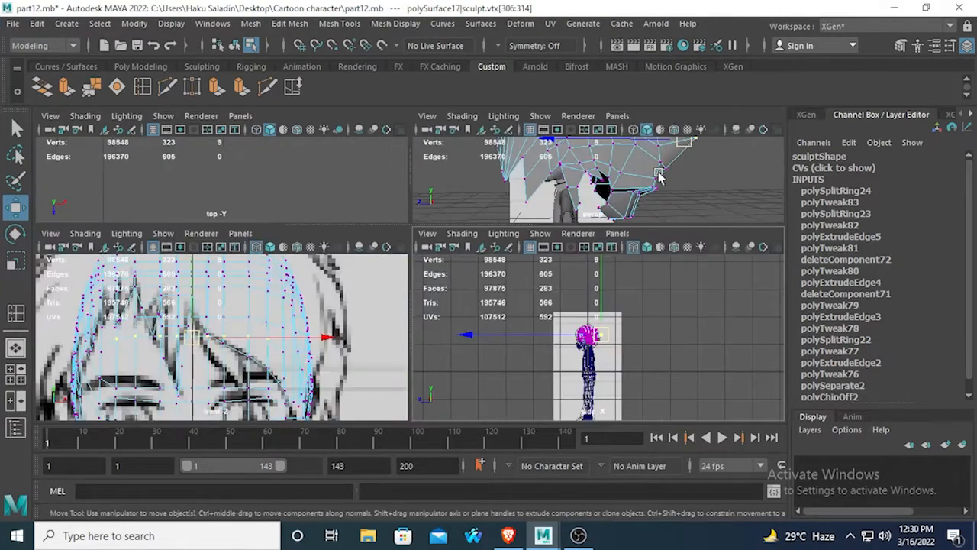
key("space")
scroll(663, 177, "down", 3)
left_click_drag(664, 177, 568, 216, "alt")
key("ctrl+z")
key("ctrl+z")
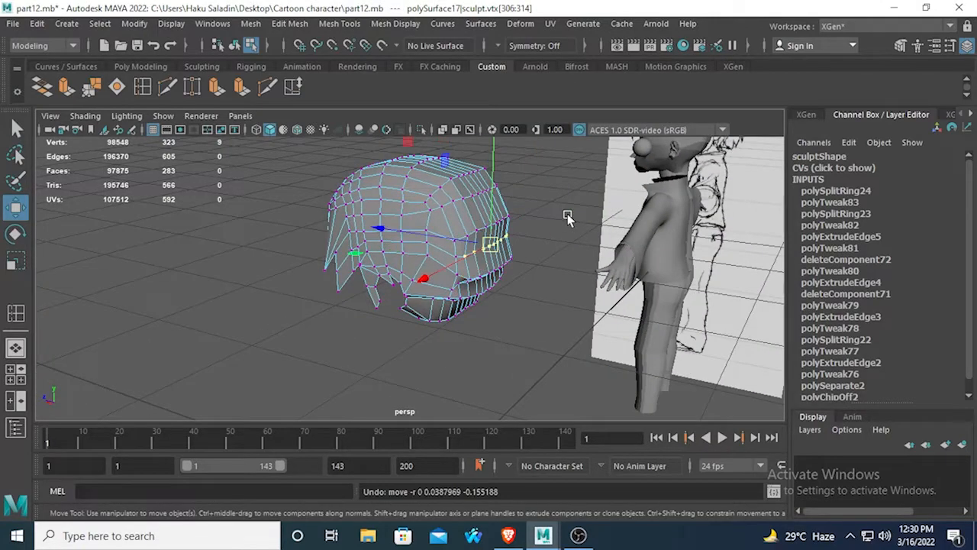
Step: Examine the back of the hair mesh from several angles and compare it with the side-view sketch
left_click_drag(498, 252, 374, 221, "alt")
left_click_drag(474, 325, 413, 218, "alt")
middle_click_drag(404, 277, 406, 303, "alt")
left_click_drag(406, 304, 562, 318, "alt")
middle_click_drag(493, 298, 460, 335, "alt")
left_click_drag(460, 336, 437, 307, "alt")
key("space")
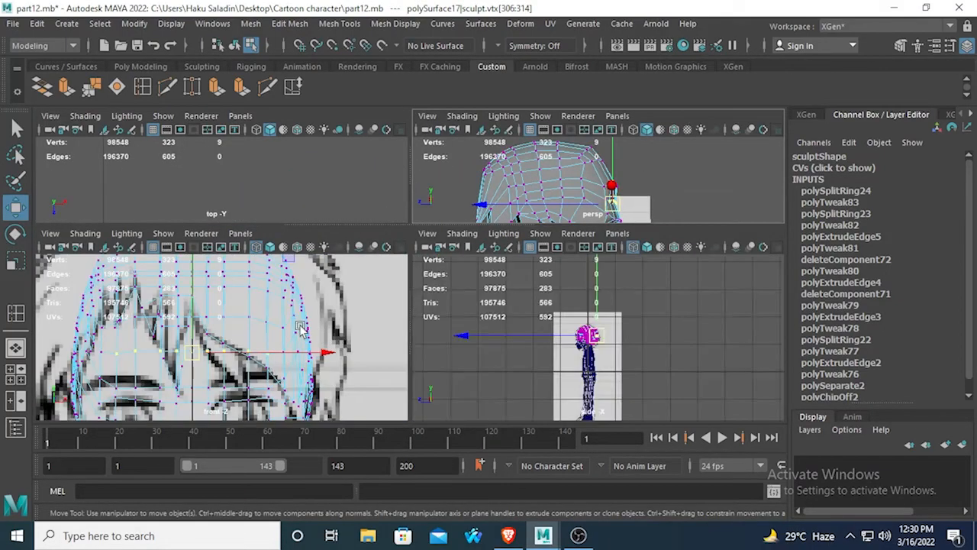
key("space")
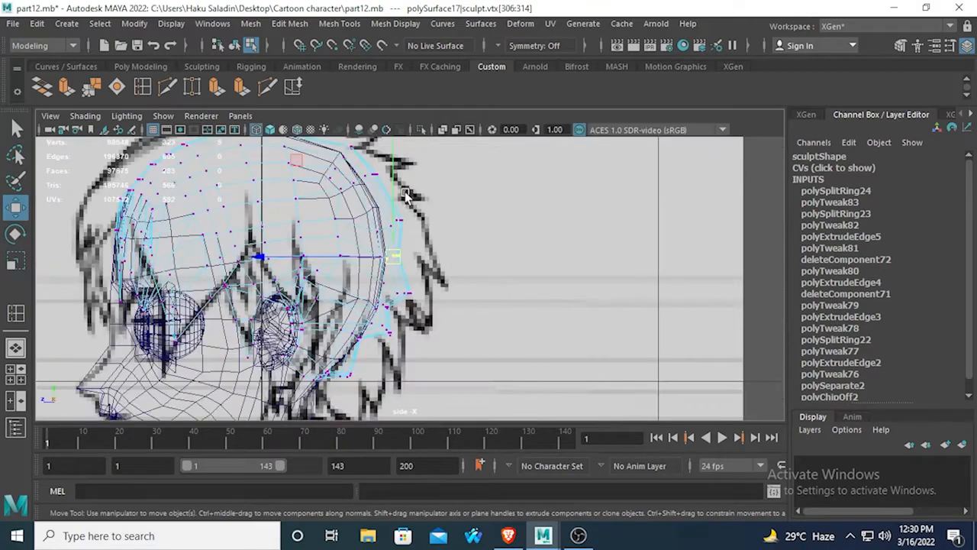
Step: Insert another edge loop across the back of the hair, above the previously added loop
scroll(405, 197, "up", 5)
scroll(404, 183, "down", 6)
scroll(408, 214, "up", 6)
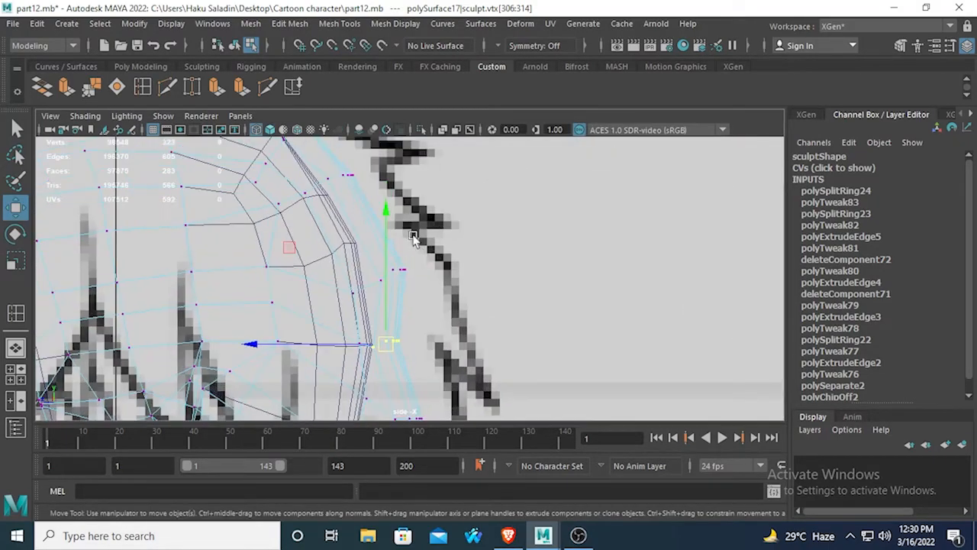
left_click(142, 88)
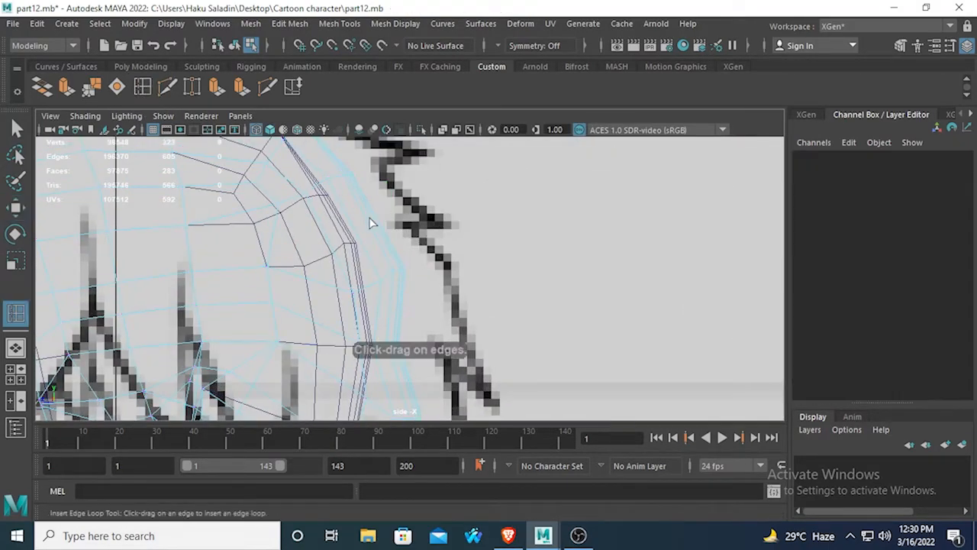
left_click_drag(368, 219, 364, 228)
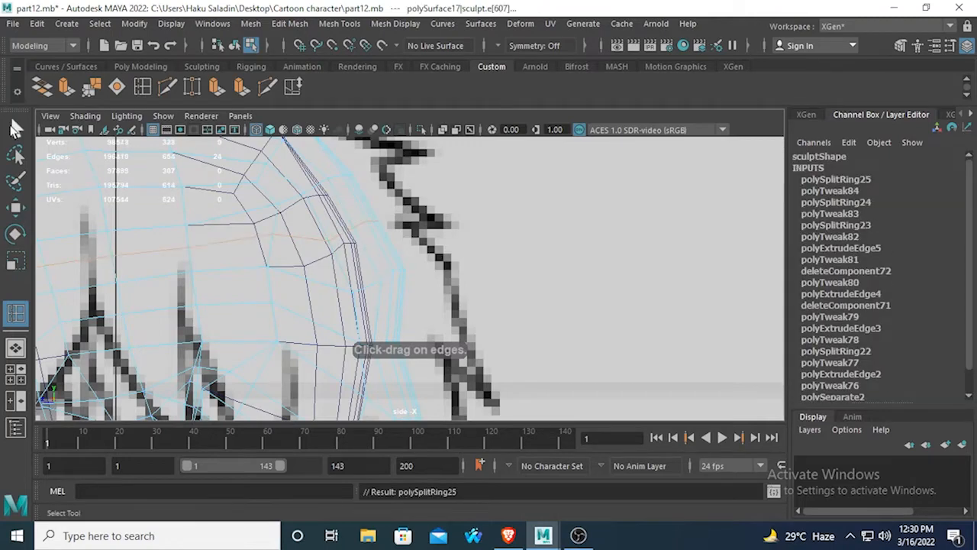
key("q")
Step: Select the new loop's nine back vertices and move them slightly inward and down in the side view
right_click_drag(367, 225, 336, 225)
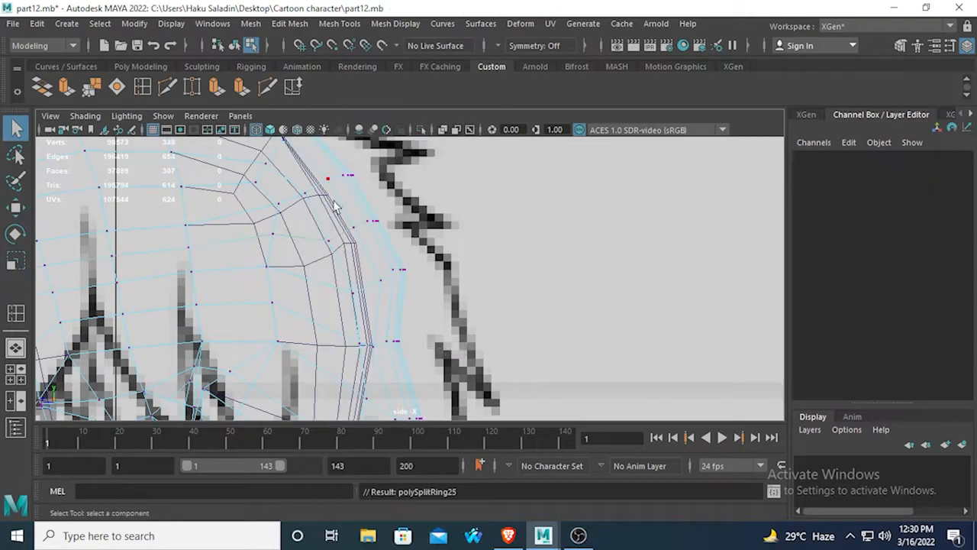
left_click(15, 206)
left_click(274, 227)
left_click_drag(270, 226, 351, 176)
middle_click_drag(351, 175, 352, 274, "alt")
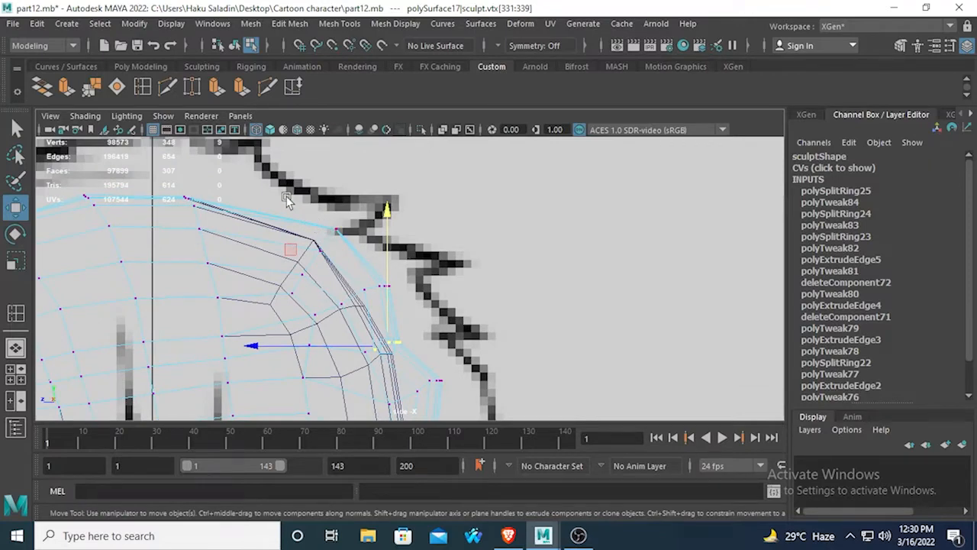
scroll(321, 264, "down", 5)
scroll(320, 264, "up", 6)
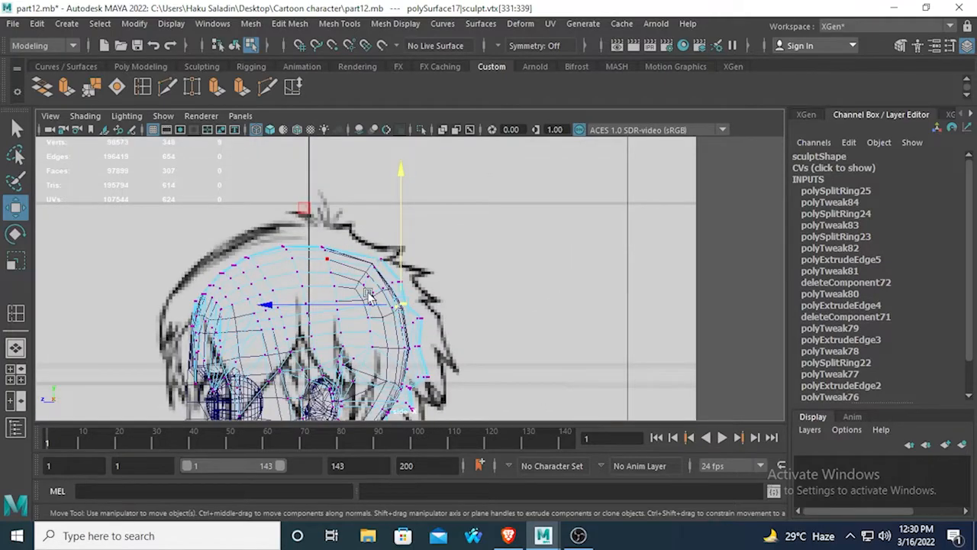
Step: Move alternate vertices along the upper tip row at the back of the hair inward to form a jagged edge
key("space")
key("space")
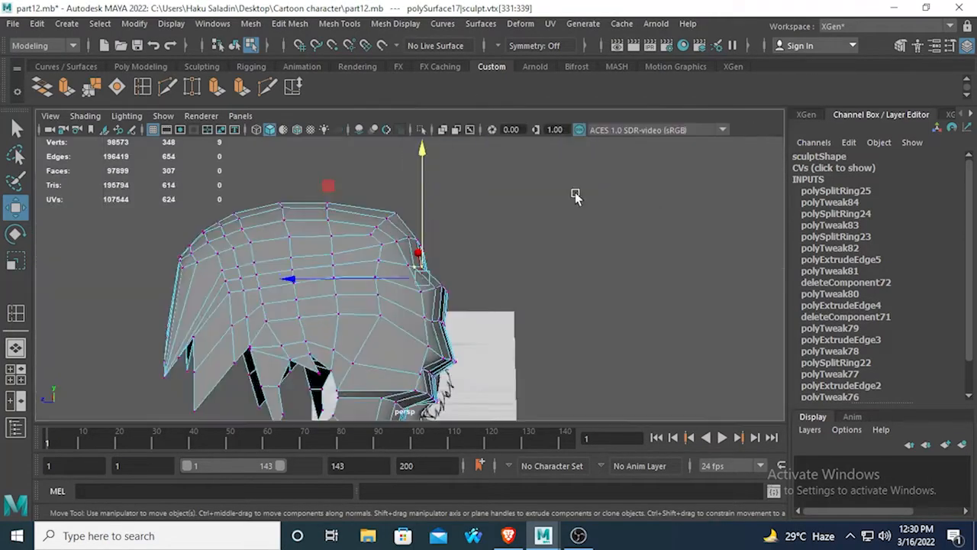
left_click_drag(573, 191, 420, 301, "alt")
left_click(412, 303)
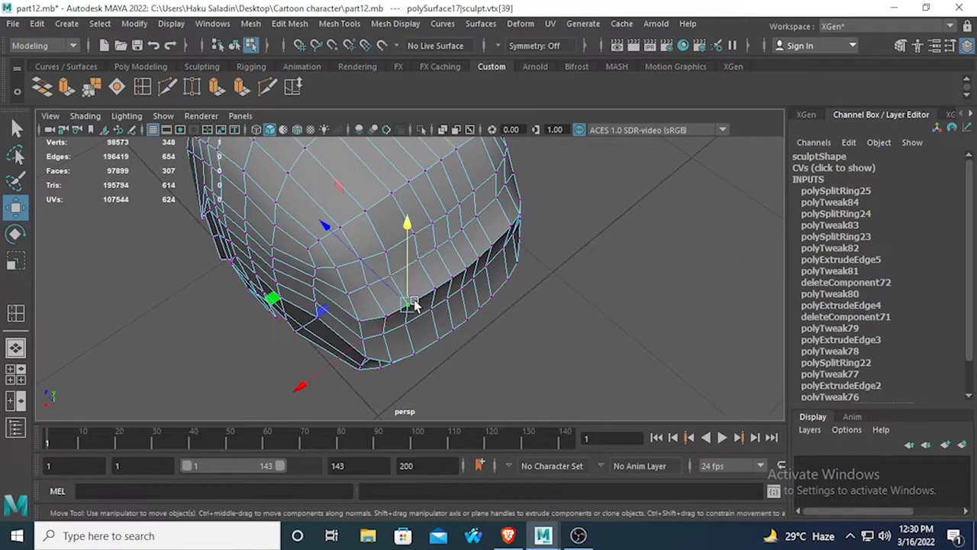
left_click_drag(357, 261, 348, 251)
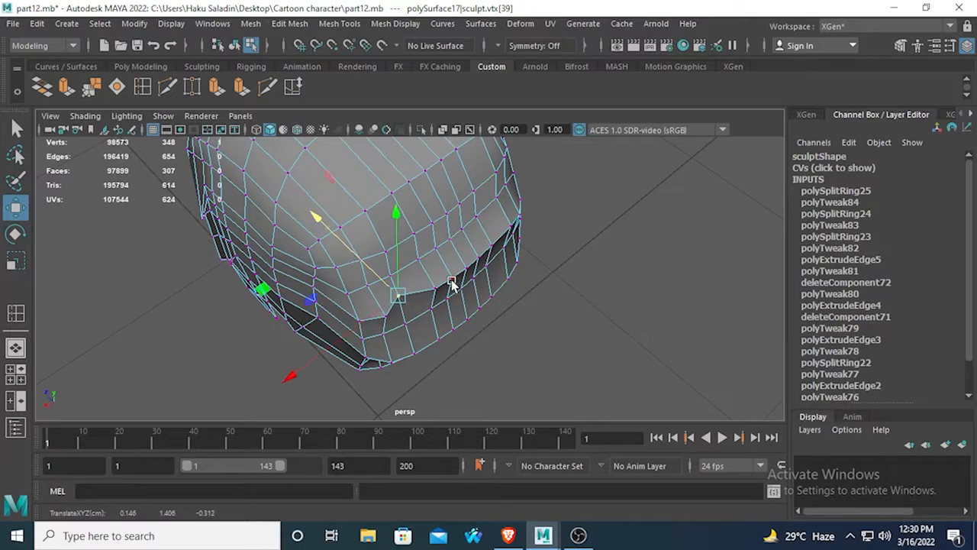
left_click(451, 279)
left_click_drag(418, 250, 412, 243)
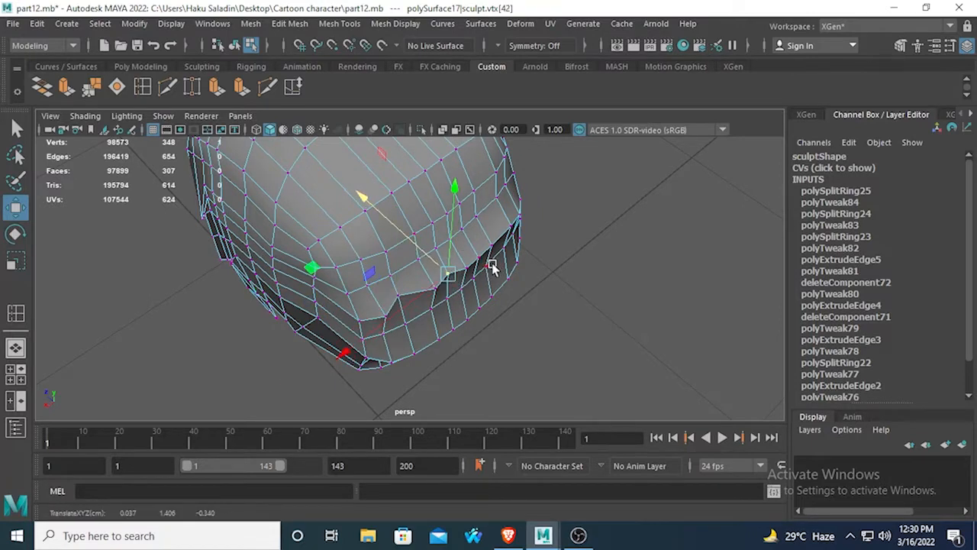
left_click(490, 248)
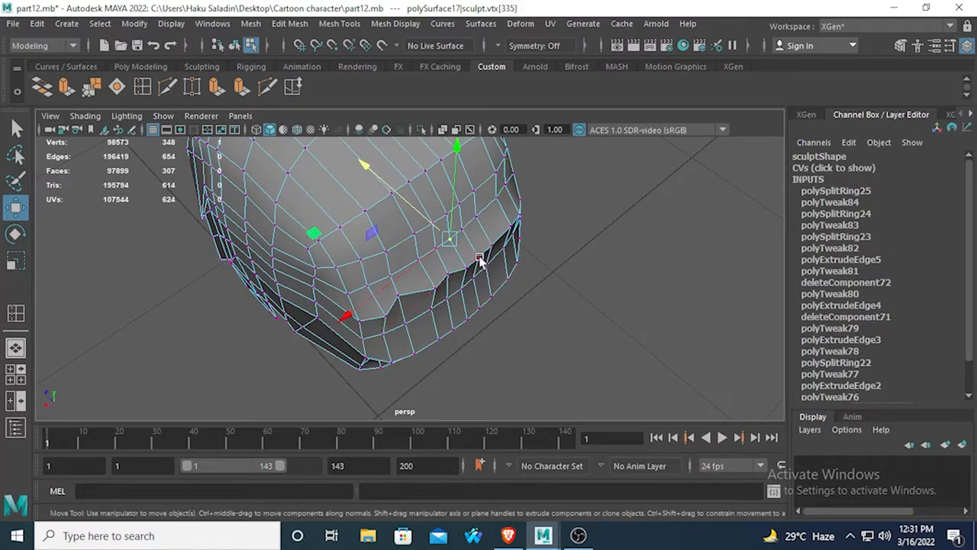
left_click(464, 247)
left_click(472, 252)
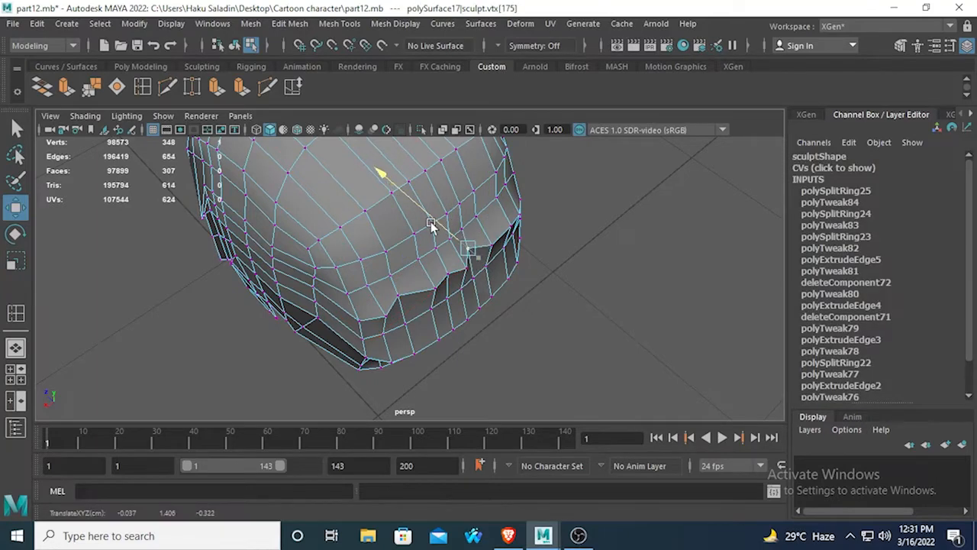
left_click(508, 225)
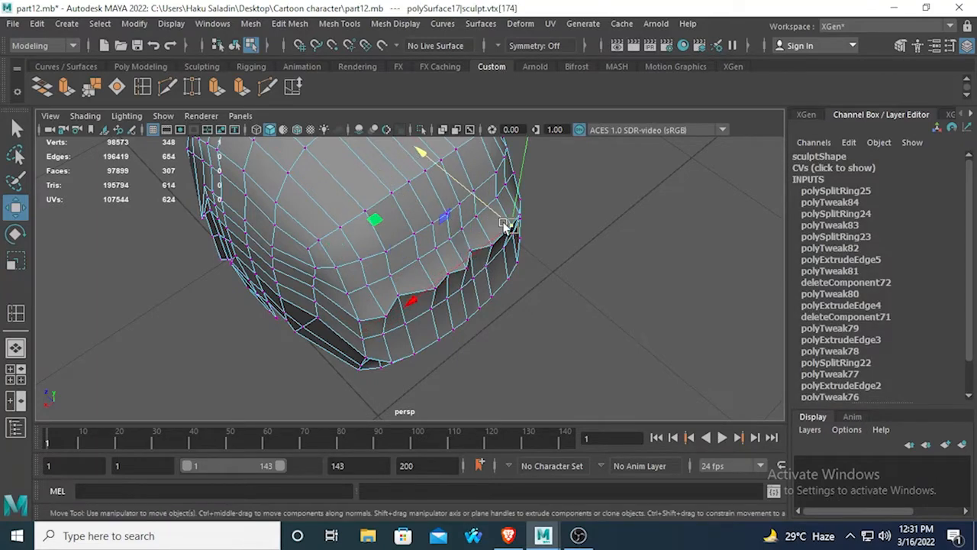
Step: Offset individual vertices in the next row above the jagged edge inward to make that layer uneven
left_click_drag(499, 225, 465, 260, "alt")
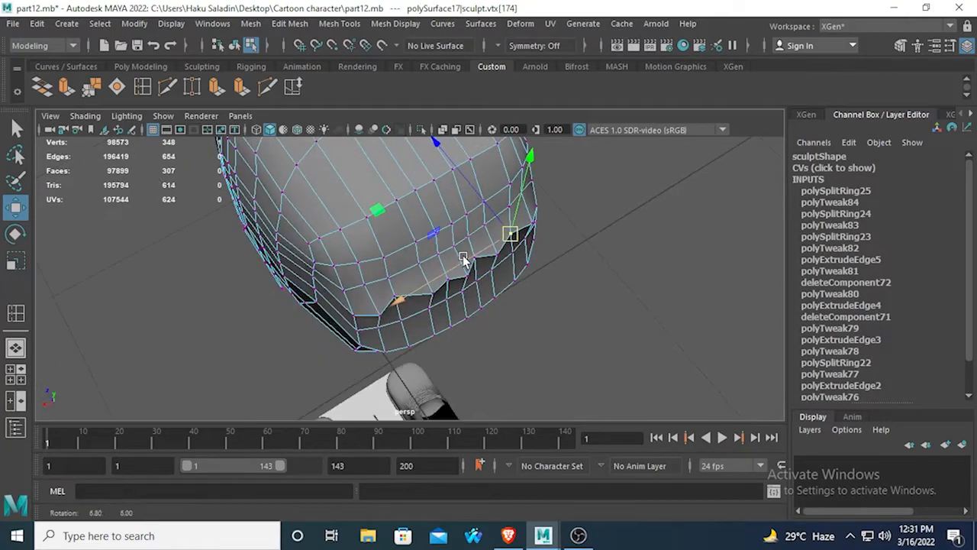
left_click(404, 248)
left_click(412, 238)
left_click_drag(404, 229, 397, 213)
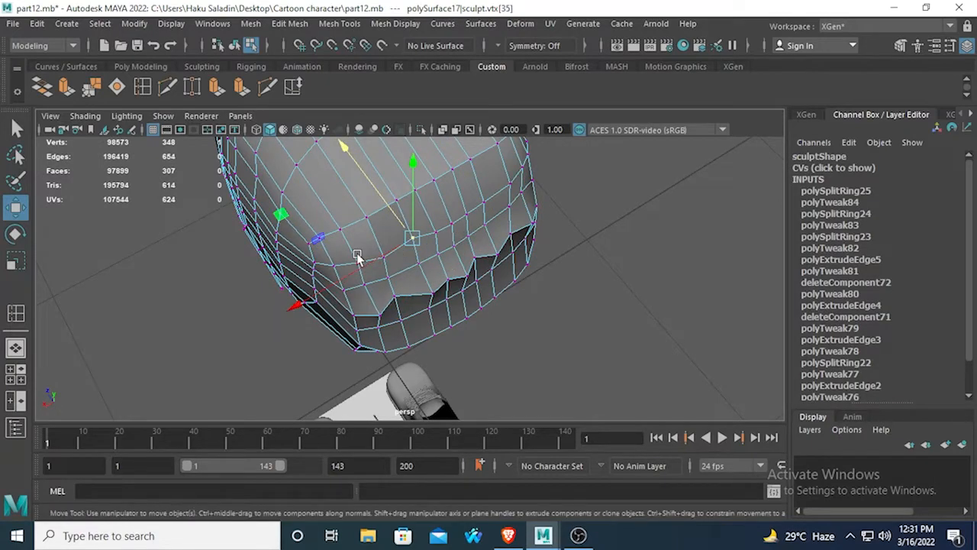
left_click(356, 262)
mouse_move(334, 231)
left_mouse_down()
mouse_move(329, 216)
mouse_move(337, 223)
left_mouse_up()
left_click(451, 222)
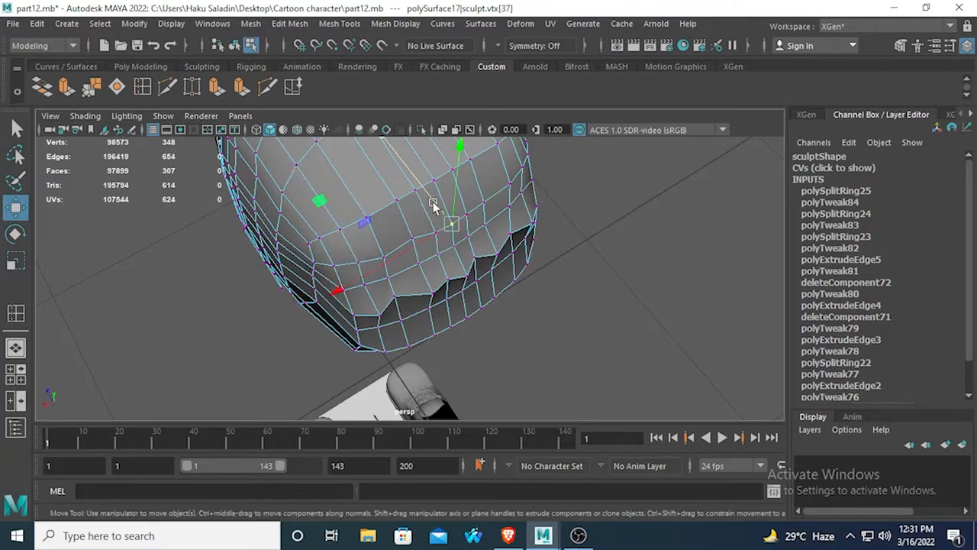
left_click(500, 193)
left_click_drag(488, 161, 483, 157)
Step: Shift alternate vertices of the topmost back row vertically to give the crown edge an irregular outline
left_click_drag(480, 194, 364, 306, "alt")
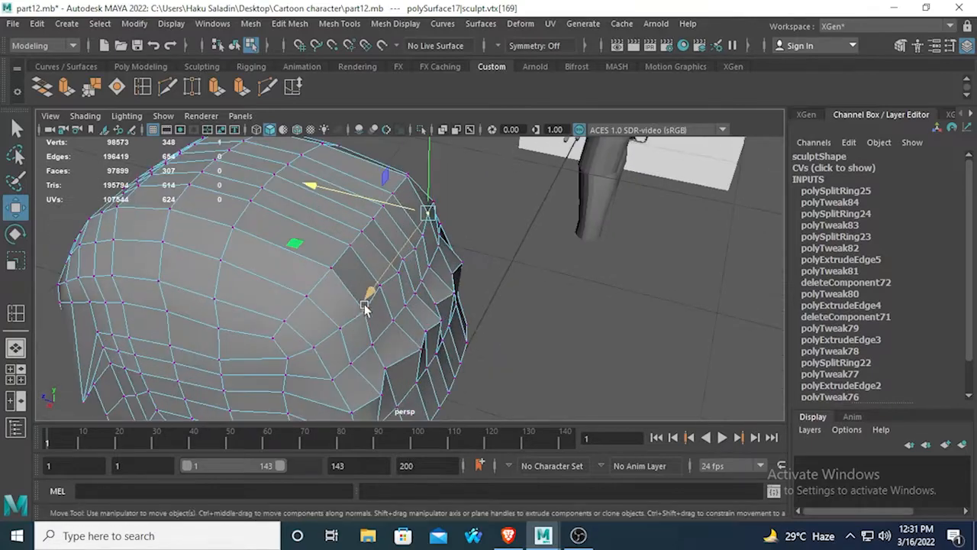
left_click(352, 245)
left_click_drag(352, 245, 358, 187, "alt")
left_click_drag(388, 219, 346, 221, "alt")
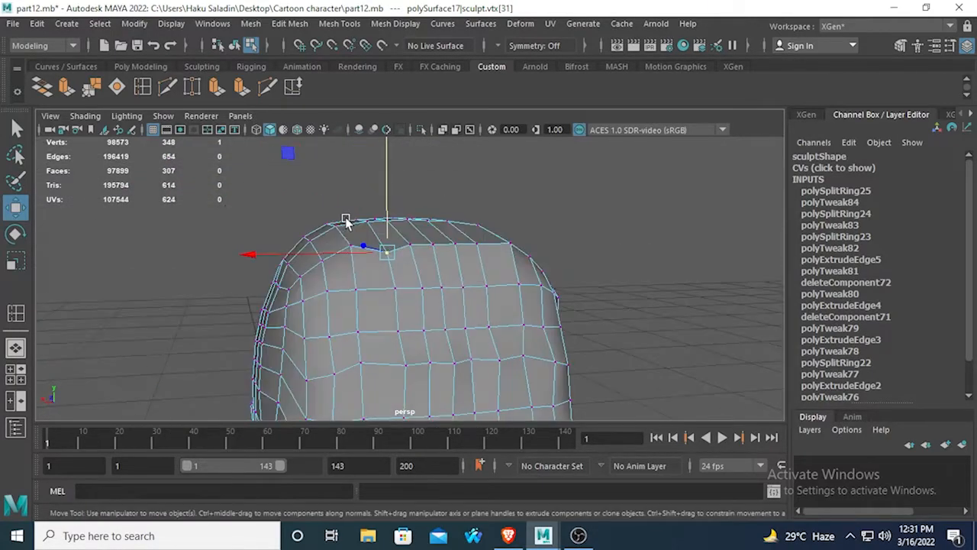
left_click(437, 244)
left_click_drag(432, 201, 432, 197)
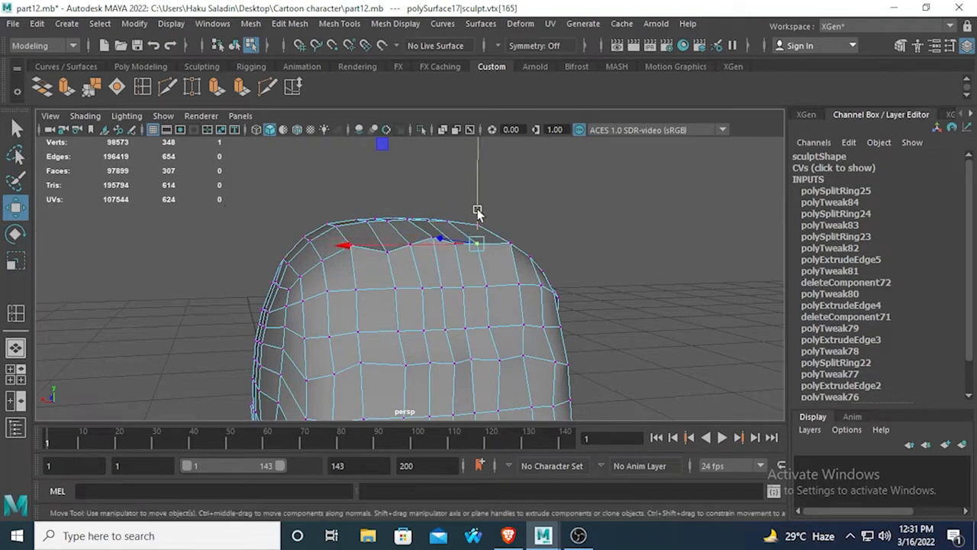
left_click(465, 252)
left_click_drag(465, 257, 342, 326, "alt")
left_click(386, 223)
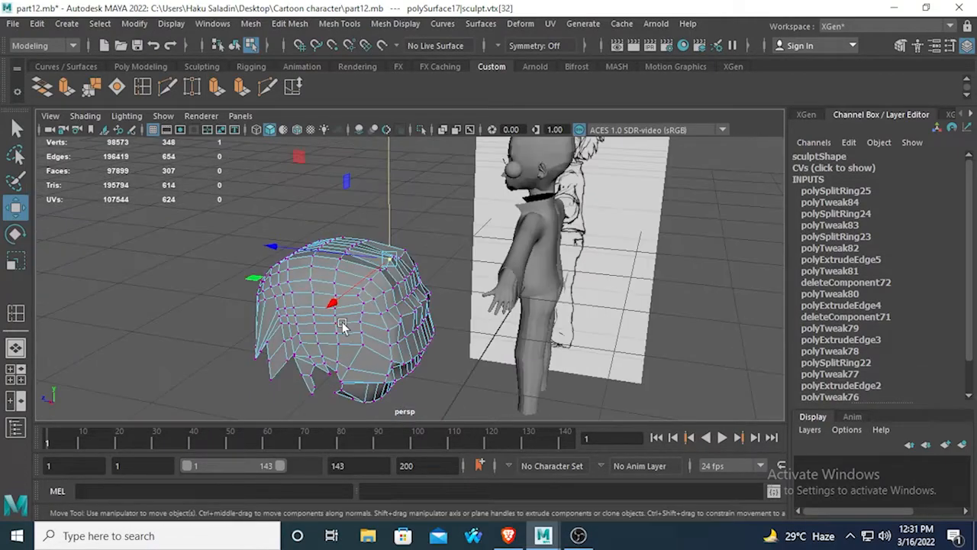
Step: Return to object mode and set the character's body meshes to Translate X 0 so they line up with the hair
right_click_drag(333, 290, 393, 119)
left_click(331, 273)
left_click(330, 270)
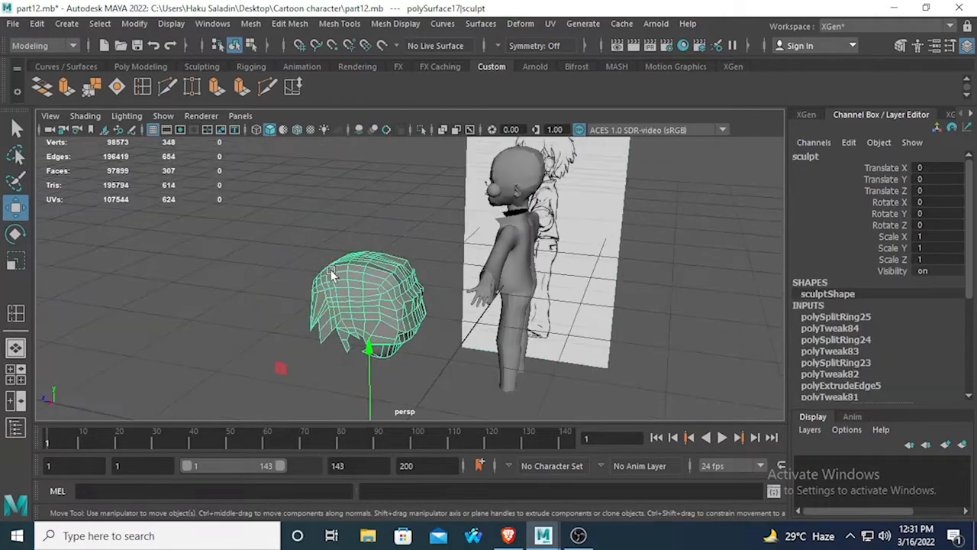
left_click_drag(330, 269, 481, 217, "alt")
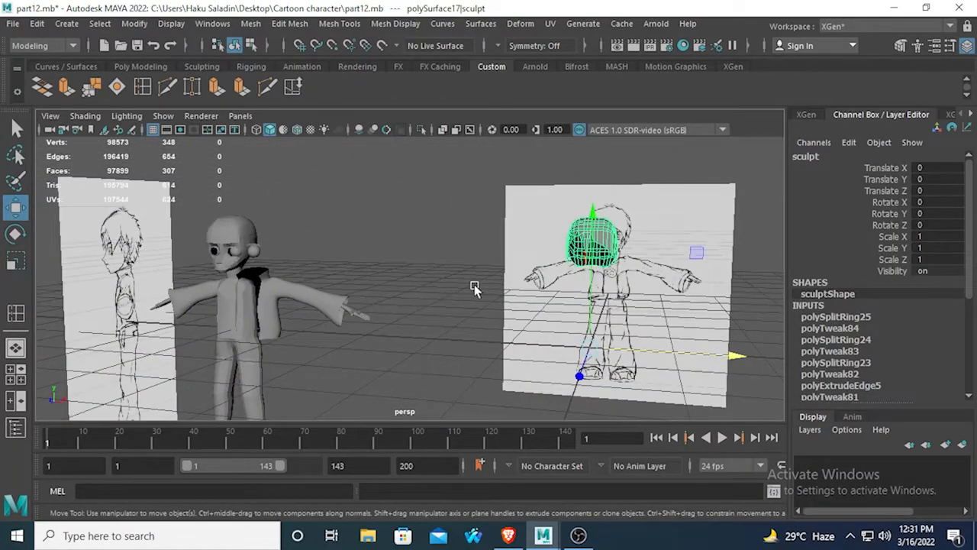
left_click_drag(474, 284, 304, 305, "alt")
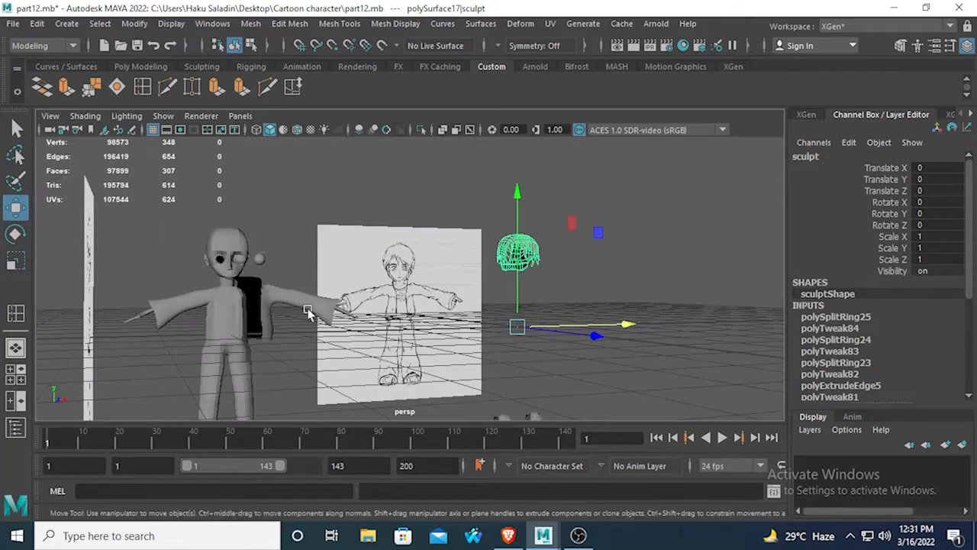
left_click(312, 365)
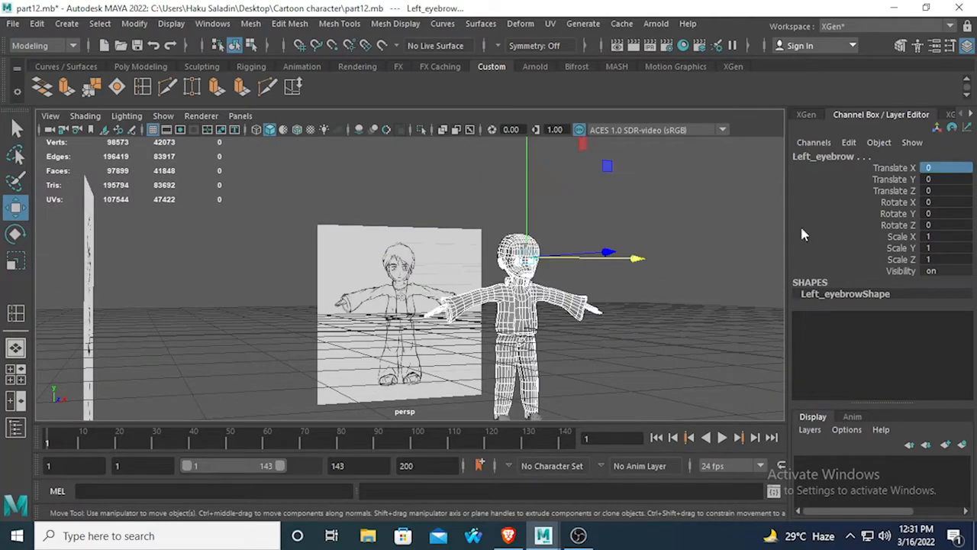
left_click(409, 278)
Step: Turn on smooth mesh preview for the hair and the character's head and body meshes
left_click_drag(409, 279, 504, 273, "alt")
scroll(504, 273, "up", 5)
left_click(393, 168)
left_click_drag(393, 168, 423, 214, "alt")
left_click(430, 189)
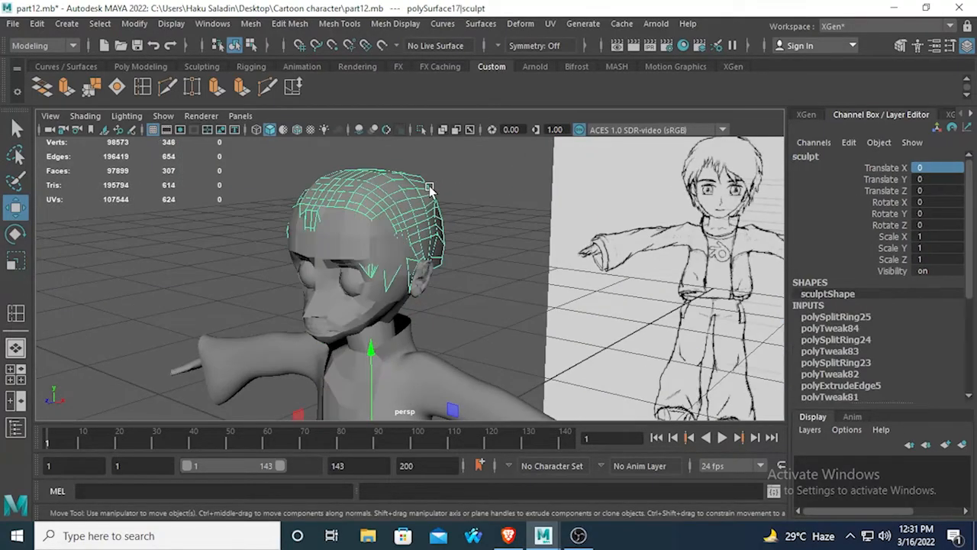
key("3")
left_click(329, 257)
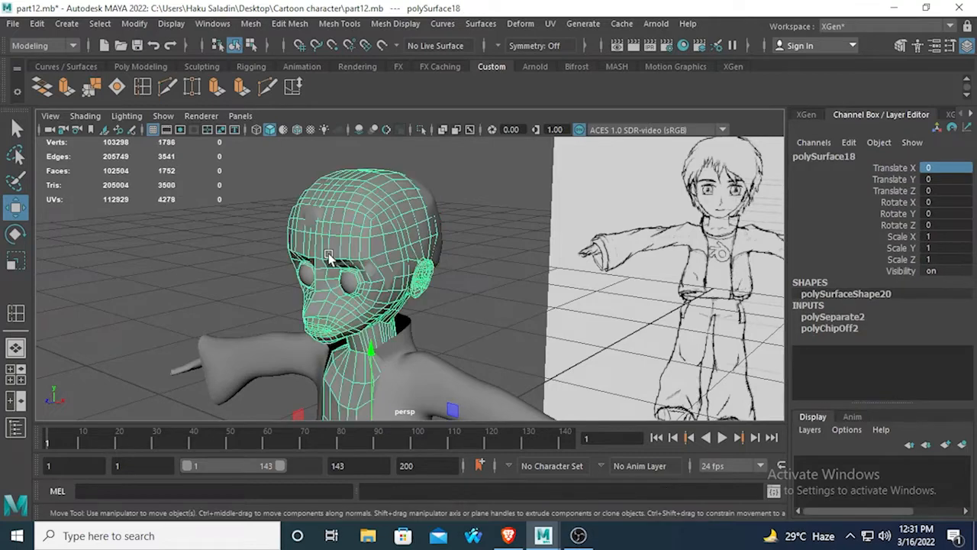
left_click(259, 337)
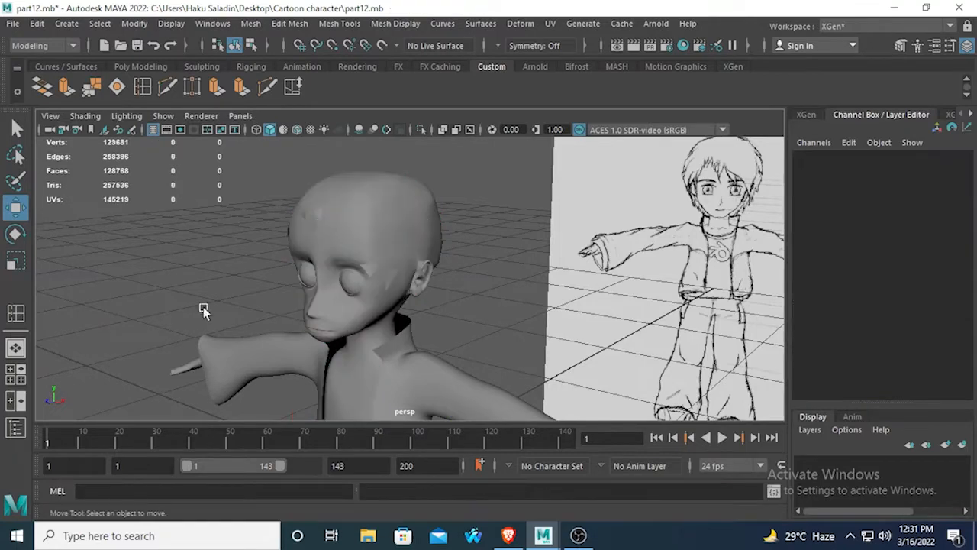
Step: Extrude the whole hair mesh outward with a Local Translate Z of 0.037 and return to object mode
left_click(412, 196)
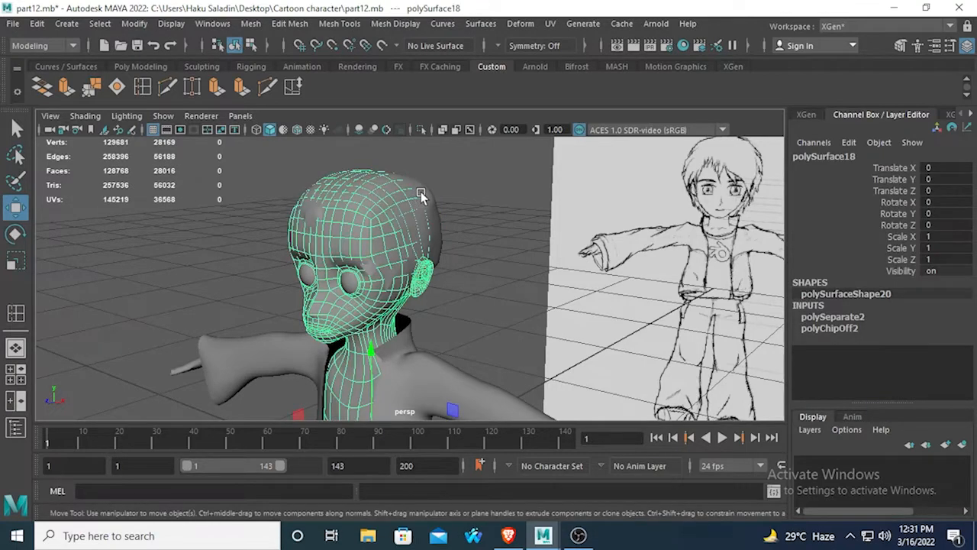
left_click(427, 196)
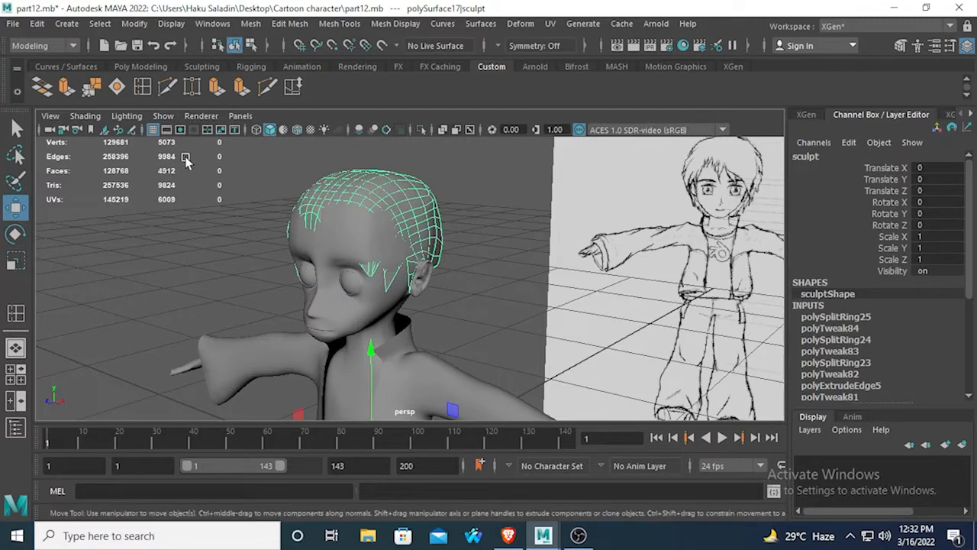
left_click(219, 86)
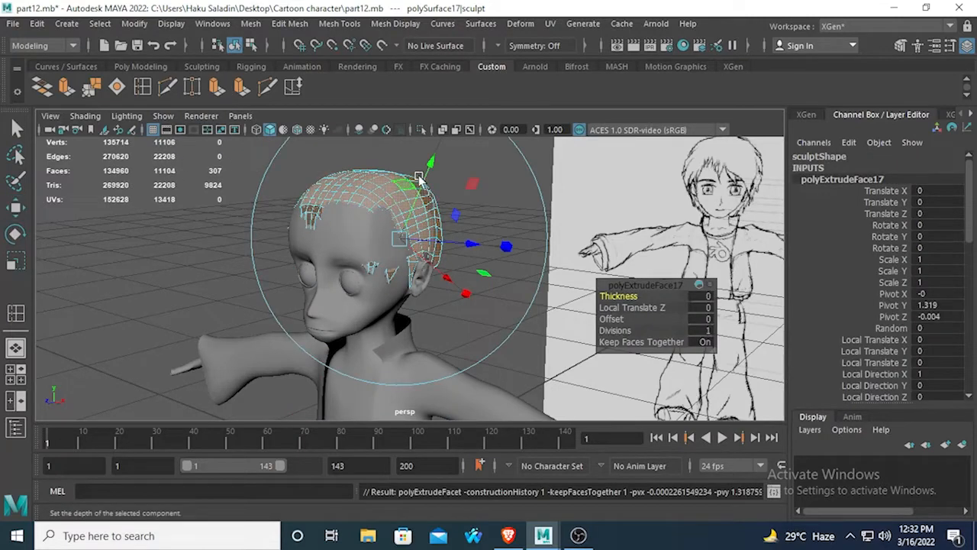
left_click_drag(429, 166, 434, 171)
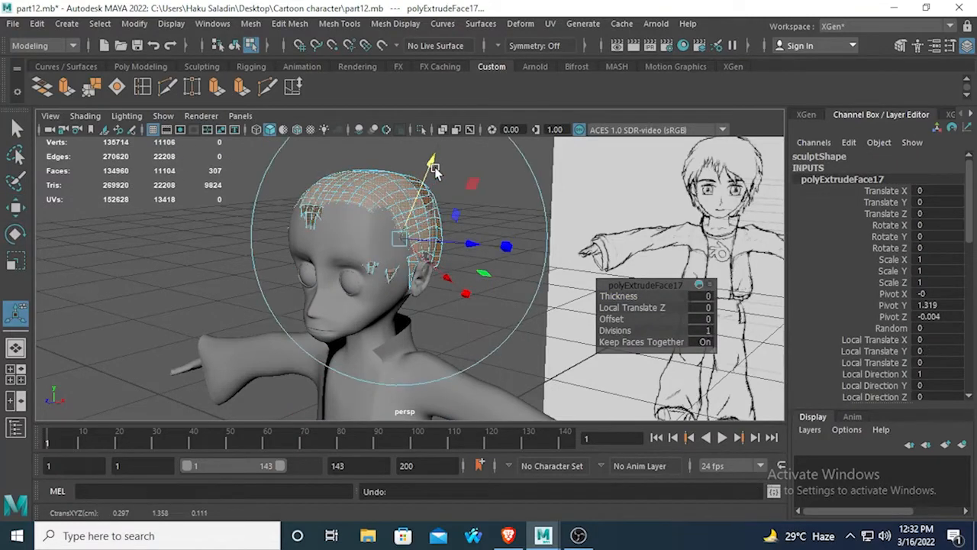
left_click_drag(468, 250, 458, 305)
left_click(16, 129)
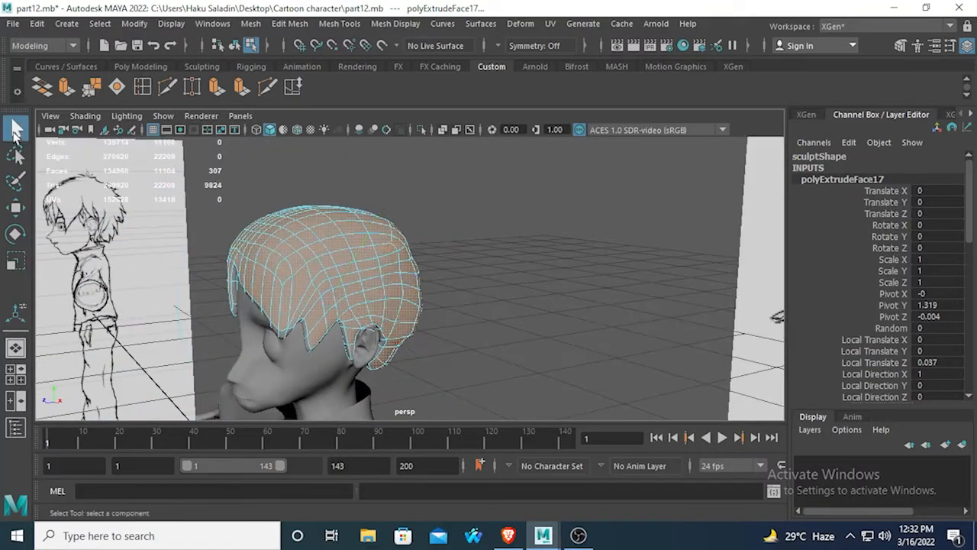
right_click_drag(310, 216, 388, 103)
left_click(534, 231)
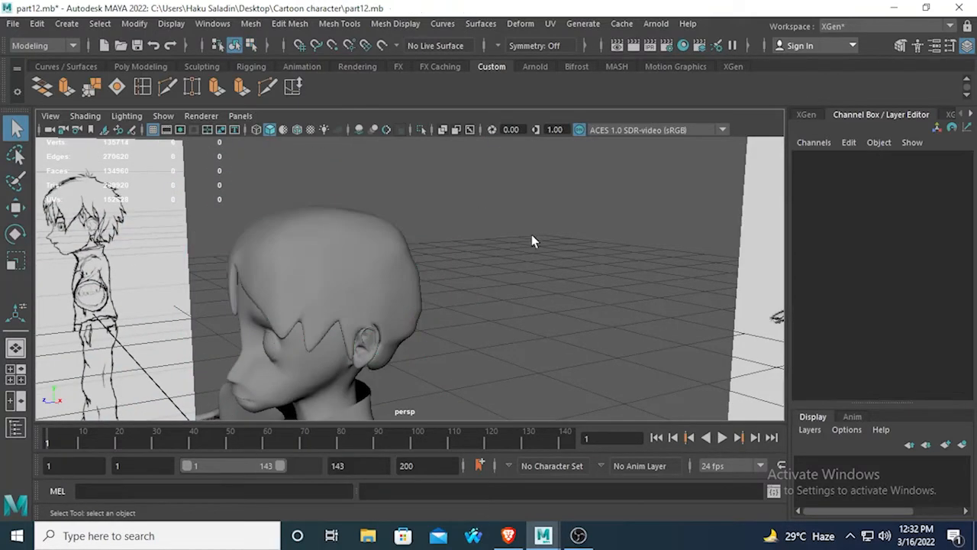
Step: Turn off the hair's smooth preview and examine the thickness of its fringe edges from the front and below
mouse_move(531, 234)
left_mouse_down("alt")
mouse_move(429, 240)
mouse_move(374, 277)
mouse_move(465, 253)
mouse_move(500, 281)
mouse_move(431, 270)
mouse_move(598, 270)
mouse_move(233, 258)
mouse_move(258, 281)
mouse_move(363, 279)
mouse_move(407, 234)
left_mouse_up("alt")
left_click(363, 279)
key("1")
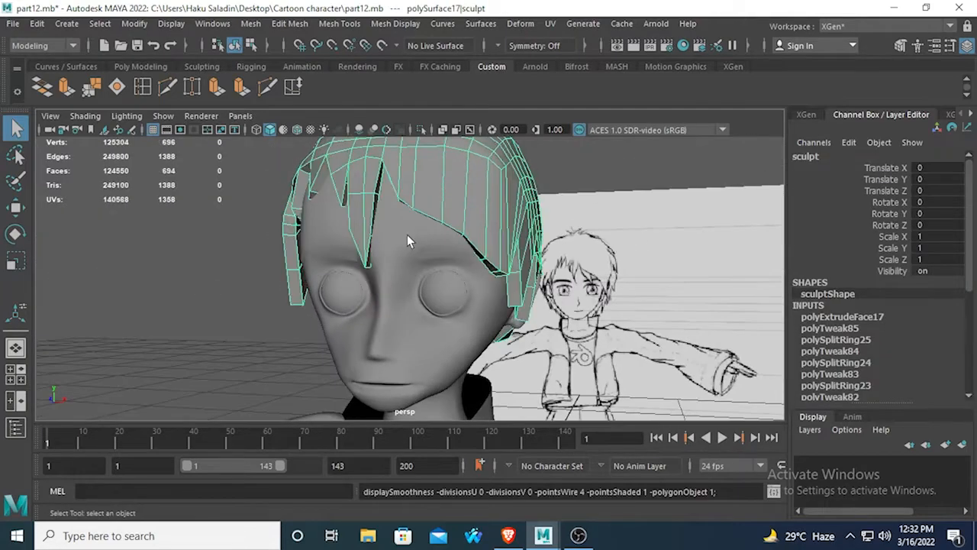
mouse_move(491, 157)
right_mouse_down("alt")
mouse_move(425, 222)
mouse_move(423, 178)
mouse_move(402, 140)
mouse_move(438, 259)
right_mouse_up("alt")
left_click_drag(438, 260, 442, 239, "alt")
right_click_drag(443, 240, 406, 277, "alt")
right_click_drag(367, 215, 377, 276, "alt")
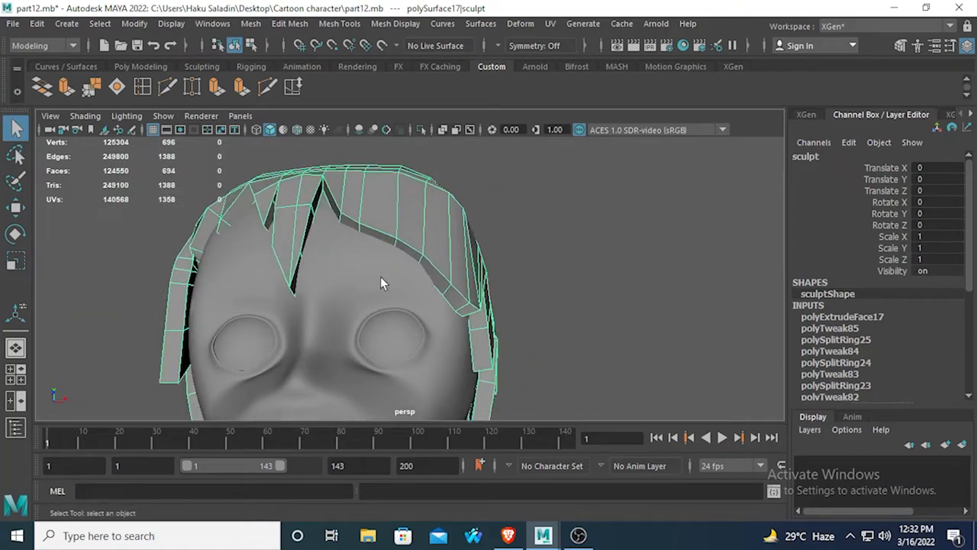
Step: Undo the return to object mode and the outward Local Translate Z offset of the extruded hair faces
key("ctrl+z")
key("ctrl+z")
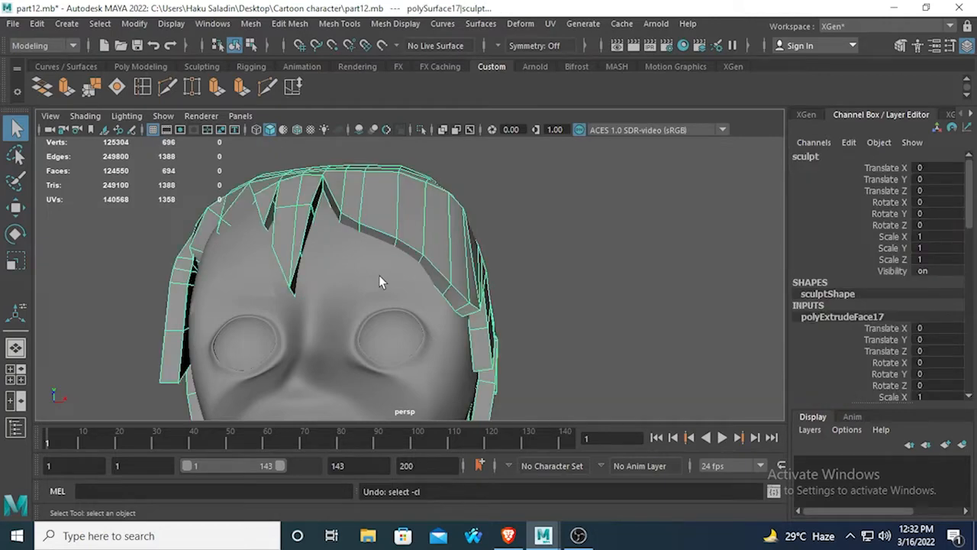
key("ctrl+z")
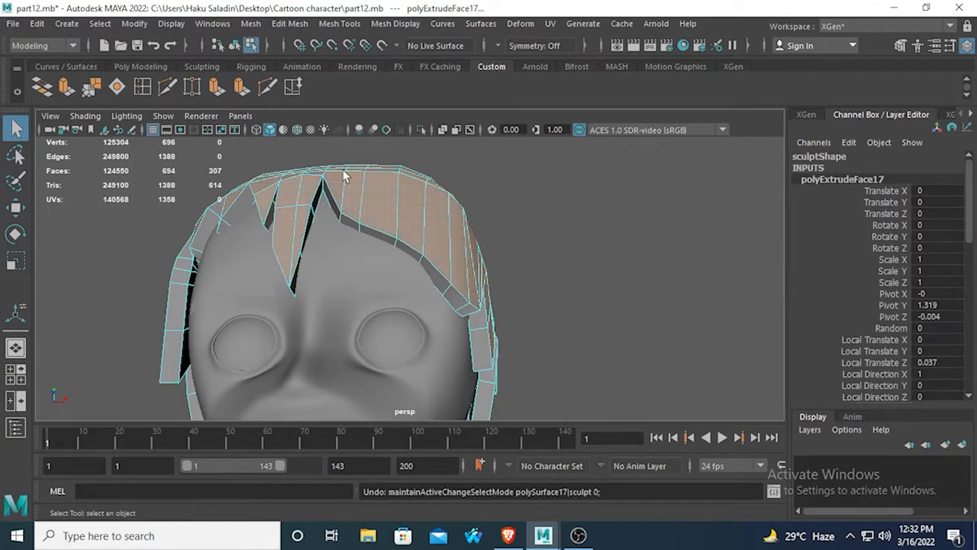
left_click_drag(338, 168, 344, 238, "alt")
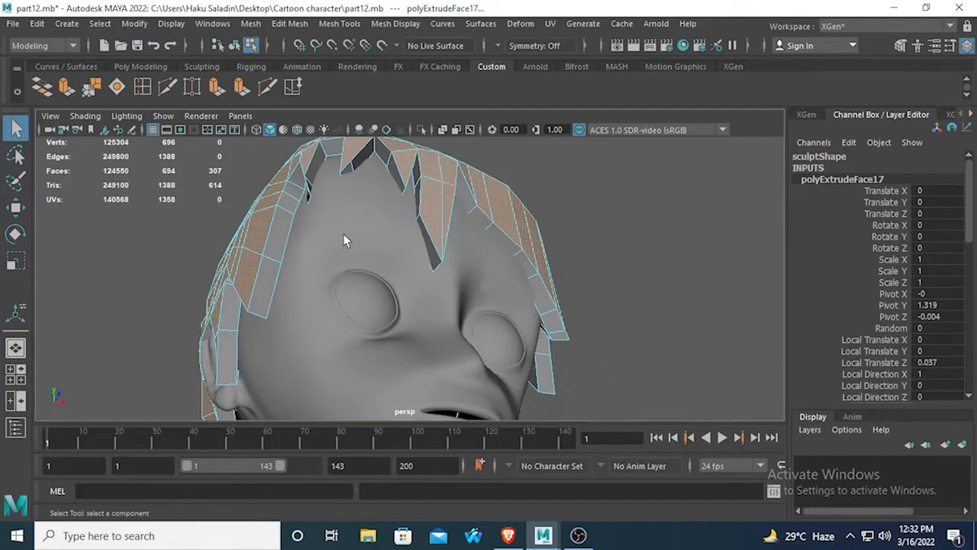
key("ctrl+z")
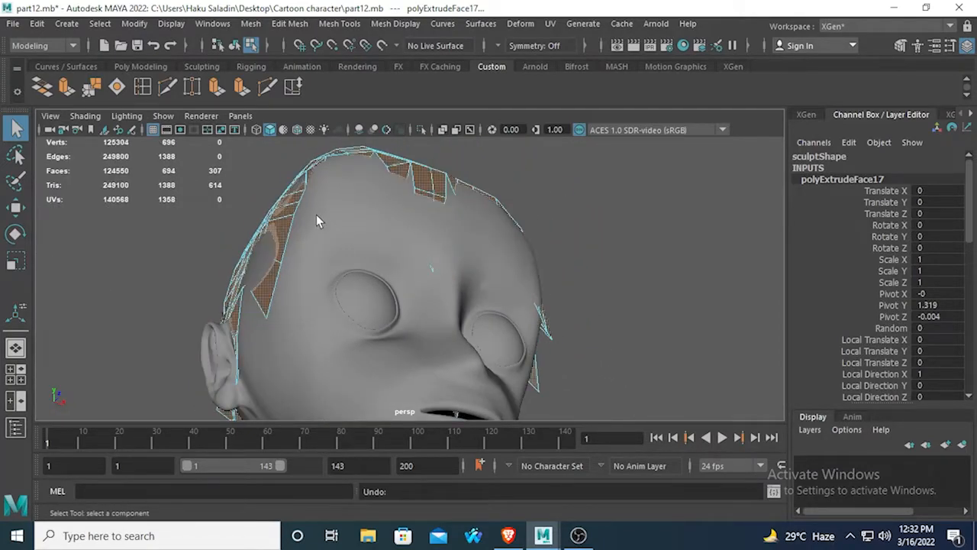
Step: Scale the extruded hair faces up uniformly to give the hair thickness, checking the shape with smooth preview
left_click(16, 261)
left_click_drag(394, 325, 359, 342, "alt")
key("3")
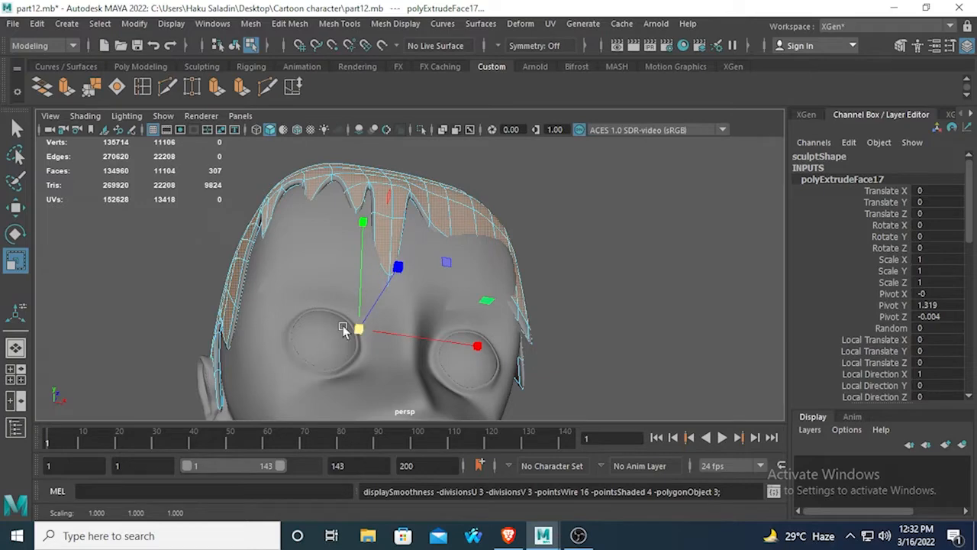
left_click_drag(356, 329, 358, 329)
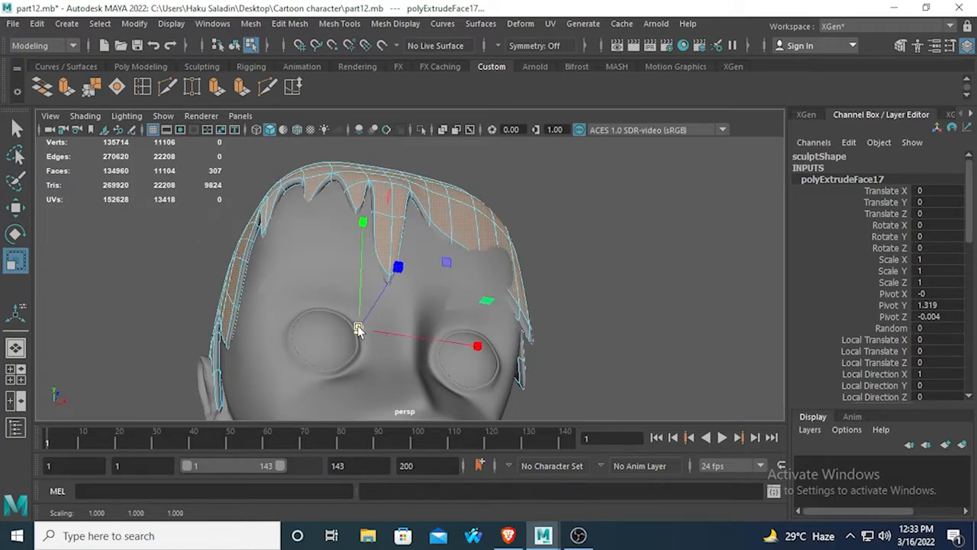
key("1")
left_click(359, 329)
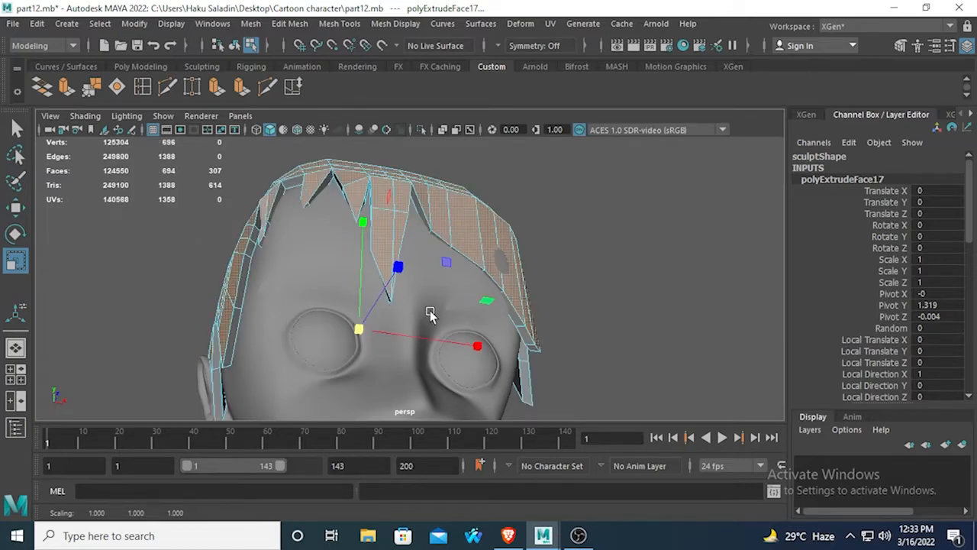
Step: Insert an edge loop across the front fringe, running around the hair just above the tips
left_click_drag(428, 311, 353, 300, "alt")
middle_click_drag(354, 300, 421, 194, "alt")
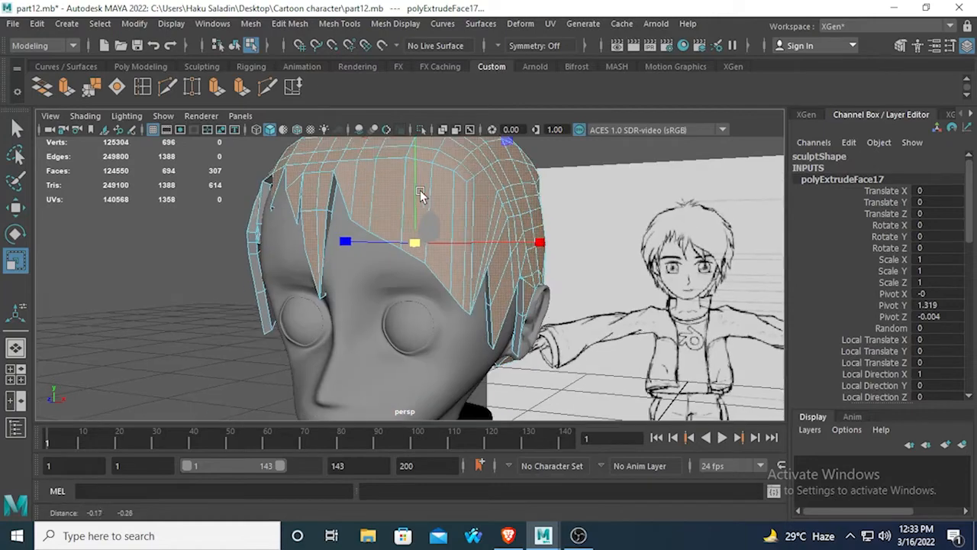
left_click(143, 87)
left_click_drag(367, 192, 356, 230)
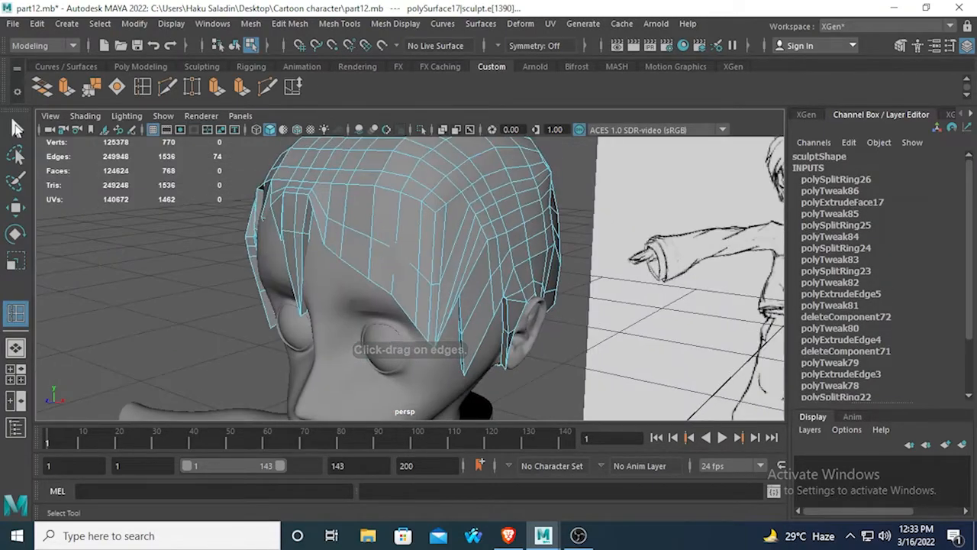
key("q")
Step: Select the seven new loop vertices on the wide front fringe lock and move them forward, away from the forehead
right_click_drag(329, 210, 279, 203)
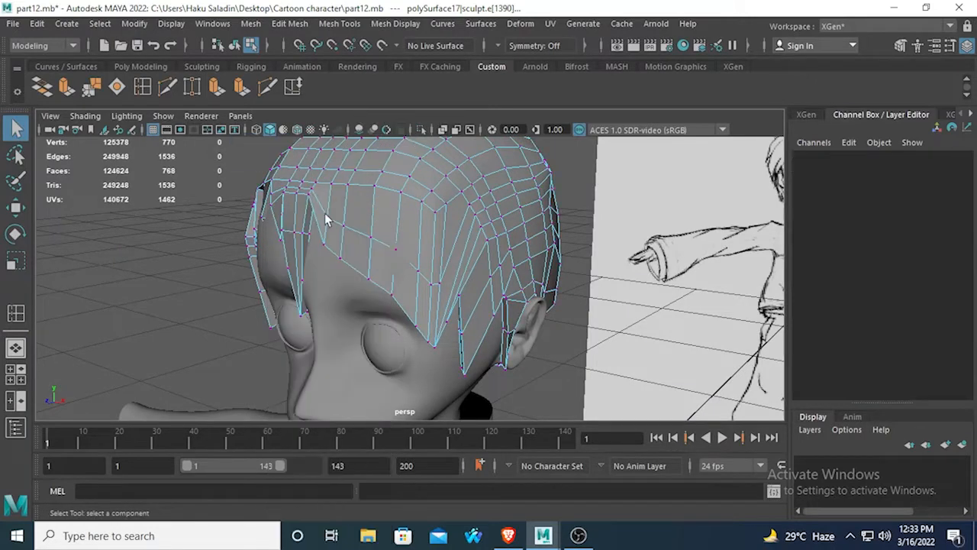
left_click(327, 218)
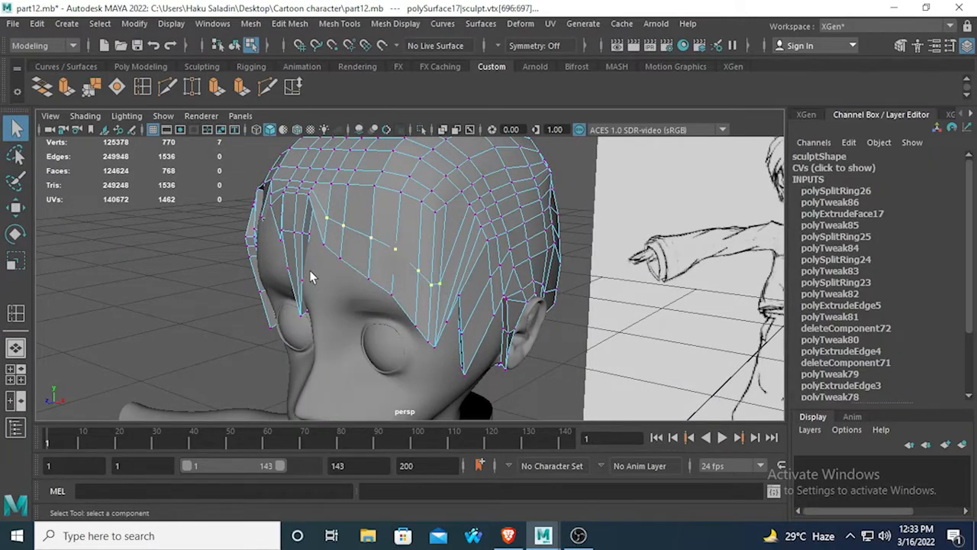
left_click_drag(311, 277, 230, 260, "alt")
key("w")
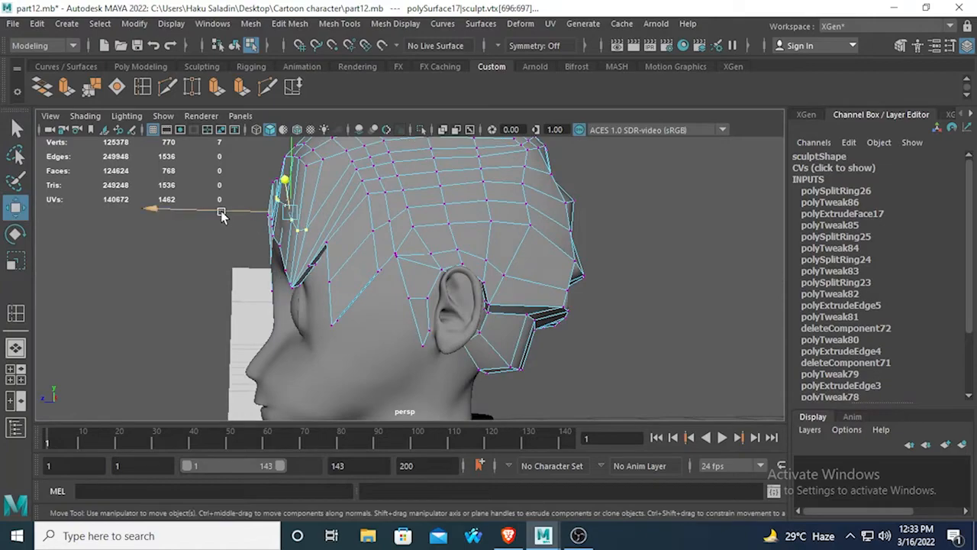
mouse_move(277, 214)
left_mouse_down("alt")
mouse_move(338, 262)
mouse_move(429, 275)
left_mouse_up("alt")
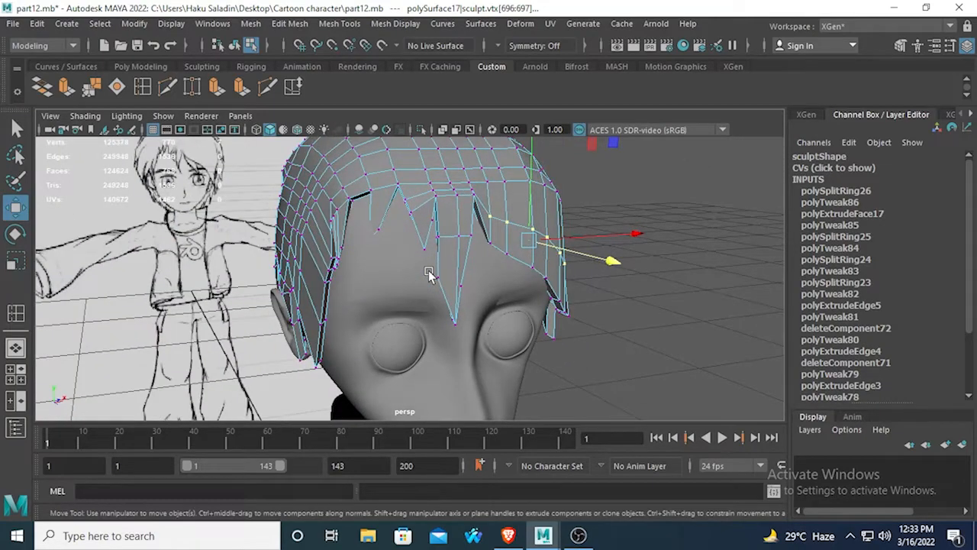
Step: Preview the hair smoothed in object mode, inspect the fringe and temple area, and restore the unsmoothed display
key("3")
right_click_drag(395, 206, 462, 122)
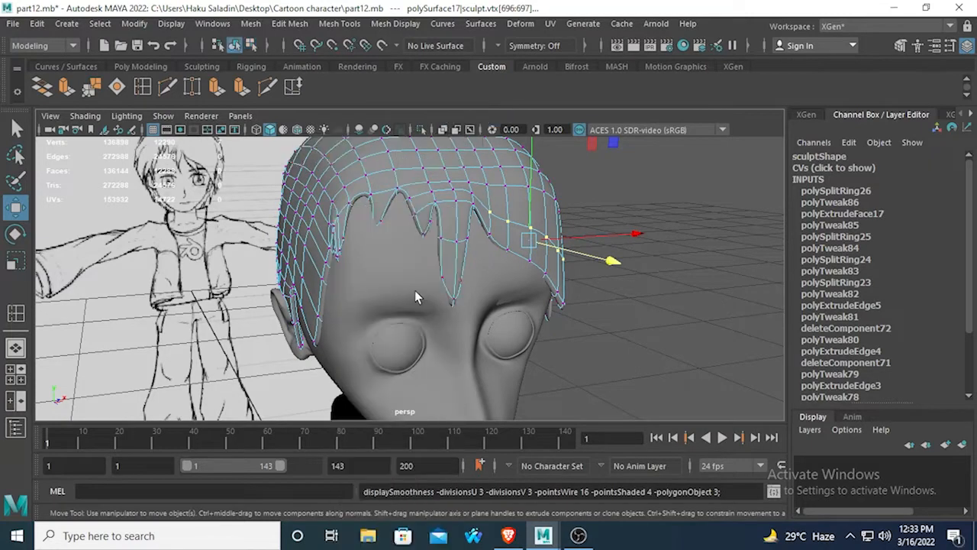
left_click(415, 290)
left_click(587, 337)
mouse_move(587, 337)
left_mouse_down("alt")
mouse_move(600, 323)
mouse_move(654, 323)
mouse_move(532, 328)
mouse_move(405, 264)
left_mouse_up("alt")
left_click(387, 214)
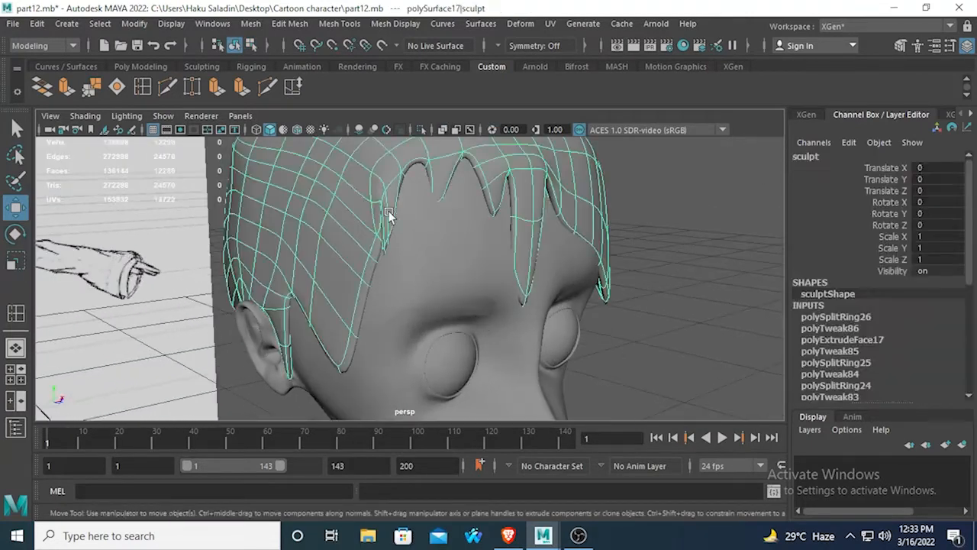
key("1")
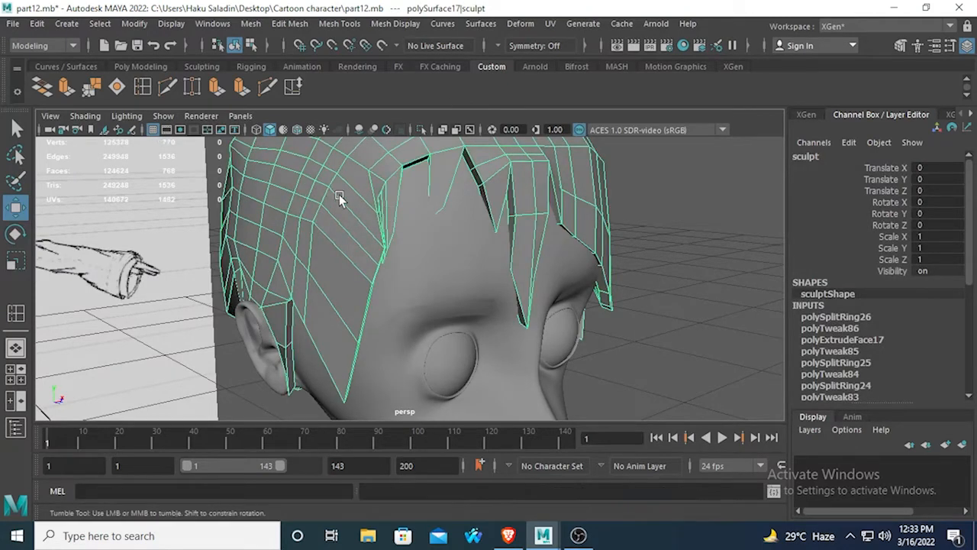
Step: Enter vertex mode on the hair and select the upper front-edge vertex of the side lock above the temple
left_click_drag(339, 194, 425, 176, "alt")
right_click_drag(481, 141, 416, 143)
left_click(517, 262)
left_click_drag(427, 239, 438, 283, "alt")
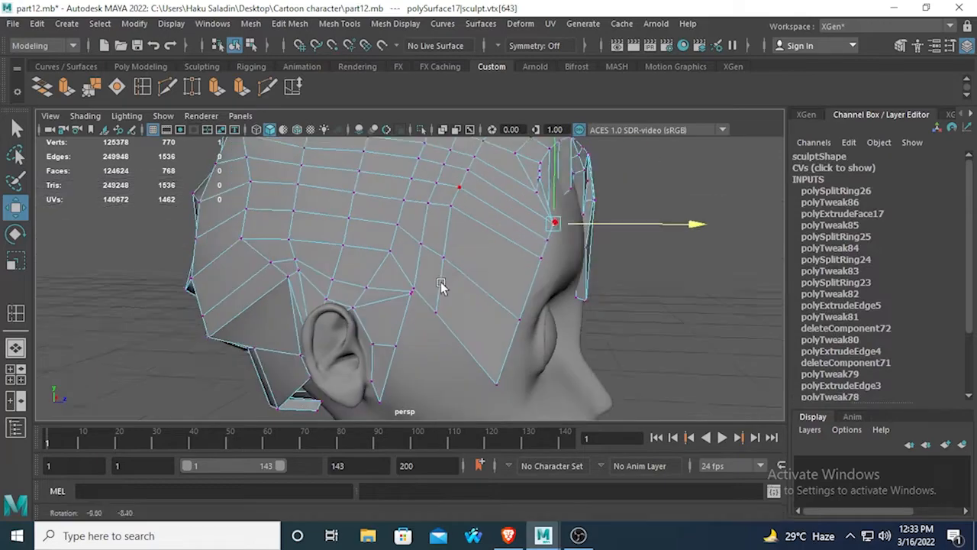
key("space")
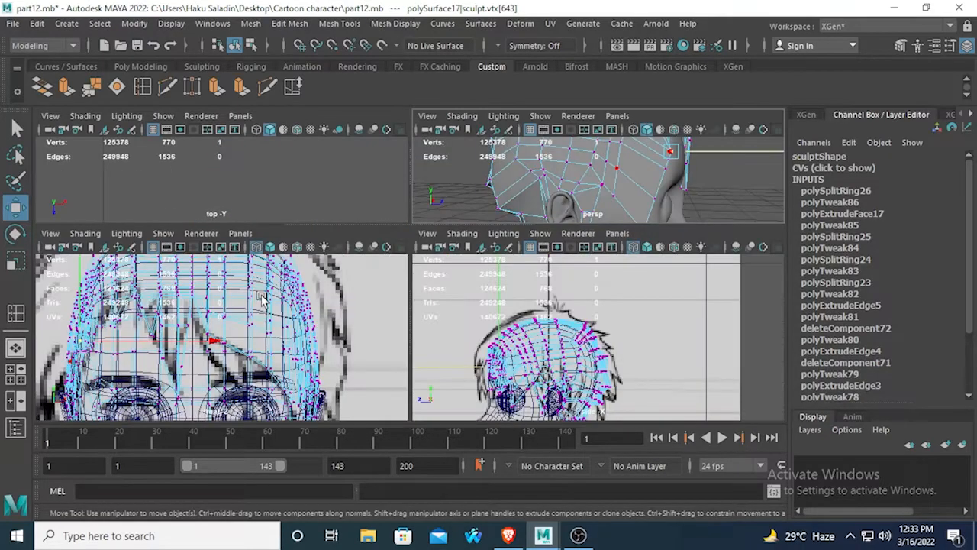
key("space")
scroll(422, 242, "up", 4)
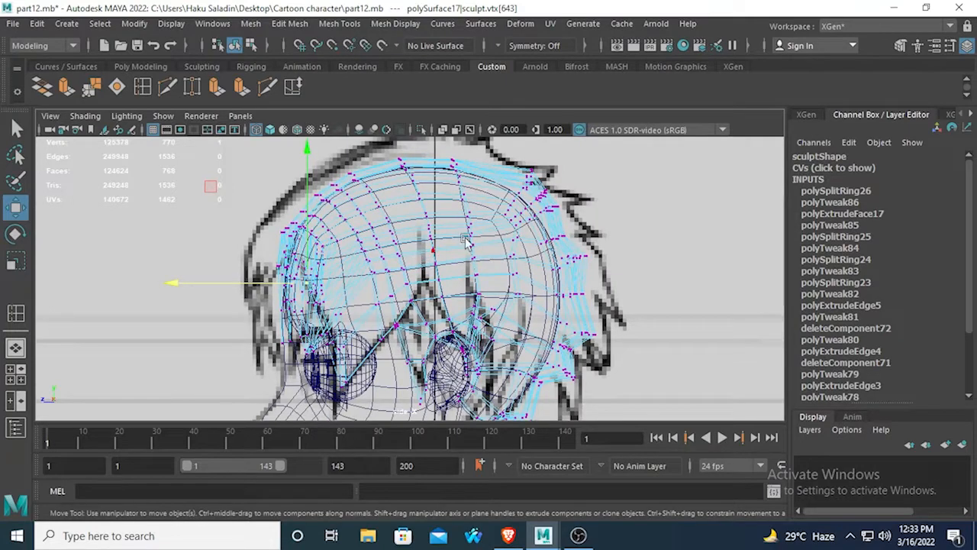
key("space")
key("space")
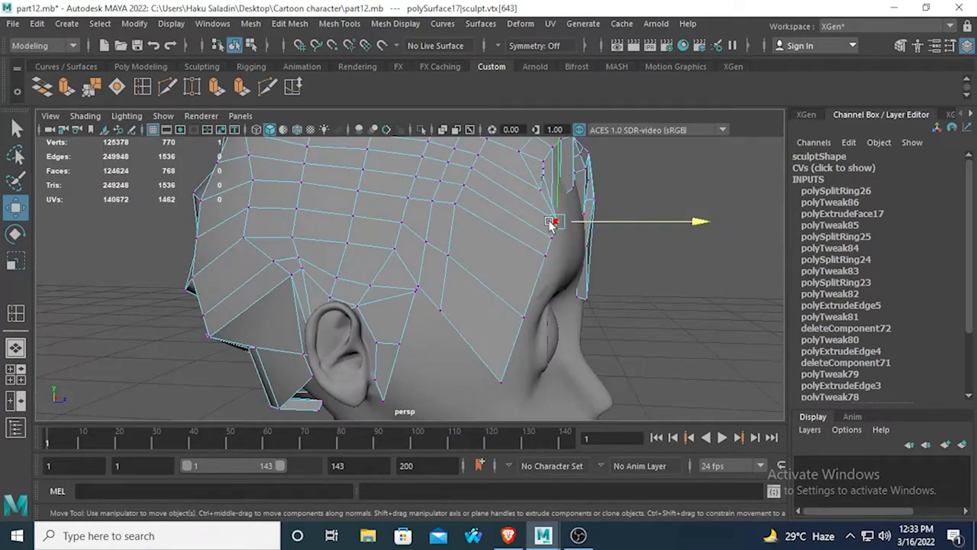
left_click_drag(551, 222, 323, 222)
key("ctrl+z")
Step: Select the ten vertices along the front edge of the side lock at the temple and move them backward and slightly up
scroll(243, 256, "up", 3)
middle_click_drag(242, 257, 256, 280, "alt")
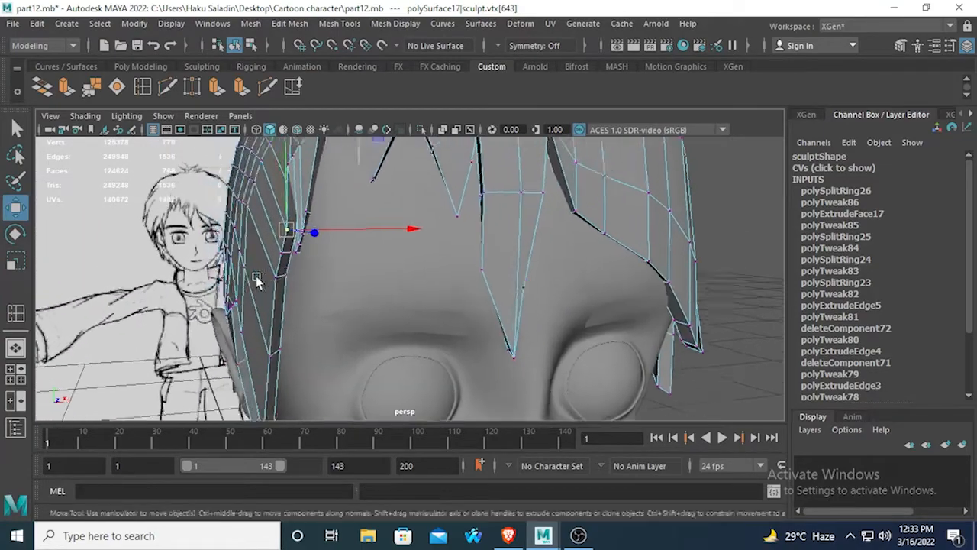
scroll(252, 278, "up", 4)
left_click(23, 130)
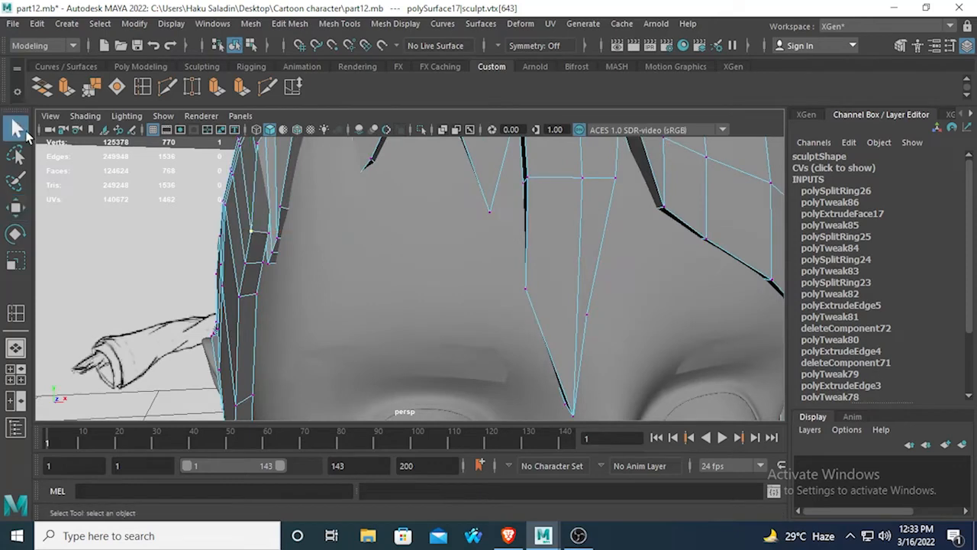
left_click(254, 269)
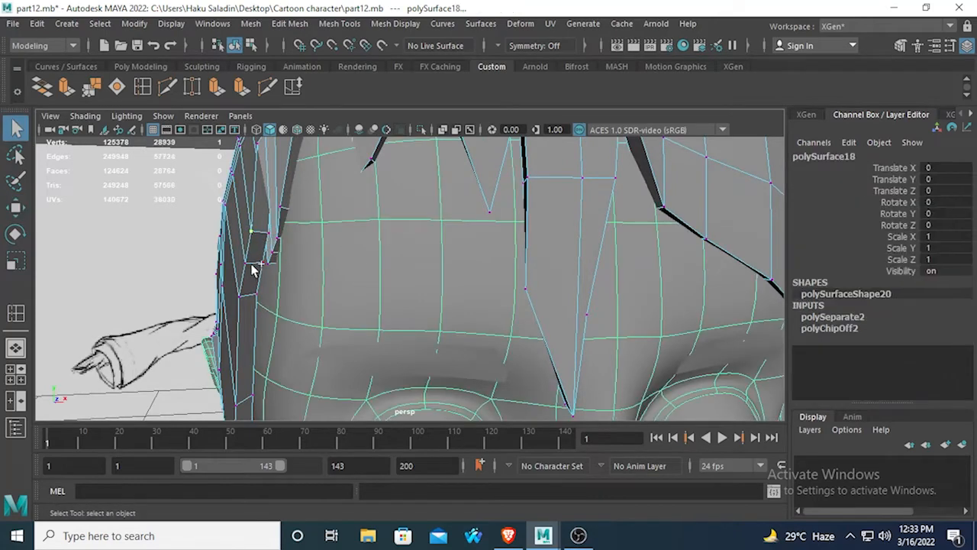
left_click(257, 237)
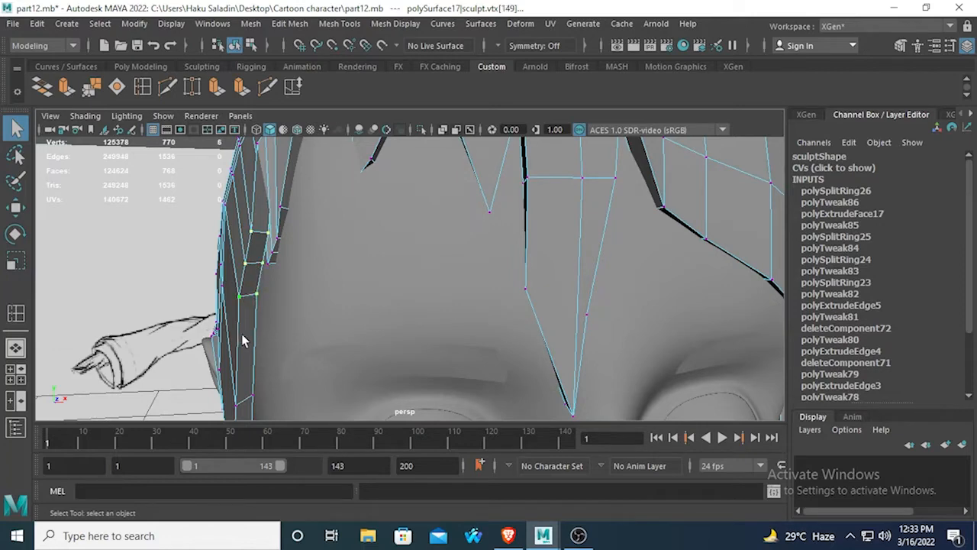
middle_click_drag(243, 341, 266, 281, "alt")
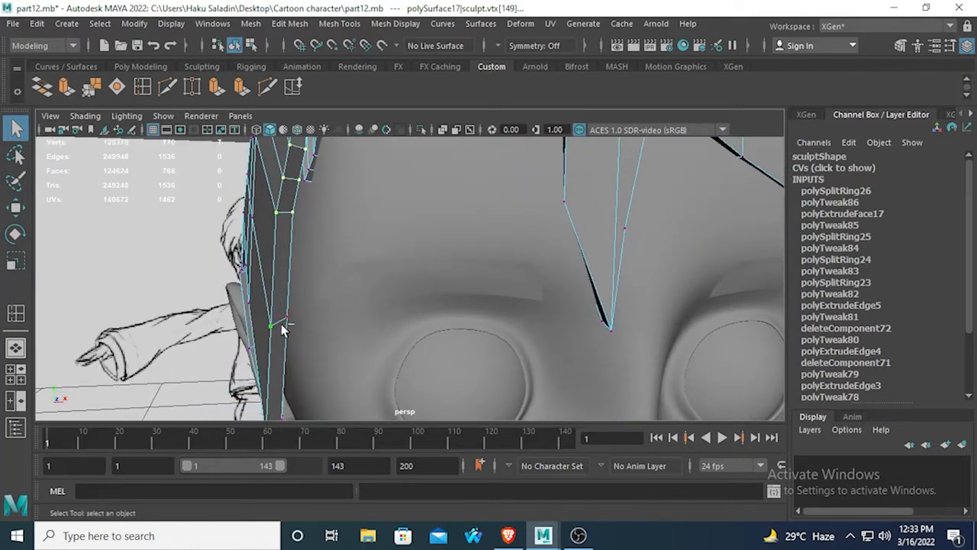
scroll(285, 323, "down", 6)
left_click_drag(285, 323, 424, 326, "alt")
scroll(424, 325, "up", 4)
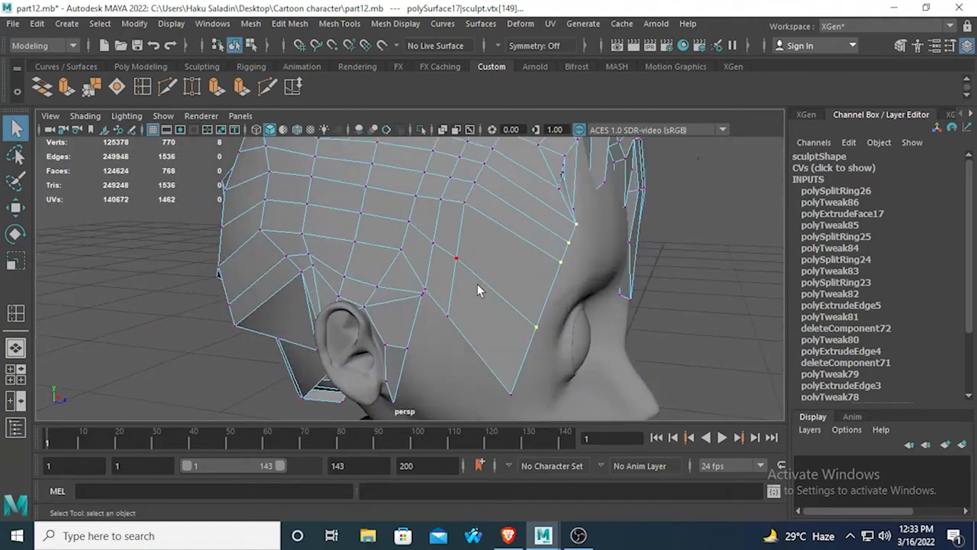
left_click(17, 208)
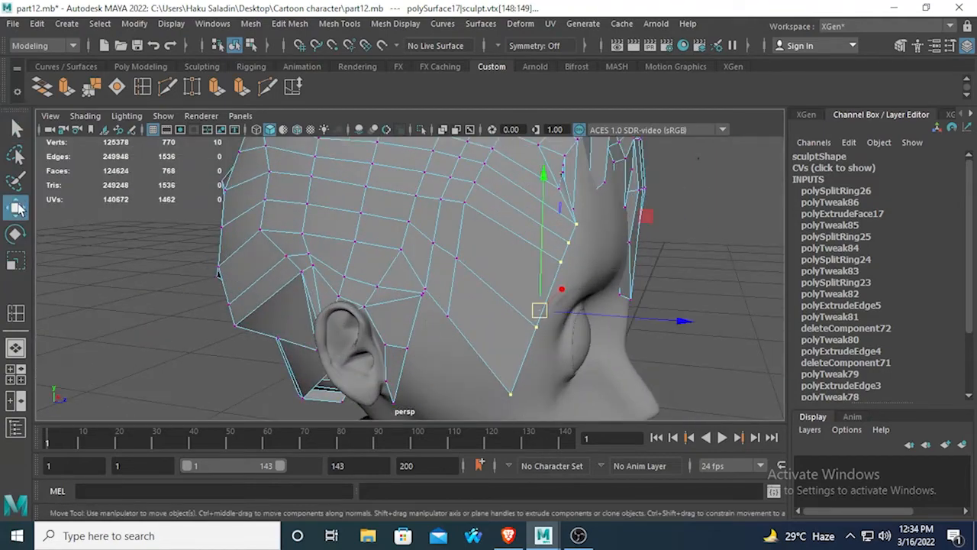
left_click_drag(666, 316, 620, 308)
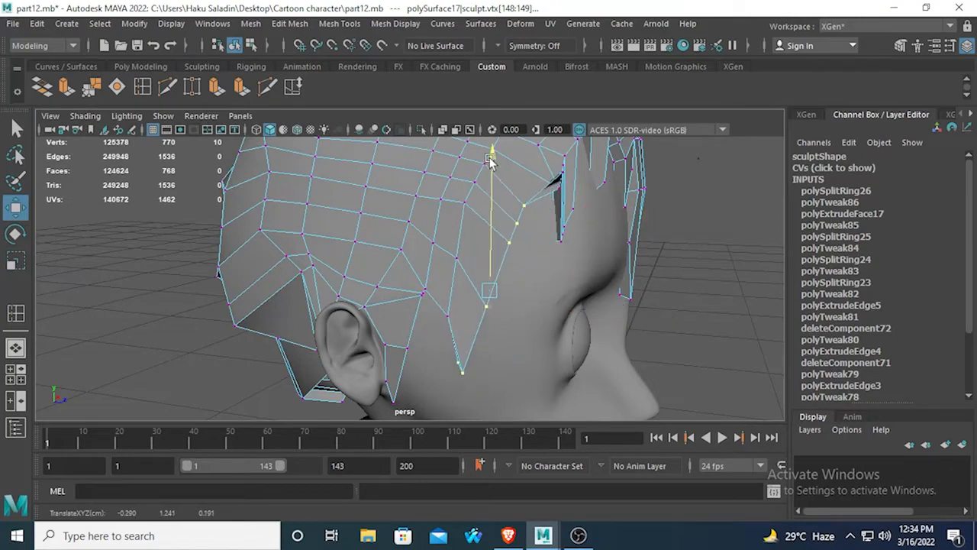
left_click_drag(493, 163, 473, 243, "alt")
Step: Turn on smooth preview for the hair, return to object mode and inspect the reshaped side lock around the temple
key("3")
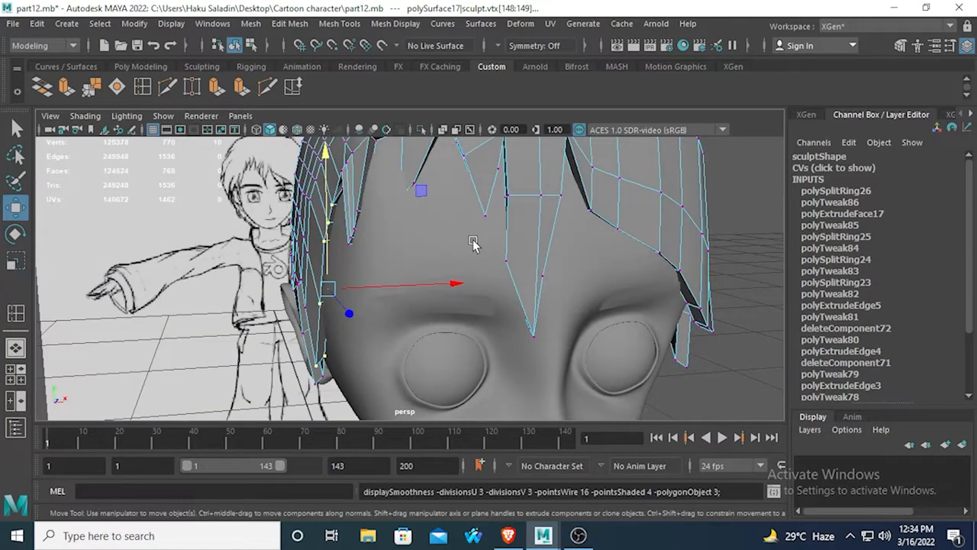
left_click_drag(517, 210, 484, 217, "alt")
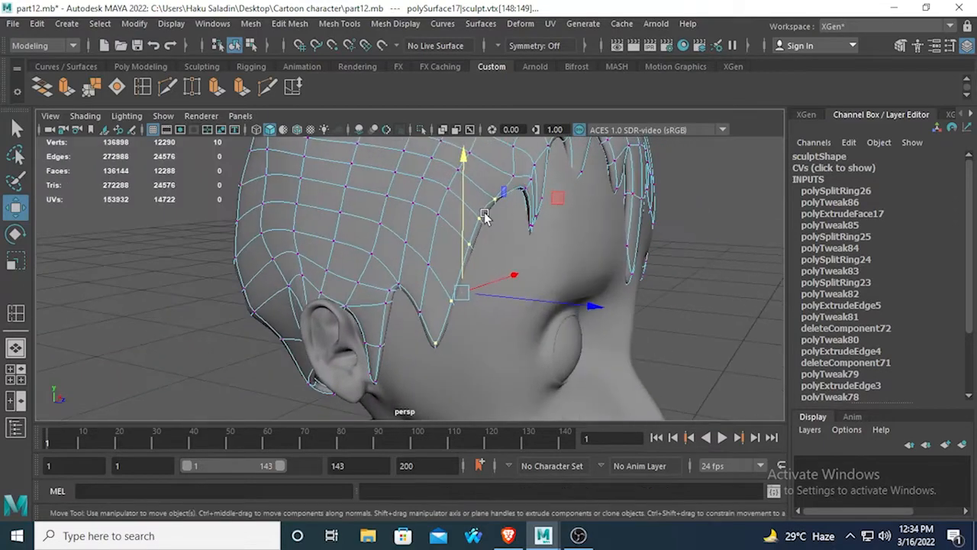
right_click_drag(496, 196, 561, 120)
left_click(664, 272)
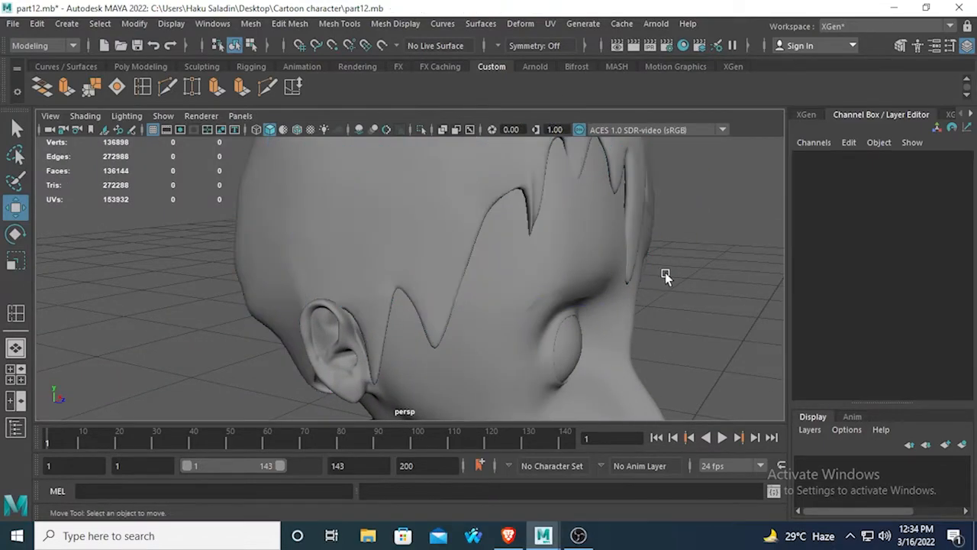
left_click_drag(665, 272, 476, 245, "alt")
left_click(453, 212)
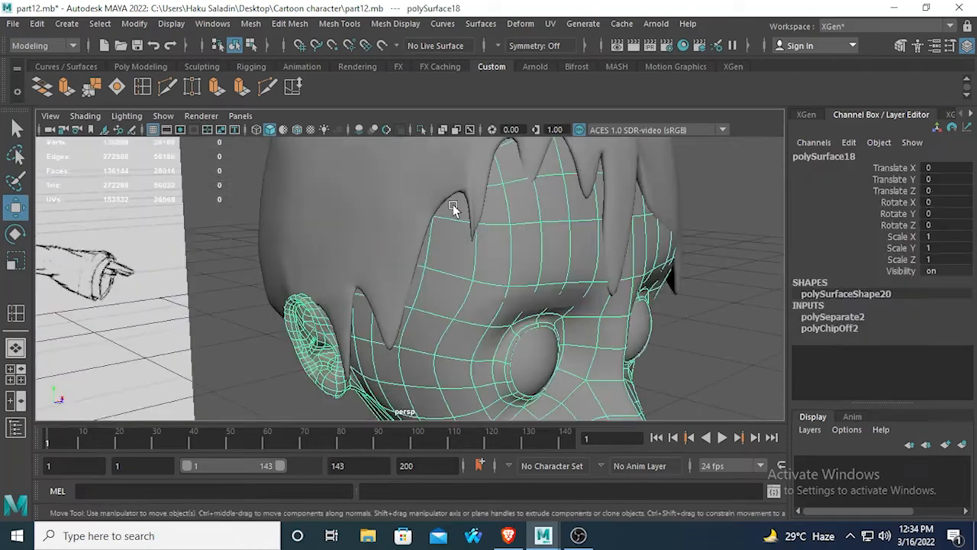
left_click_drag(454, 211, 446, 191, "alt")
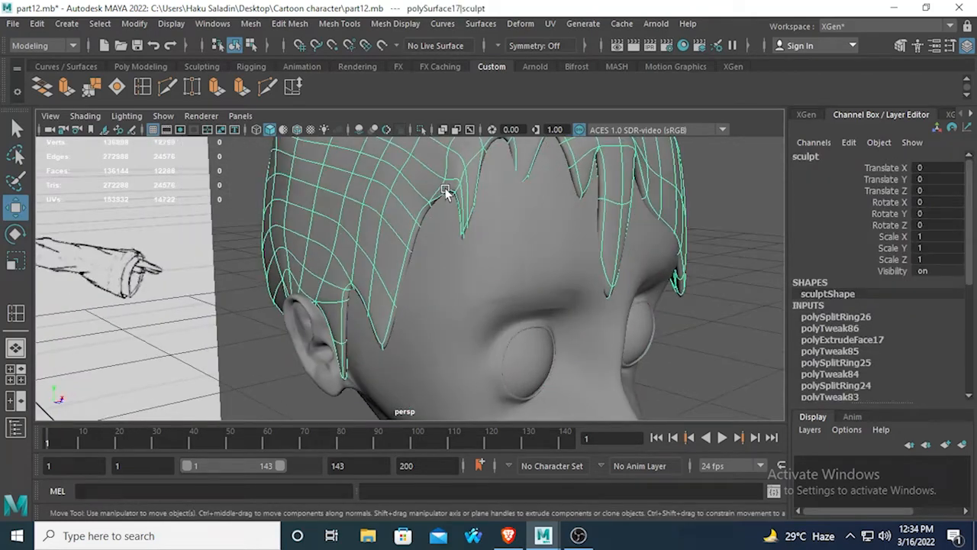
Step: Start the Relax sculpting brush on the hair mesh, reduce the brush size and restore the mesh's normal shaded display
left_click(195, 66)
left_click(92, 87)
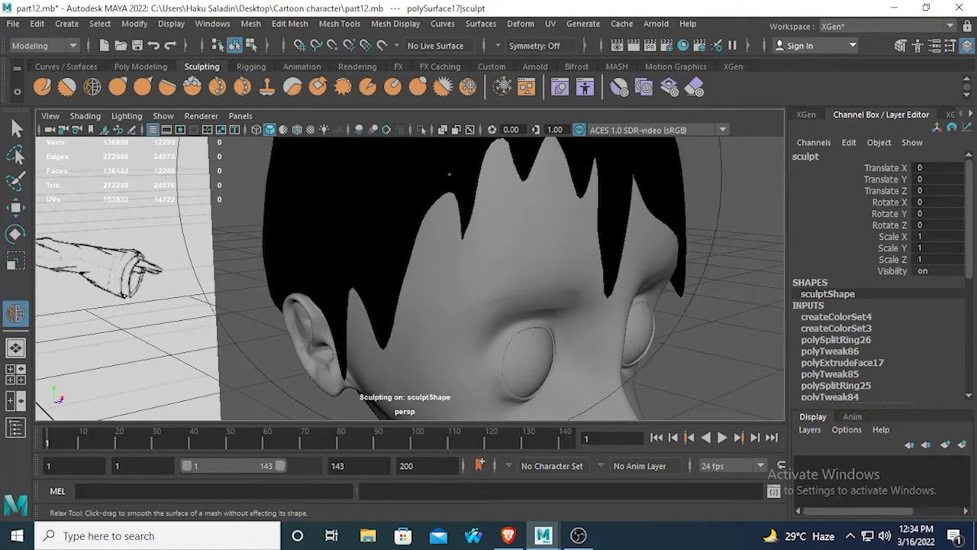
left_click(312, 128)
key("b")
left_click_drag(429, 187, 267, 187)
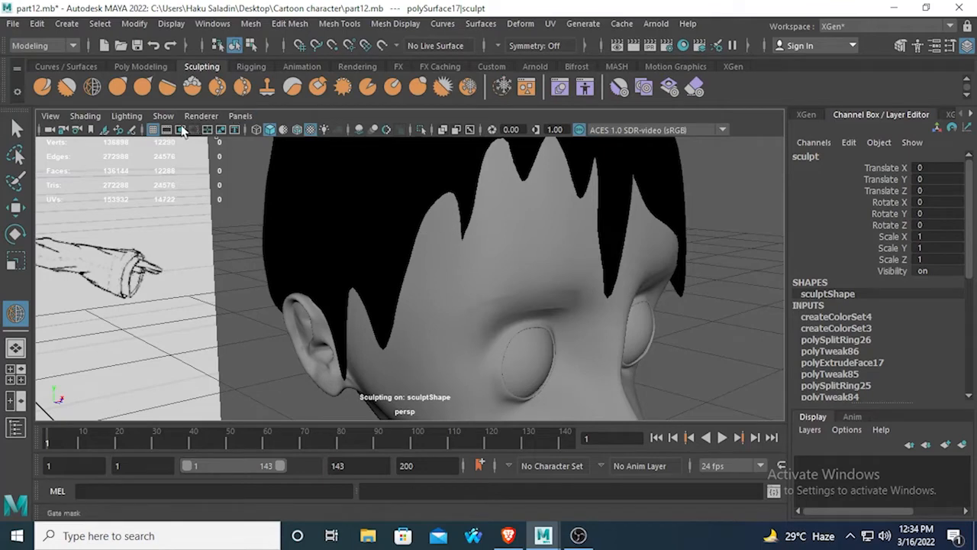
left_click(283, 129)
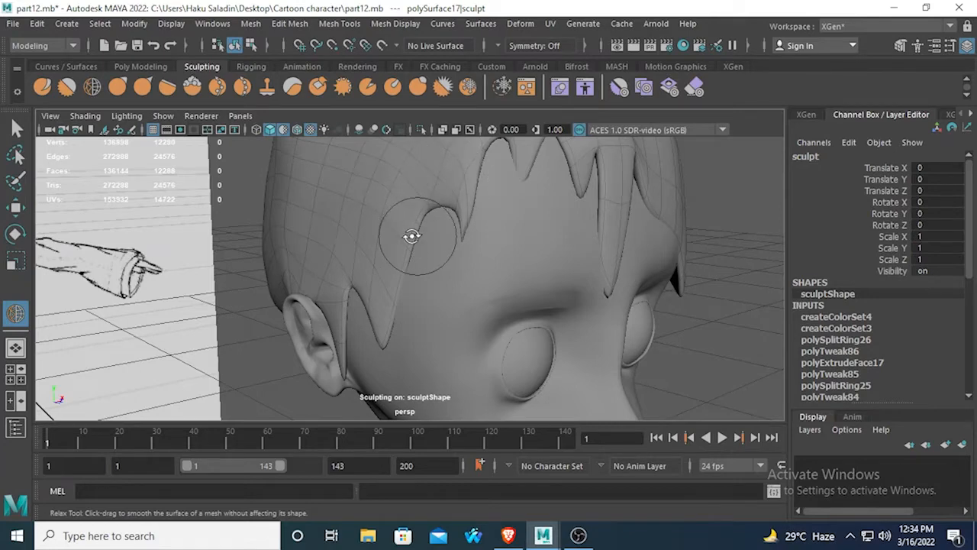
Step: Relax the uneven bumps on the hair surface at the back of the head with the sculpting brush
left_click_drag(411, 236, 496, 242, "alt")
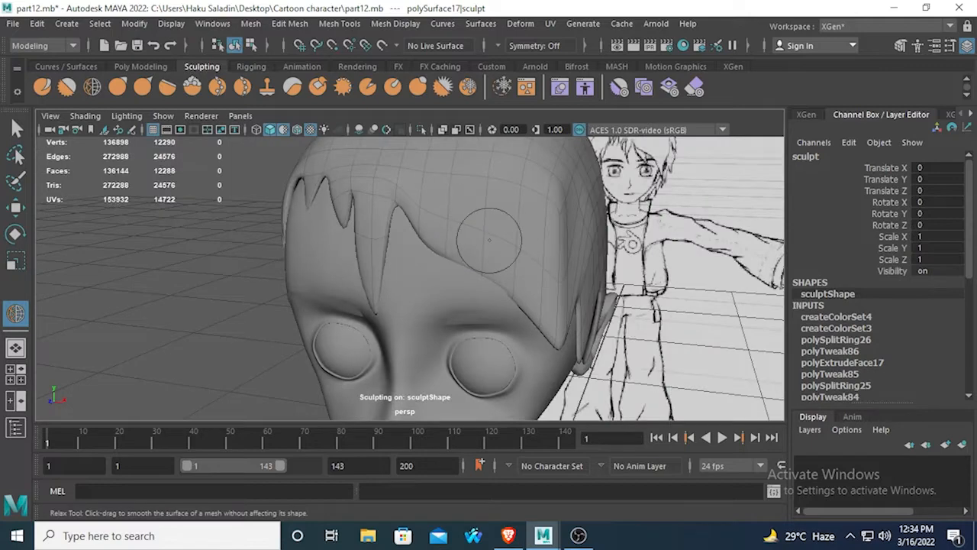
left_click_drag(504, 256, 517, 284, "alt")
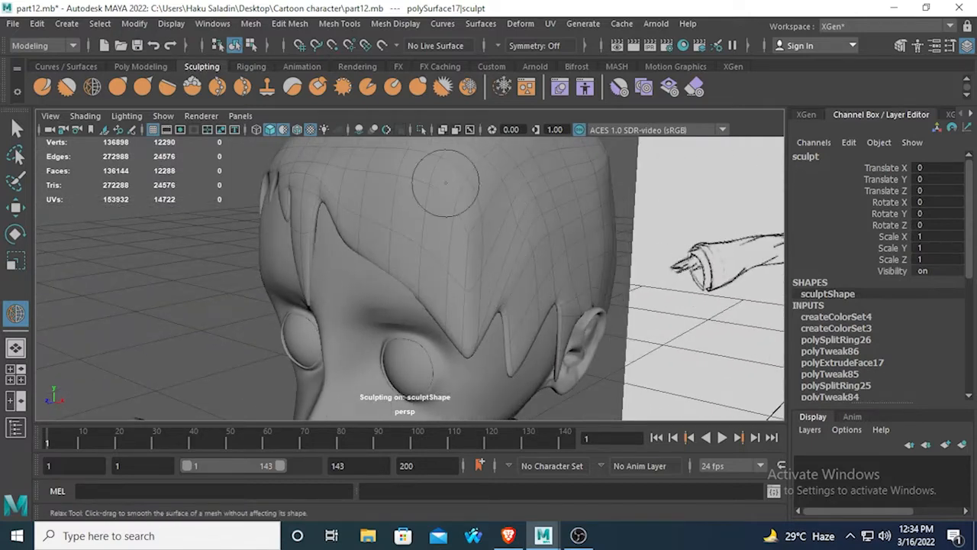
left_click_drag(446, 183, 450, 298, "alt")
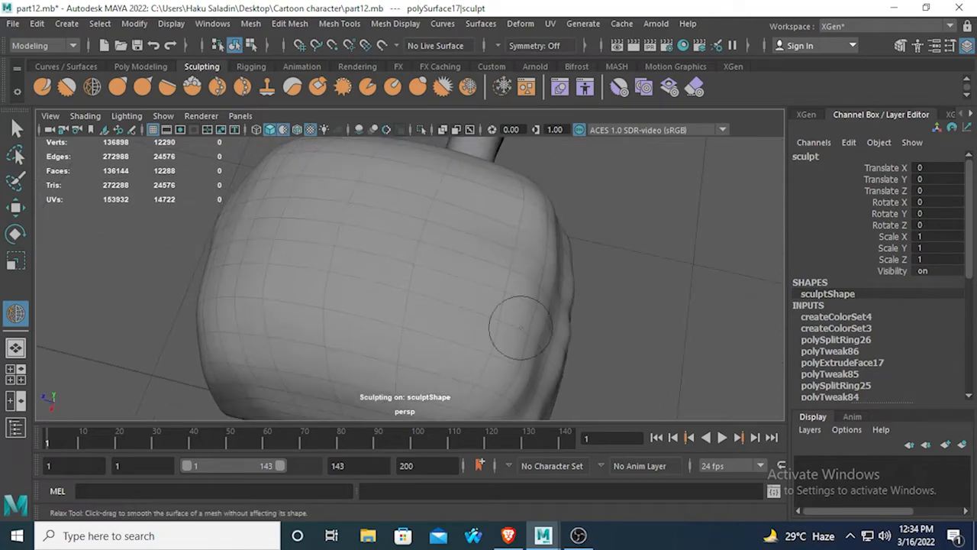
left_click_drag(504, 260, 432, 229, "alt")
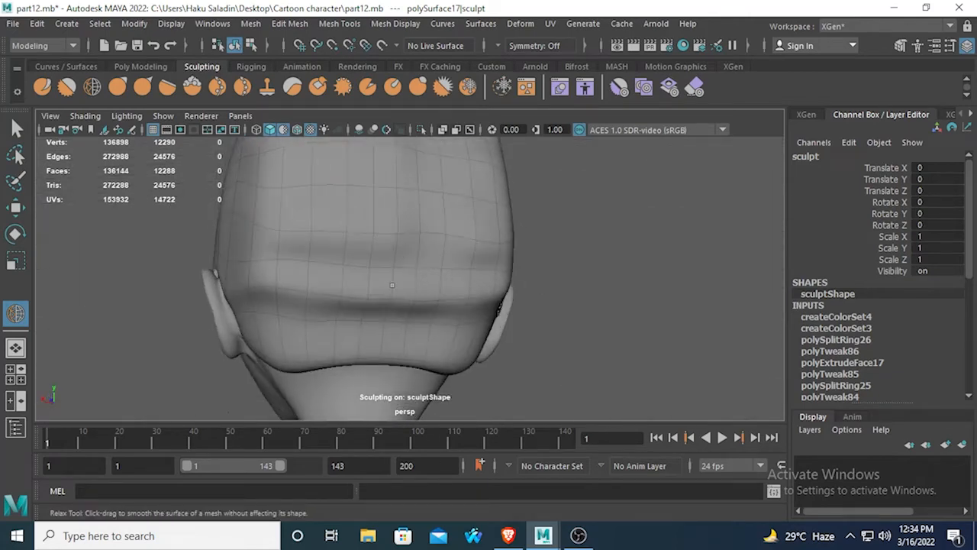
key("3")
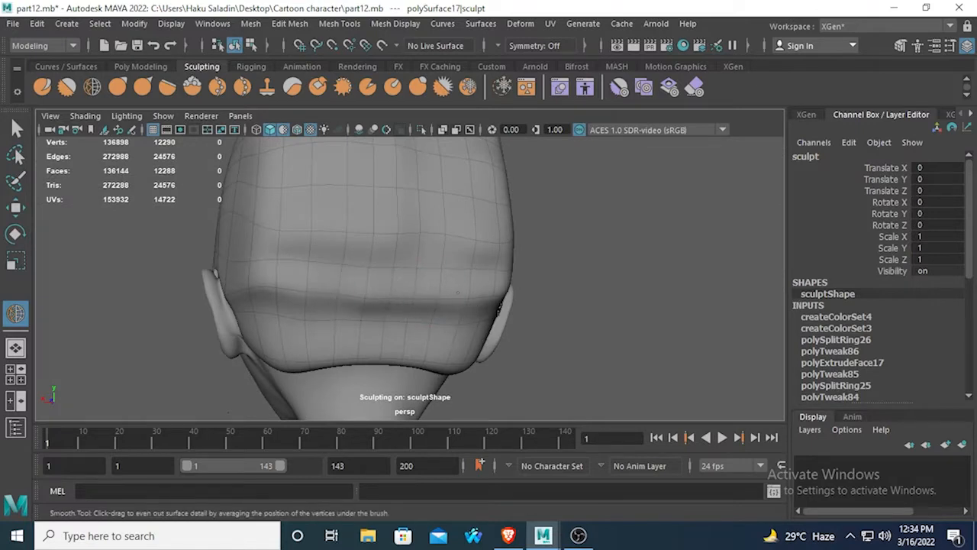
mouse_move(476, 280)
left_mouse_down("alt")
mouse_move(437, 284)
mouse_move(432, 272)
mouse_move(458, 275)
left_mouse_up("alt")
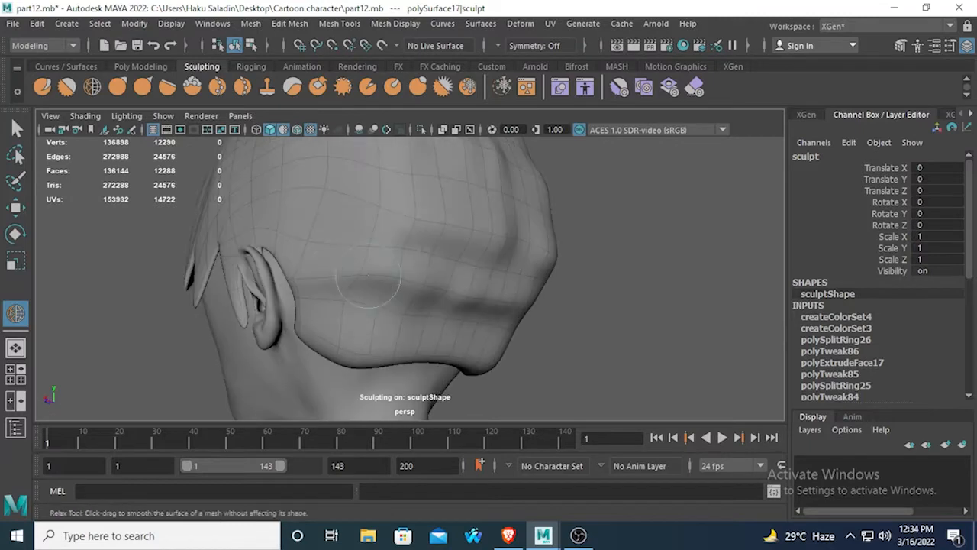
mouse_move(525, 227)
left_mouse_down()
mouse_move(505, 246)
mouse_move(491, 218)
left_mouse_up()
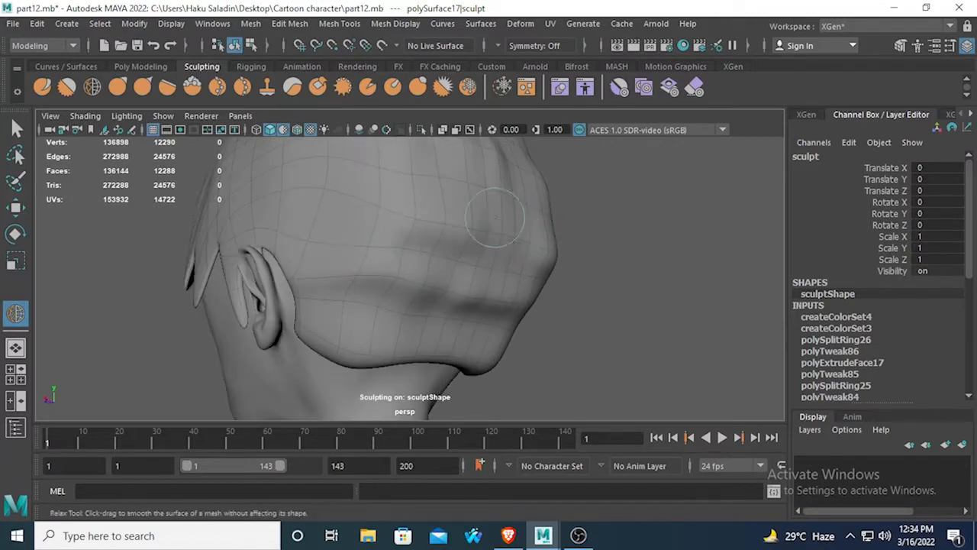
key("4")
left_click_drag(412, 216, 430, 251, "alt")
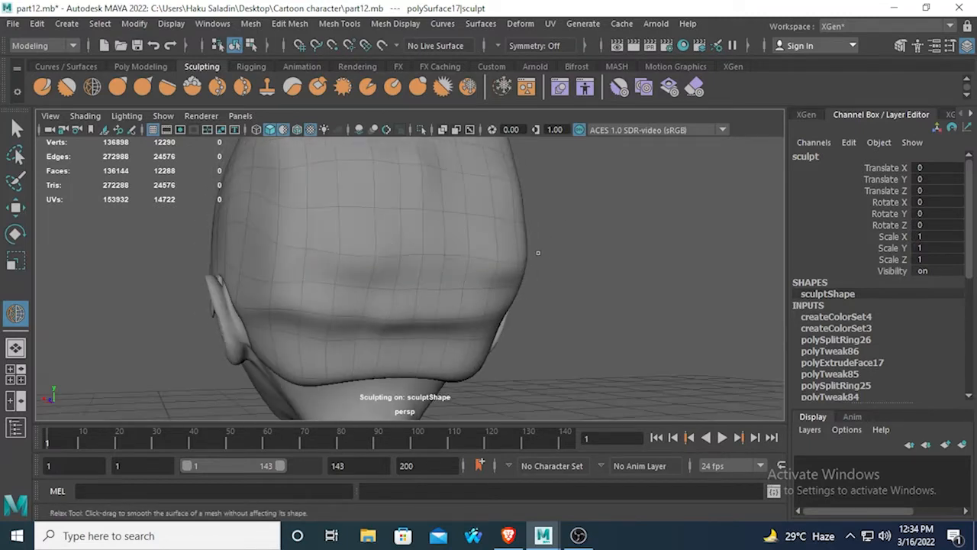
mouse_move(511, 240)
left_mouse_down("alt")
mouse_move(432, 245)
mouse_move(412, 290)
mouse_move(388, 268)
mouse_move(436, 254)
mouse_move(431, 265)
mouse_move(374, 250)
left_mouse_up("alt")
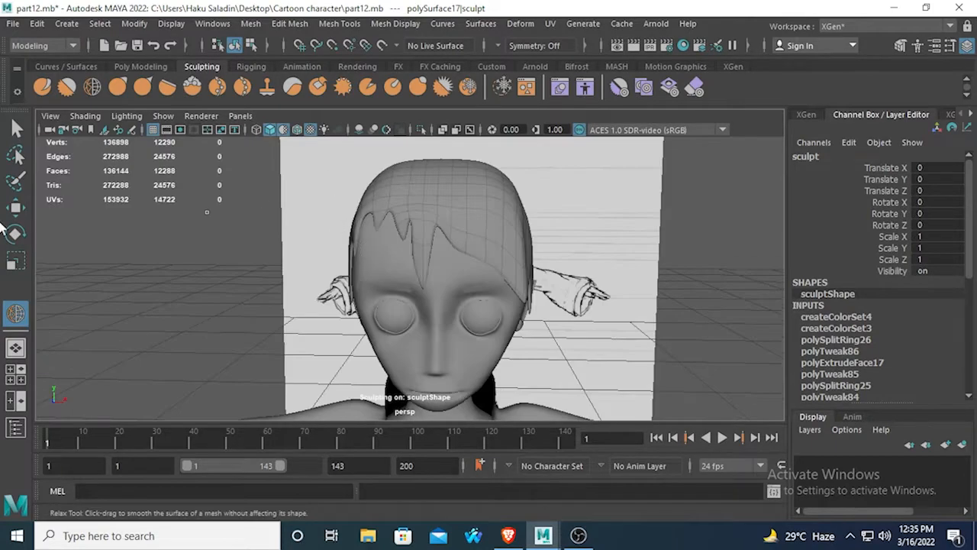
Step: Leave the sculpting brush, deselect the hair and inspect the fringe and temple area from the side
left_click(15, 128)
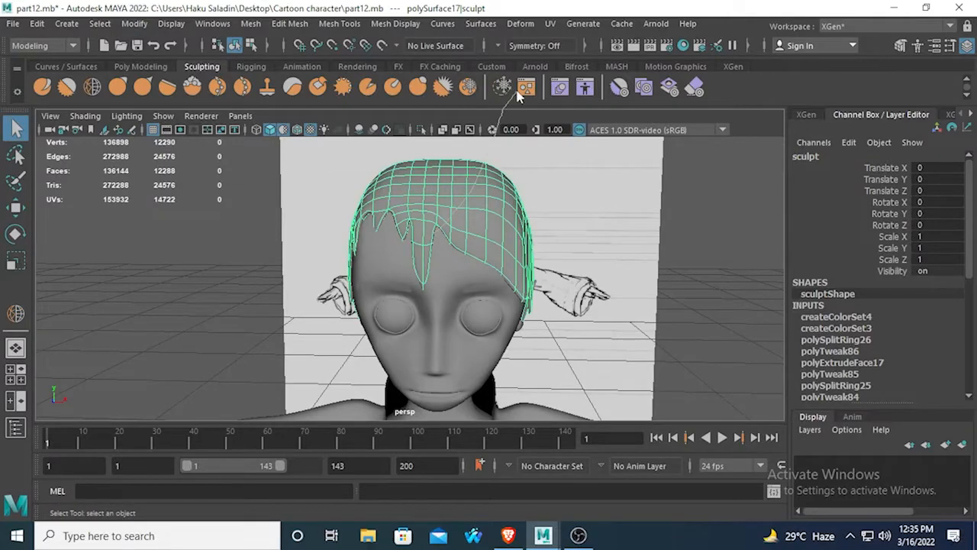
left_click(443, 252)
left_click_drag(443, 252, 342, 344, "alt")
left_click(184, 314)
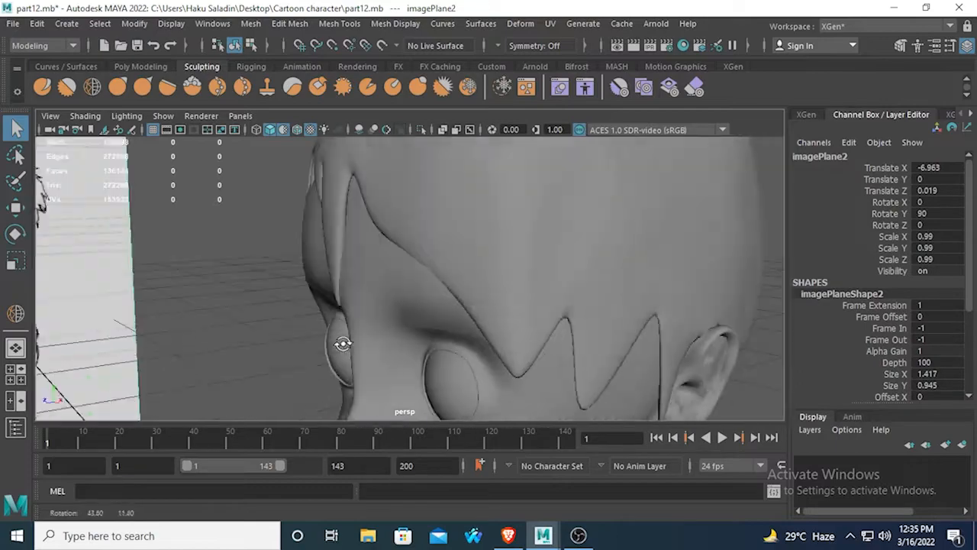
Step: Enter vertex mode on the hair and select a vertex midway up the long central fringe lock
left_click(334, 221)
left_click_drag(293, 211, 348, 202, "alt")
right_click(348, 202)
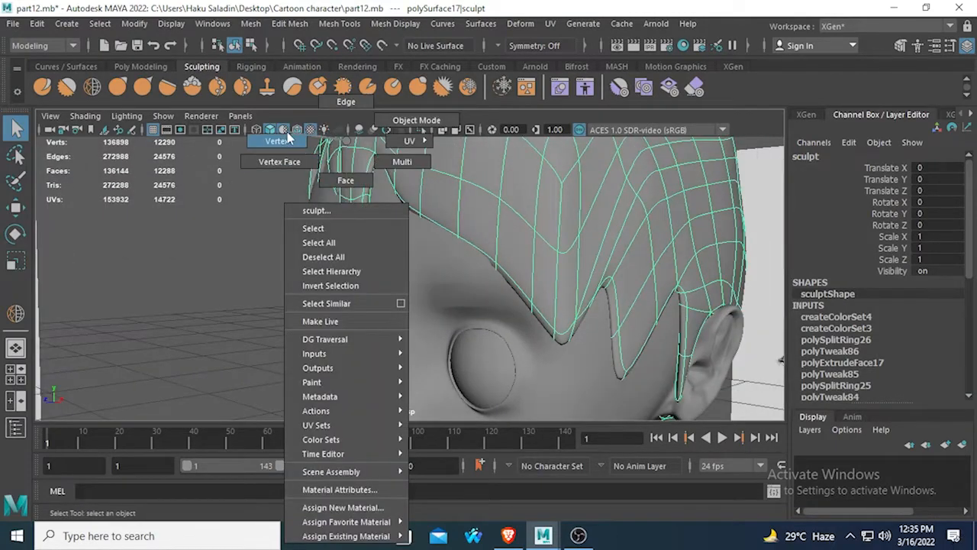
left_click(347, 203)
left_click(343, 208)
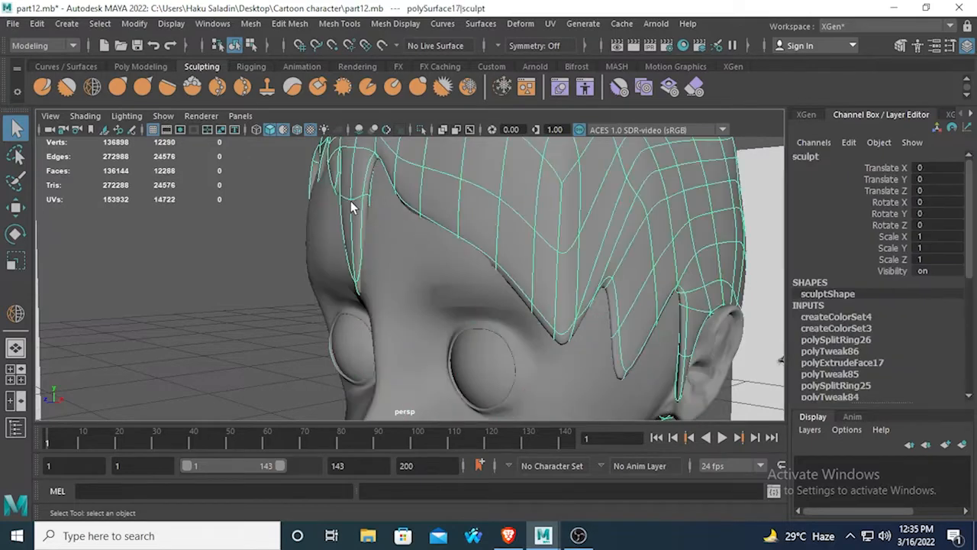
right_click(347, 203)
left_click(280, 157)
left_click(345, 201)
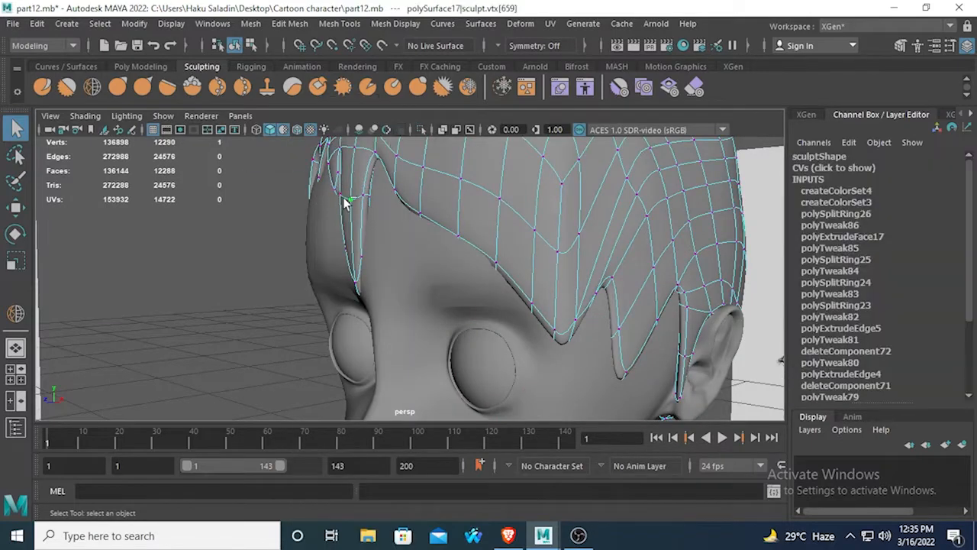
Step: Move the middle and tip vertices of the long central fringe lock slightly forward and deselect them
left_click_drag(342, 198, 269, 280, "alt")
left_click(13, 211)
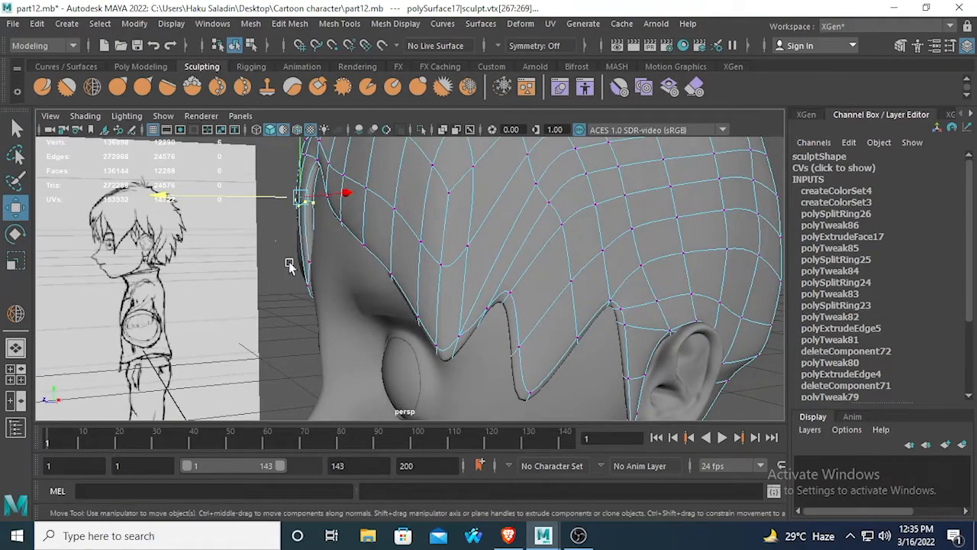
left_click_drag(290, 266, 380, 281)
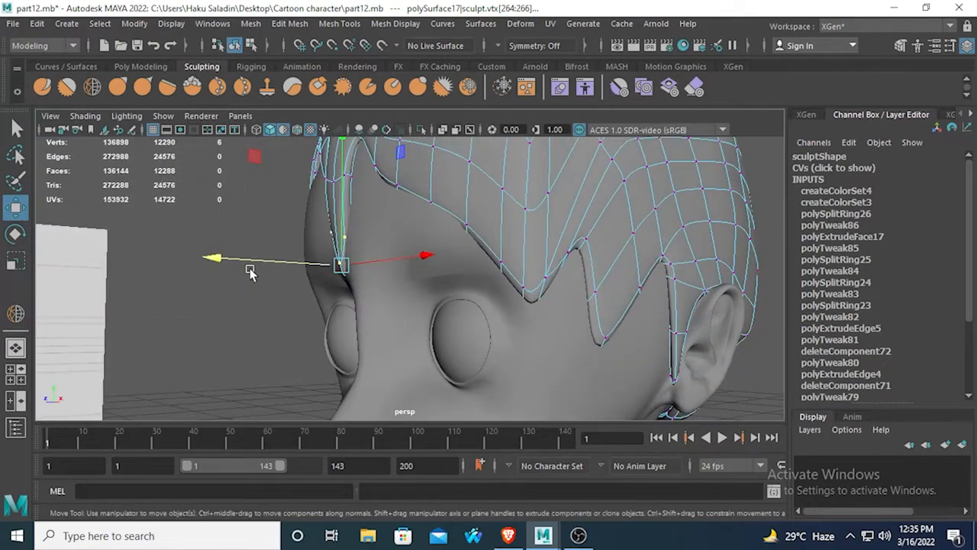
left_click_drag(251, 262, 245, 260)
left_click(273, 313)
left_click_drag(273, 313, 295, 228, "alt")
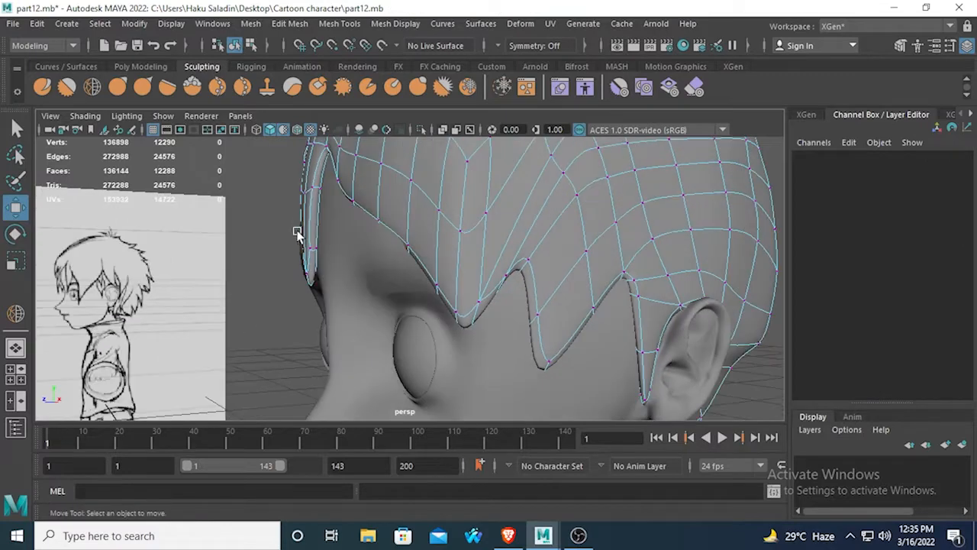
Step: Preview the long fringe lock in object mode, then undo back to editing the hair's vertices
right_click_drag(318, 186, 386, 120)
left_click(211, 295)
left_click_drag(245, 290, 308, 283, "alt")
key("ctrl+z")
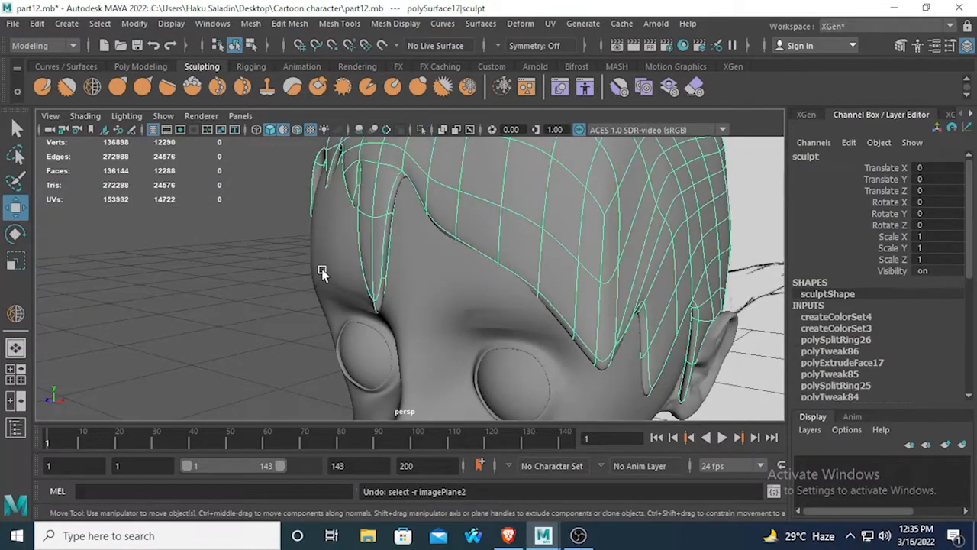
key("ctrl+z")
key("ctrl+z")
key("ctrl+z")
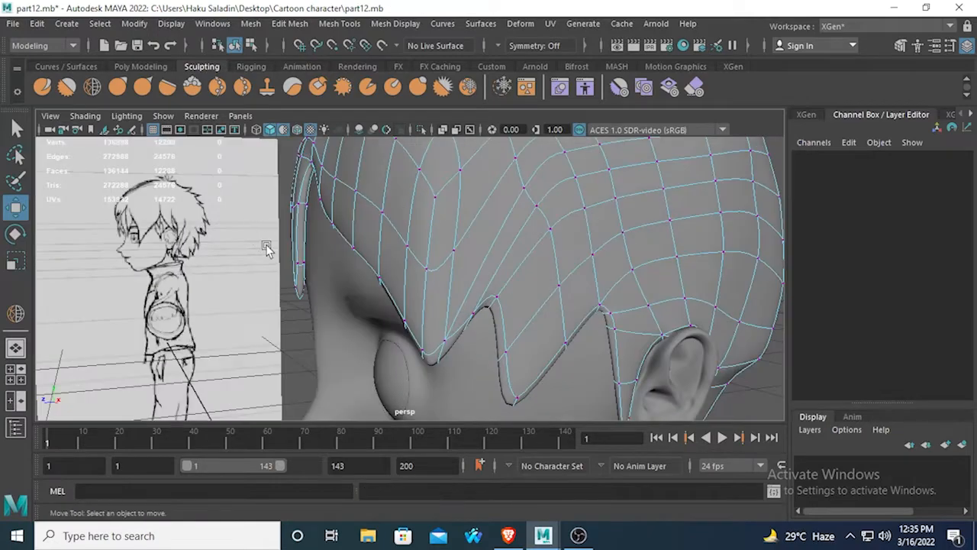
Step: Scale the six tip vertices of the long fringe lock vertically, return to object mode and deselect the hair
left_click_drag(328, 252, 290, 306)
key("r")
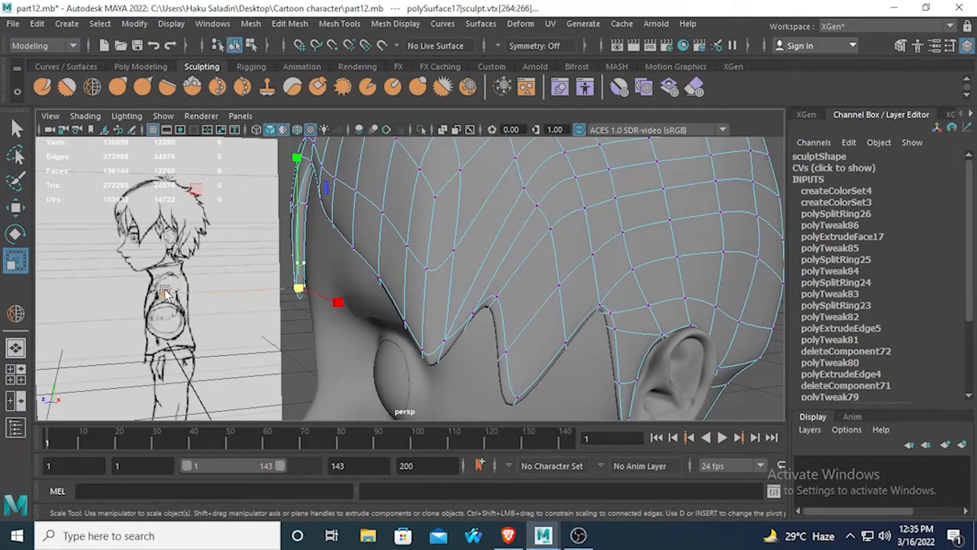
left_click_drag(226, 290, 517, 279, "alt")
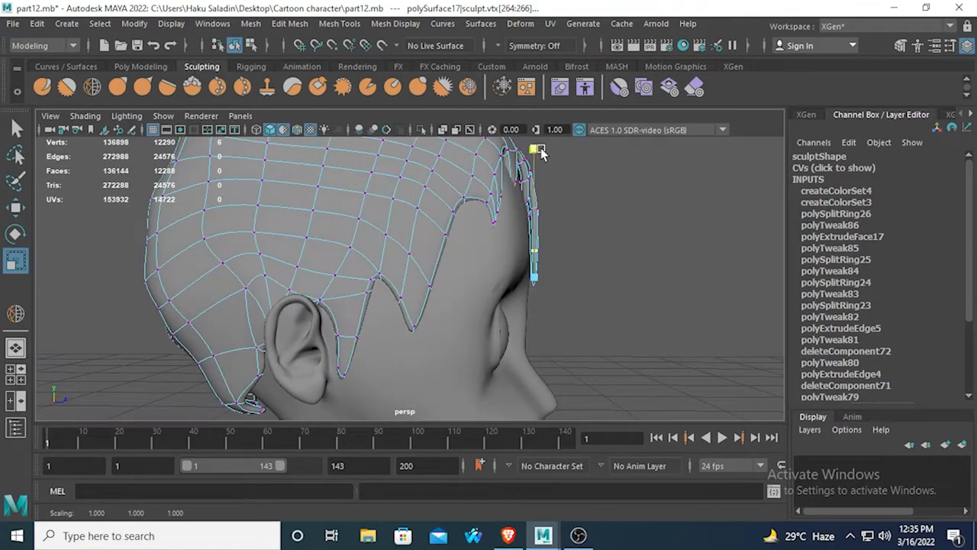
left_click_drag(554, 175, 364, 175, "alt")
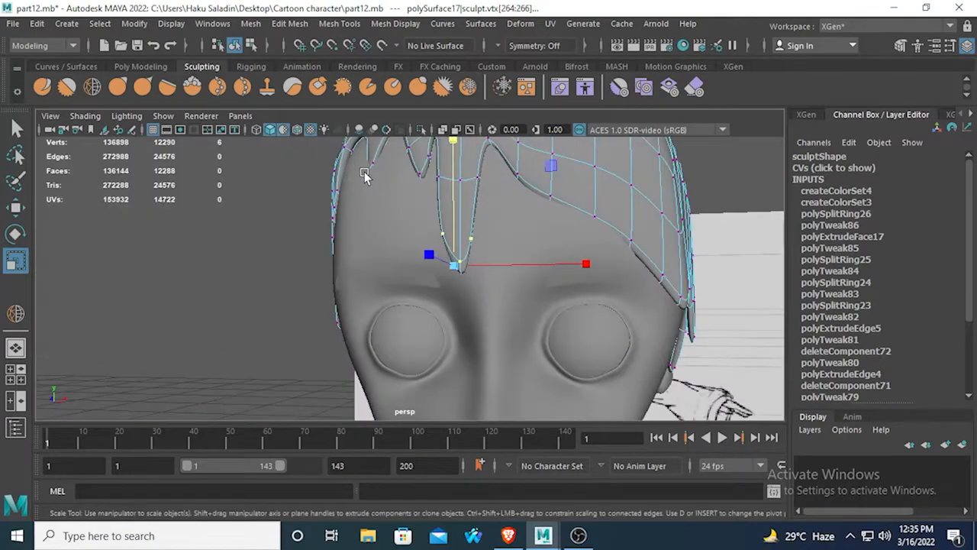
left_click(271, 233)
right_click_drag(462, 172, 522, 122)
left_click(313, 288)
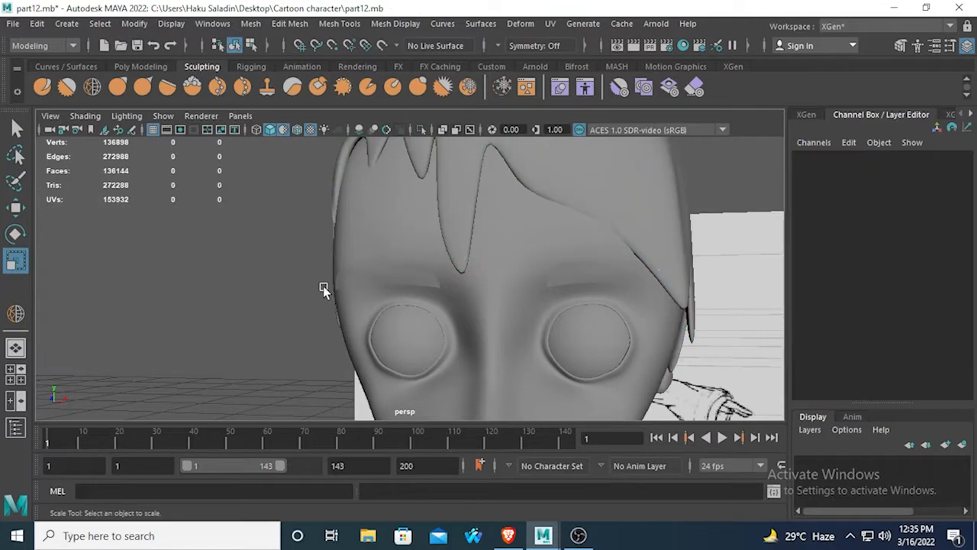
Step: Enter vertex mode on the hair and move the lower-edge vertices of the swept fringe forward, away from the forehead
mouse_move(323, 288)
left_mouse_down("alt")
mouse_move(220, 290)
mouse_move(420, 290)
mouse_move(479, 273)
mouse_move(416, 292)
left_mouse_up("alt")
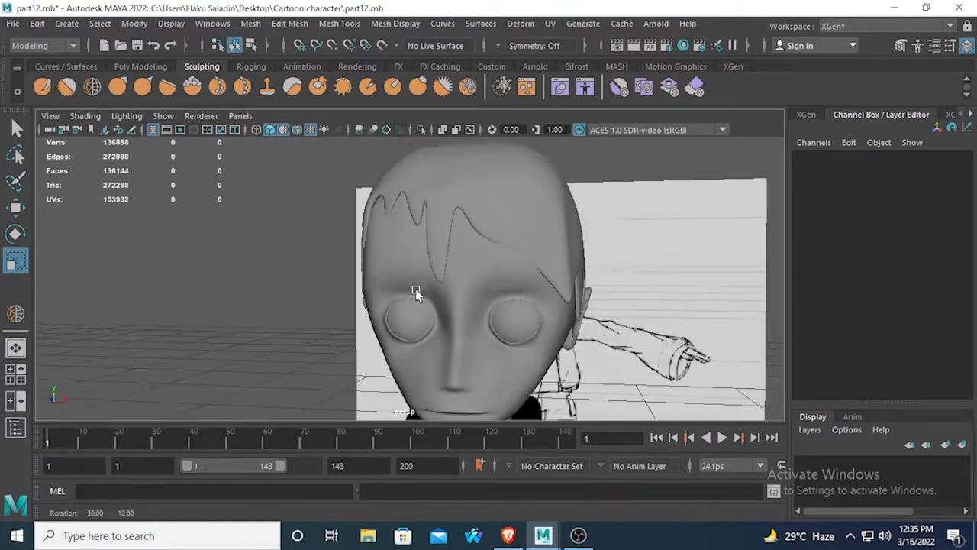
scroll(432, 282, "up", 3)
left_click(523, 227)
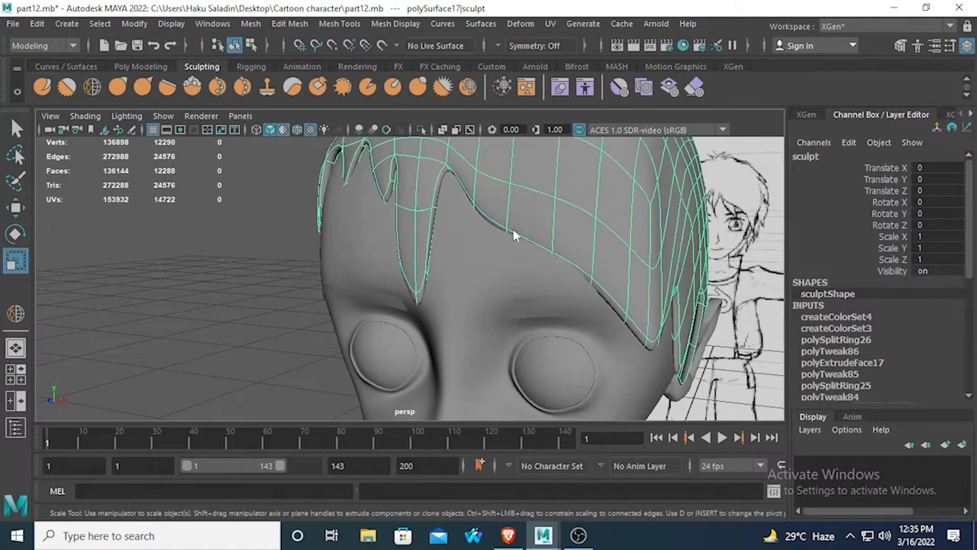
right_click_drag(513, 136, 458, 134)
left_click_drag(458, 198, 479, 319, "alt")
left_click(504, 351)
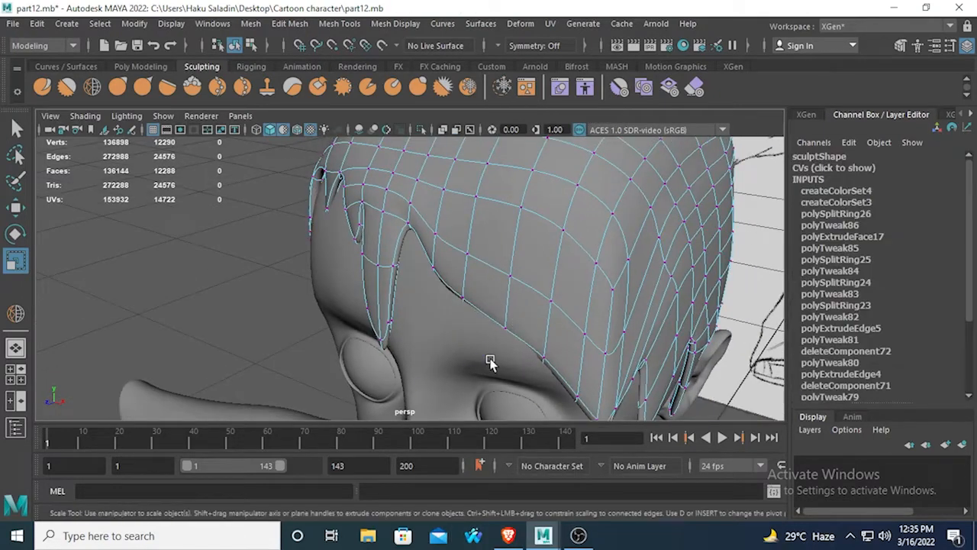
left_click_drag(504, 351, 414, 334, "alt")
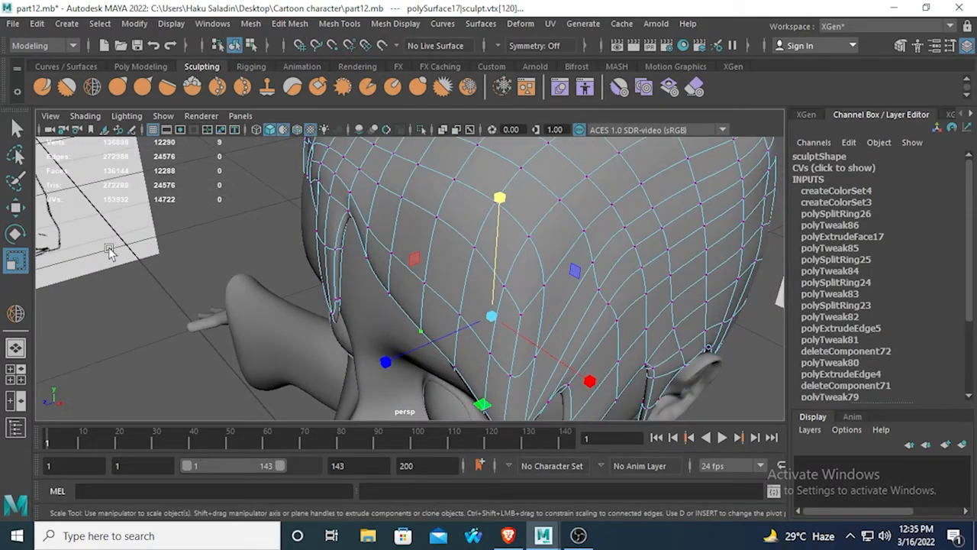
left_click(17, 207)
left_click_drag(309, 391, 303, 397)
left_click_drag(462, 374, 381, 408)
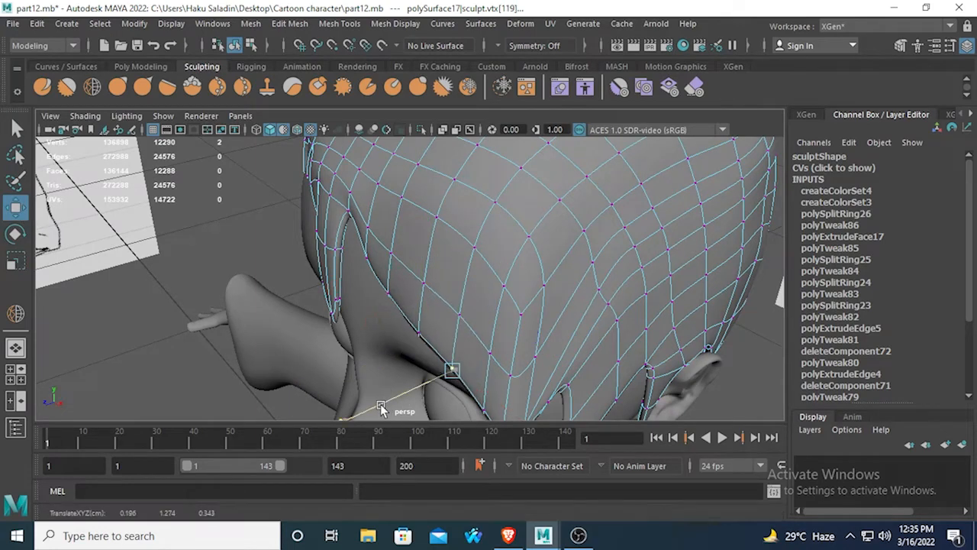
Step: Move the edge vertex where the swept fringe begins beside the long central lock slightly forward
left_click(388, 295)
left_click_drag(298, 325, 446, 243)
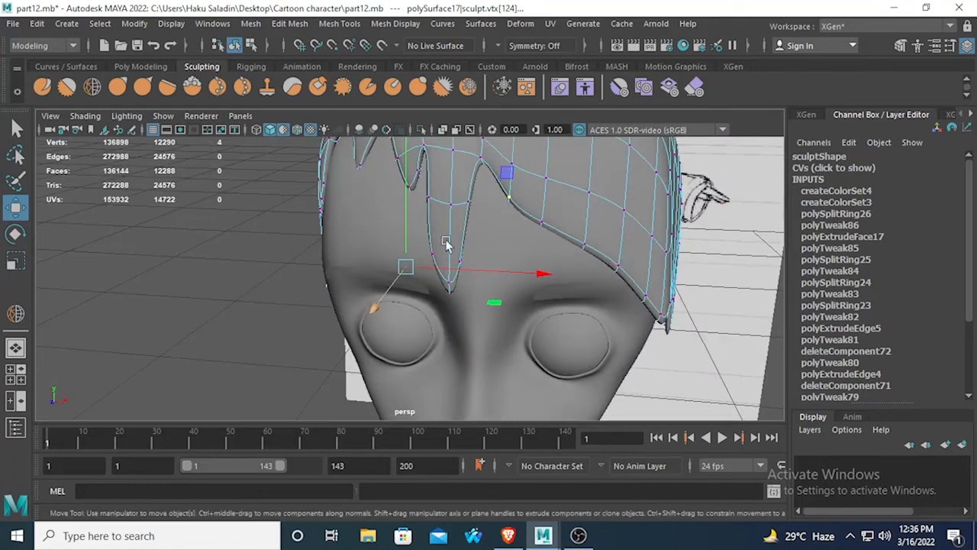
left_click(518, 205)
left_click_drag(517, 204, 356, 337, "alt")
left_click(412, 286)
left_click_drag(300, 366, 291, 366)
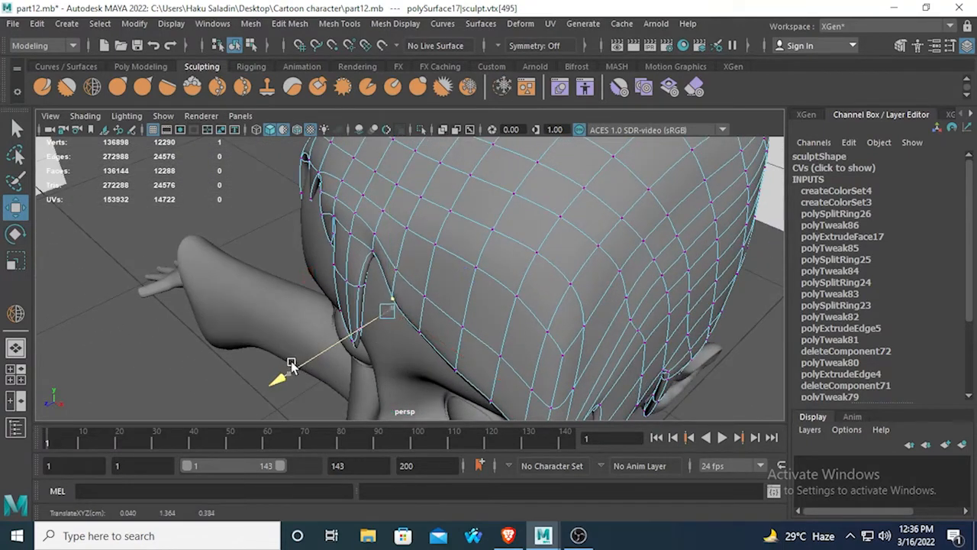
Step: Adjust further vertices along the swept fringe's edge, return to object mode and view the hair from the opposite side
left_click_drag(361, 242, 519, 290)
left_click(516, 302, "shift")
left_click_drag(542, 338, 294, 280)
middle_click_drag(294, 279, 356, 299, "alt")
left_click_drag(356, 299, 410, 227, "alt")
right_click_drag(412, 213, 474, 61)
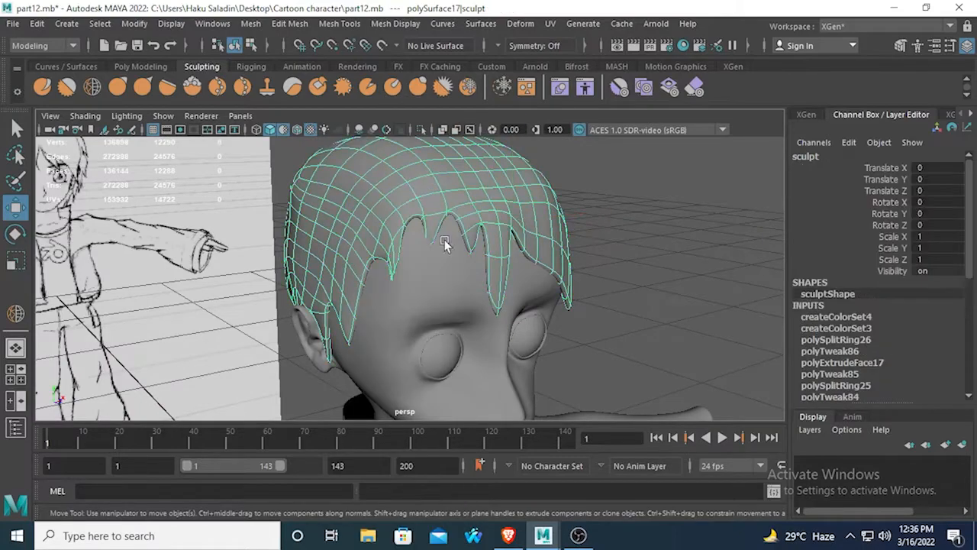
Step: Enter vertex mode on the hair and select the edge vertices of the short fringe spike above the forehead
key("F9")
left_click(430, 231)
left_click_drag(430, 231, 369, 385, "alt")
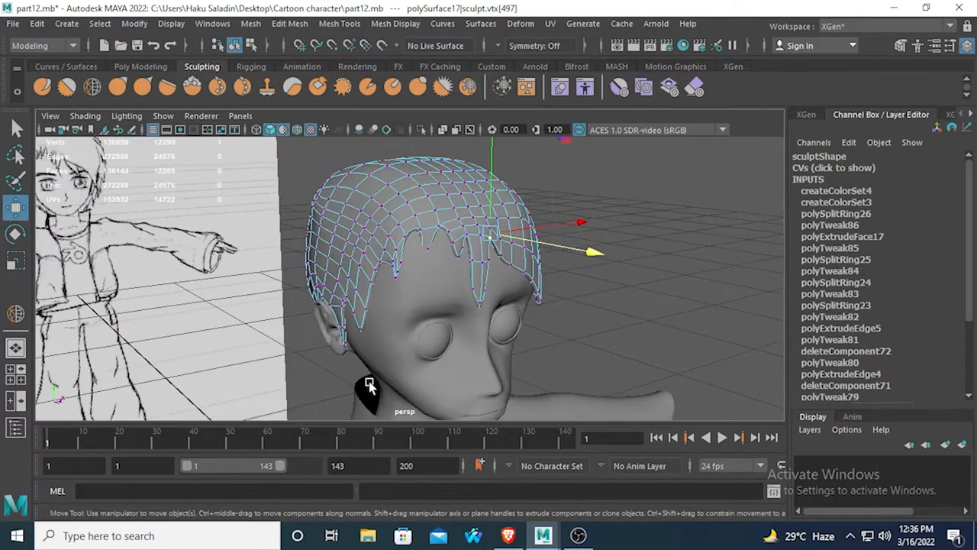
scroll(441, 278, "up", 5)
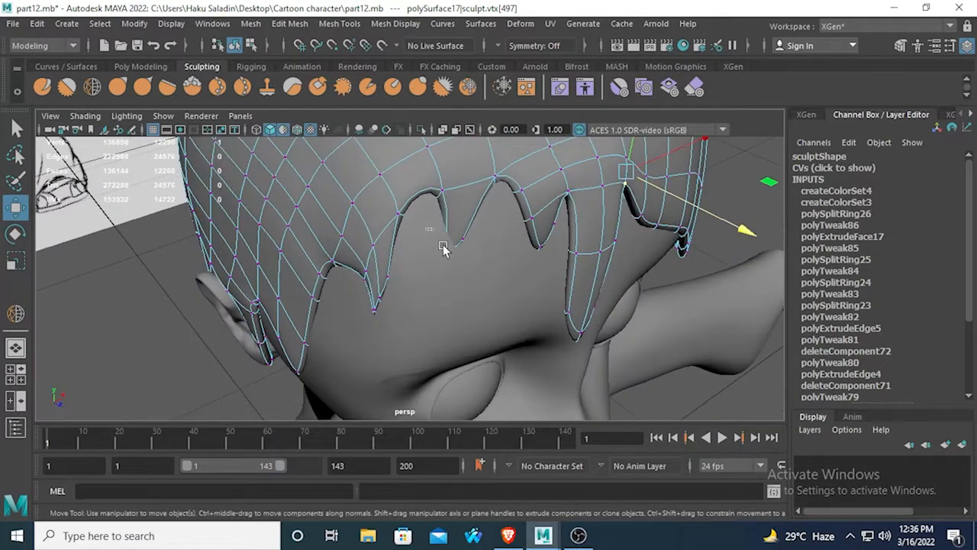
left_click_drag(443, 245, 487, 312)
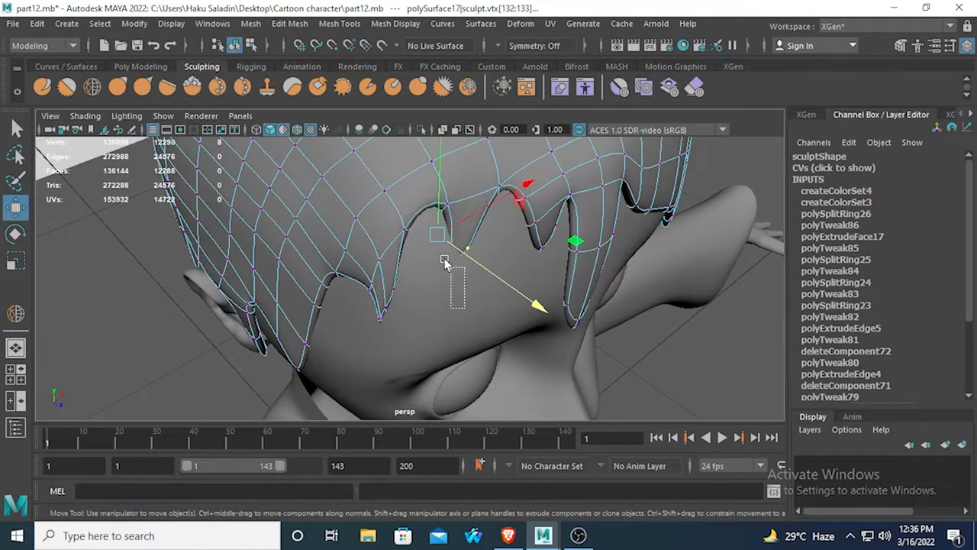
left_click_drag(430, 248, 454, 288)
left_click_drag(454, 288, 399, 273, "alt")
scroll(400, 271, "down", 4)
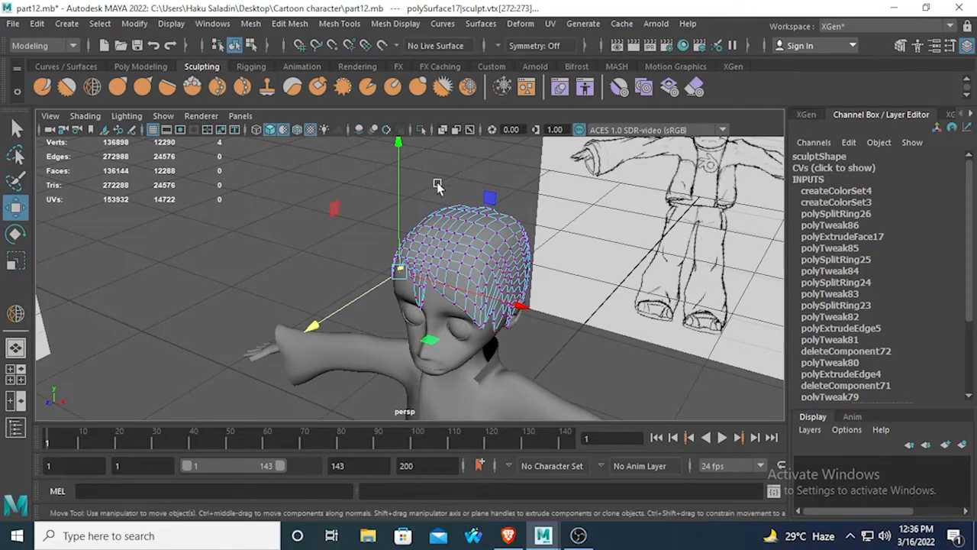
Step: Return to object mode, deselect the hair and inspect it from the back, around the nape and beside the ears
left_click_drag(649, 290, 378, 284, "alt")
scroll(460, 281, "up", 5)
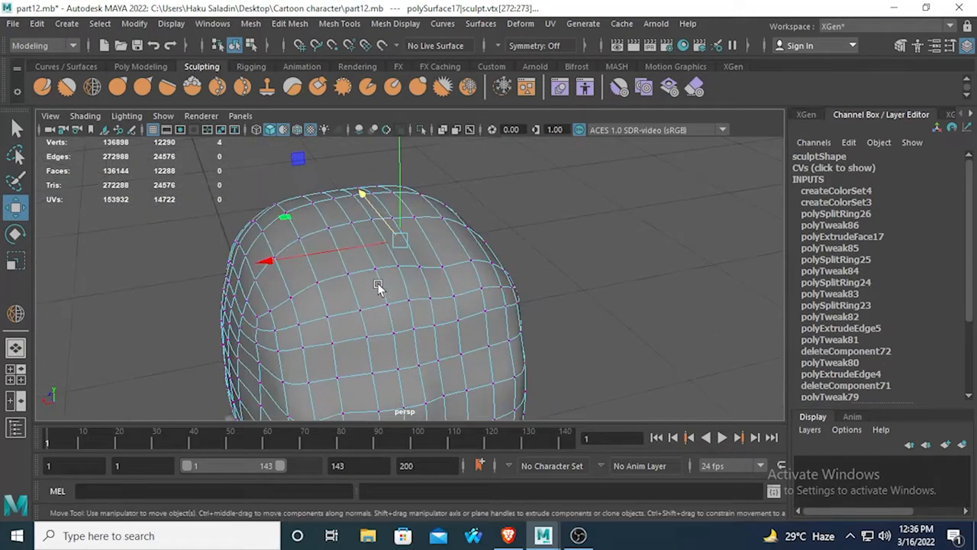
mouse_move(401, 254)
right_mouse_down()
mouse_move(480, 133)
mouse_move(467, 180)
right_mouse_up()
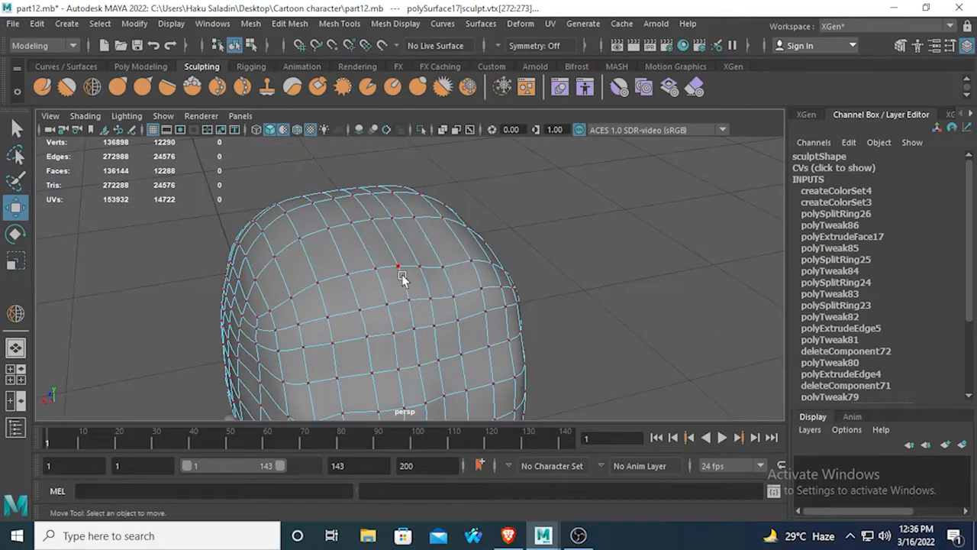
mouse_move(402, 272)
right_mouse_down()
mouse_move(463, 153)
mouse_move(468, 170)
right_mouse_up()
right_click_drag(367, 140, 432, 129)
left_click(465, 155)
left_click_drag(464, 155, 263, 333, "alt")
scroll(364, 338, "up", 2)
middle_click_drag(365, 338, 399, 251, "alt")
left_click_drag(399, 251, 338, 305, "alt")
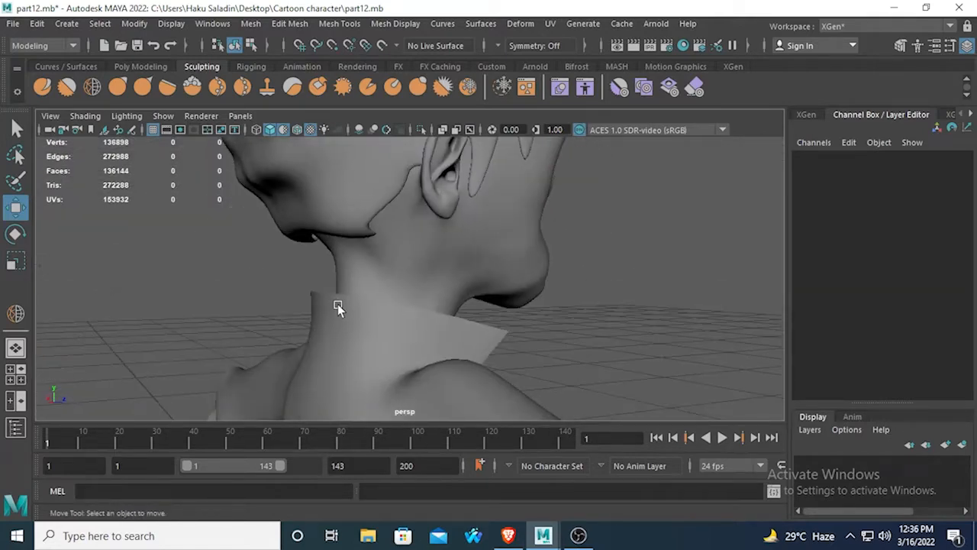
middle_click_drag(340, 270, 343, 275, "alt")
left_click_drag(342, 277, 322, 324, "alt")
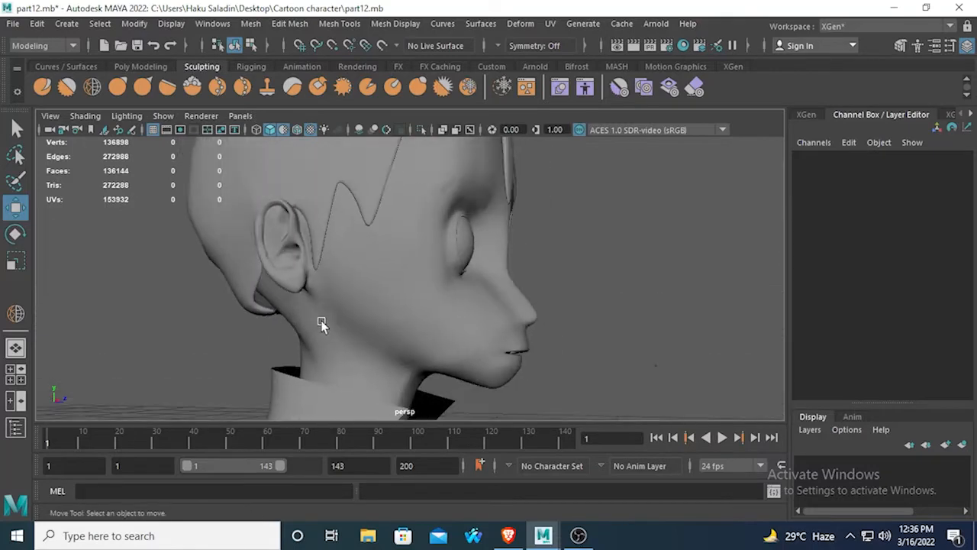
Step: Enter vertex mode on the hair and lower two groups of edge vertices at the nape to start pointed tips
left_click_drag(409, 284, 422, 329, "alt")
scroll(471, 296, "up", 2)
right_click_drag(471, 295, 390, 172)
right_click_drag(418, 217, 397, 160)
left_click(466, 301)
left_click_drag(461, 283, 510, 325)
left_click_drag(511, 325, 515, 330, "alt")
left_click_drag(497, 217, 499, 236)
left_click_drag(529, 294, 566, 313)
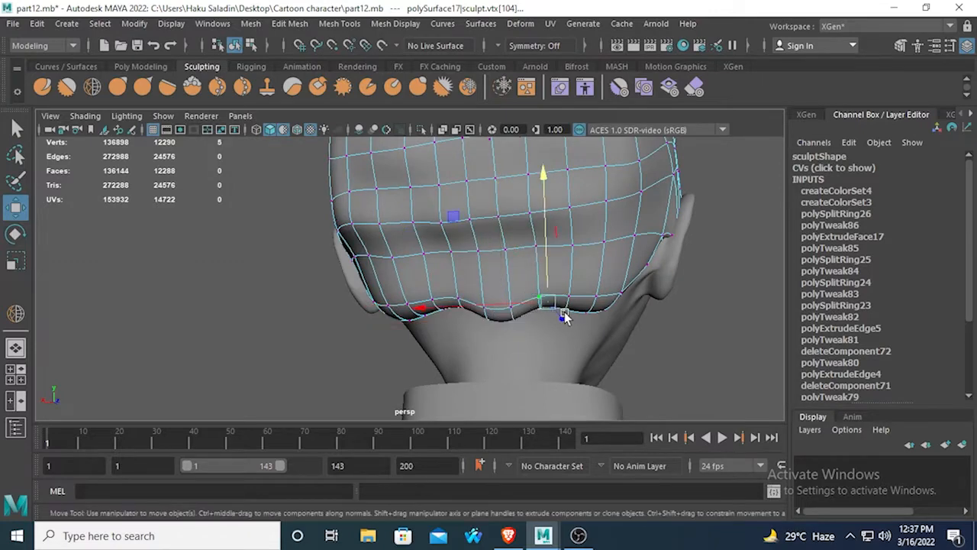
left_click_drag(544, 250, 548, 256)
Step: Select the next group of lower-edge vertices on the back hair and move them forward against the neck
left_click_drag(416, 290, 441, 331)
left_click_drag(431, 271, 534, 357)
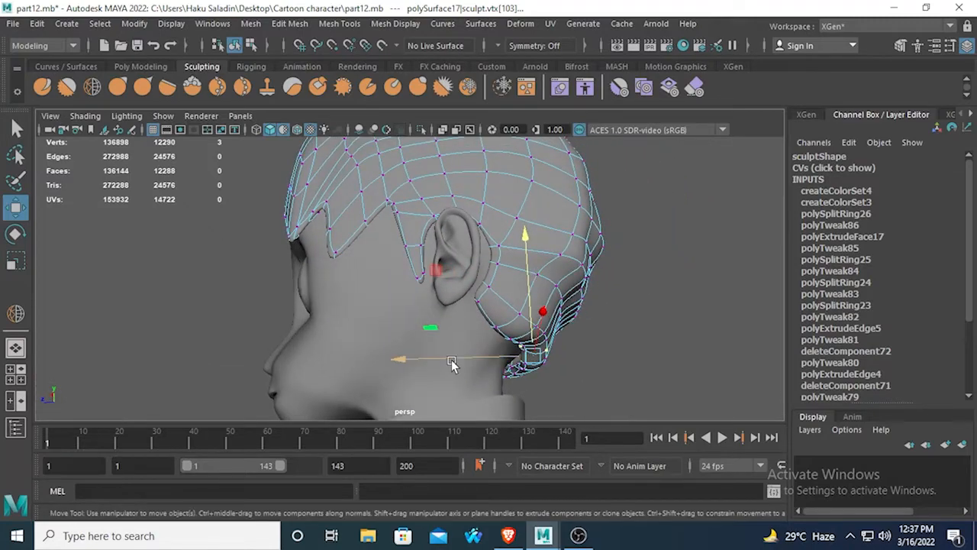
left_click_drag(451, 364, 433, 343)
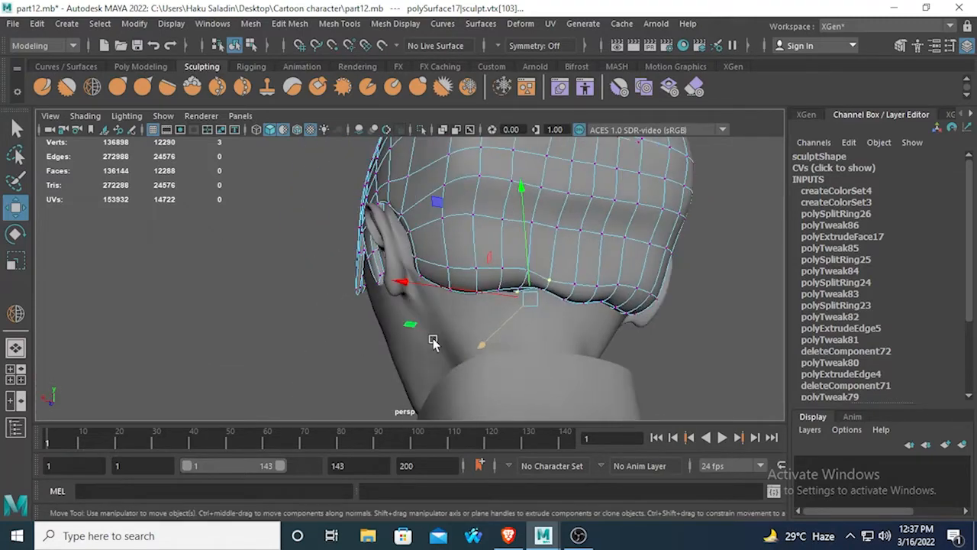
left_click_drag(595, 333, 596, 331)
left_click_drag(595, 332, 519, 298, "alt")
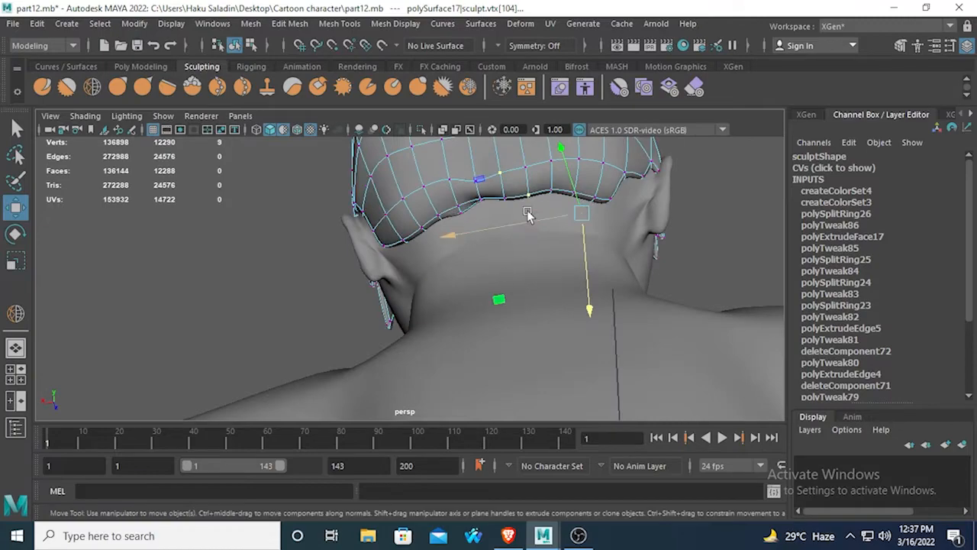
Step: Extend the vertex selection along the nape's hair edge and move these vertices forward toward the neck
left_click_drag(543, 194, 458, 259)
middle_click_drag(458, 260, 486, 389, "alt")
left_click_drag(349, 245, 462, 337, "ctrl")
left_click_drag(519, 396, 466, 375, "alt")
middle_click_drag(466, 376, 345, 251, "alt")
scroll(321, 281, "up", 3)
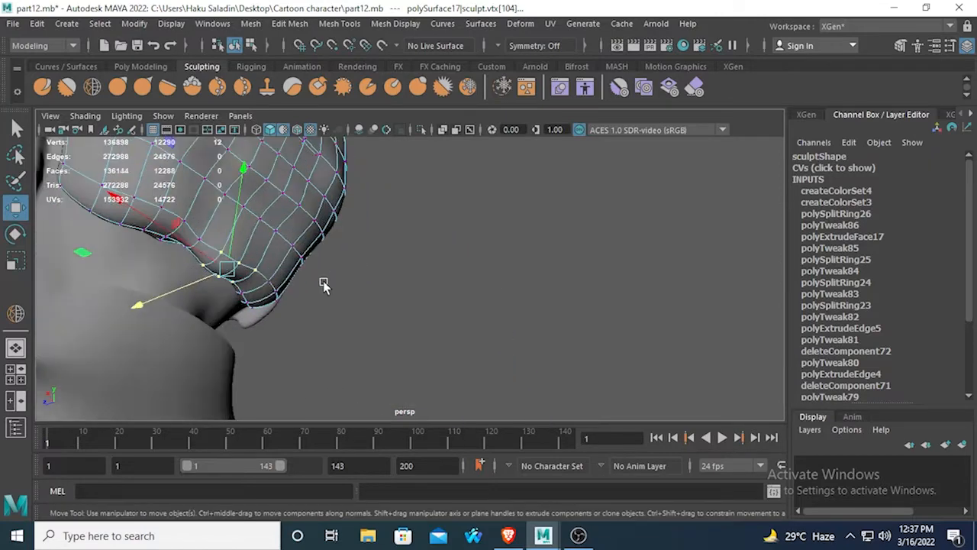
middle_click_drag(272, 282, 356, 290, "alt")
scroll(293, 302, "down", 5)
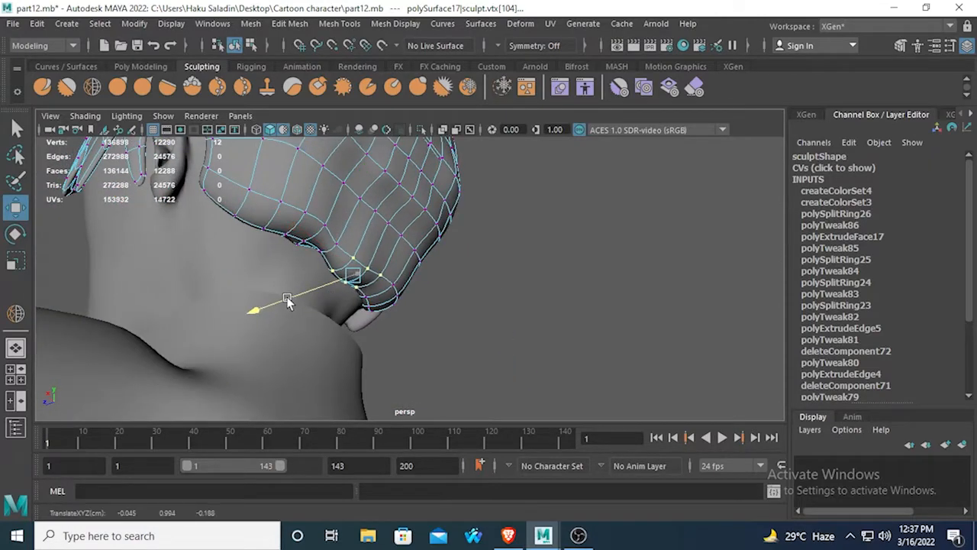
Step: Return to object mode and select the whole hair mesh
left_click_drag(196, 332, 421, 220, "alt")
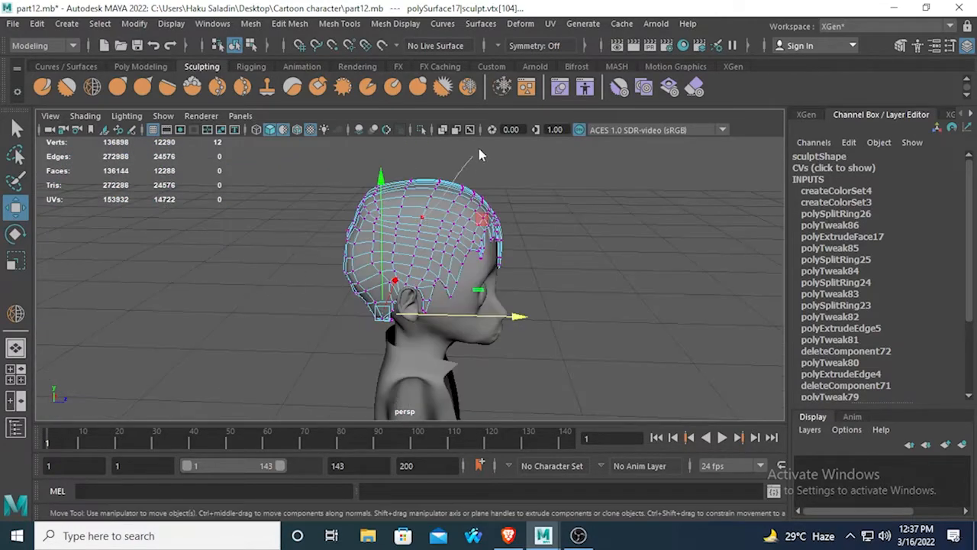
right_click_drag(480, 155, 492, 122)
mouse_move(510, 175)
left_mouse_down("alt")
mouse_move(342, 252)
mouse_move(343, 178)
mouse_move(427, 227)
left_mouse_up("alt")
left_click(427, 227)
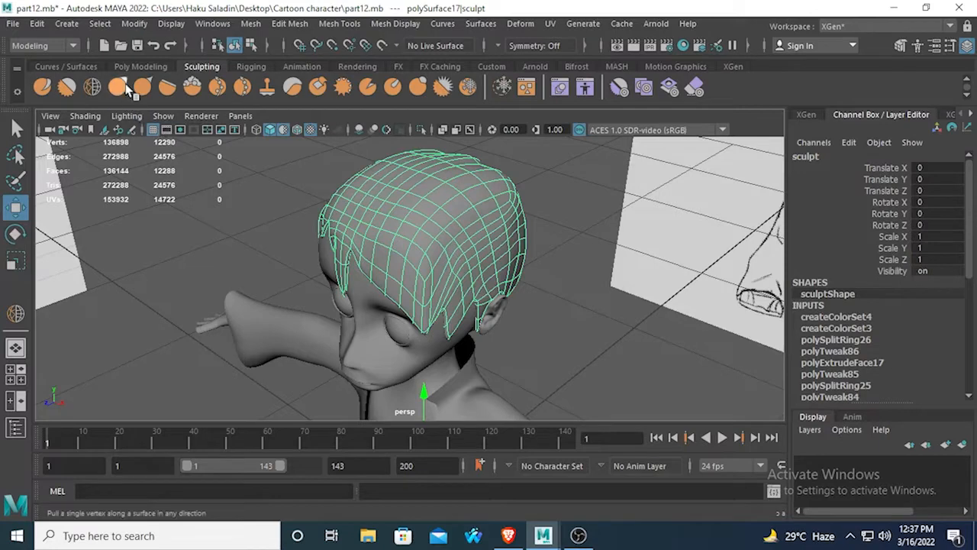
Step: Try a Foamy brush stroke on the top of the hair and undo it
left_click(192, 85)
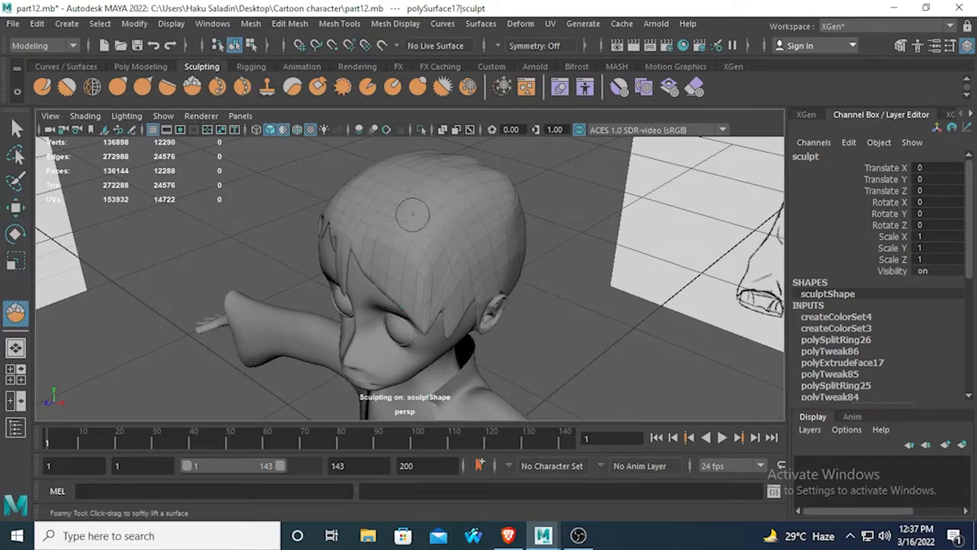
left_click_drag(412, 215, 432, 238)
key("ctrl+z")
Step: Set the Foamy brush's strength to about 14.2 and enlarge its size to about 0.195 over the hair
key("m")
left_click_drag(450, 175, 140, 253)
double_click(14, 313)
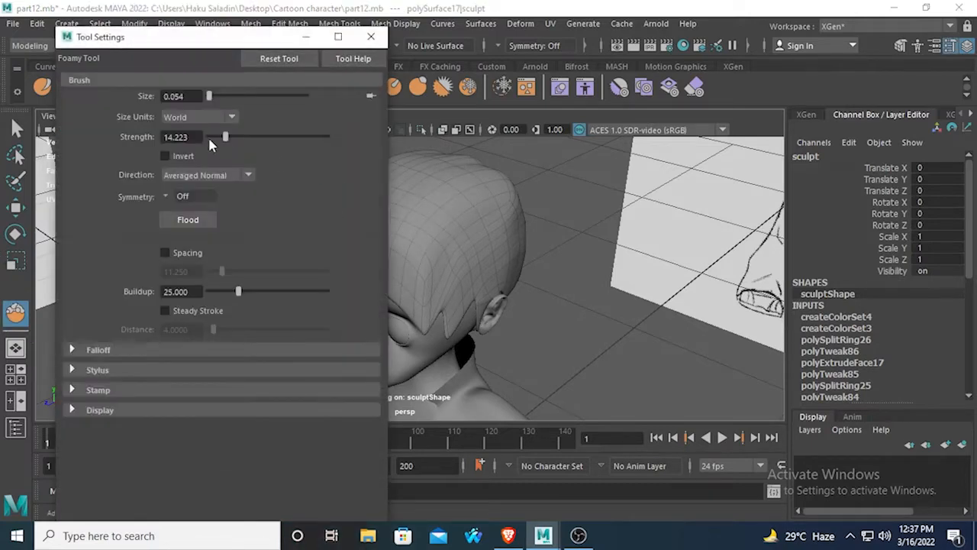
left_click(305, 37)
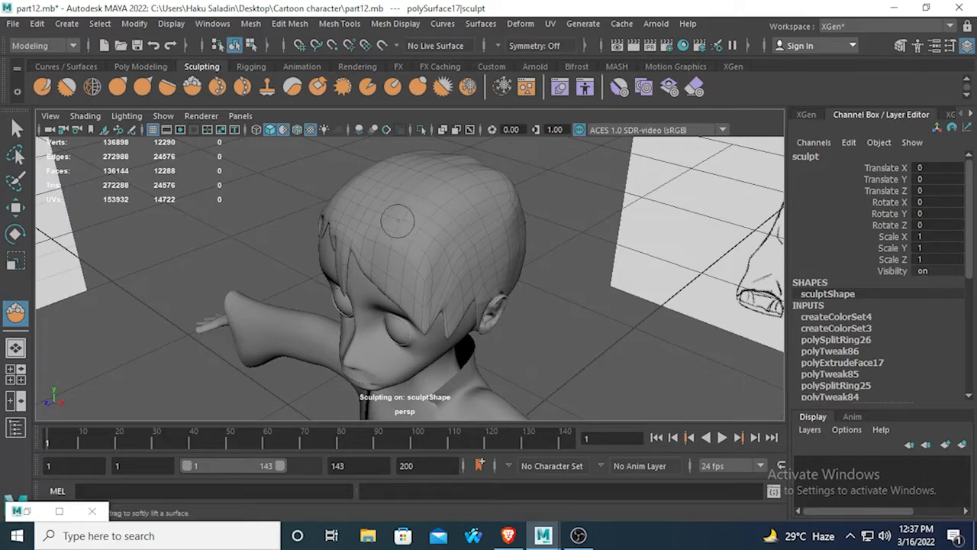
left_click_drag(388, 191, 428, 191)
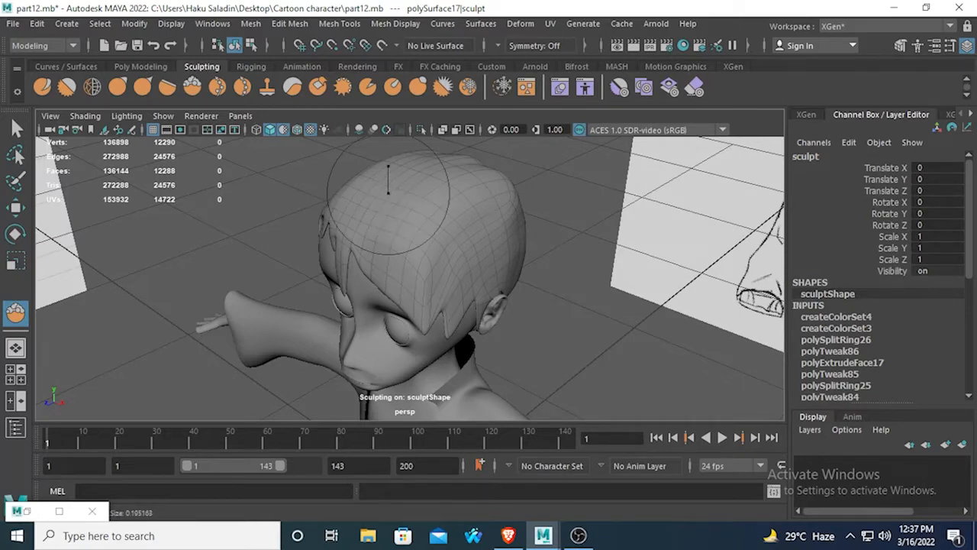
mouse_move(351, 210)
left_mouse_down("alt")
mouse_move(415, 209)
mouse_move(510, 241)
left_mouse_up("alt")
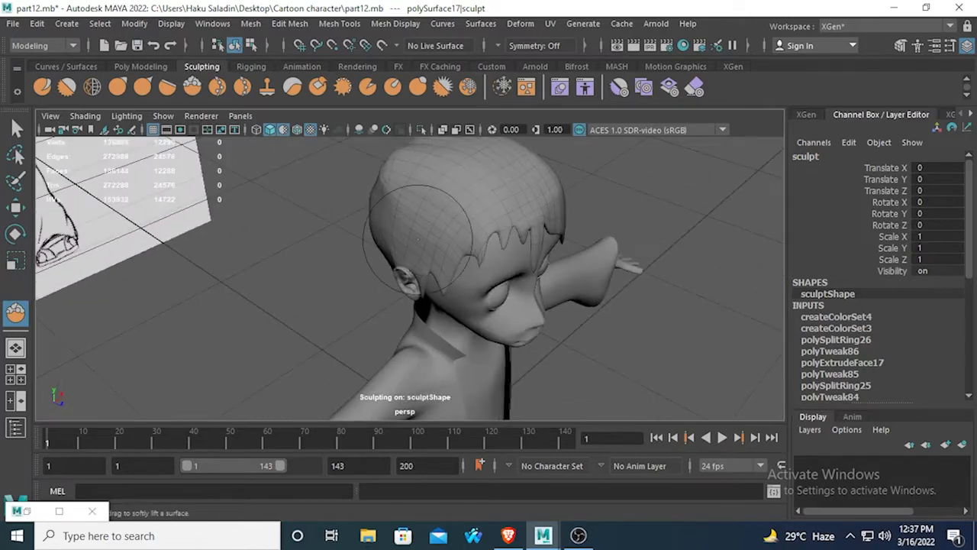
left_click_drag(418, 238, 401, 302, "alt")
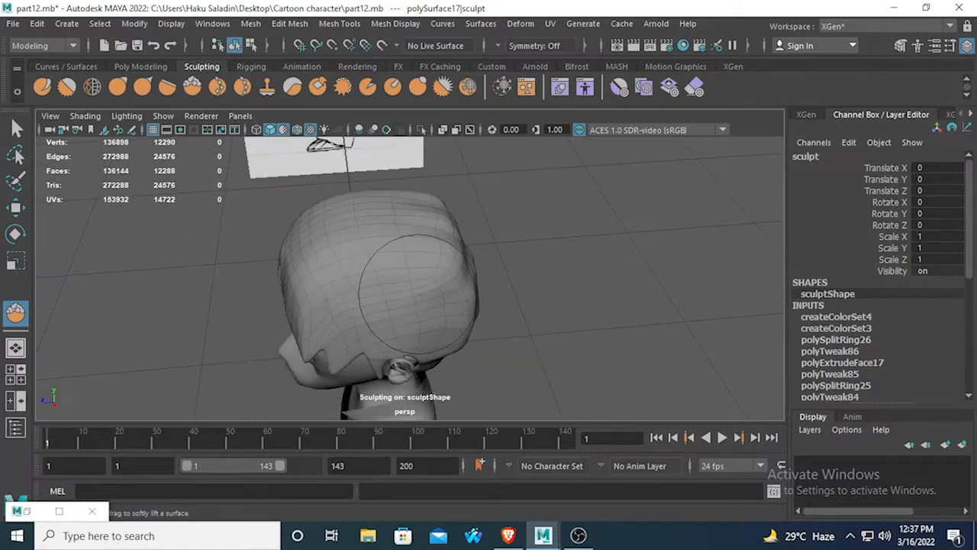
left_click_drag(317, 301, 416, 295, "alt")
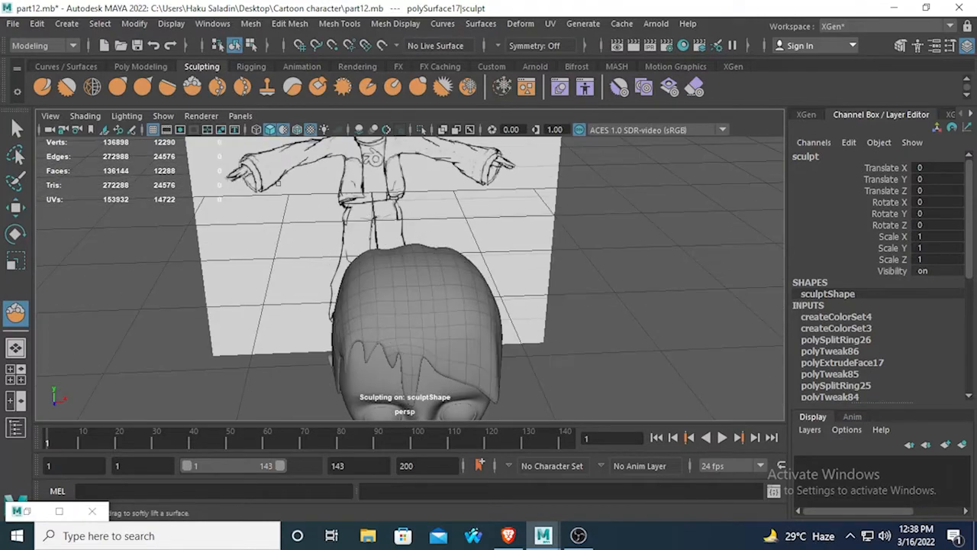
Step: Try Amplify and Sculpt brush strokes on the back of the hair and undo them
left_click(444, 88)
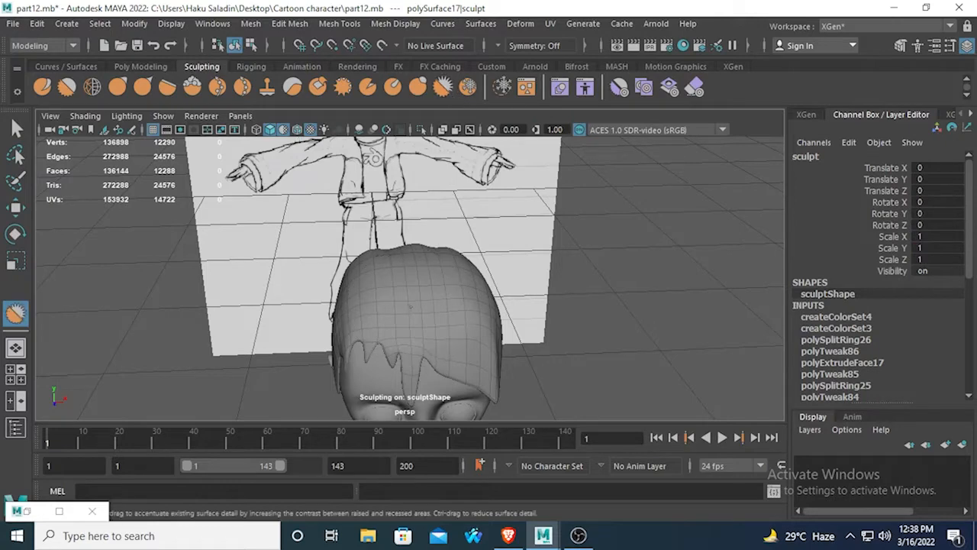
left_click_drag(419, 303, 351, 305, "alt")
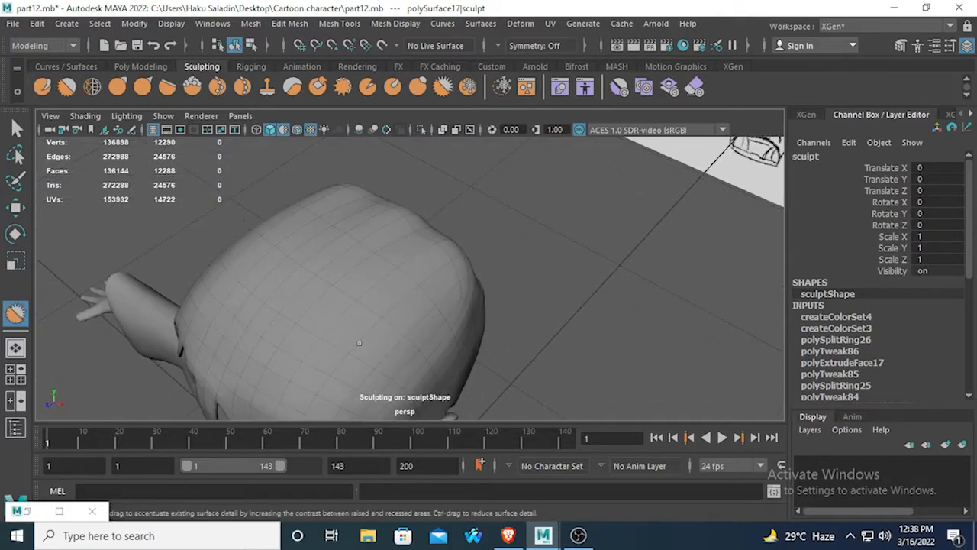
left_click_drag(284, 299, 593, 194, "alt")
mouse_move(464, 262)
left_mouse_down("alt")
mouse_move(455, 282)
mouse_move(387, 297)
left_mouse_up("alt")
left_click_drag(437, 329, 462, 328)
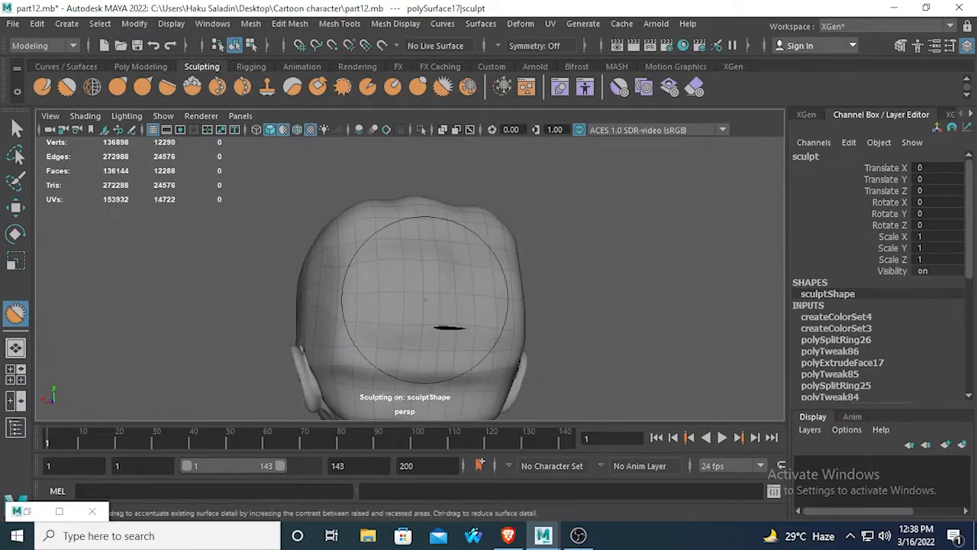
key("ctrl+z")
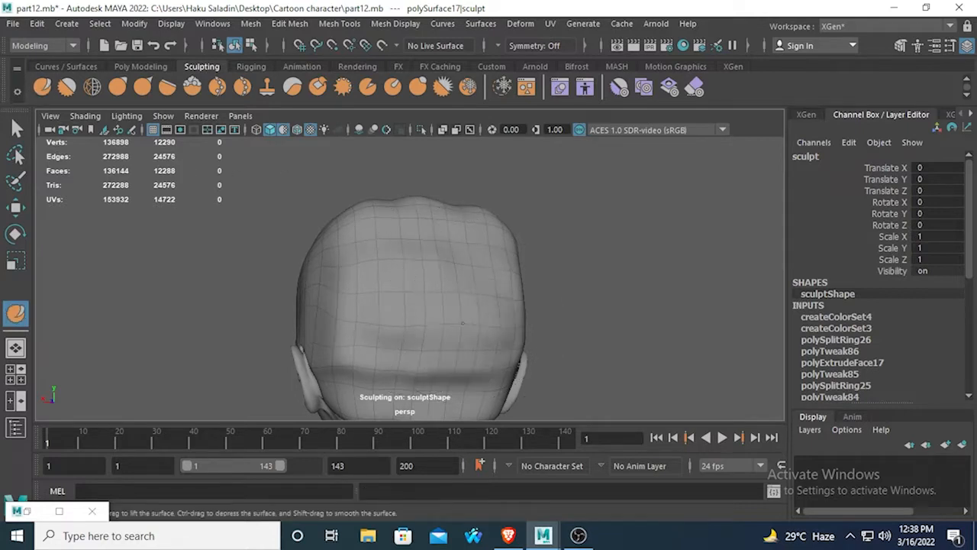
mouse_move(447, 324)
left_mouse_down("alt")
mouse_move(408, 311)
mouse_move(432, 290)
mouse_move(432, 321)
mouse_move(323, 316)
mouse_move(306, 331)
mouse_move(489, 343)
mouse_move(480, 327)
mouse_move(447, 317)
mouse_move(439, 343)
mouse_move(421, 264)
mouse_move(481, 332)
left_mouse_up("alt")
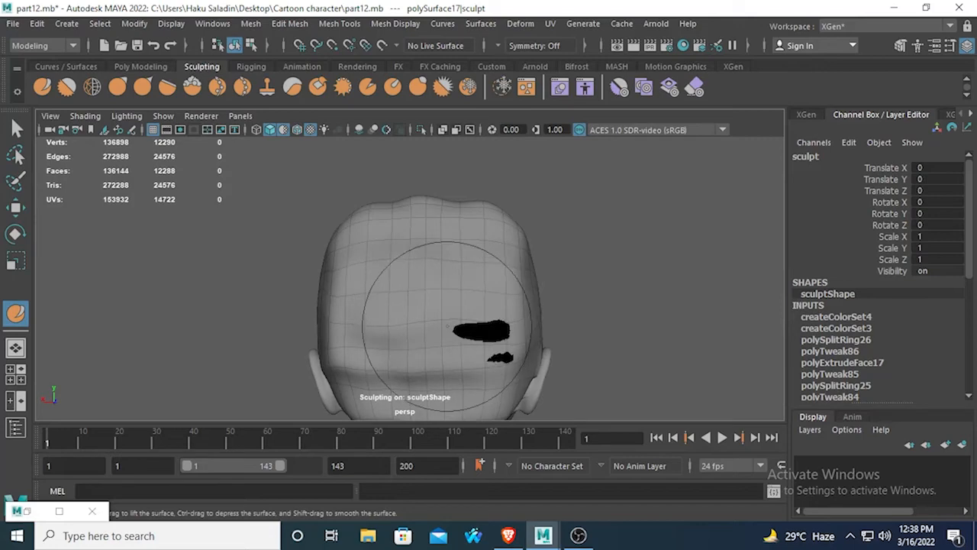
key("ctrl+z")
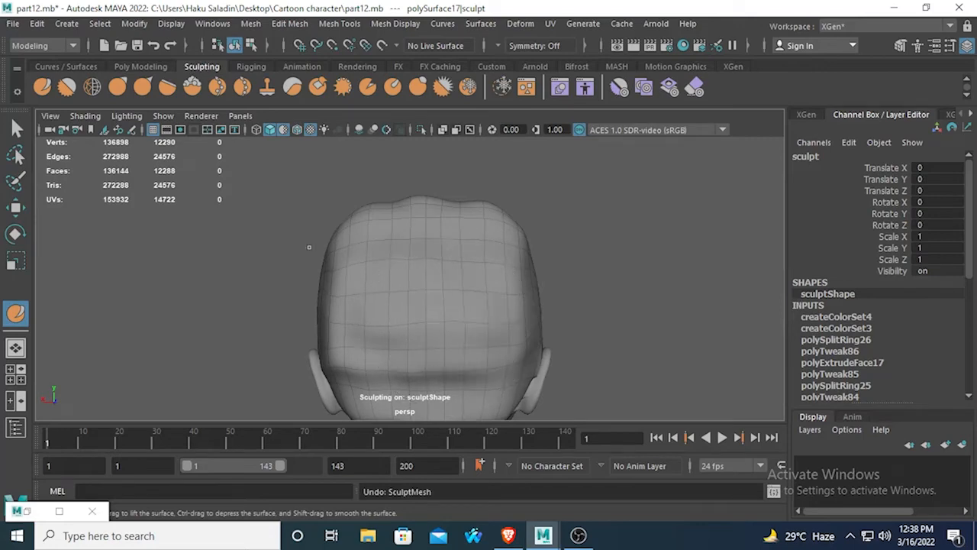
Step: Leave the sculpting brush, reselect the hair and turn off its smooth mesh preview
left_click(15, 130)
left_click_drag(229, 229, 341, 219, "alt")
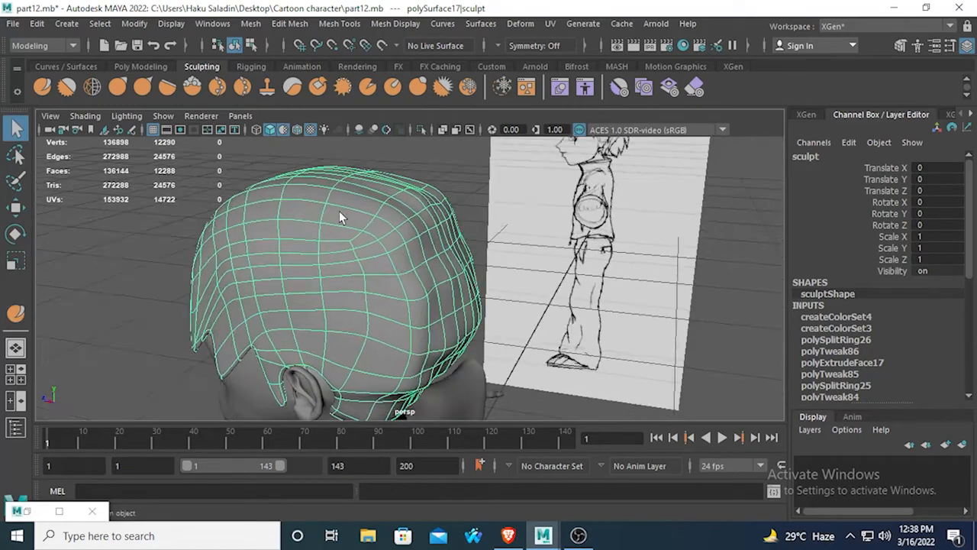
left_click_drag(358, 250, 507, 278, "alt")
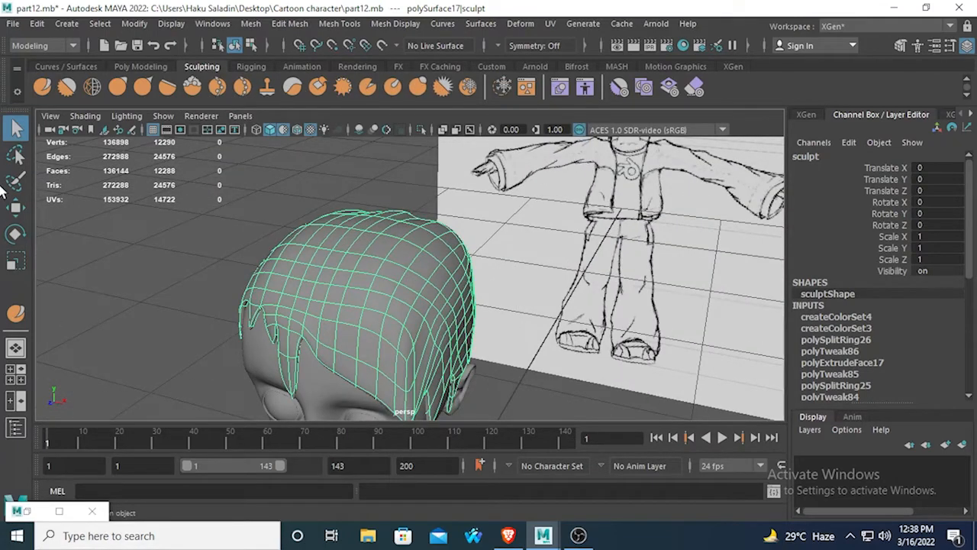
left_click(167, 203)
left_click_drag(166, 203, 413, 422, "alt")
left_click(396, 333)
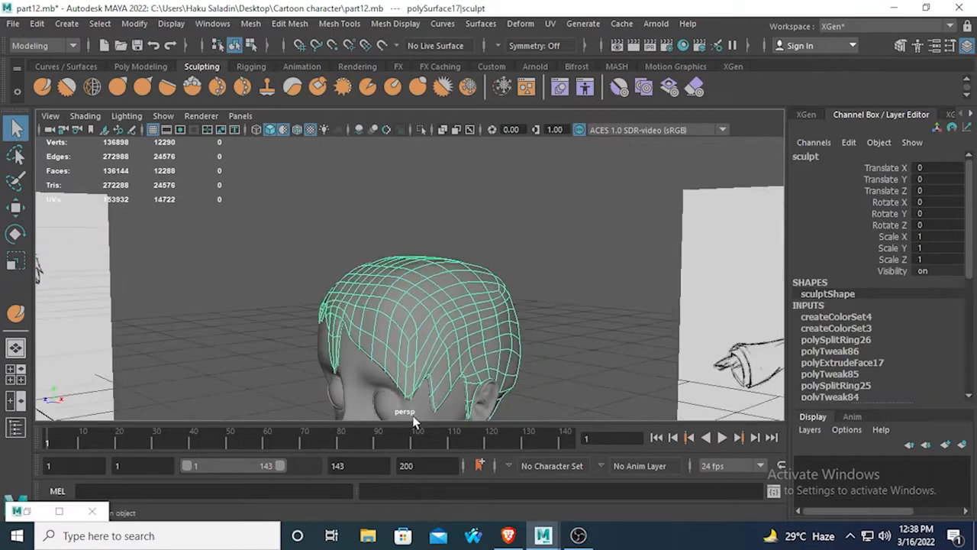
key("1")
left_click_drag(427, 334, 384, 252, "alt")
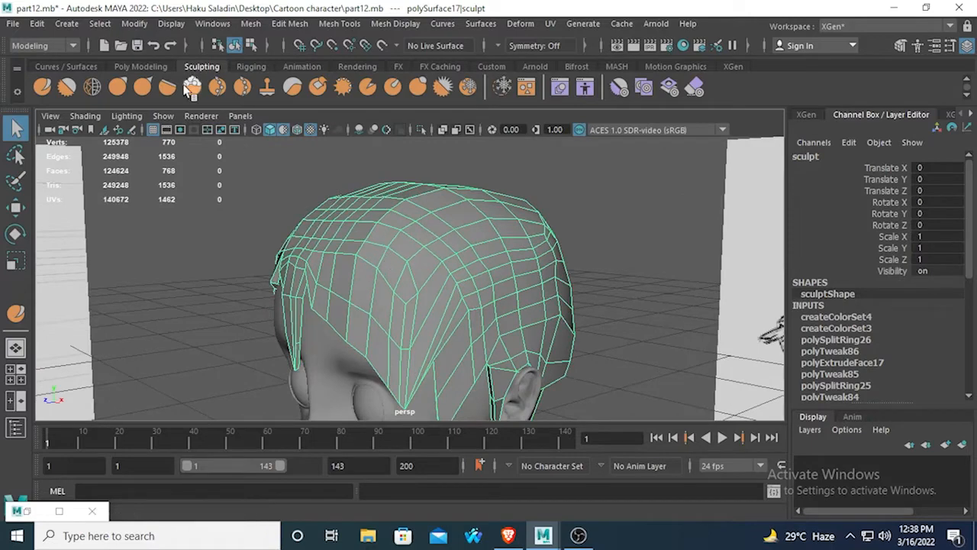
Step: Try the Relax brush on the side and top of the hair
left_click(91, 87)
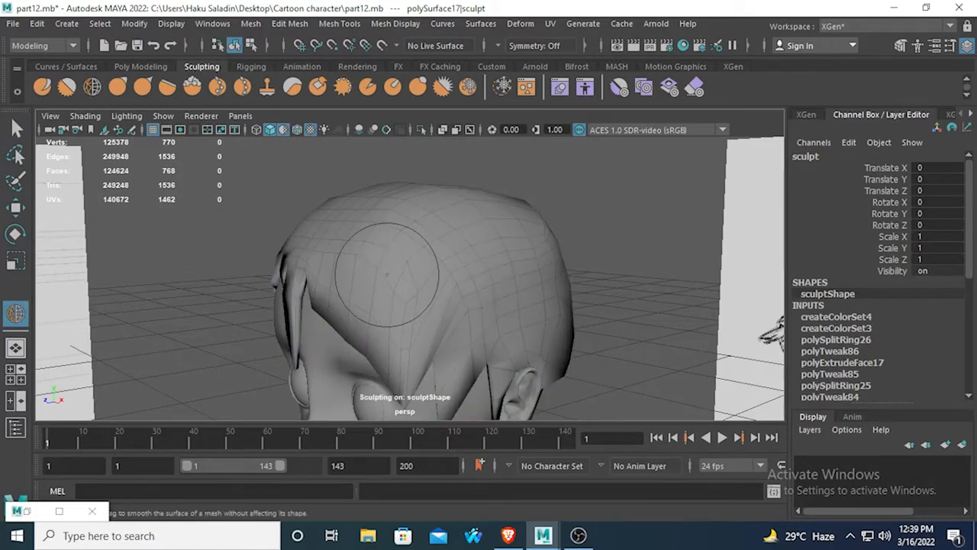
scroll(377, 300, "up", 2)
mouse_move(387, 332)
left_mouse_down("alt")
mouse_move(389, 292)
mouse_move(364, 291)
left_mouse_up("alt")
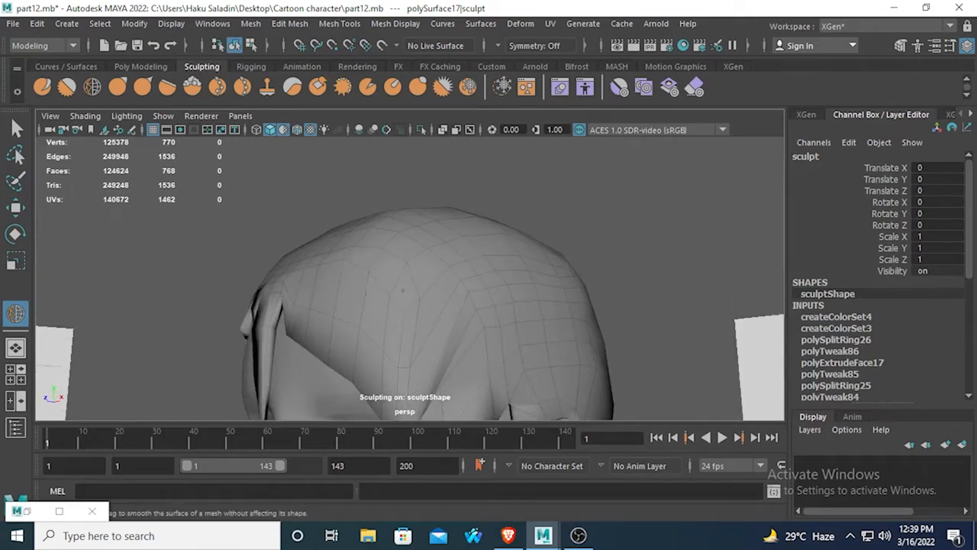
left_click_drag(400, 318, 376, 279, "alt")
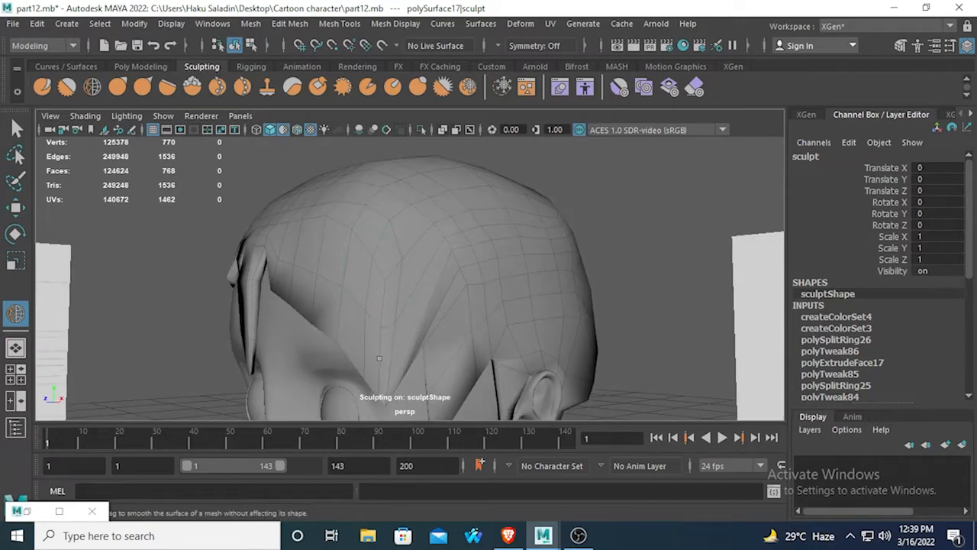
mouse_move(379, 357)
left_mouse_down("alt")
mouse_move(354, 311)
mouse_move(418, 323)
mouse_move(390, 298)
mouse_move(405, 345)
mouse_move(328, 277)
mouse_move(283, 196)
mouse_move(290, 174)
mouse_move(320, 229)
mouse_move(353, 260)
left_mouse_up("alt")
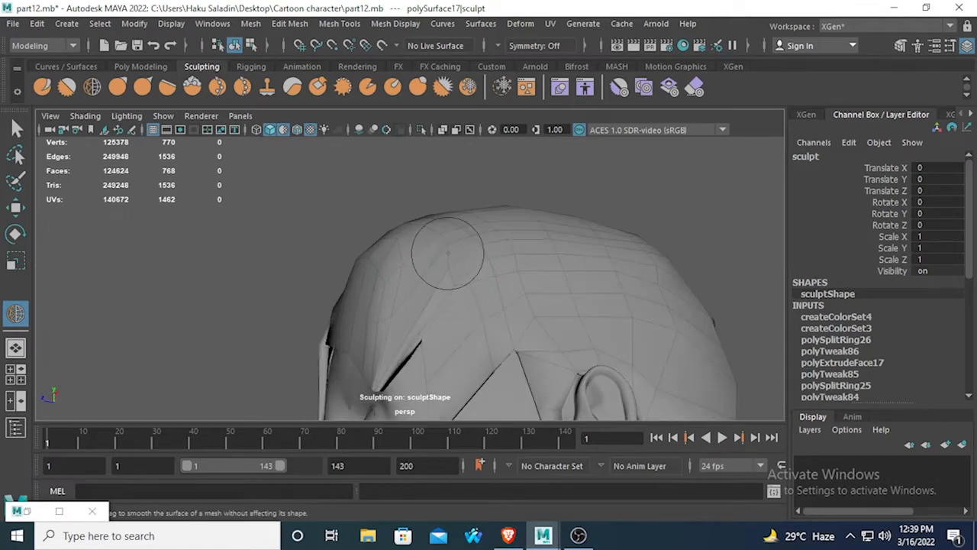
mouse_move(423, 231)
left_mouse_down("alt")
mouse_move(410, 279)
mouse_move(443, 298)
left_mouse_up("alt")
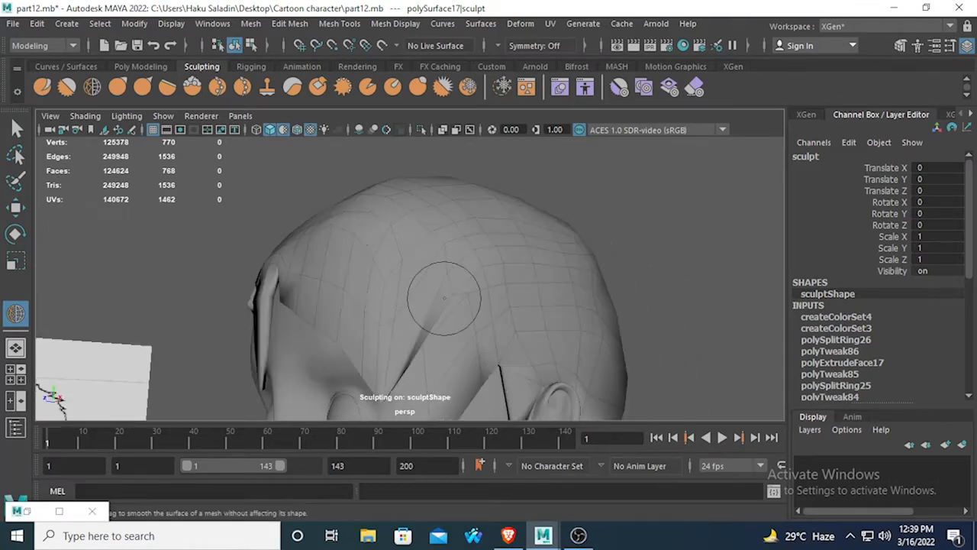
Step: Preview the hair smoothed, leave the sculpting brush, deselect it and examine its silhouette from above
key("3")
key("q")
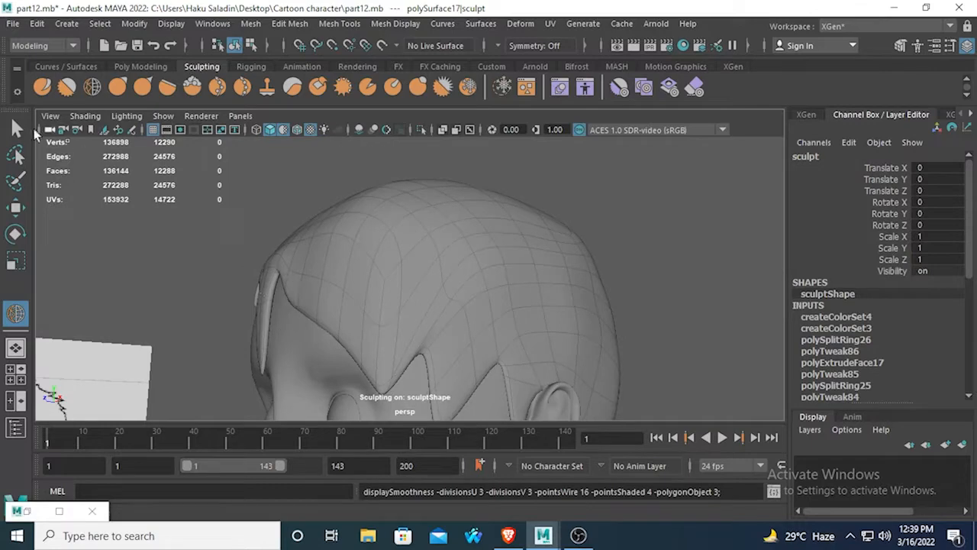
right_click(454, 199)
left_click(642, 229)
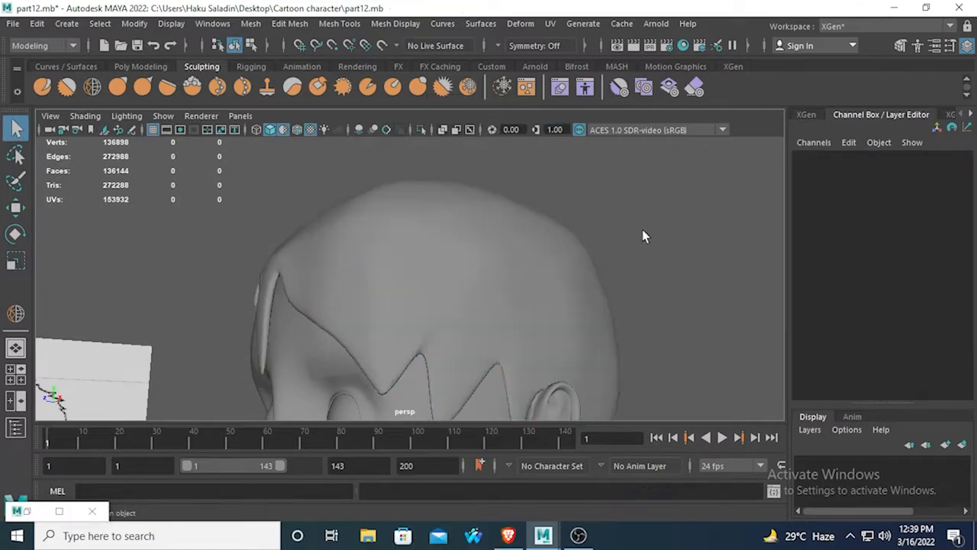
left_click_drag(642, 229, 584, 324, "alt")
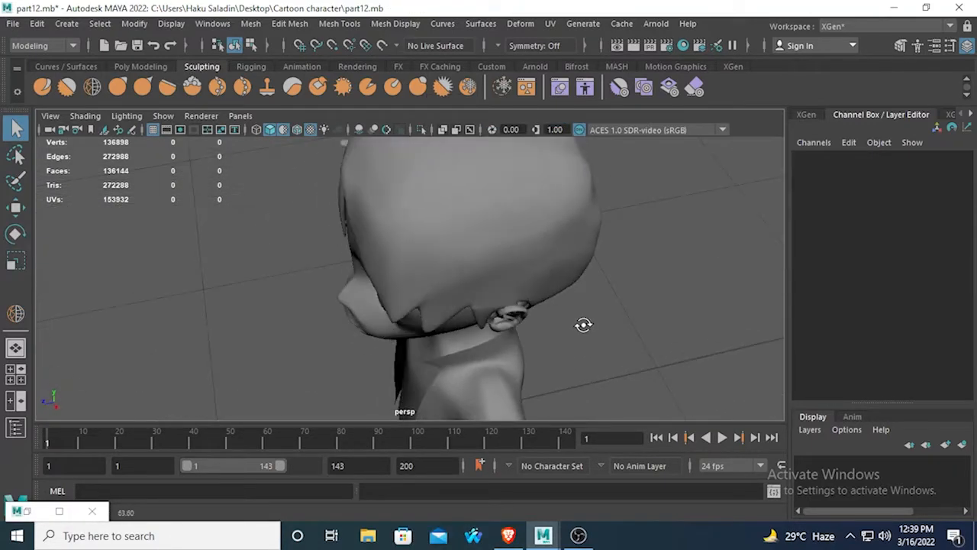
Step: Undo the Relax brush work and return the hair to its unsmoothed display
key("ctrl+z")
key("ctrl+z")
key("ctrl+z")
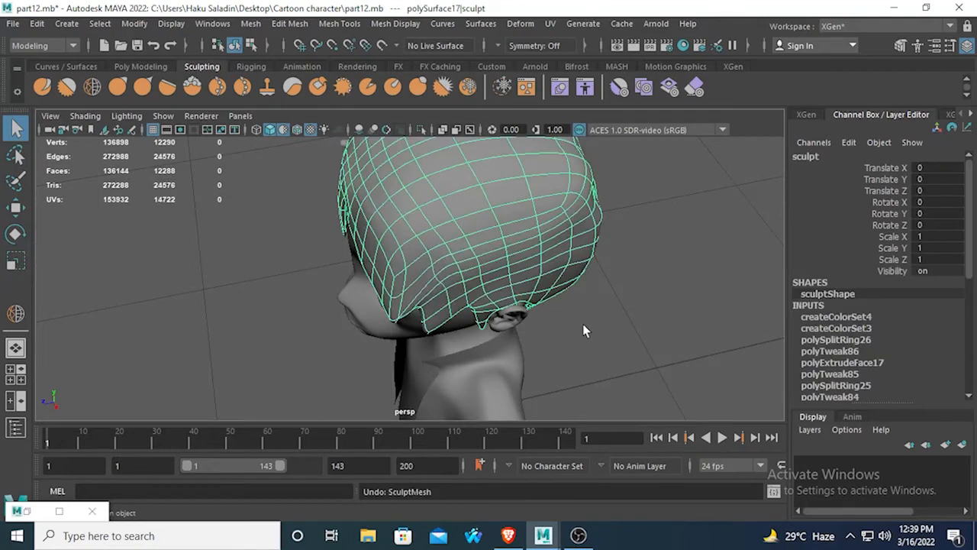
mouse_move(582, 330)
left_mouse_down("alt")
mouse_move(420, 180)
mouse_move(423, 219)
mouse_move(329, 207)
mouse_move(390, 267)
mouse_move(381, 292)
mouse_move(359, 276)
mouse_move(322, 274)
mouse_move(377, 270)
mouse_move(392, 279)
left_mouse_up("alt")
key("1")
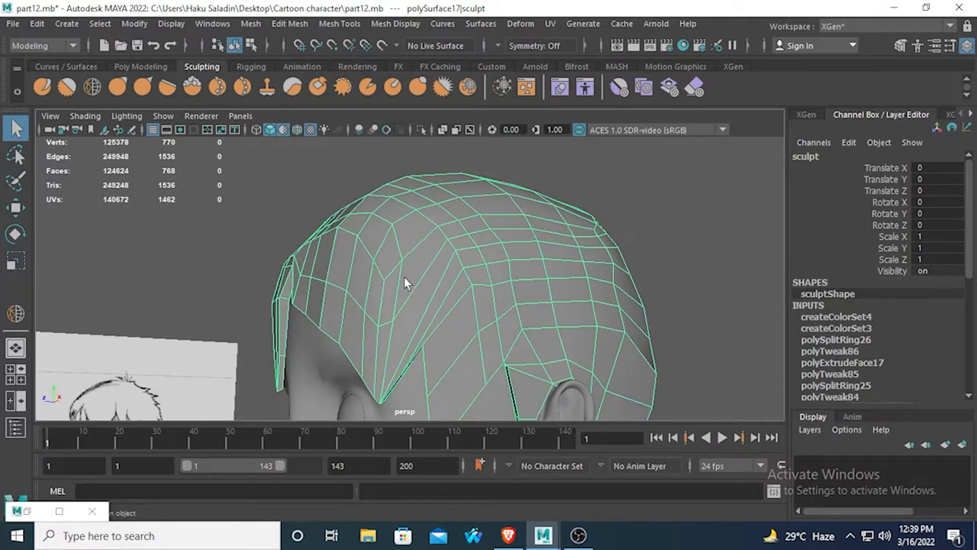
Step: Select the inner and outer vertices at the tip of the large side fringe spike
right_click_drag(394, 145, 328, 142)
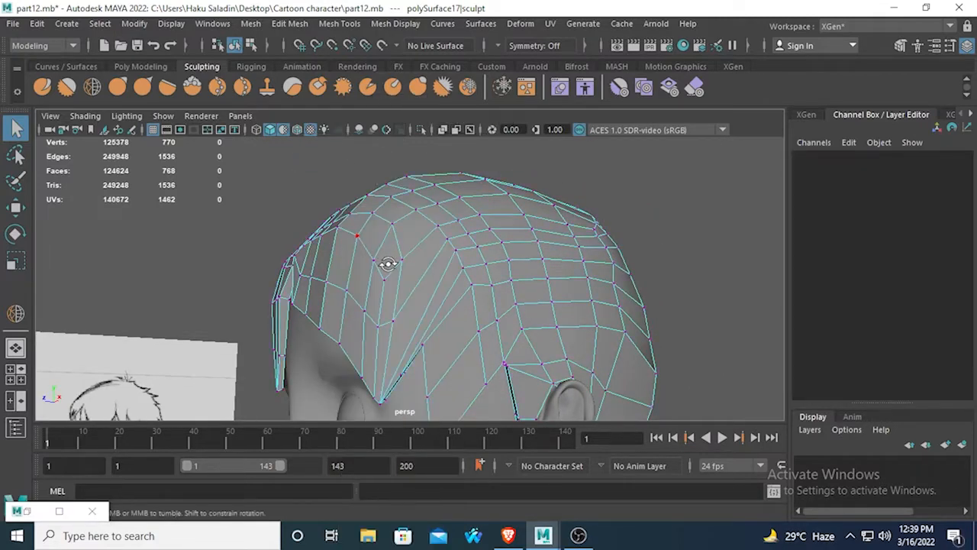
mouse_move(386, 263)
left_mouse_down("alt")
mouse_move(418, 265)
mouse_move(401, 262)
left_mouse_up("alt")
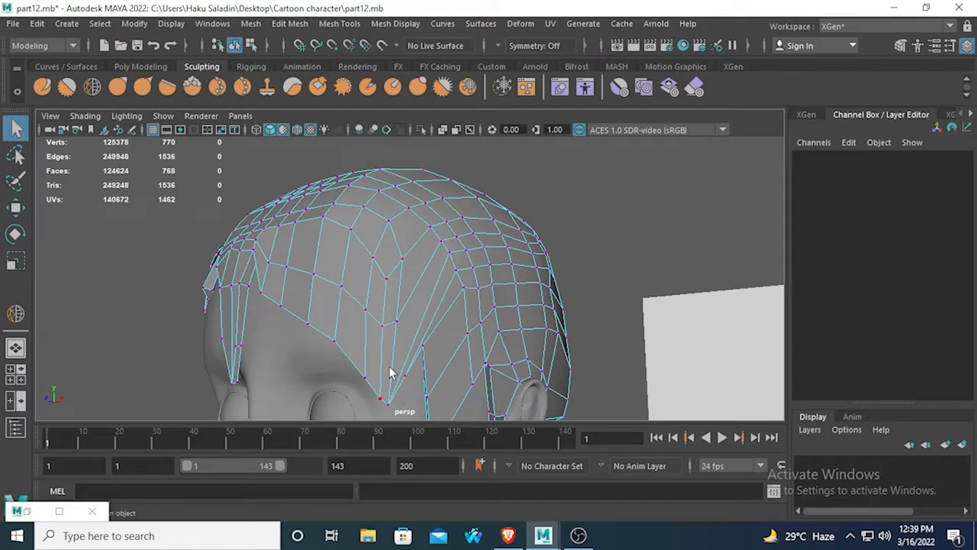
left_click_drag(389, 373, 383, 293, "alt")
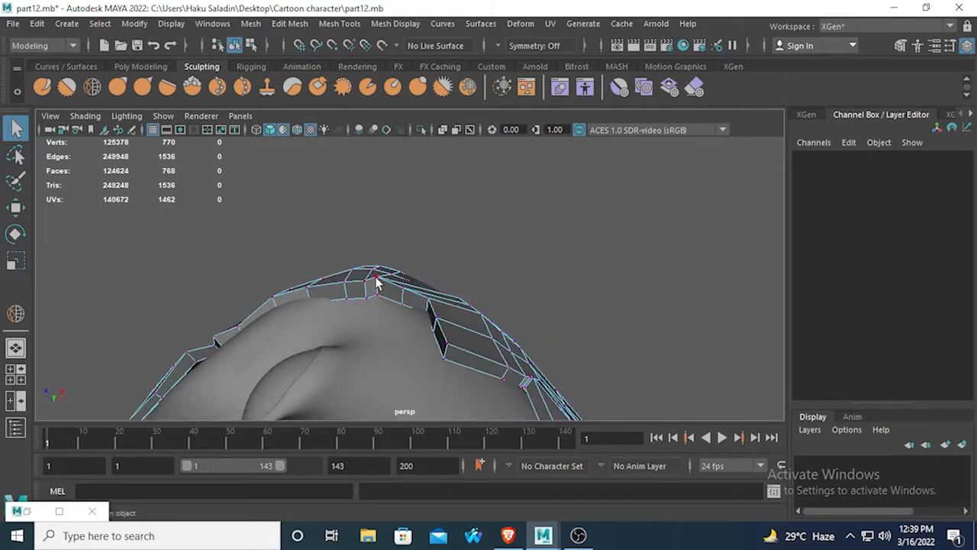
left_click(376, 277)
left_click(378, 294, "shift")
left_click_drag(379, 294, 381, 313, "alt")
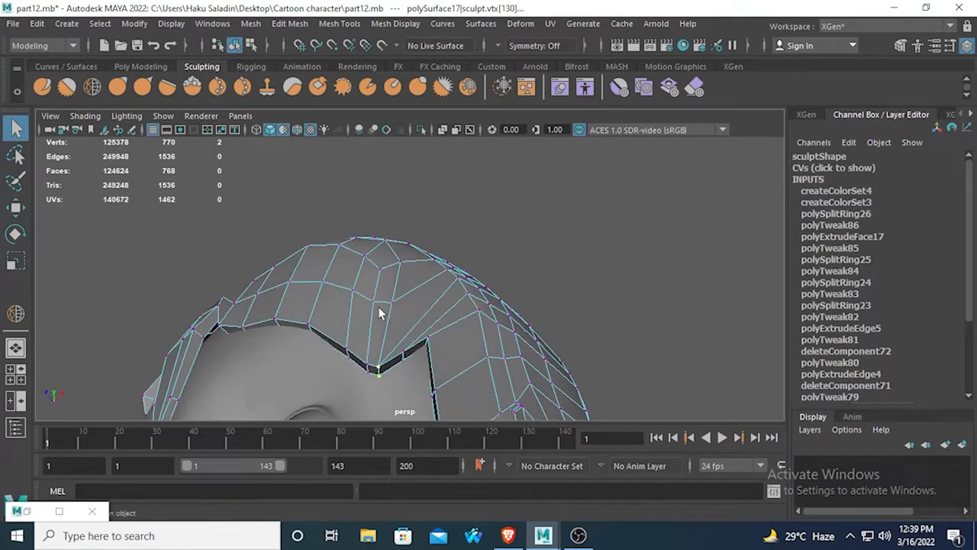
left_click_drag(378, 359, 381, 317, "alt")
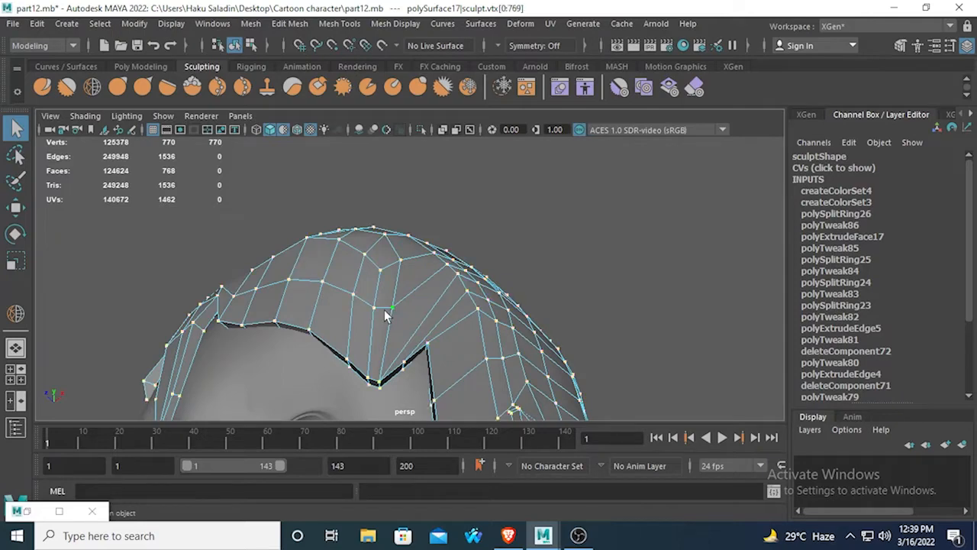
key("ctrl+z")
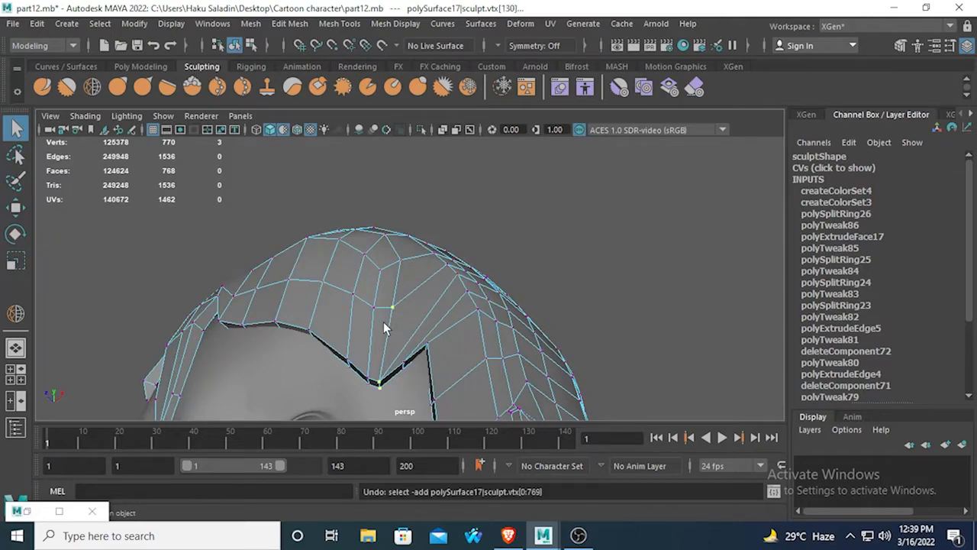
Step: Add the vertices running up the side fringe spike to the selection, using wireframe display to check, and move them to reshape its ridge
left_click_drag(404, 324, 235, 157, "alt")
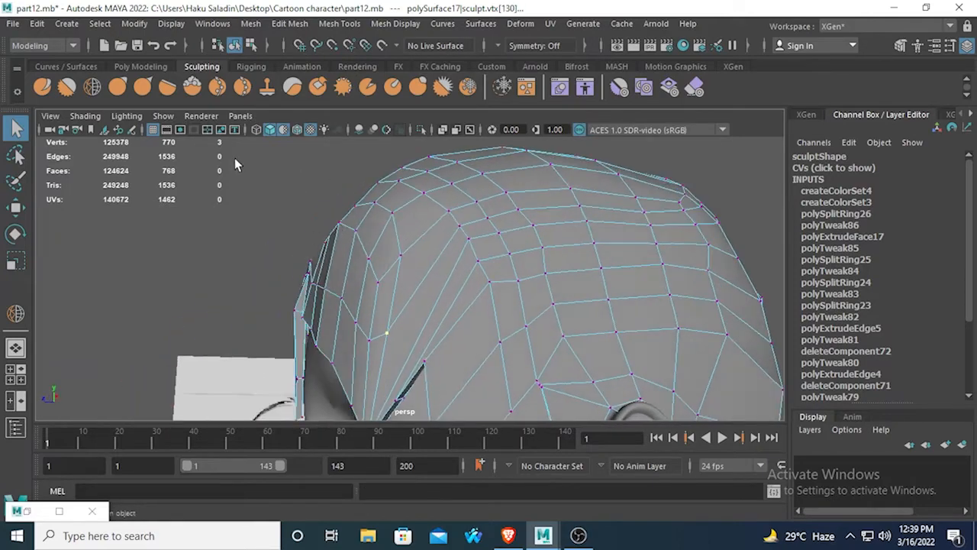
left_click(268, 134)
mouse_move(348, 217)
left_mouse_down("alt")
mouse_move(357, 274)
mouse_move(348, 290)
mouse_move(397, 364)
mouse_move(383, 344)
left_mouse_up("alt")
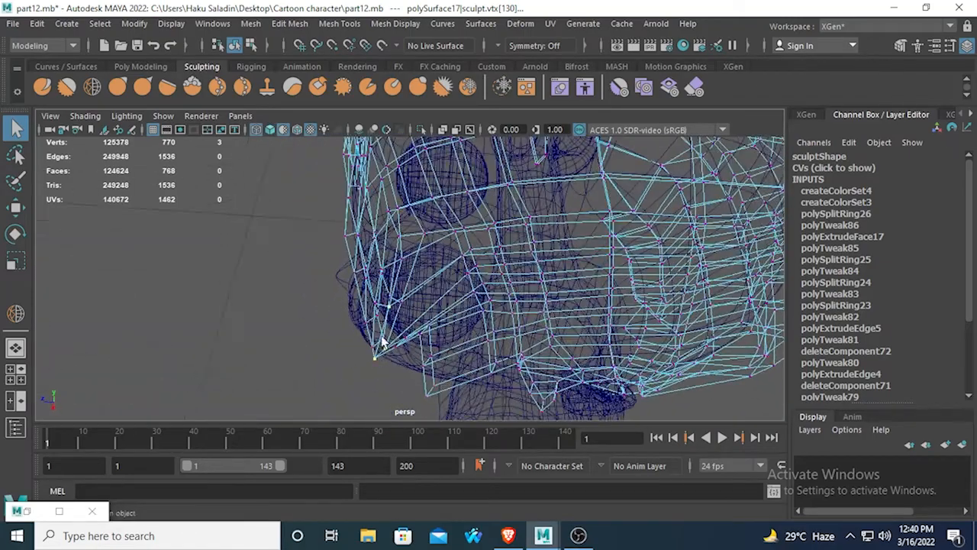
left_click_drag(392, 300, 413, 260, "alt")
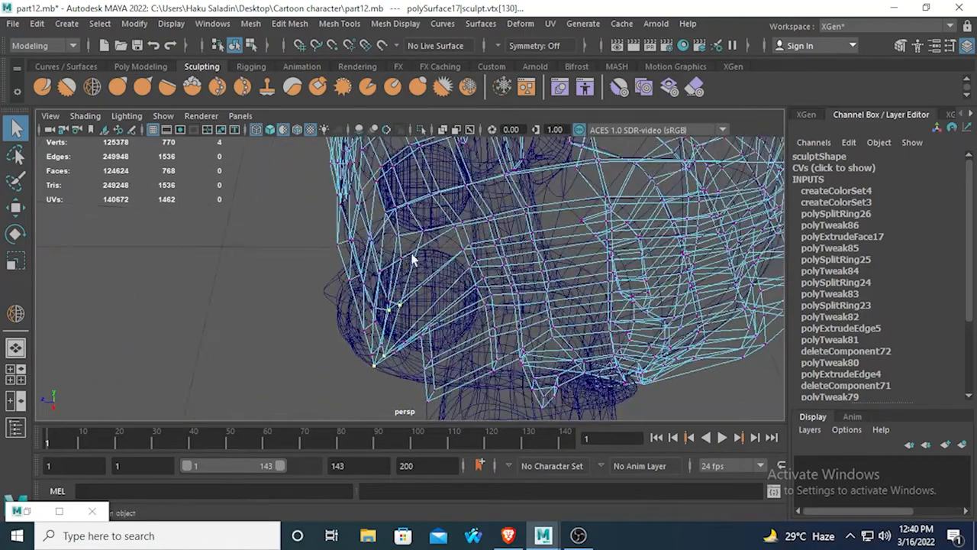
left_click(269, 130)
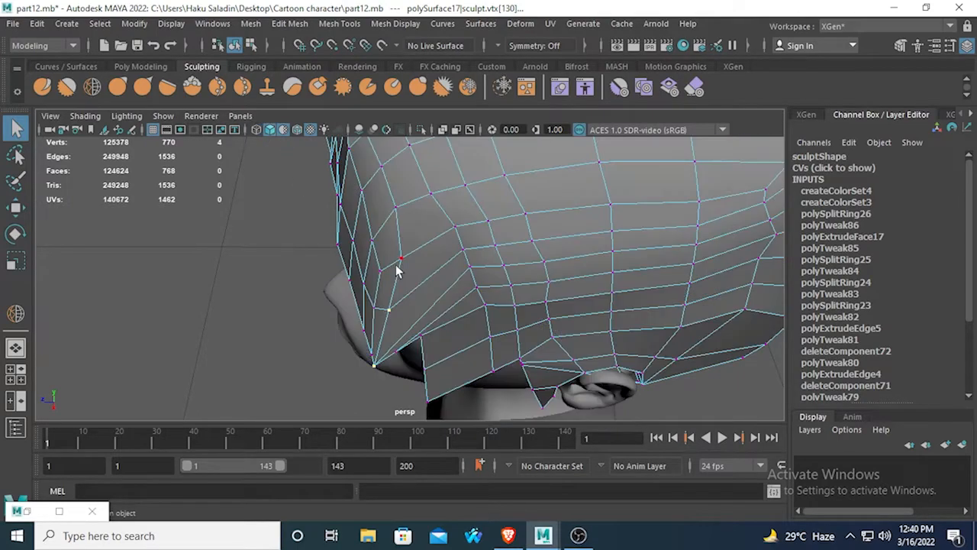
mouse_move(398, 262)
left_mouse_down("alt")
mouse_move(392, 268)
mouse_move(424, 259)
mouse_move(495, 323)
mouse_move(490, 342)
mouse_move(418, 164)
left_mouse_up("alt")
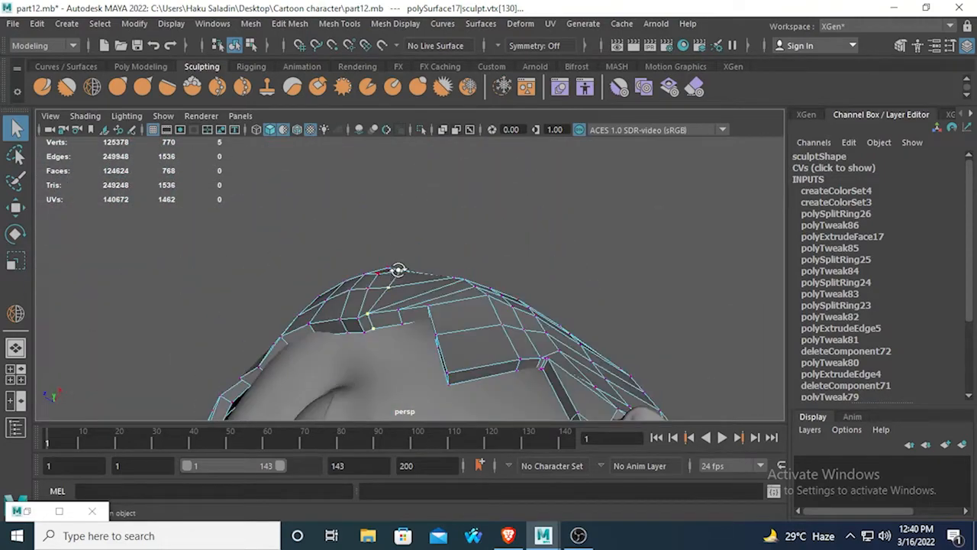
left_click_drag(398, 270, 424, 260, "alt")
left_click(17, 207)
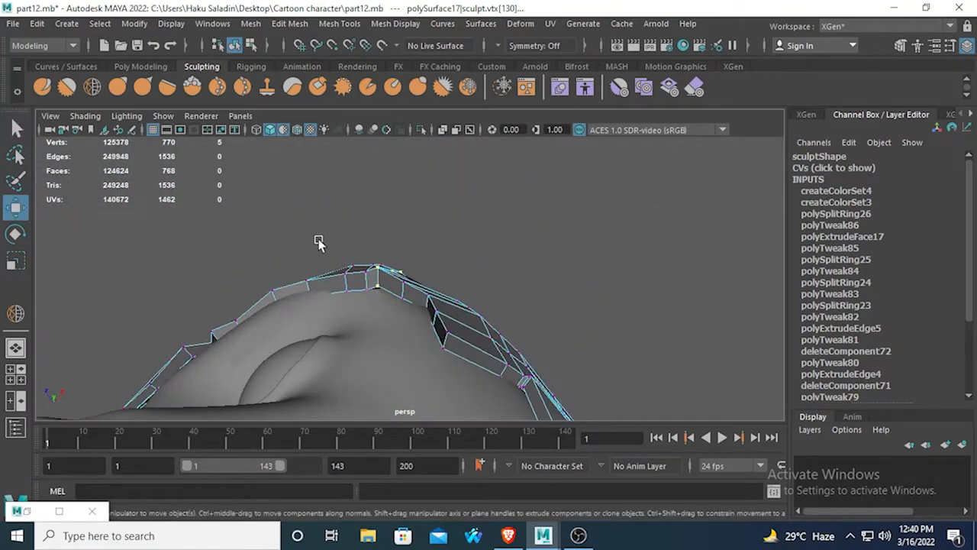
left_click_drag(392, 283, 387, 340)
left_click_drag(388, 232, 427, 202)
left_click_drag(377, 262, 388, 244, "alt")
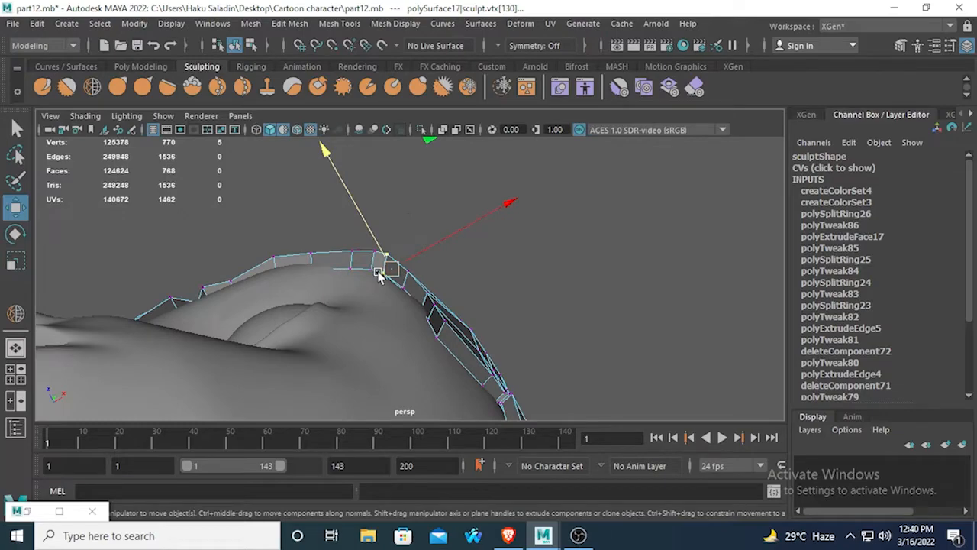
Step: Preview the reshaped side fringe smoothed, return to object mode and examine the spikes close up with the hair selected
key("3")
left_click_drag(393, 273, 383, 229, "alt")
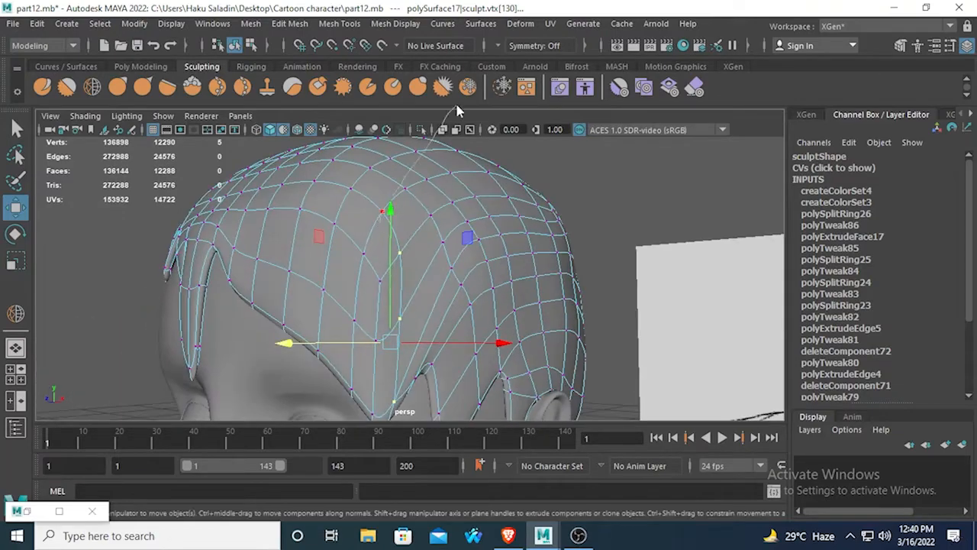
right_click_drag(457, 106, 462, 107)
left_click(609, 243)
mouse_move(543, 255)
left_mouse_down("alt")
mouse_move(672, 294)
mouse_move(442, 262)
mouse_move(581, 271)
mouse_move(427, 273)
mouse_move(377, 251)
left_mouse_up("alt")
scroll(447, 264, "up", 3)
left_click(421, 274)
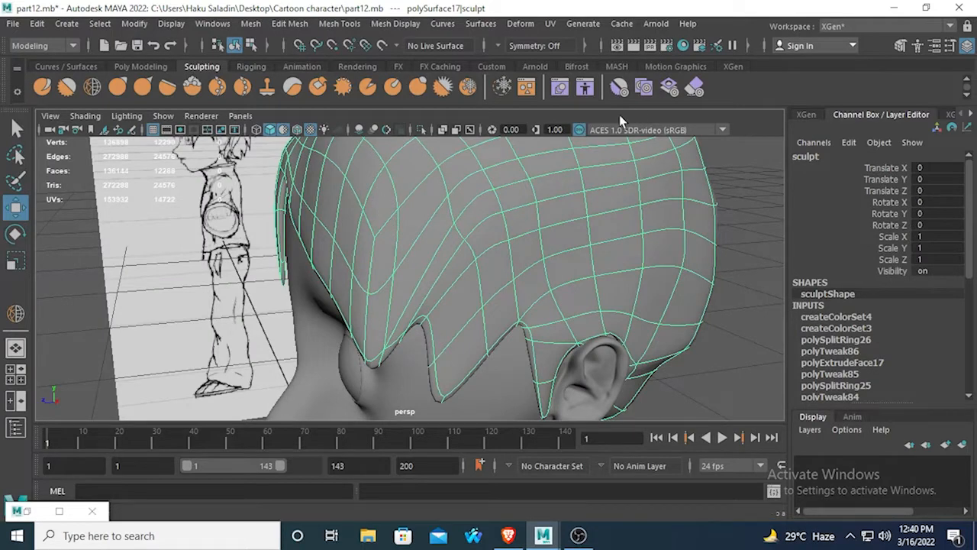
scroll(373, 329, "up", 2)
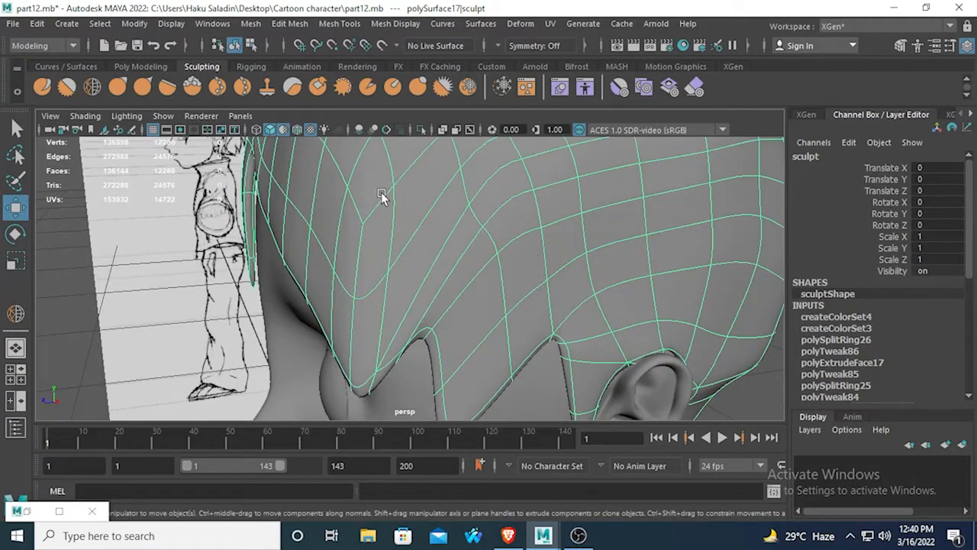
Step: Turn off the smooth preview and delete the near-vertical edge running up the middle of the side fringe spike
key("1")
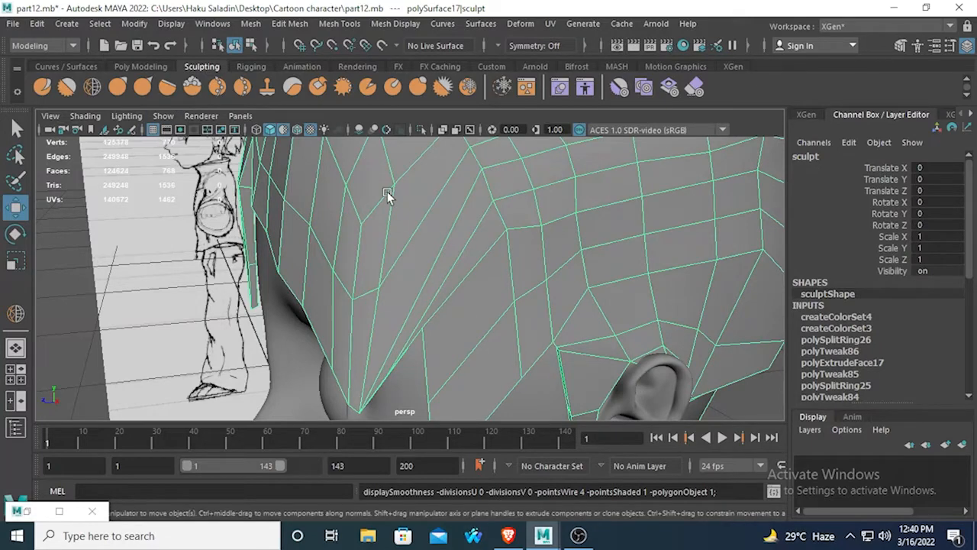
right_click_drag(387, 191, 388, 103)
left_click(396, 216)
key("Delete")
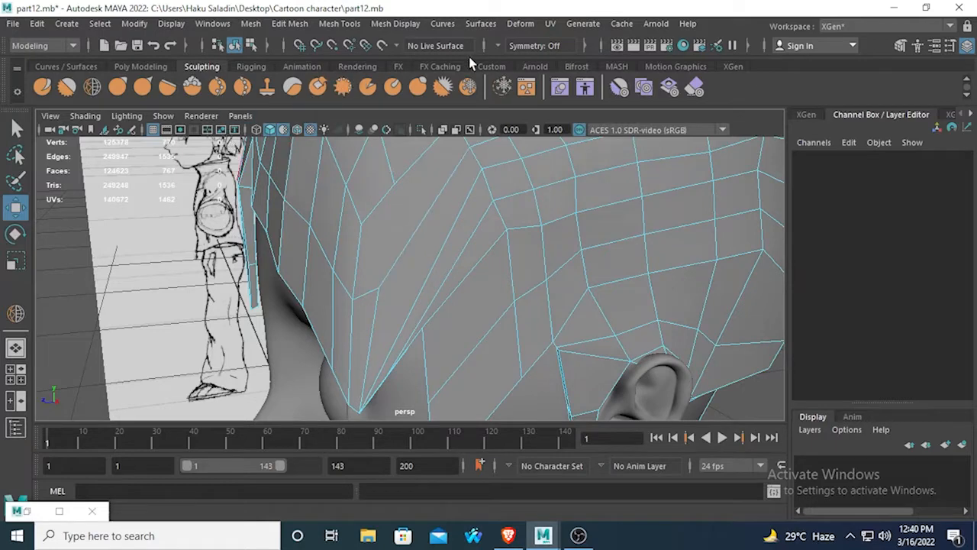
Step: Try inserting edge loops across the side fringe spike and undo them
left_click(485, 66)
left_click(142, 87)
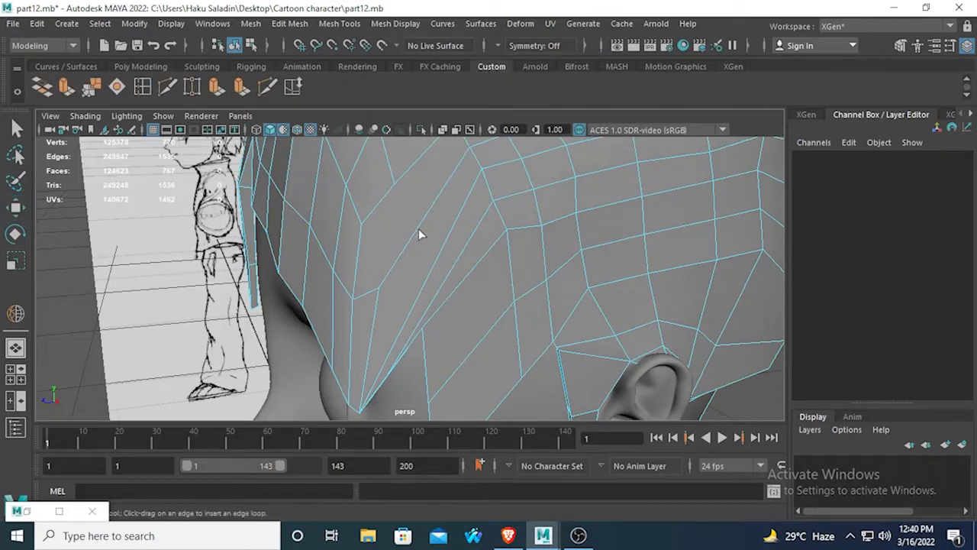
left_click(418, 235)
key("ctrl+z")
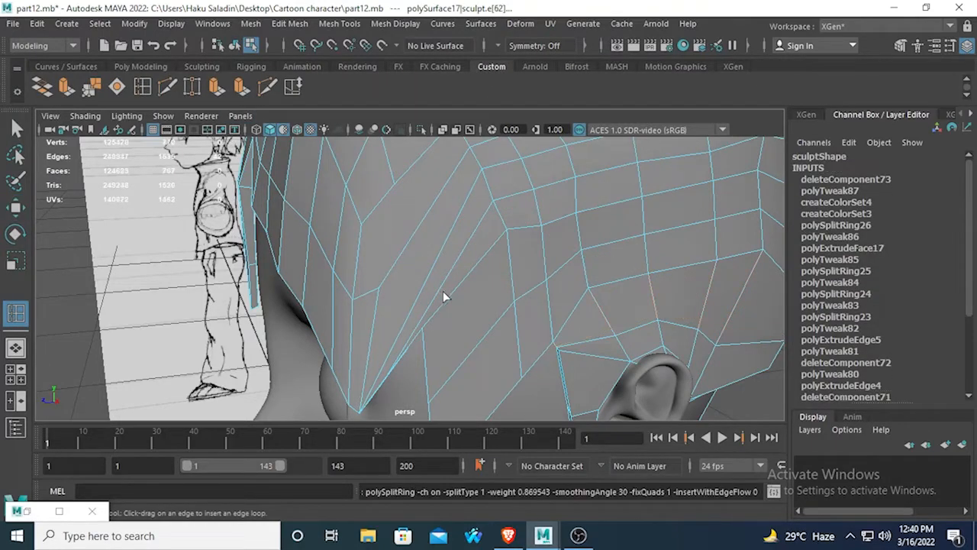
left_click(410, 243)
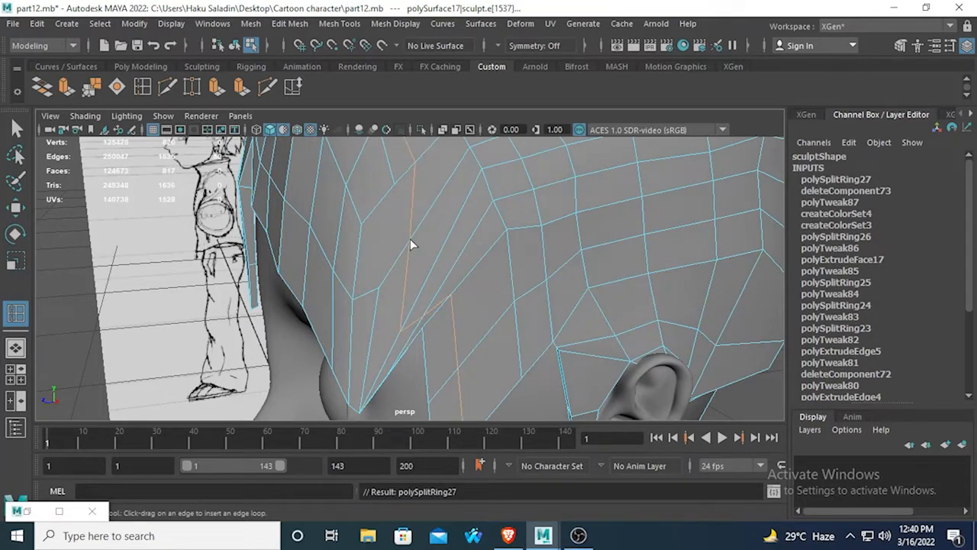
key("ctrl+z")
left_click_drag(437, 236, 429, 230, "alt")
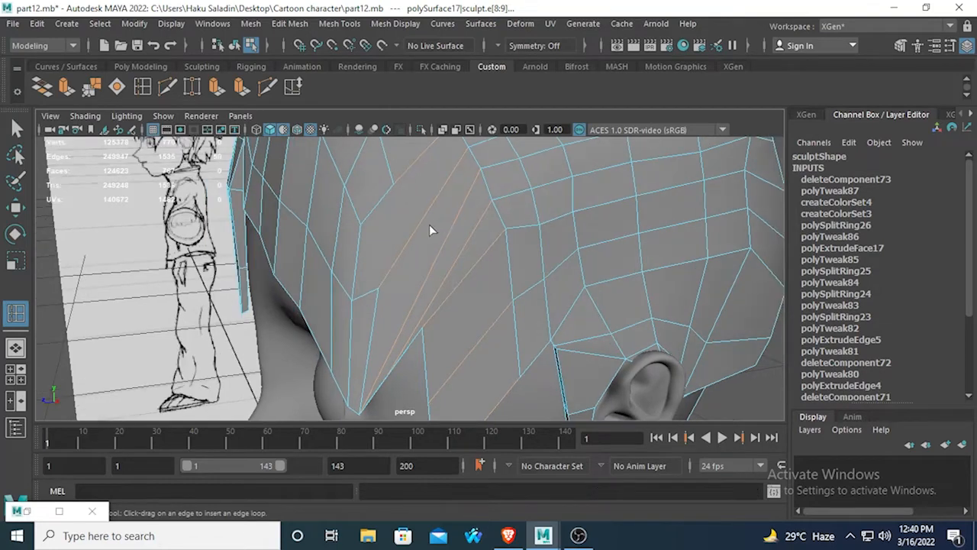
Step: Delete the long diagonal edge on the side fringe spike and insert an edge loop through the neighbouring spike
left_click(17, 135)
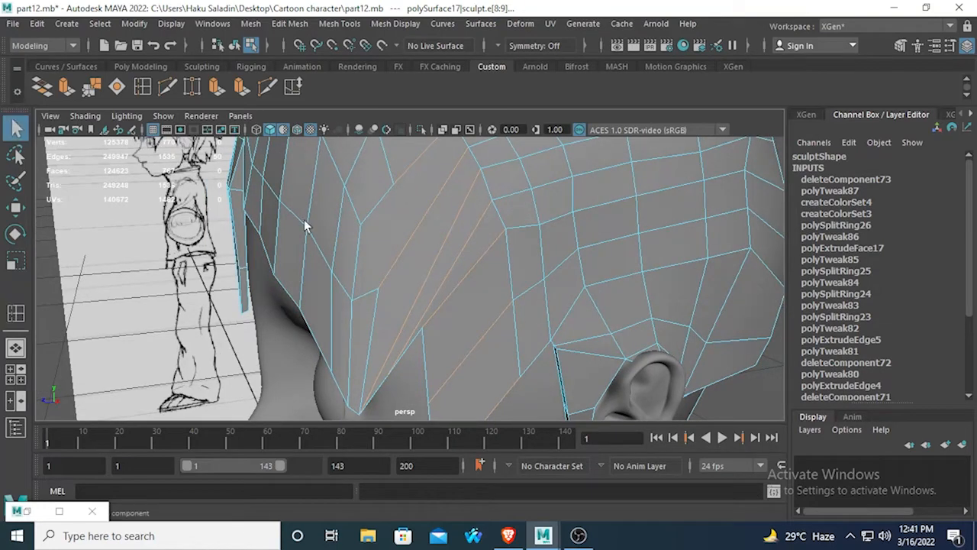
left_click(434, 236)
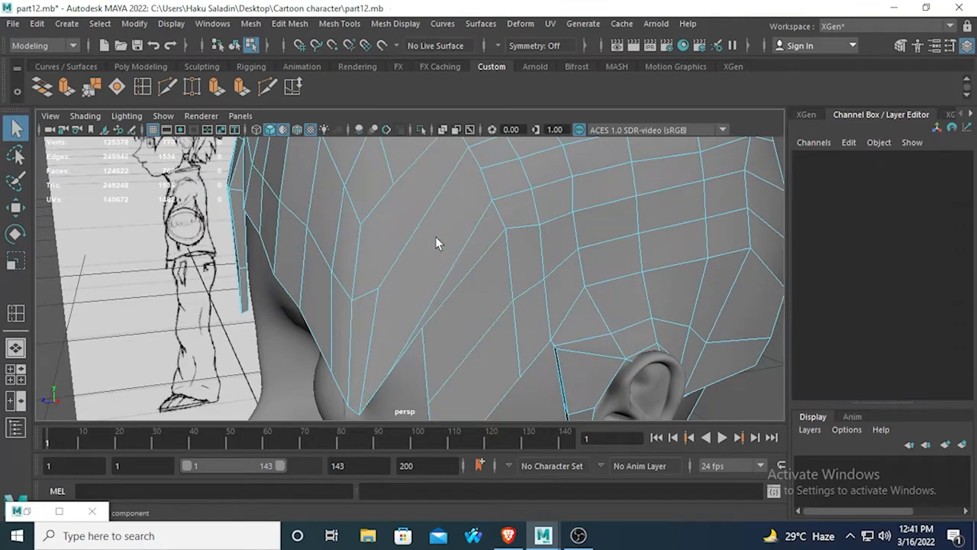
left_click(143, 89)
left_click(449, 267)
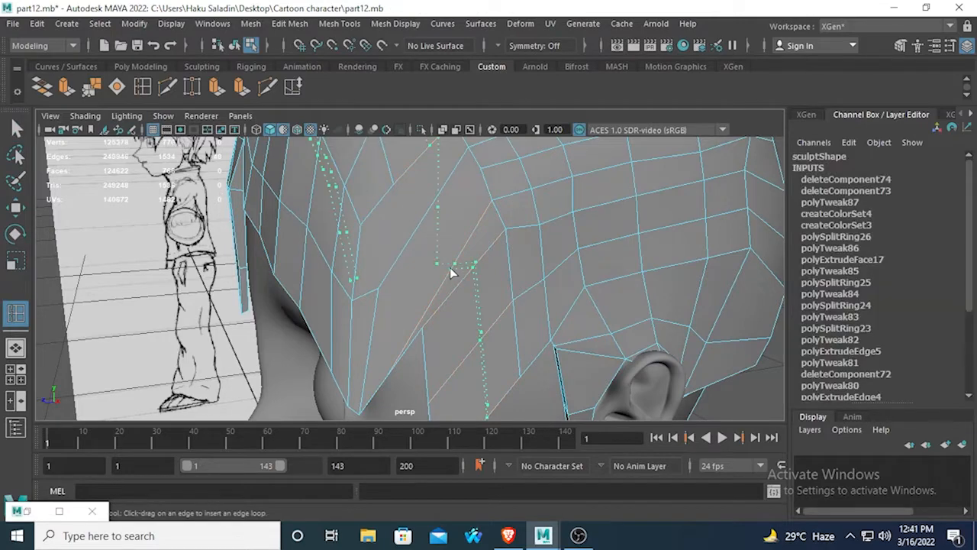
mouse_move(450, 267)
left_mouse_down("alt")
mouse_move(433, 288)
mouse_move(453, 286)
mouse_move(462, 305)
mouse_move(409, 266)
left_mouse_up("alt")
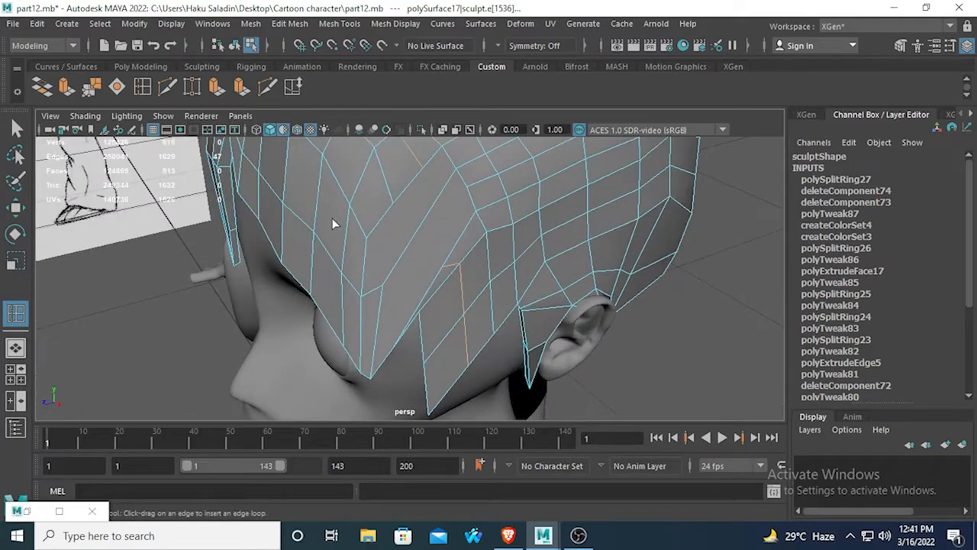
Step: Multi-cut an edge from the open vertex above the side fringe spike across to the end of the new edge loop
left_click(164, 87)
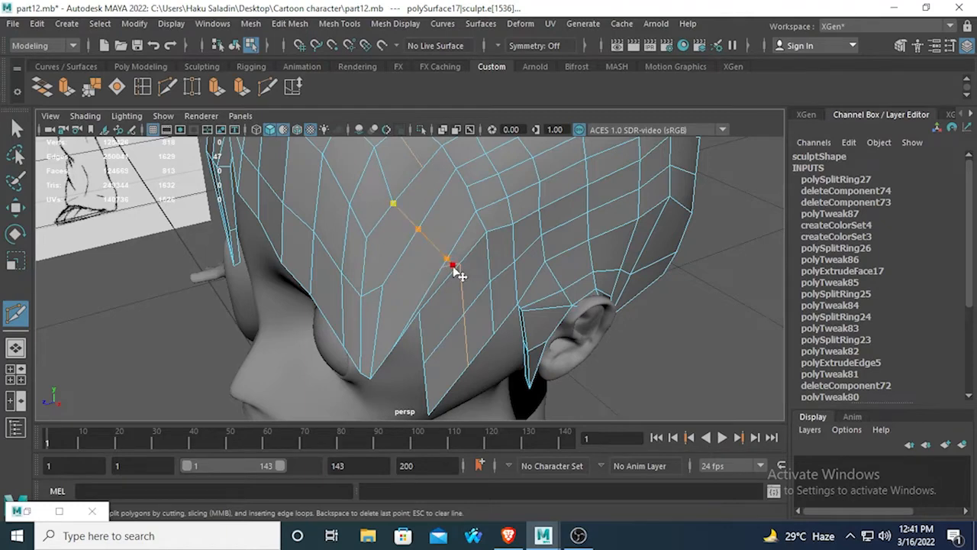
key("Return")
key("ctrl+z")
left_click(394, 204)
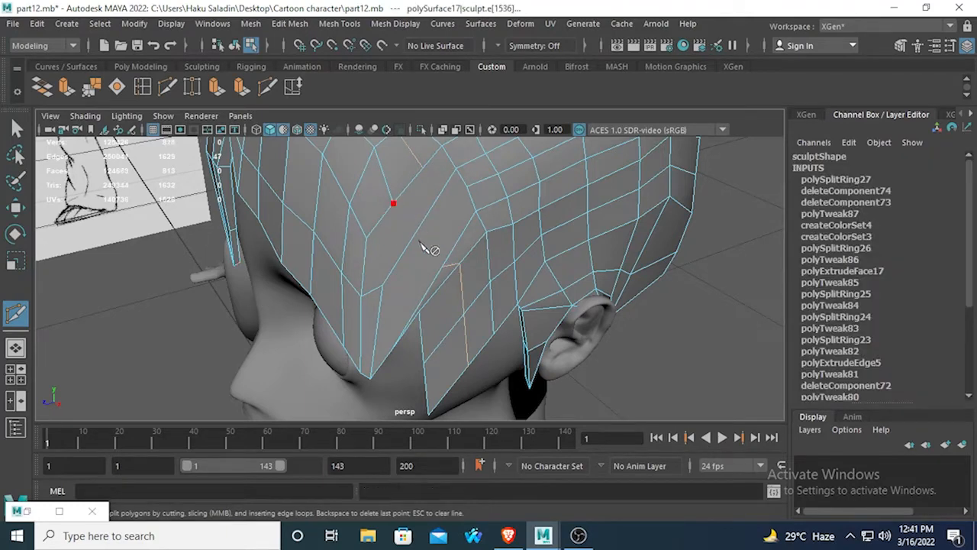
left_click(447, 266)
key("Return")
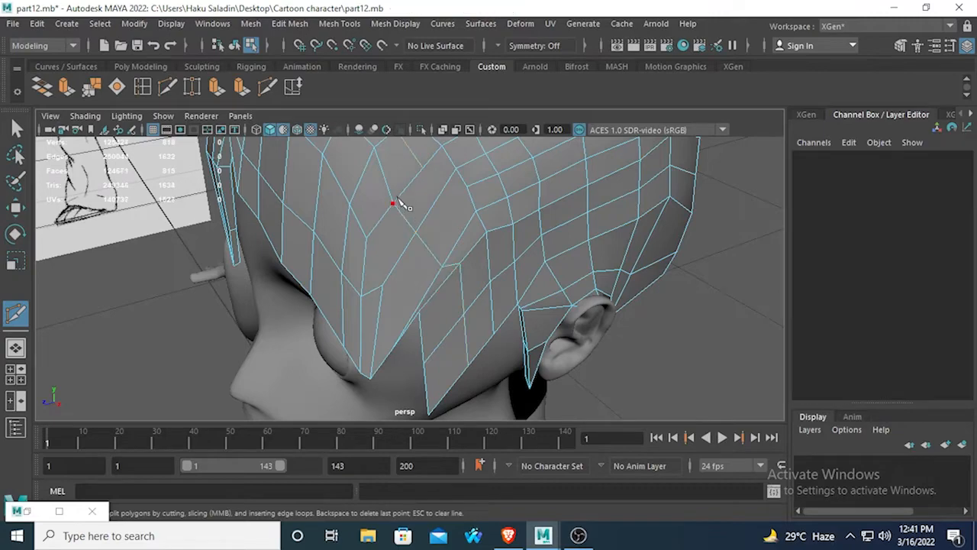
Step: Cut another edge from the loose upper loop end down to the fresh cut above the side fringe spike
mouse_move(433, 243)
left_mouse_down("alt")
mouse_move(440, 257)
mouse_move(476, 257)
mouse_move(372, 213)
mouse_move(442, 234)
left_mouse_up("alt")
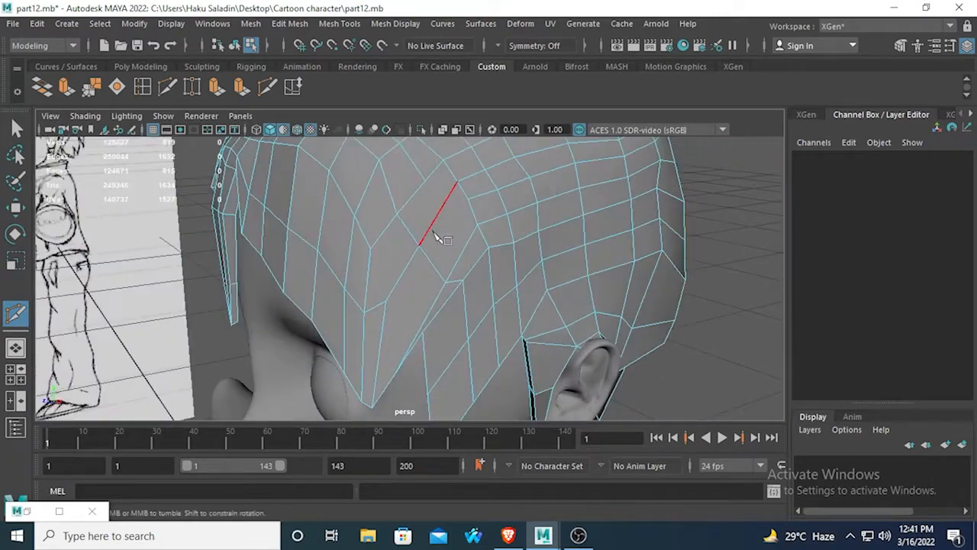
left_click(425, 181)
middle_click_drag(489, 253, 445, 242, "alt")
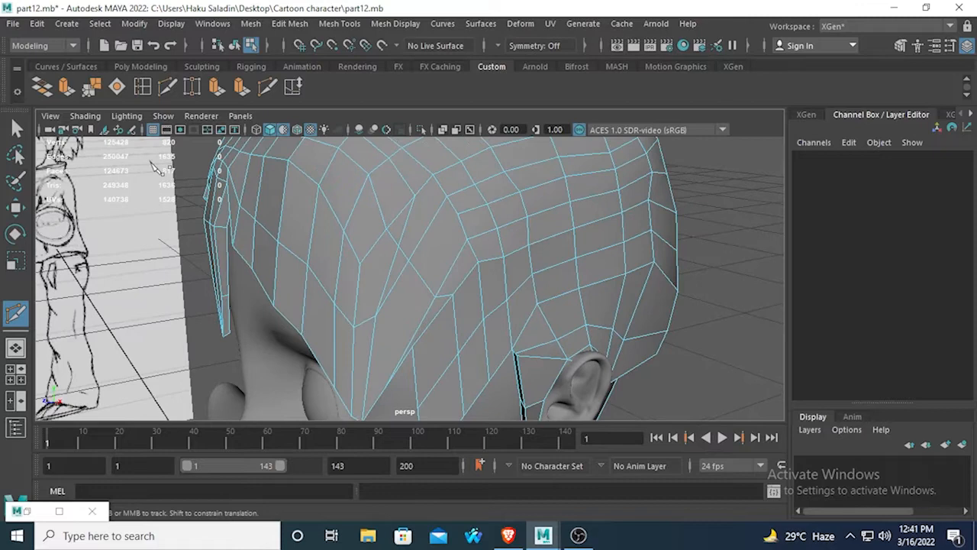
Step: Merge the two closely spaced vertices on the new cut into one with a distance threshold of 0.007
left_click(17, 128)
scroll(402, 243, "up", 2)
right_click_drag(394, 252, 327, 148)
left_click(394, 235)
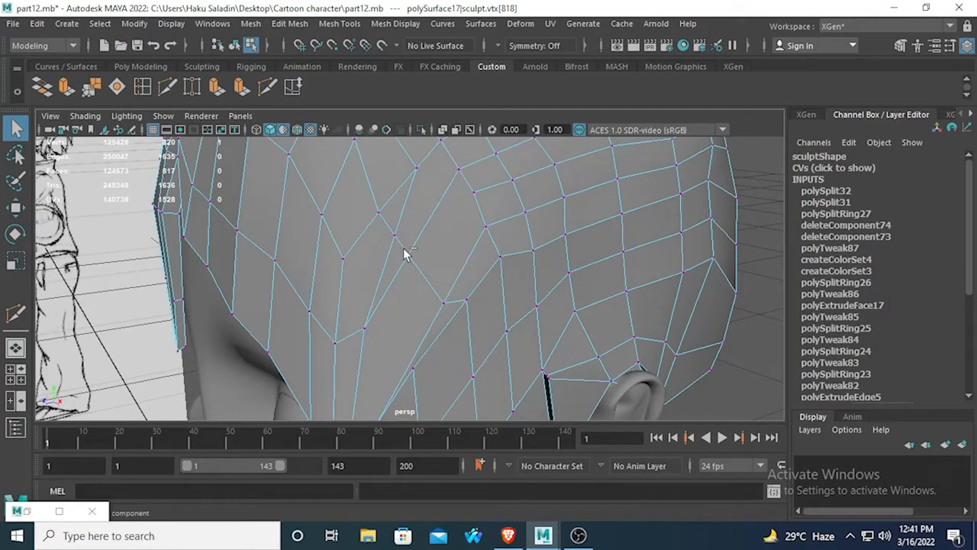
left_click(91, 86)
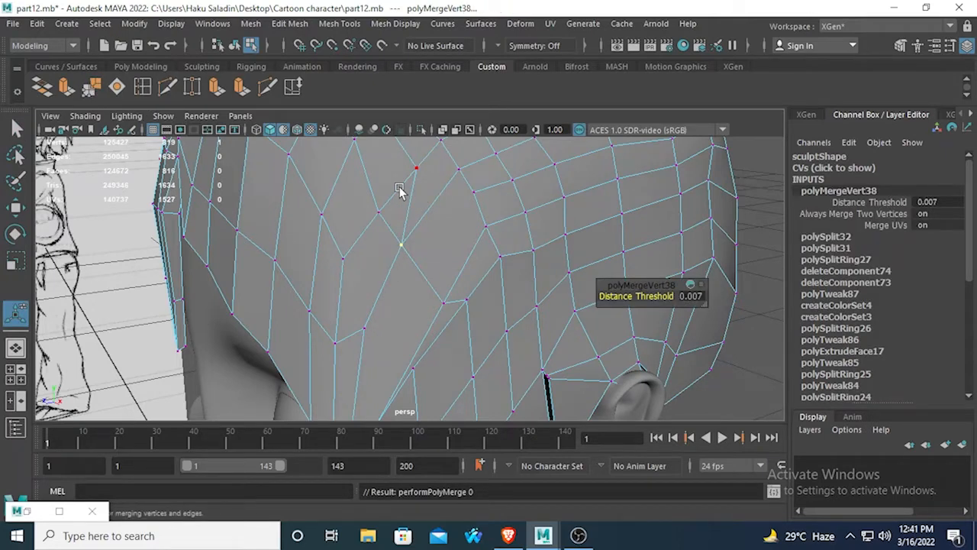
left_click_drag(411, 243, 386, 267, "alt")
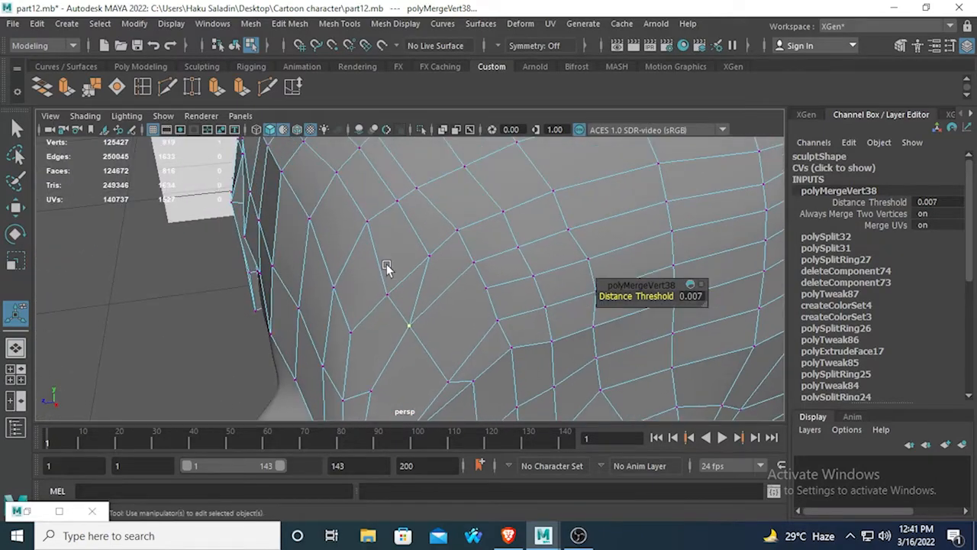
Step: Cut an edge from the merged vertex to the next loop vertex behind it and delete the diagonal edge above
left_click(166, 88)
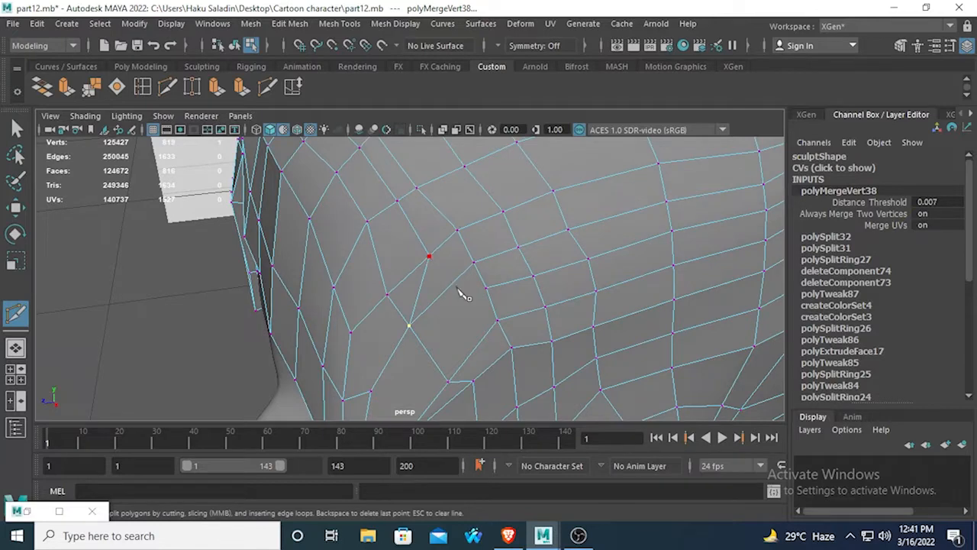
scroll(464, 296, "down", 3)
scroll(480, 227, "up", 3)
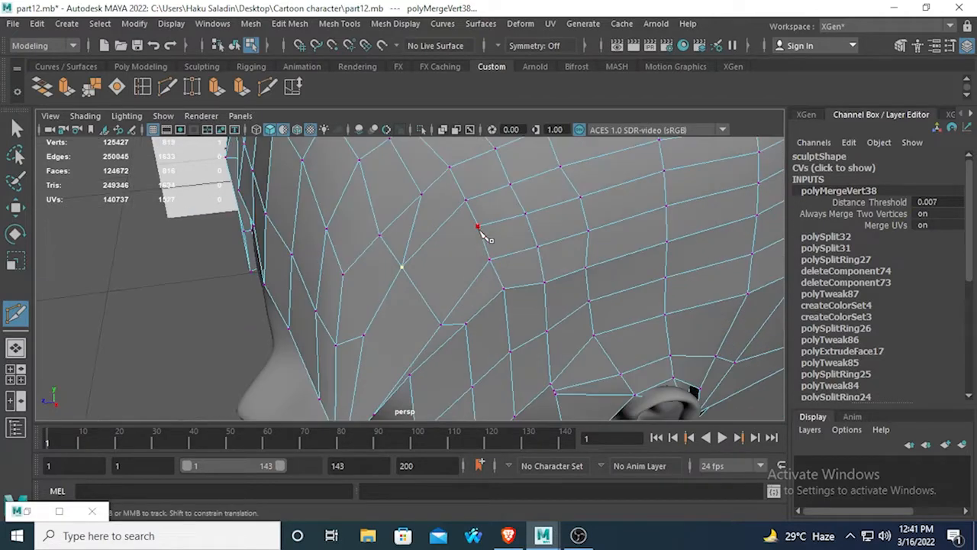
left_click(402, 268)
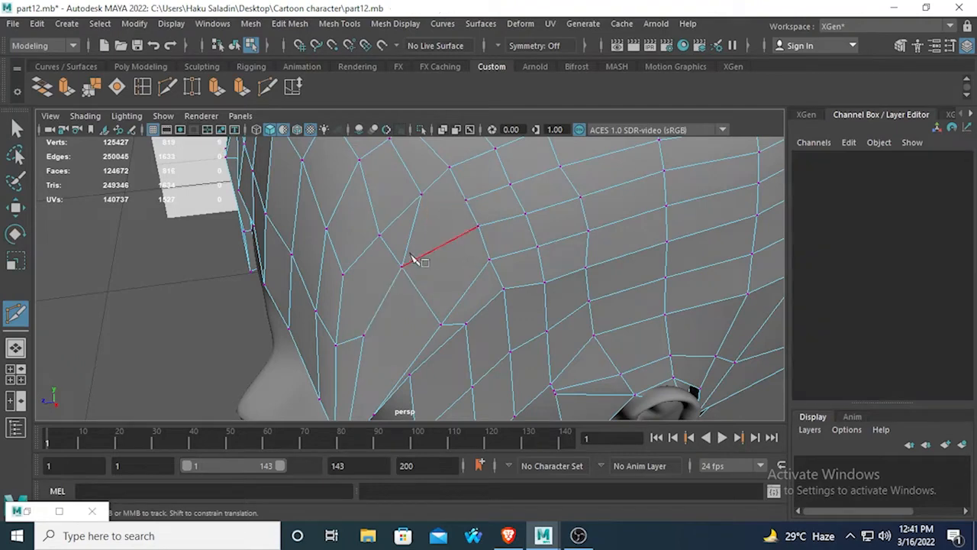
key("ctrl+z")
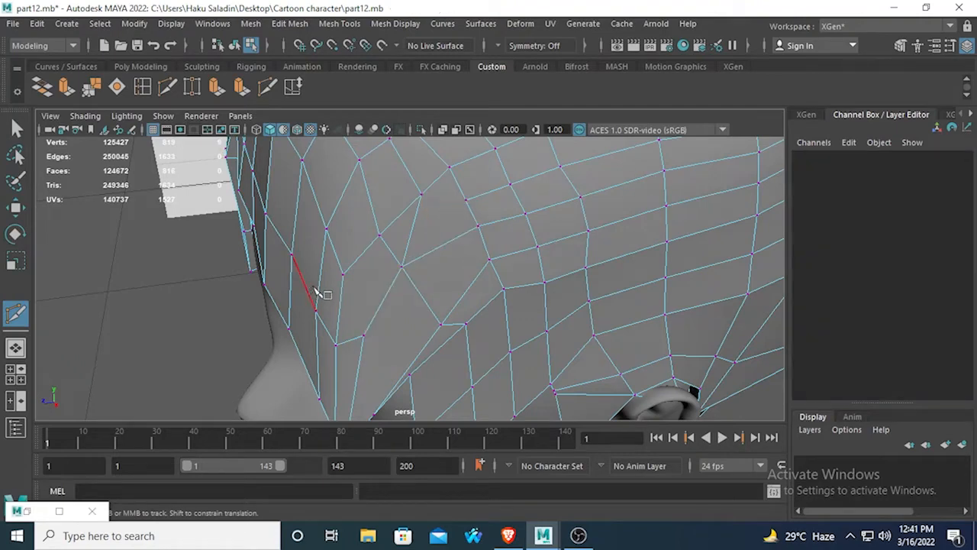
left_click(478, 226)
Step: Remove the steep edge above the merged vertex and cut a short edge from its upper vertex to the adjoining loop
left_click_drag(416, 261, 447, 261, "alt")
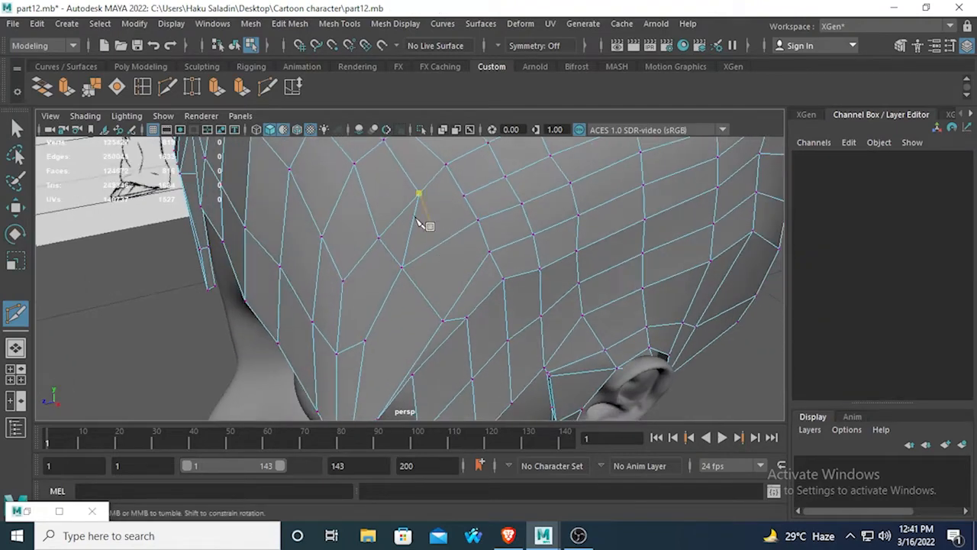
key("ctrl+z")
right_click(458, 239)
left_click(401, 268)
key("ctrl+z")
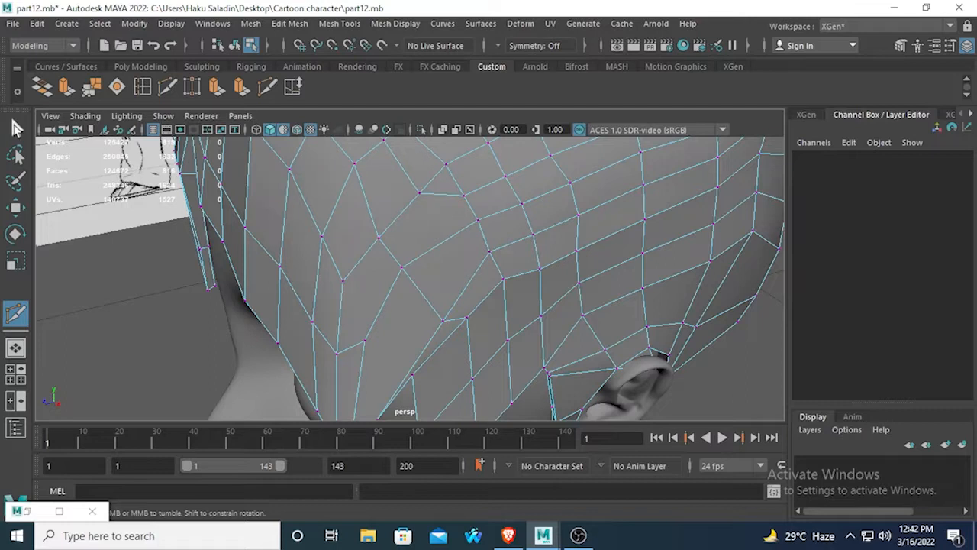
Step: Merge the two vertices of the short new edge and check the rerouted topology in smooth preview
left_click(17, 128)
left_click_drag(405, 199, 421, 211, "alt")
left_click(464, 212)
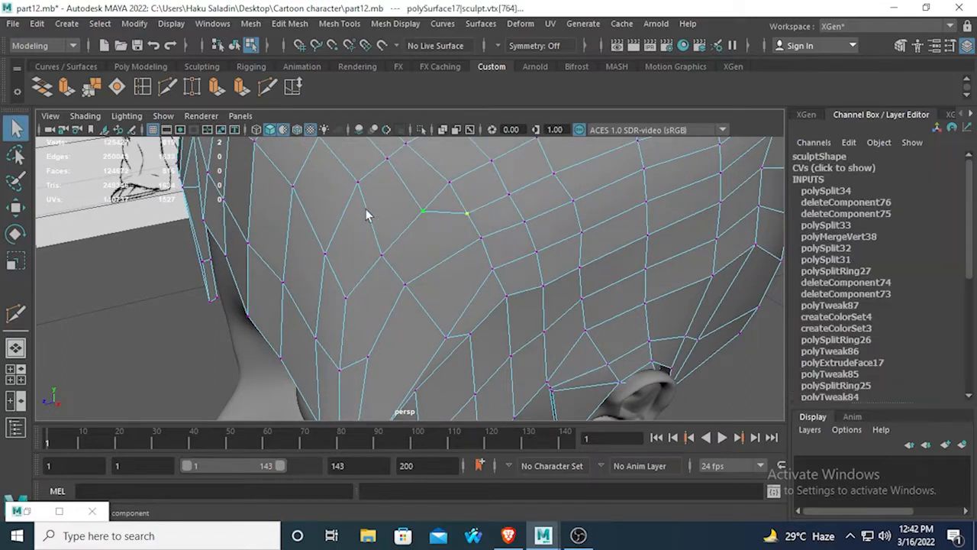
left_click(91, 87)
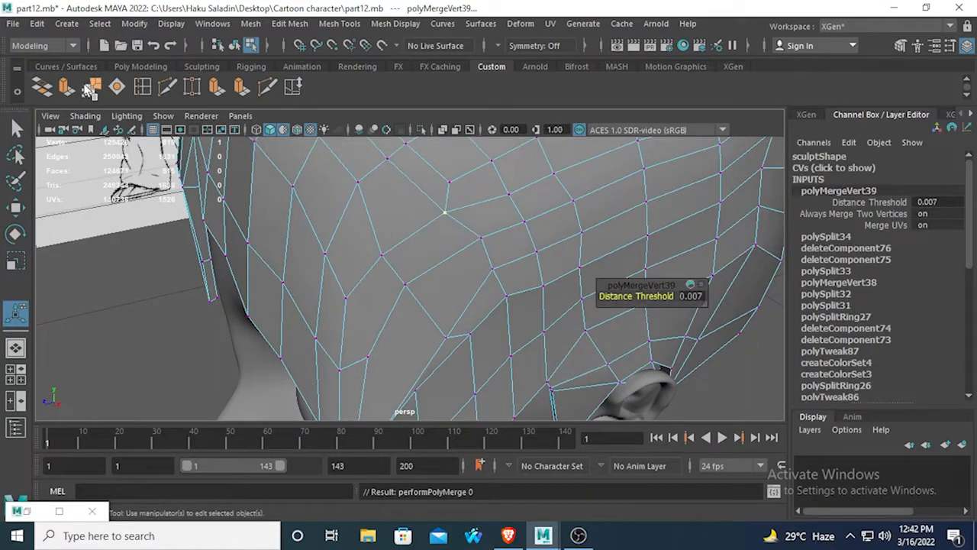
scroll(404, 275, "down", 2)
scroll(300, 255, "down", 3)
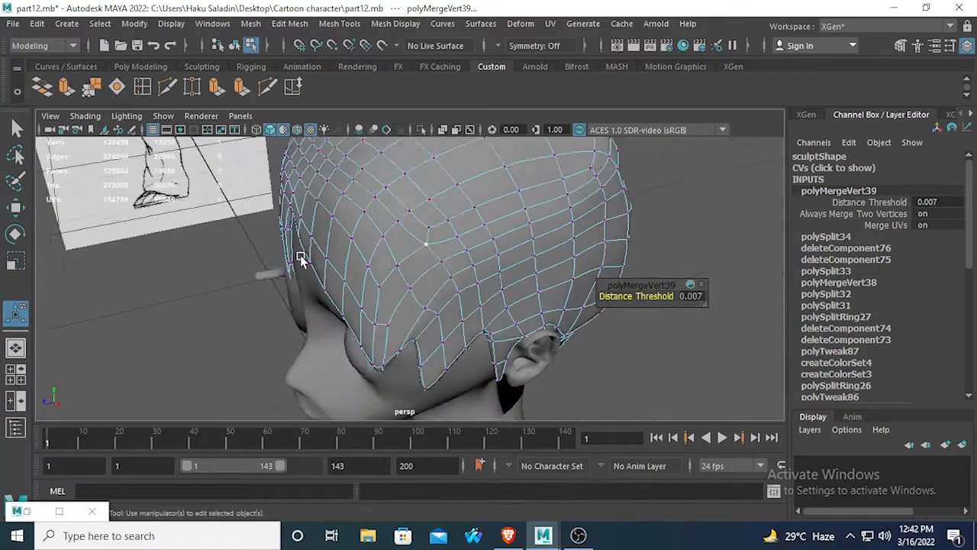
mouse_move(300, 255)
left_mouse_down("alt")
mouse_move(433, 216)
mouse_move(386, 221)
mouse_move(390, 265)
mouse_move(412, 314)
left_mouse_up("alt")
key("1")
Step: Return to vertex editing and move the vertex at the side fringe's corner to soften its ridge
scroll(428, 244, "up", 3)
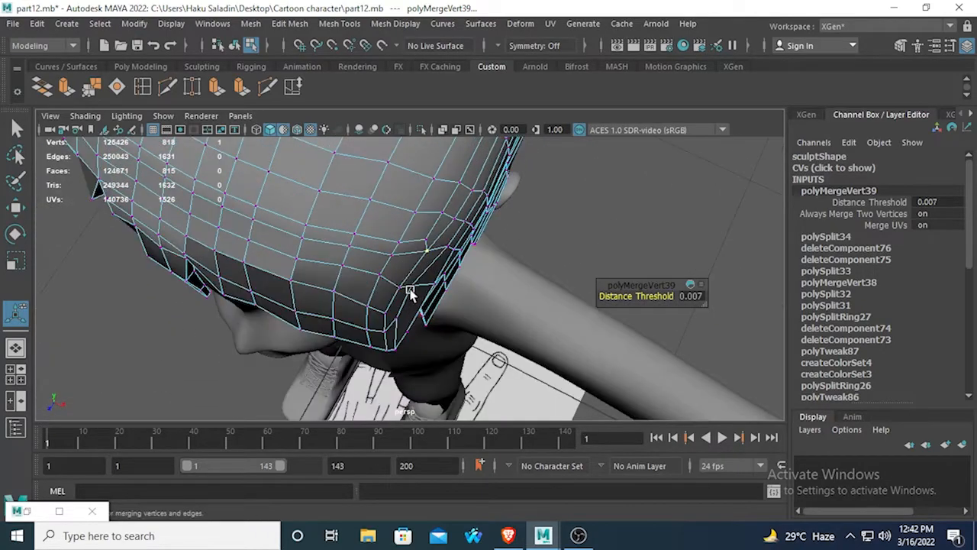
right_click_drag(411, 287, 325, 115)
key("q")
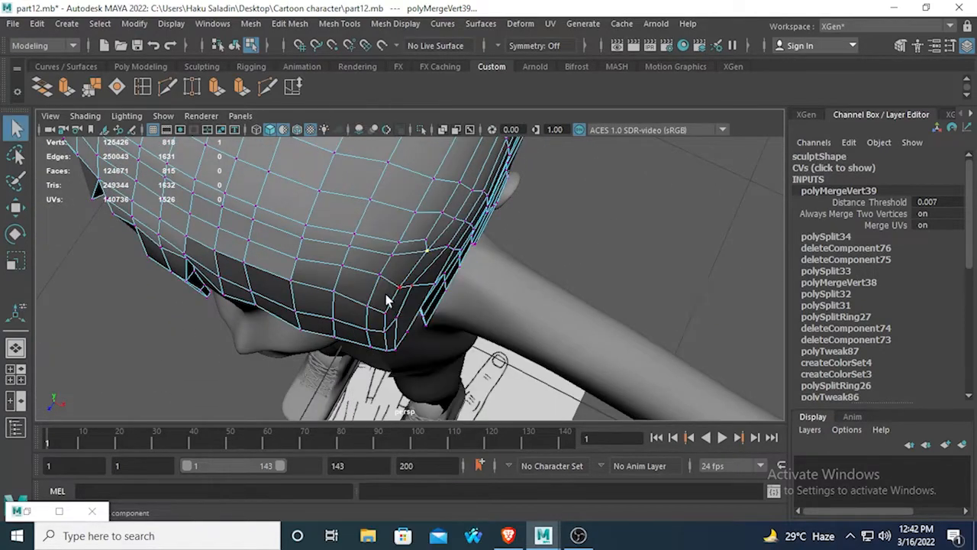
left_click_drag(386, 301, 342, 213, "alt")
left_click(370, 245)
left_click(14, 207)
left_click(332, 227)
left_click_drag(344, 256, 565, 321, "alt")
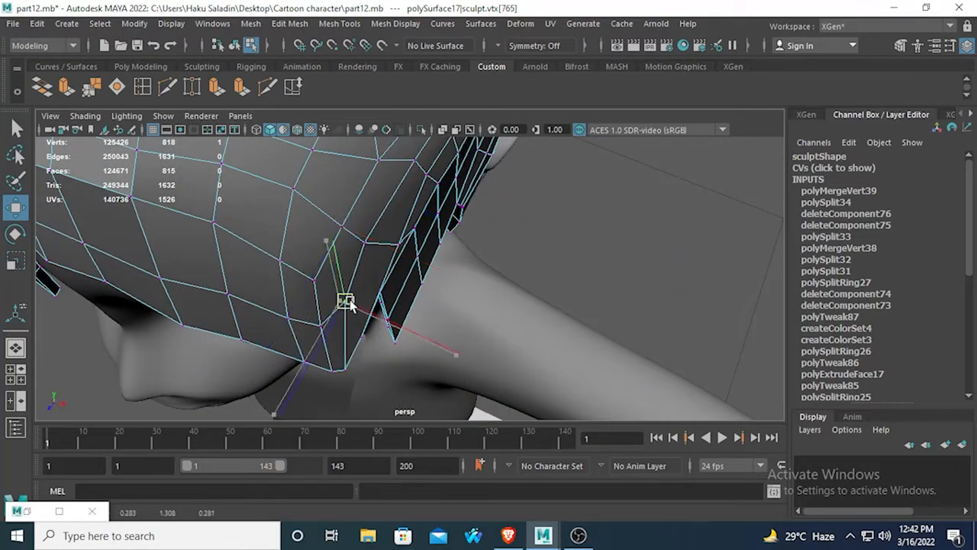
left_click(344, 301)
Step: Check the side fringe's corner from the front and nudge its lower ridge vertex slightly outward
left_click_drag(343, 301, 437, 252, "alt")
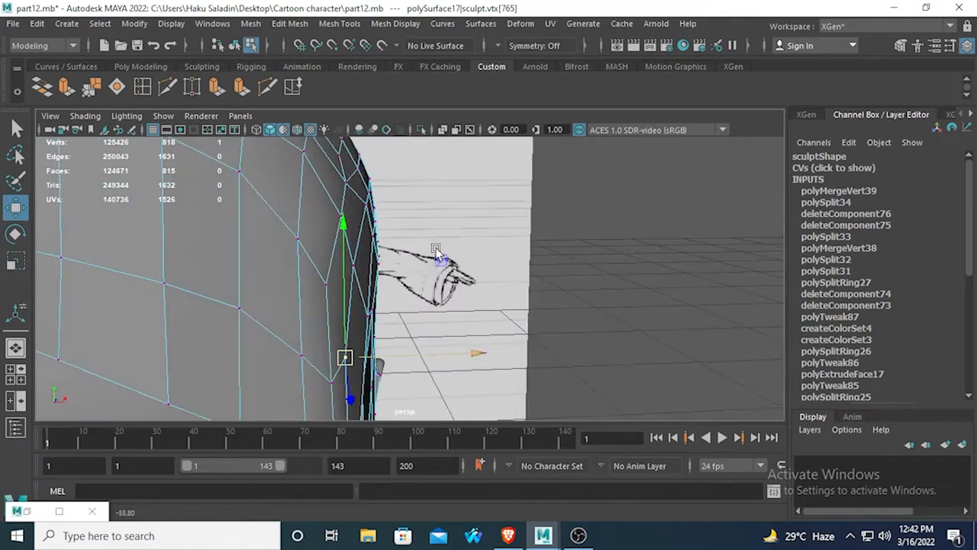
left_click(356, 272)
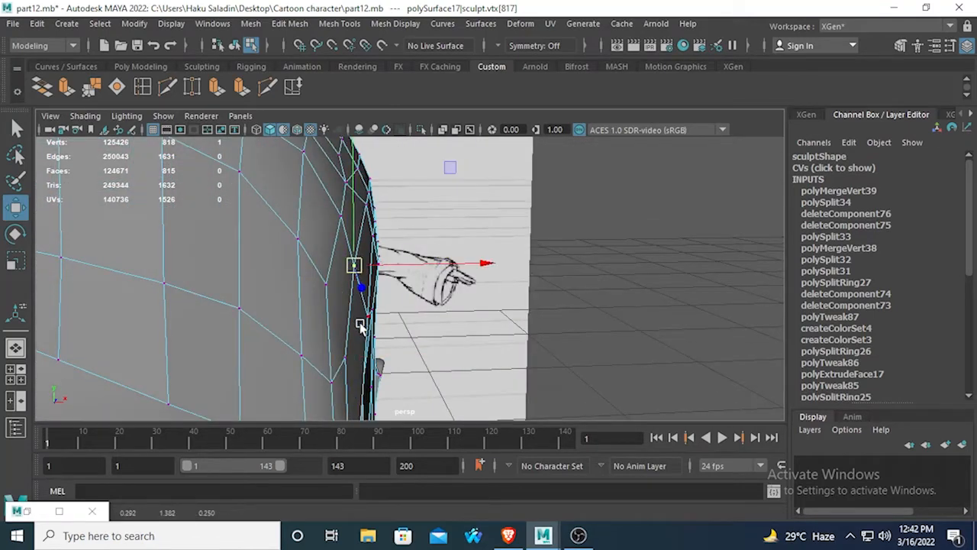
left_click(344, 364)
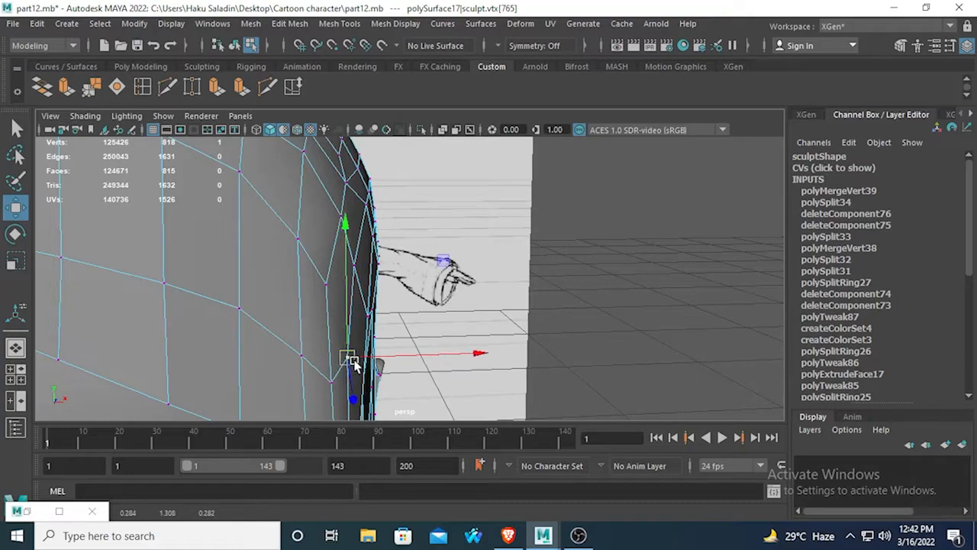
Step: Preview the hair smoothed in object mode, compare it with the reference sketch and examine the side fringe from several angles
key("3")
right_click_drag(352, 357, 283, 304, "alt")
left_click_drag(284, 303, 261, 296, "alt")
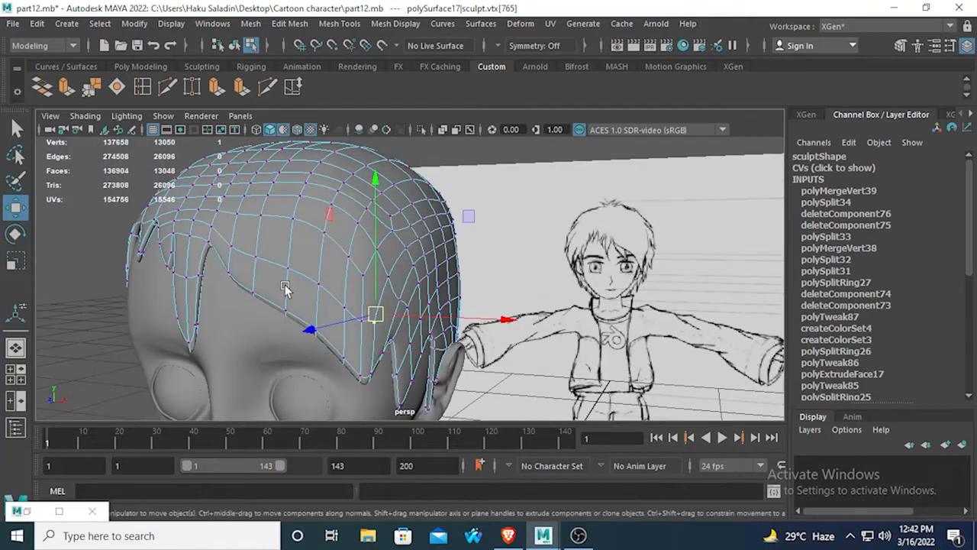
right_click_drag(285, 140, 348, 127)
left_click(537, 270)
right_click_drag(537, 271, 524, 266, "alt")
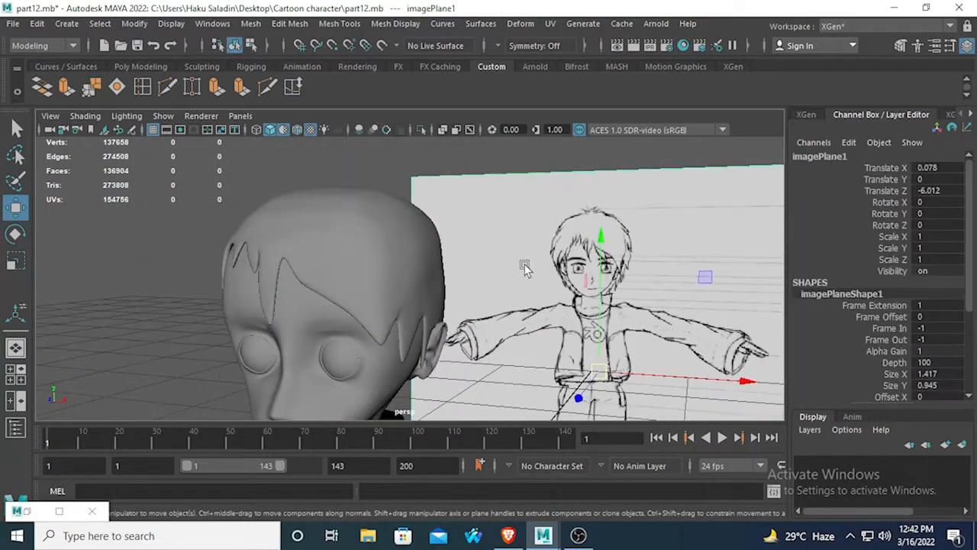
left_click_drag(523, 266, 321, 191, "alt")
left_click(359, 290)
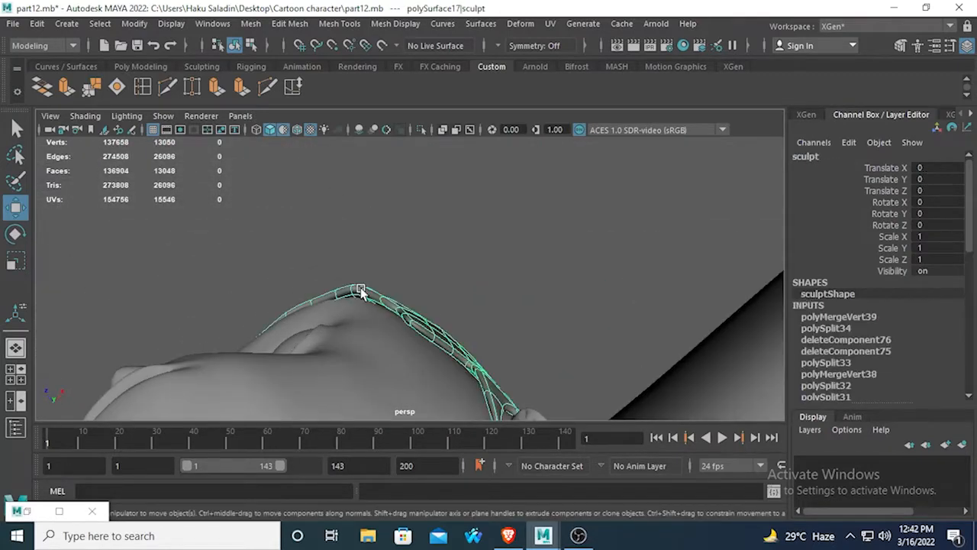
mouse_move(360, 290)
left_mouse_down("alt")
mouse_move(341, 382)
mouse_move(353, 310)
mouse_move(336, 301)
left_mouse_up("alt")
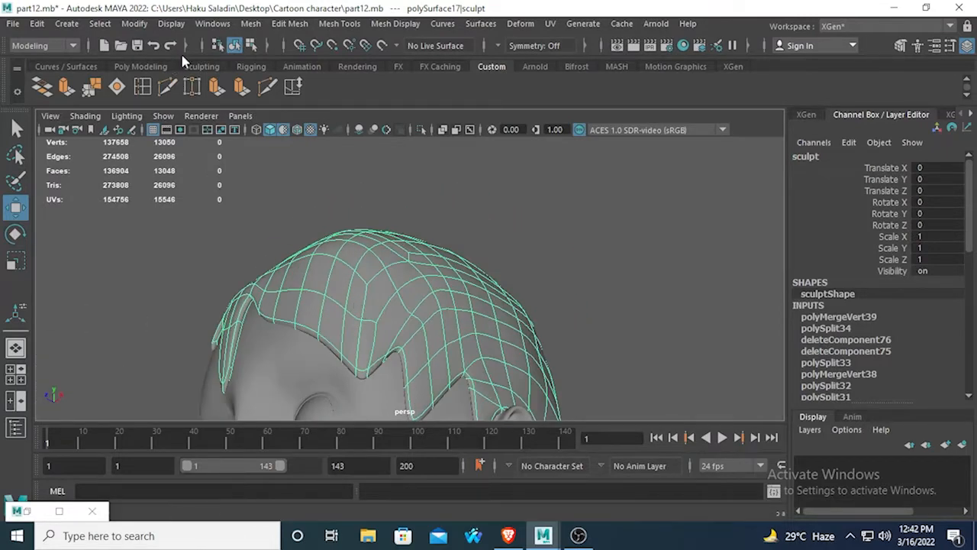
Step: Try the Smooth sculpting brush on the hair and pull the side fringe's tip further down with the Grab brush
left_click(202, 66)
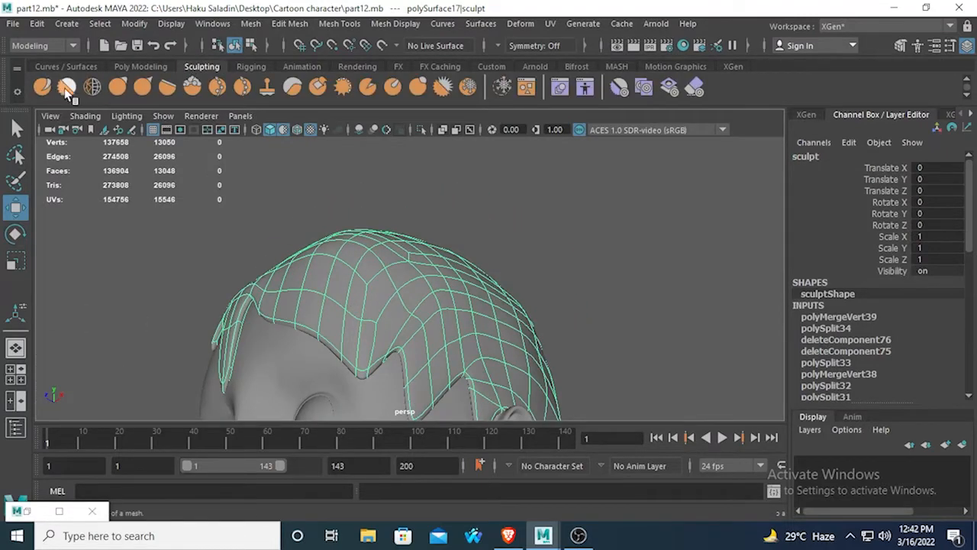
left_click(94, 511)
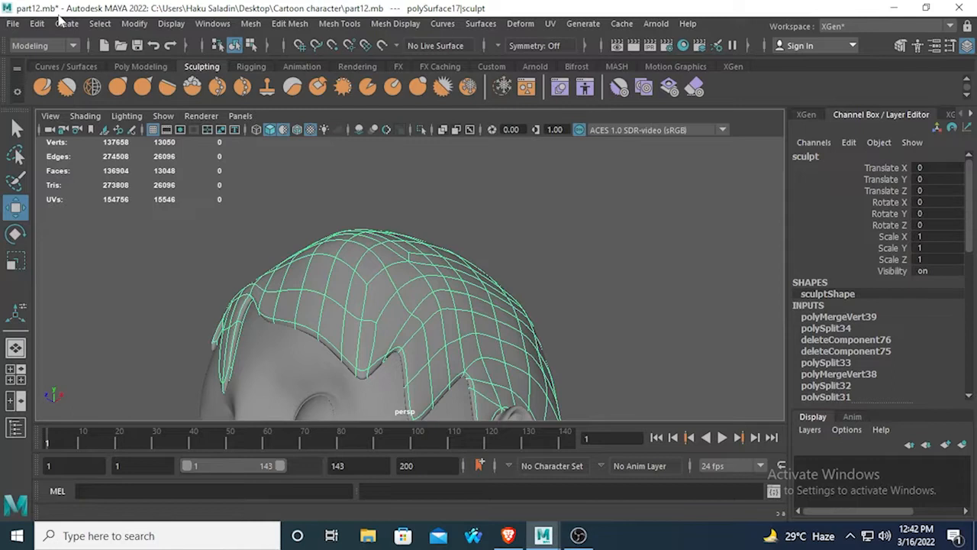
left_click(68, 87)
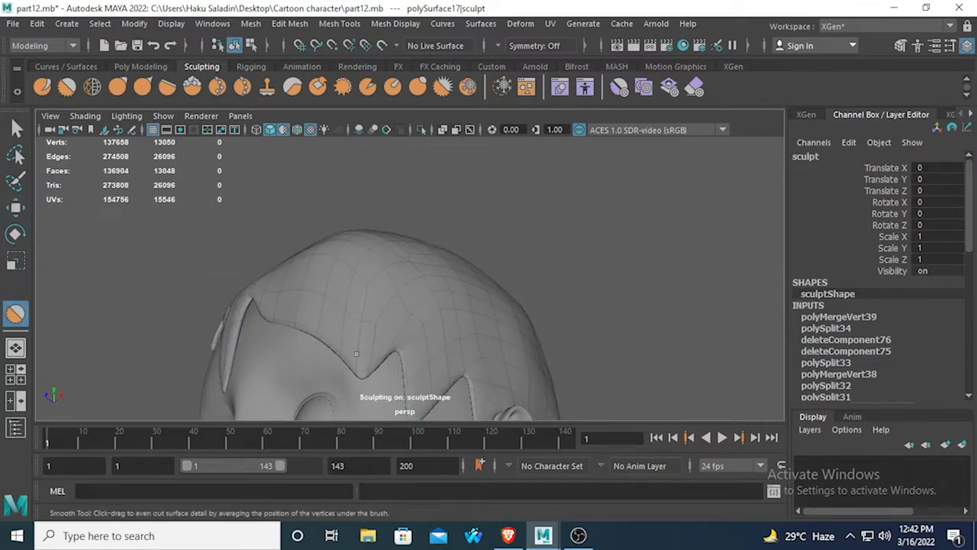
mouse_move(357, 354)
left_mouse_down("alt")
mouse_move(419, 290)
mouse_move(402, 281)
mouse_move(338, 316)
left_mouse_up("alt")
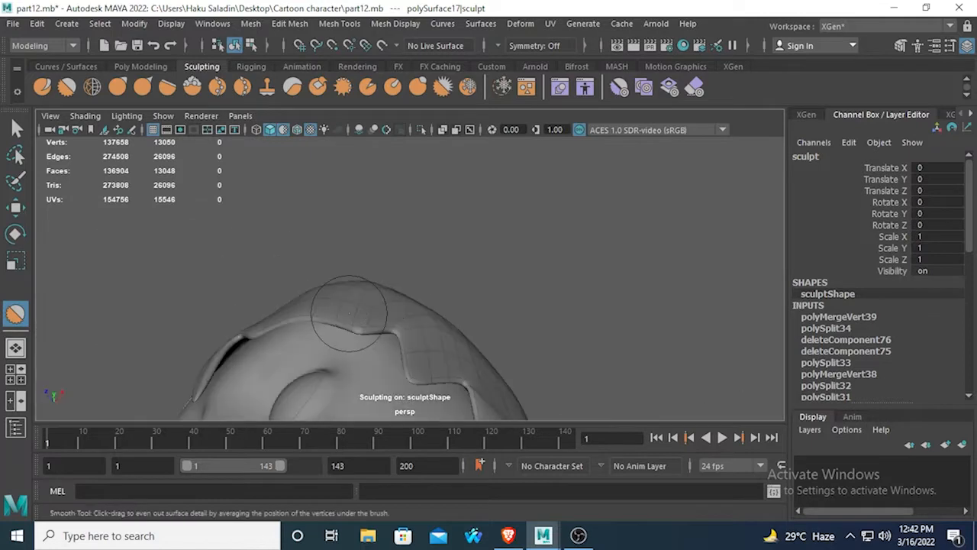
left_click(117, 88)
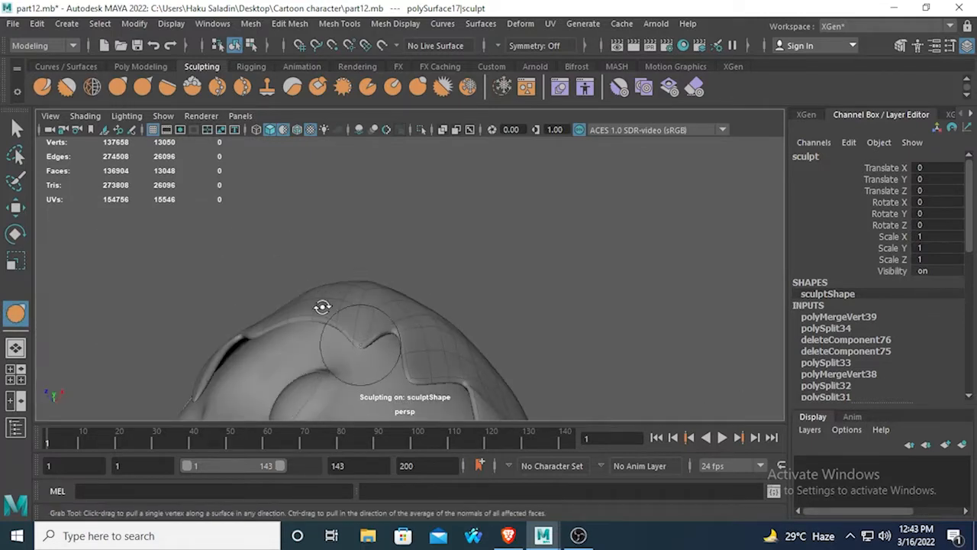
mouse_move(322, 307)
left_mouse_down("alt")
mouse_move(316, 323)
mouse_move(497, 412)
mouse_move(497, 386)
mouse_move(419, 379)
mouse_move(323, 303)
mouse_move(340, 306)
mouse_move(374, 280)
mouse_move(415, 327)
left_mouse_up("alt")
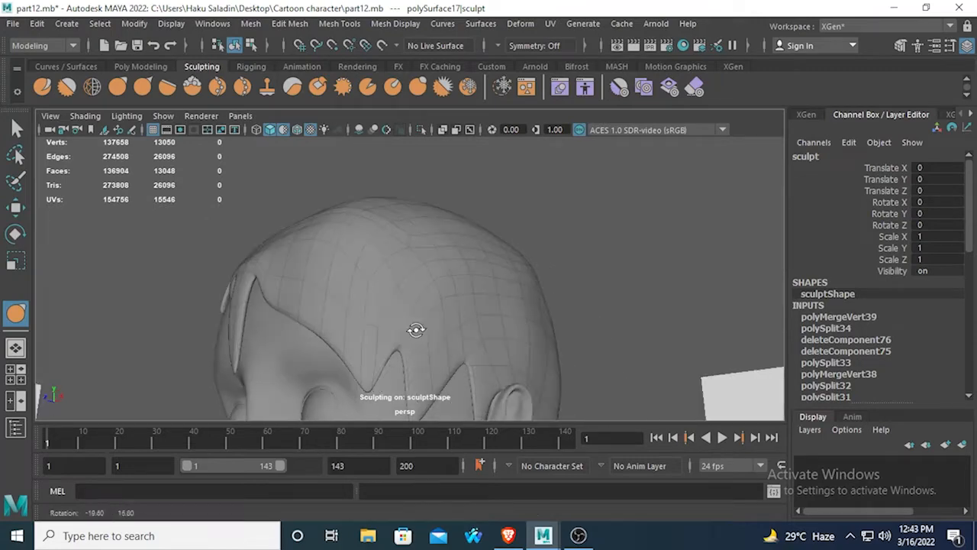
mouse_move(335, 270)
left_mouse_down("alt")
mouse_move(334, 232)
mouse_move(350, 310)
mouse_move(428, 329)
mouse_move(486, 312)
mouse_move(474, 277)
mouse_move(431, 308)
mouse_move(429, 359)
mouse_move(407, 341)
left_mouse_up("alt")
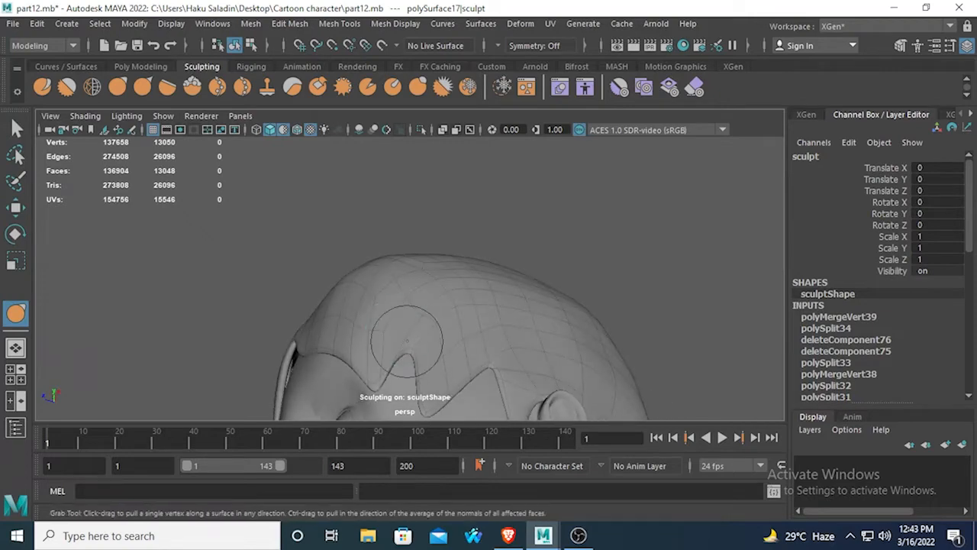
left_click_drag(385, 302, 372, 284, "alt")
scroll(324, 231, "down", 5)
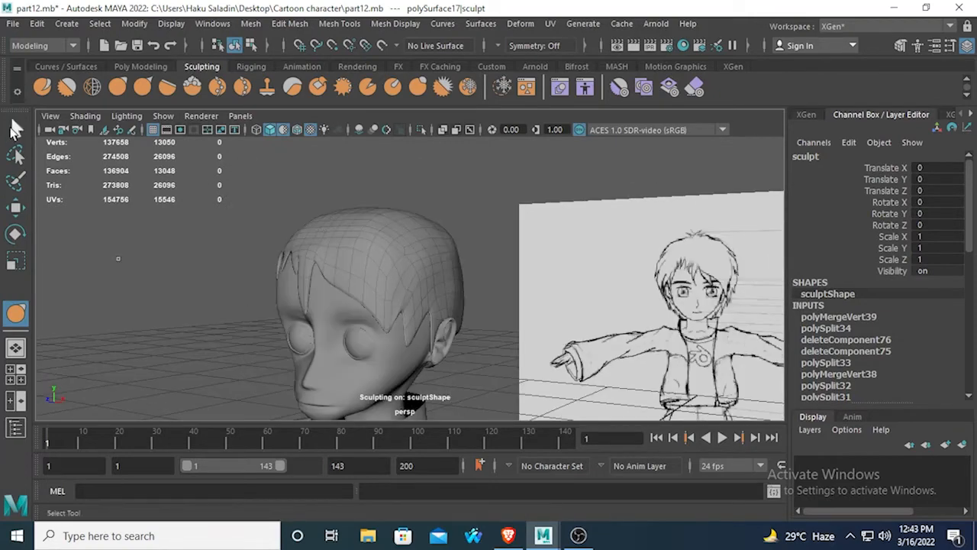
Step: Leave sculpting, return to vertex editing on the hair and move the five outermost vertices behind the head slightly inward
left_click(15, 130)
right_click(378, 142)
key("Delete")
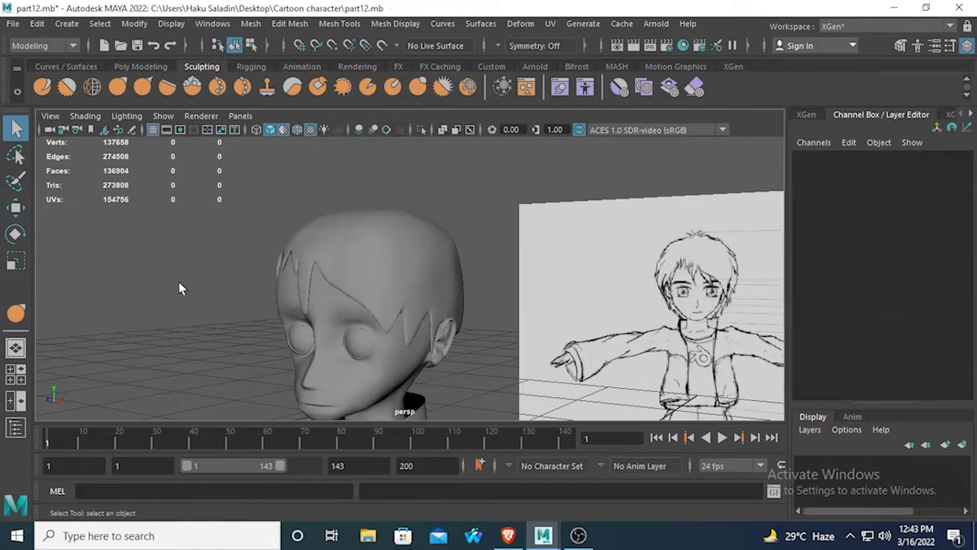
left_click_drag(179, 285, 271, 313, "alt")
key("ctrl+z")
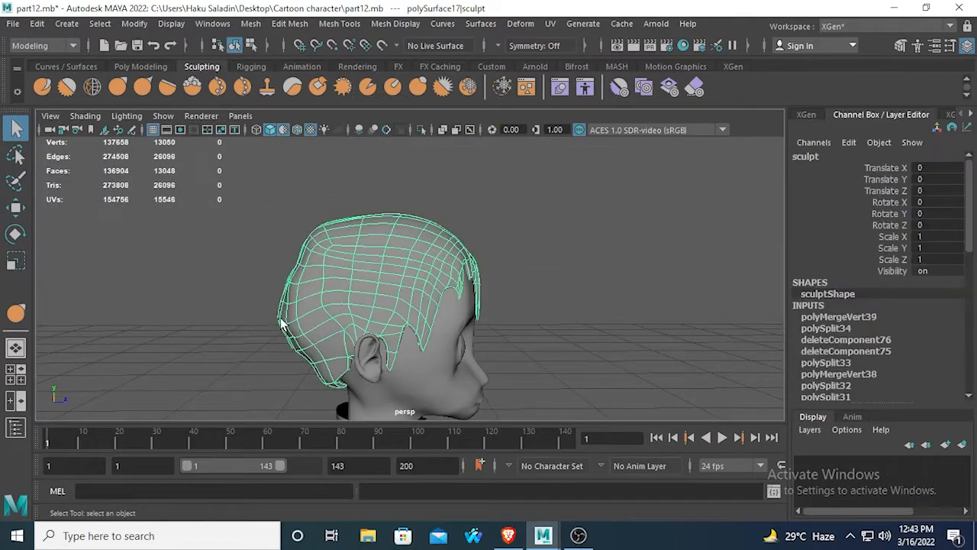
right_click_drag(280, 145, 231, 179)
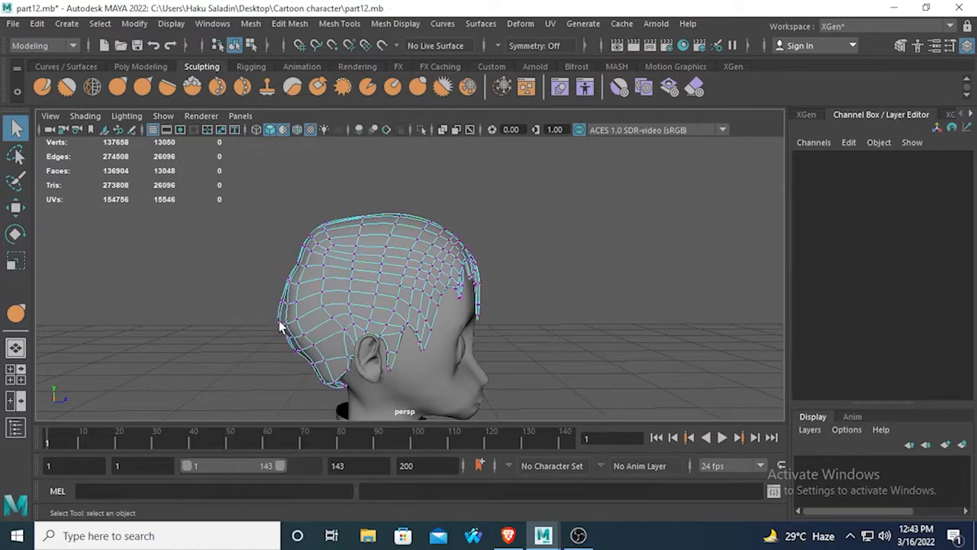
left_click(277, 323)
left_click(13, 209)
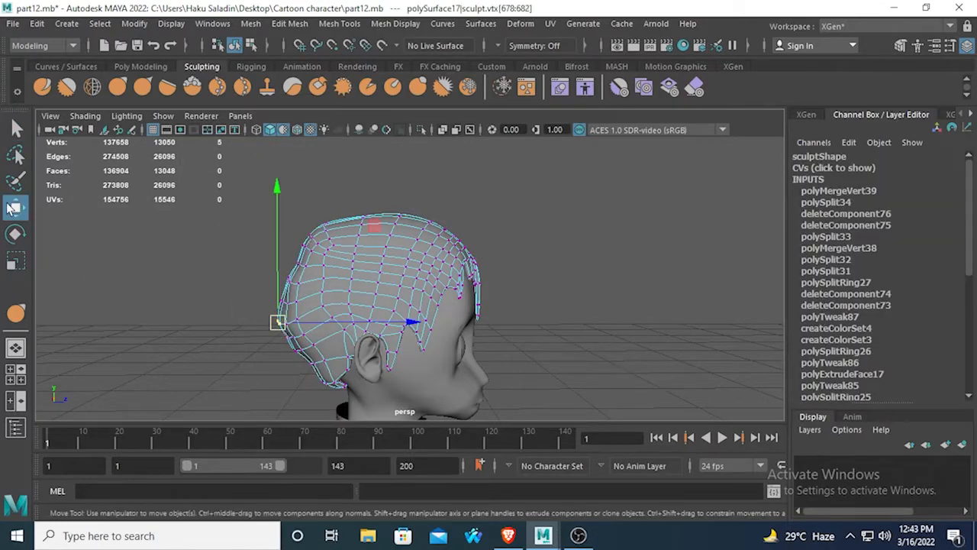
mouse_move(322, 316)
left_mouse_down()
mouse_move(338, 323)
mouse_move(320, 327)
mouse_move(334, 329)
left_mouse_up()
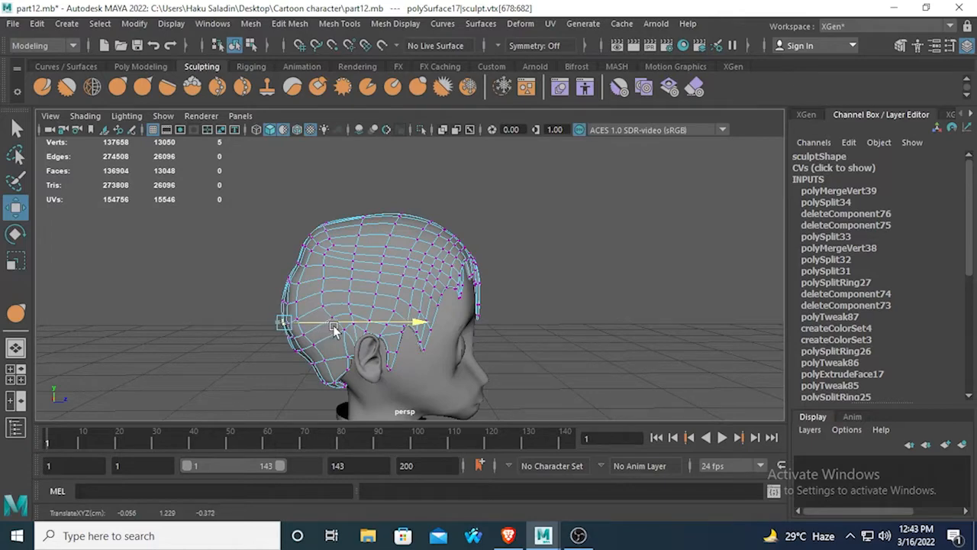
Step: Adjust individual vertices along the lower back of the hair to even out its bulge
left_click_drag(239, 339, 509, 347, "alt")
left_click(473, 336)
left_click_drag(483, 313, 481, 309)
left_click(486, 355)
left_click_drag(486, 355, 465, 323)
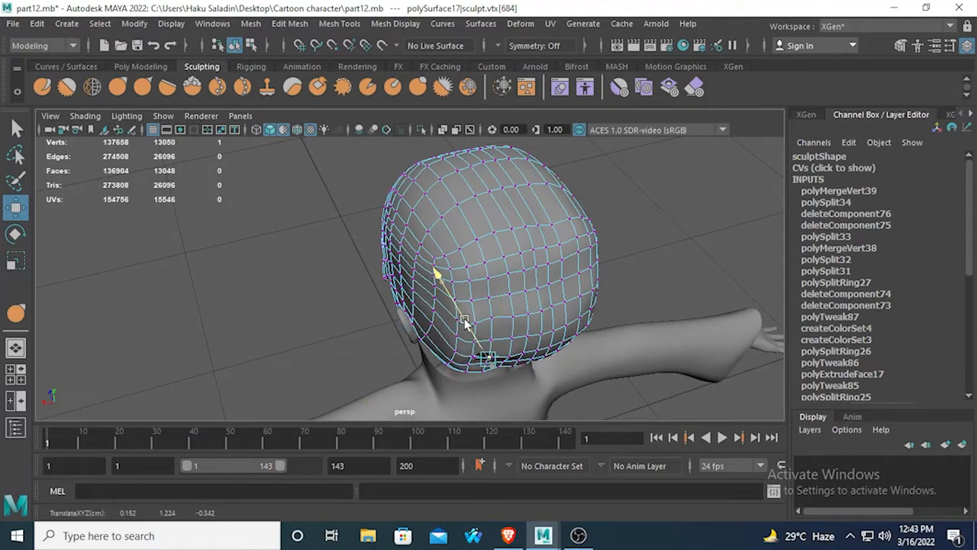
left_click_drag(467, 324, 319, 284)
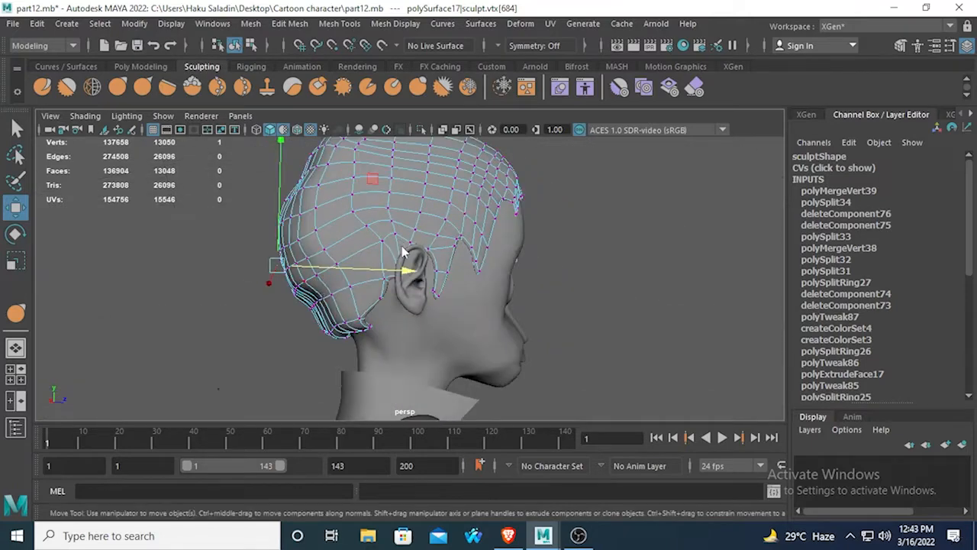
Step: Return the hair to object mode and examine the reshaped back of the head
right_click_drag(402, 251, 445, 128)
left_click(573, 274)
scroll(573, 274, "down", 3)
mouse_move(568, 276)
left_mouse_down("alt")
mouse_move(535, 284)
mouse_move(672, 273)
mouse_move(434, 306)
mouse_move(333, 355)
mouse_move(450, 281)
mouse_move(428, 241)
left_mouse_up("alt")
left_click(452, 238)
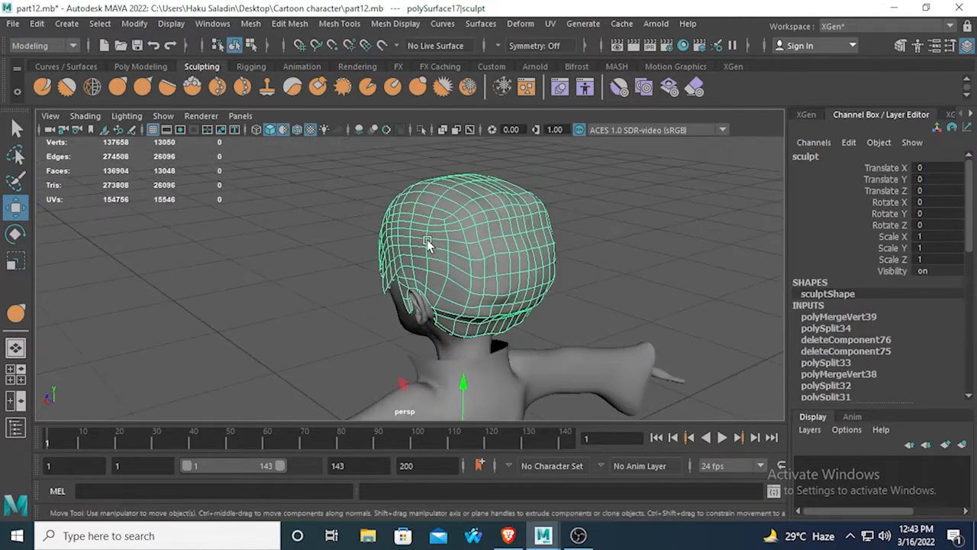
scroll(427, 239, "up", 2)
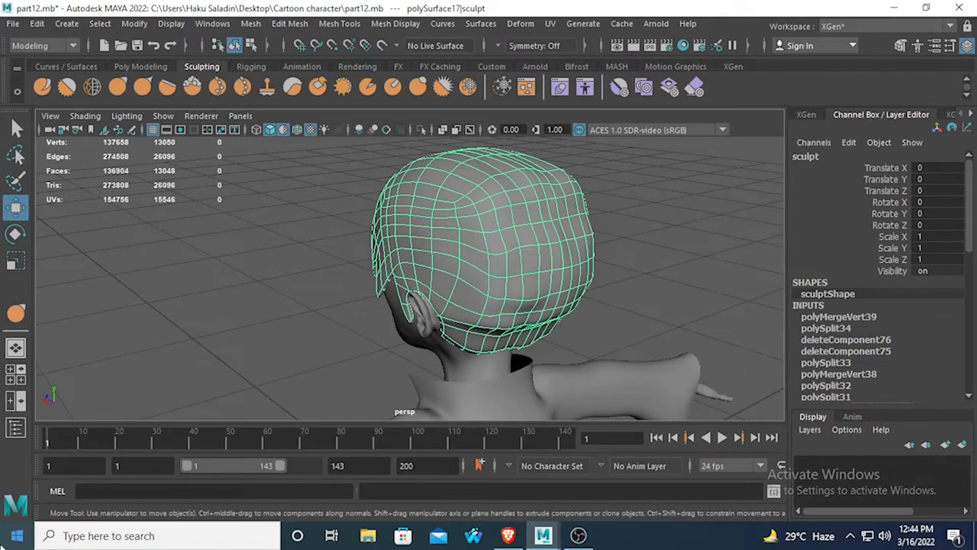
Step: Compare the deselected hair with the reference sketch and examine its silhouette from the front, above and both sides
left_click_drag(255, 226, 431, 269, "alt")
left_click(393, 272)
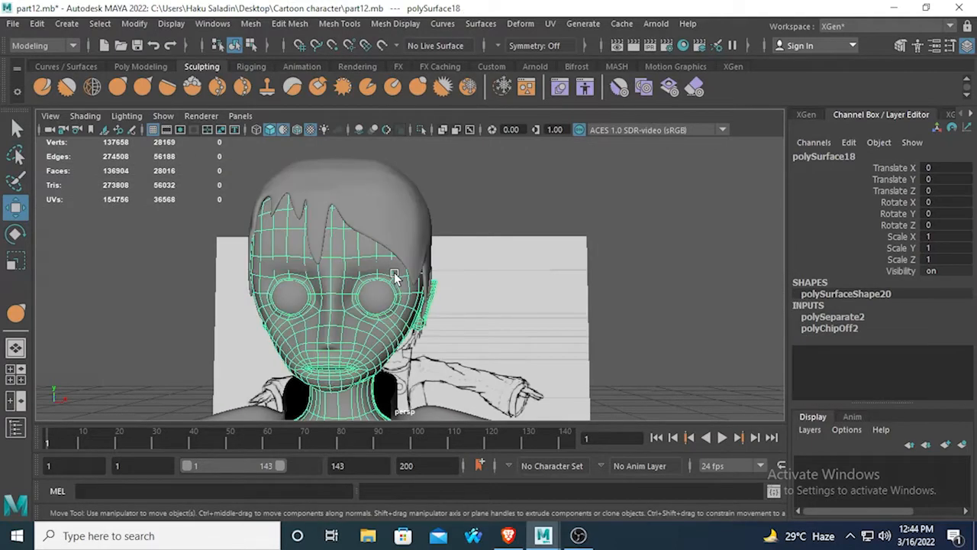
left_click(604, 336)
right_click_drag(332, 201, 404, 147)
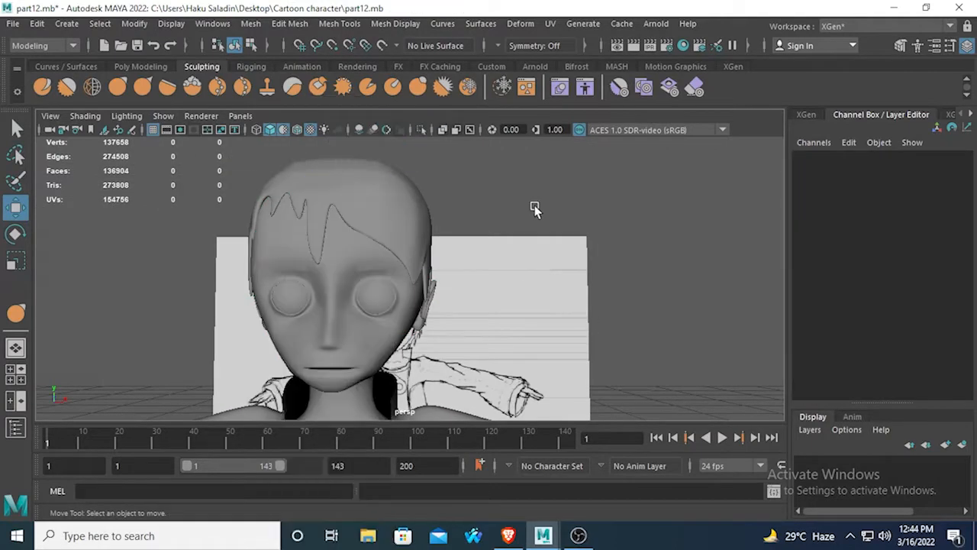
mouse_move(534, 208)
left_mouse_down("alt")
mouse_move(468, 225)
mouse_move(453, 247)
mouse_move(331, 262)
mouse_move(522, 219)
left_mouse_up("alt")
scroll(332, 262, "up", 3)
scroll(405, 267, "down", 8)
left_click_drag(405, 267, 424, 282, "alt")
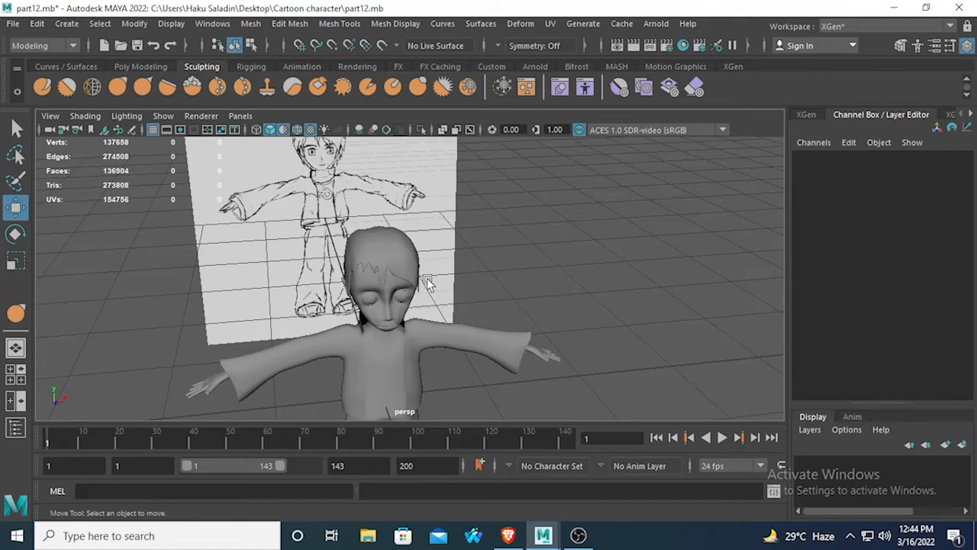
scroll(392, 298, "up", 2)
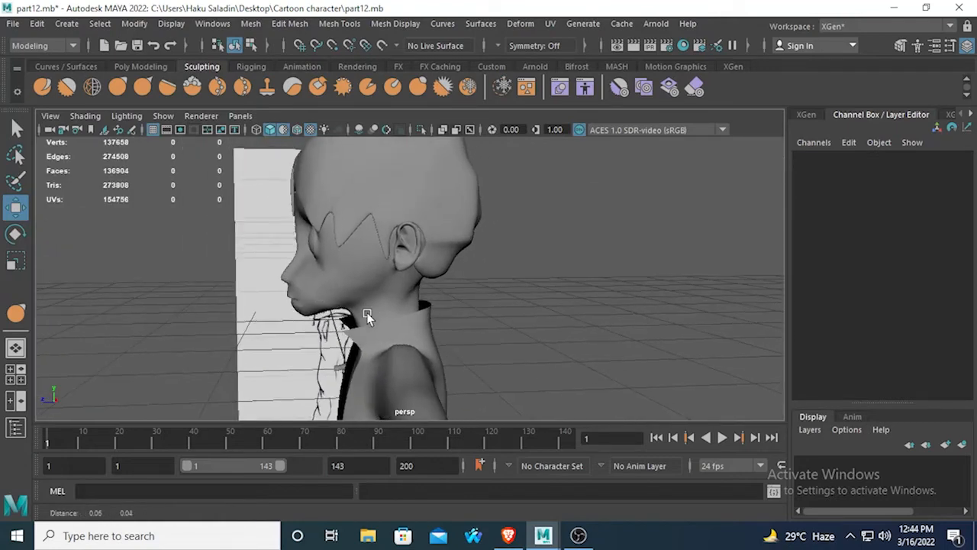
scroll(441, 293, "up", 2)
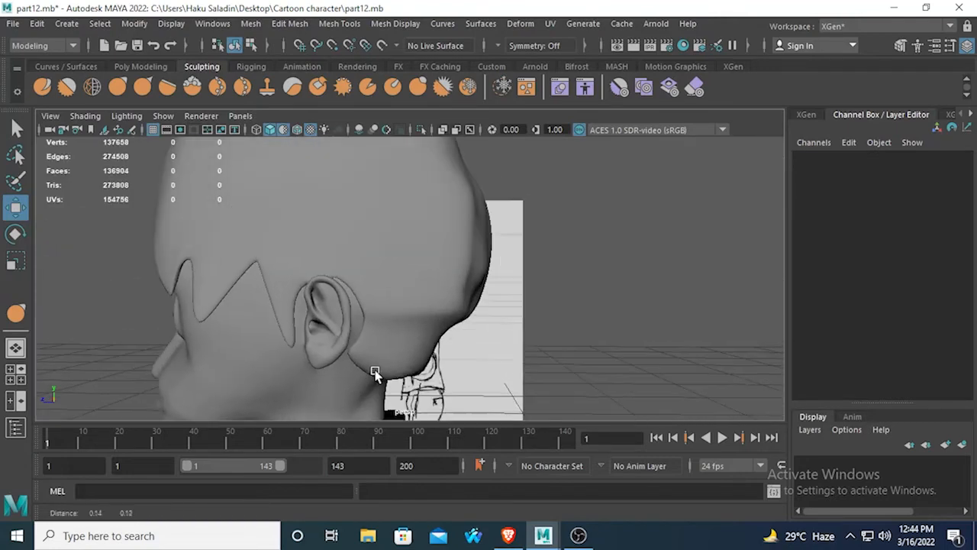